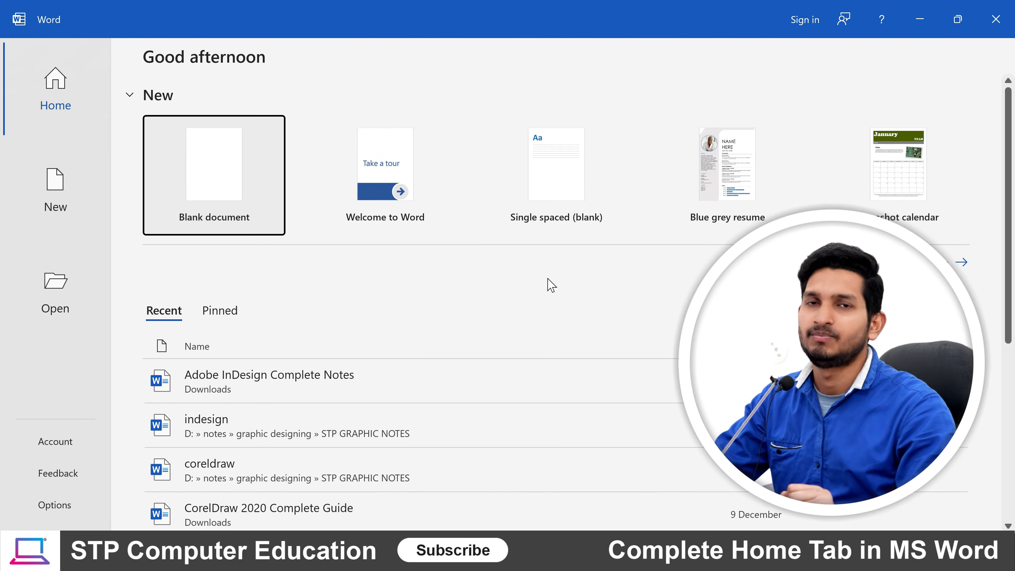
Close Word and relaunch it through the Run dialog with the command winword.
left_click(991, 21)
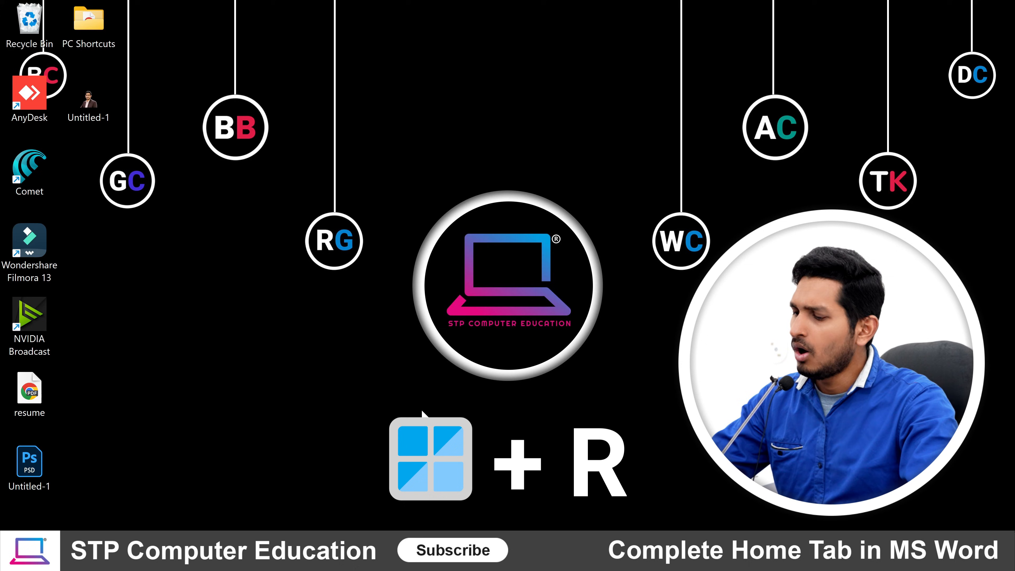
key("super+r")
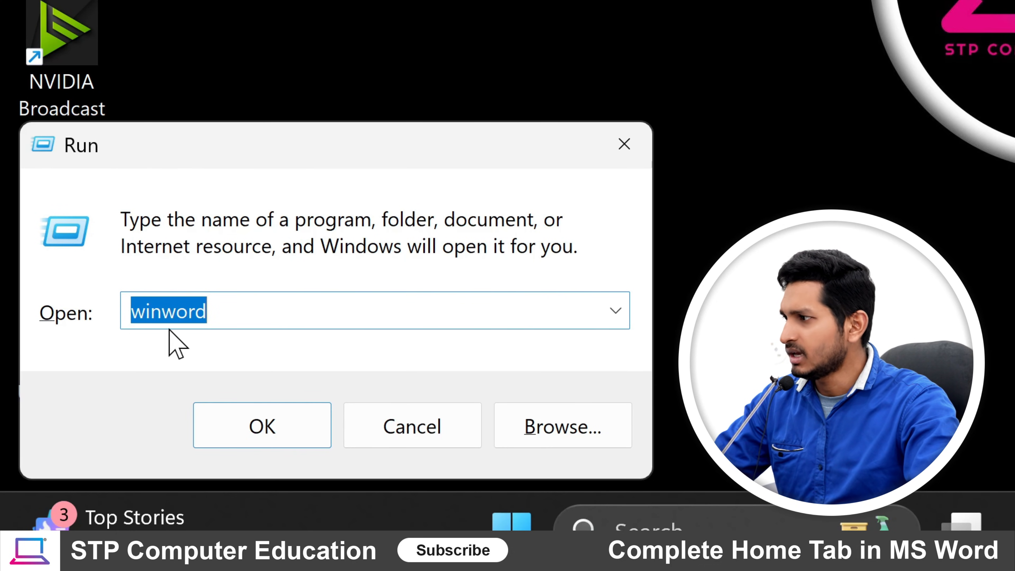
left_click(214, 312)
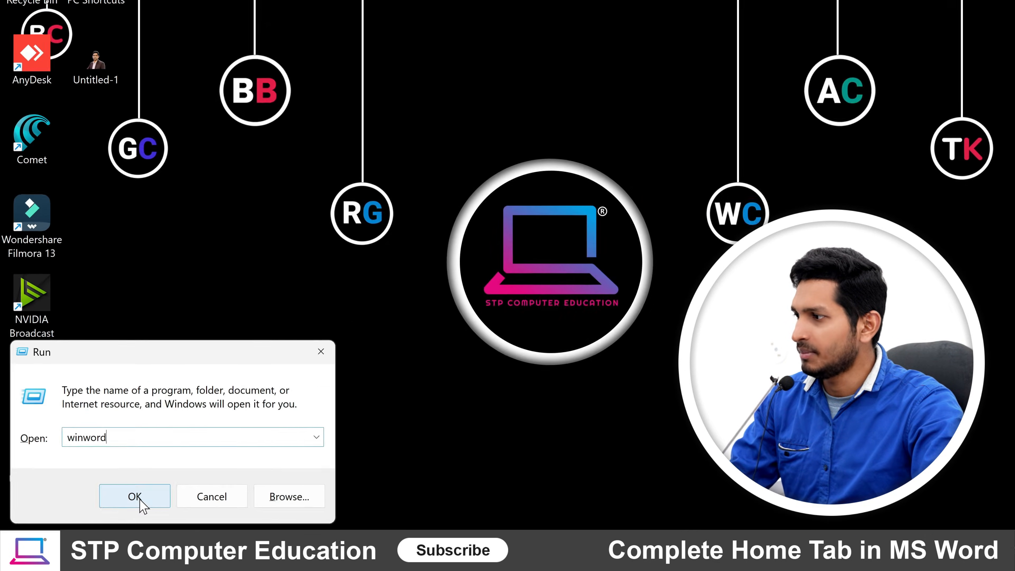
left_click(140, 500)
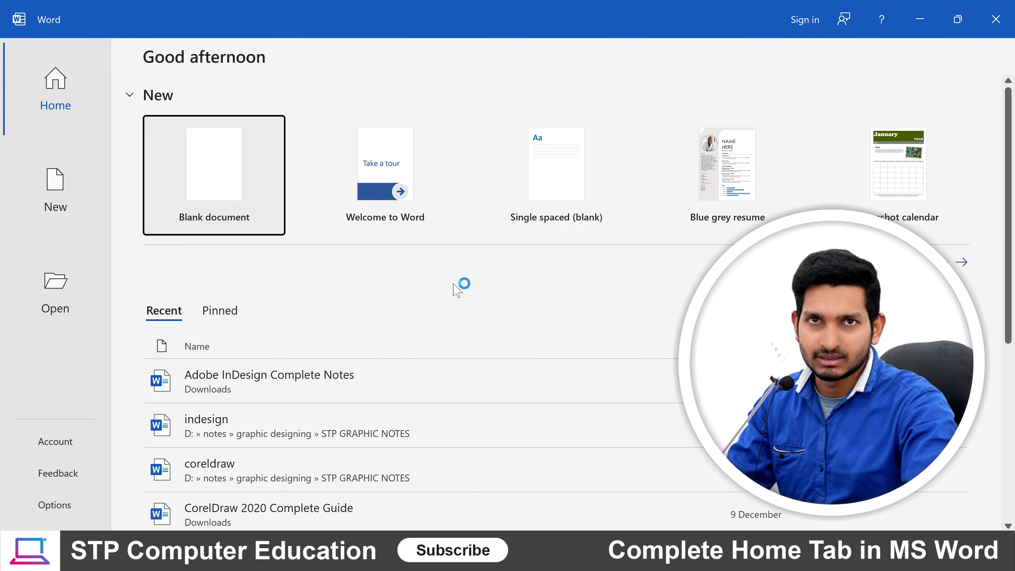
Close Word and relaunch it by searching Windows for "word".
left_click(996, 19)
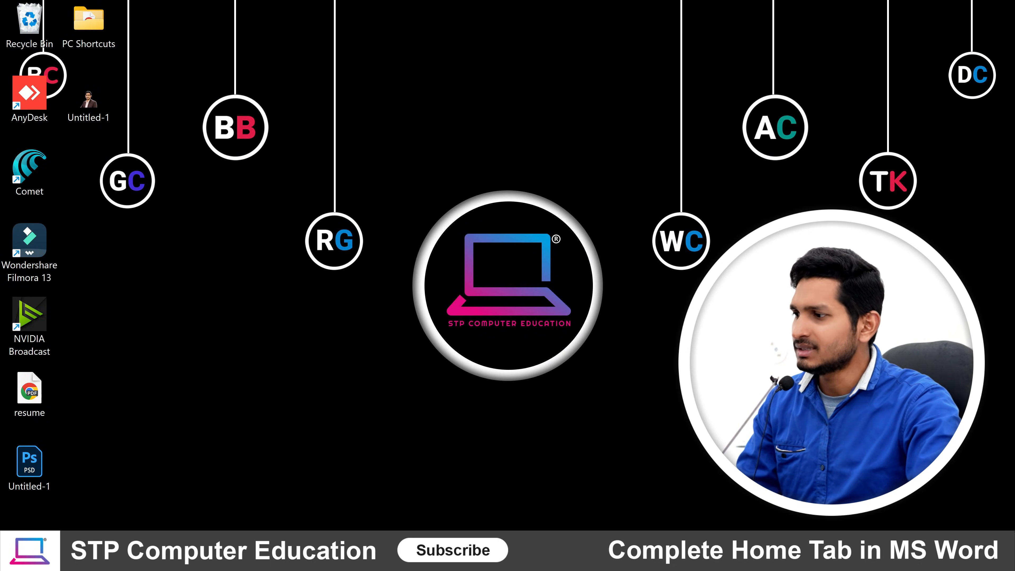
key("super+s")
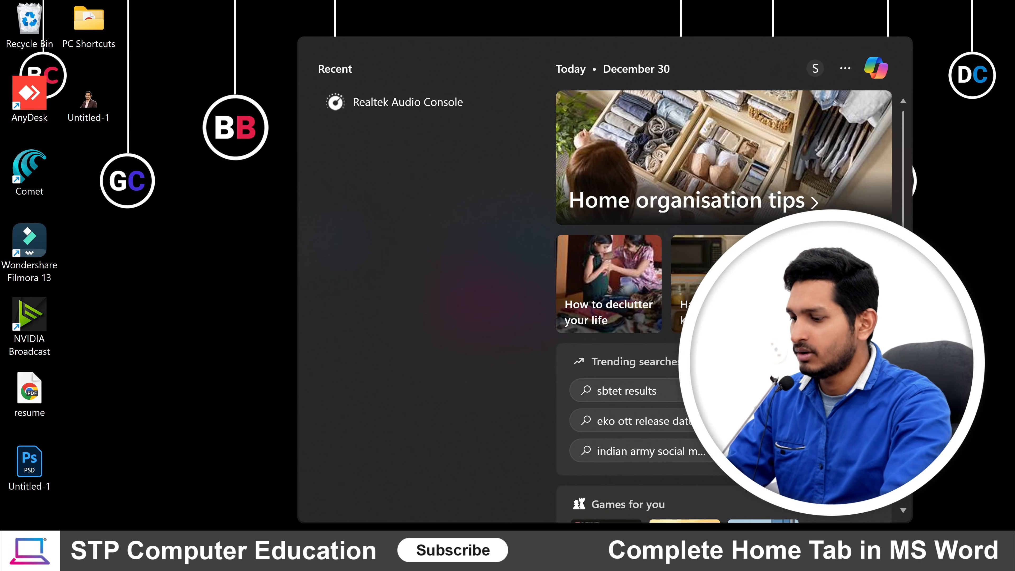
type("word")
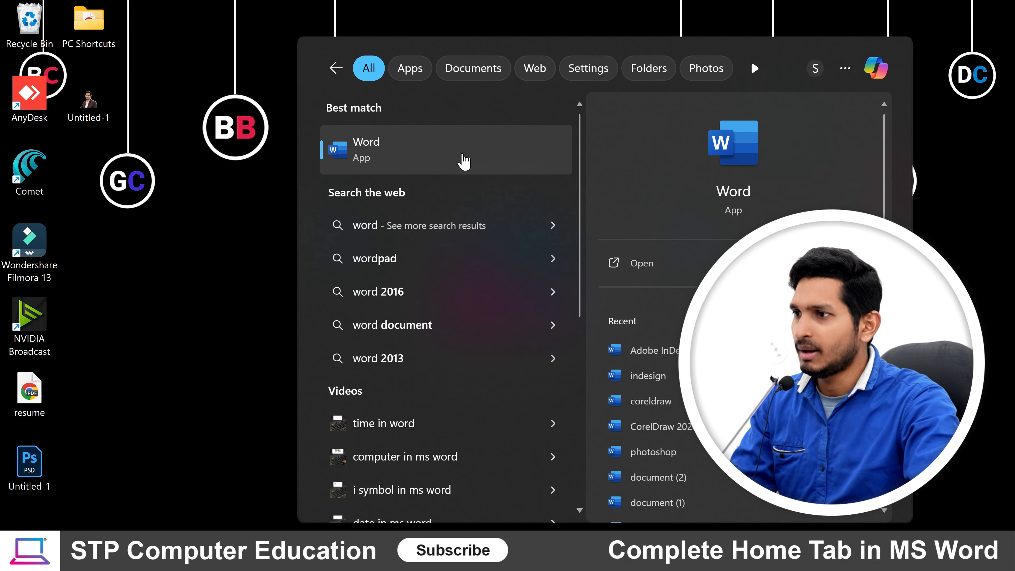
left_click(464, 161)
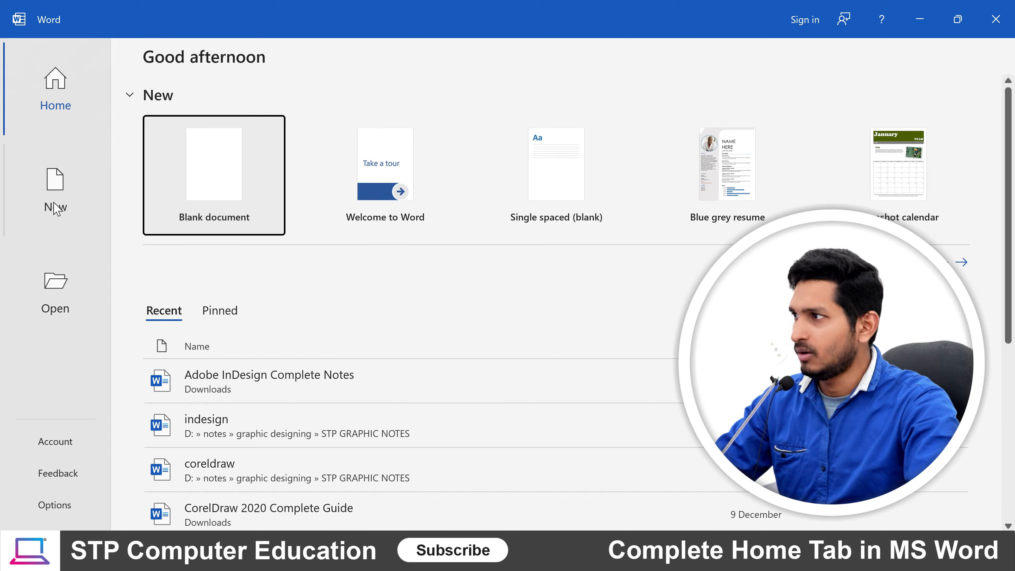
Create a new blank document and look over its empty page.
left_click(212, 176)
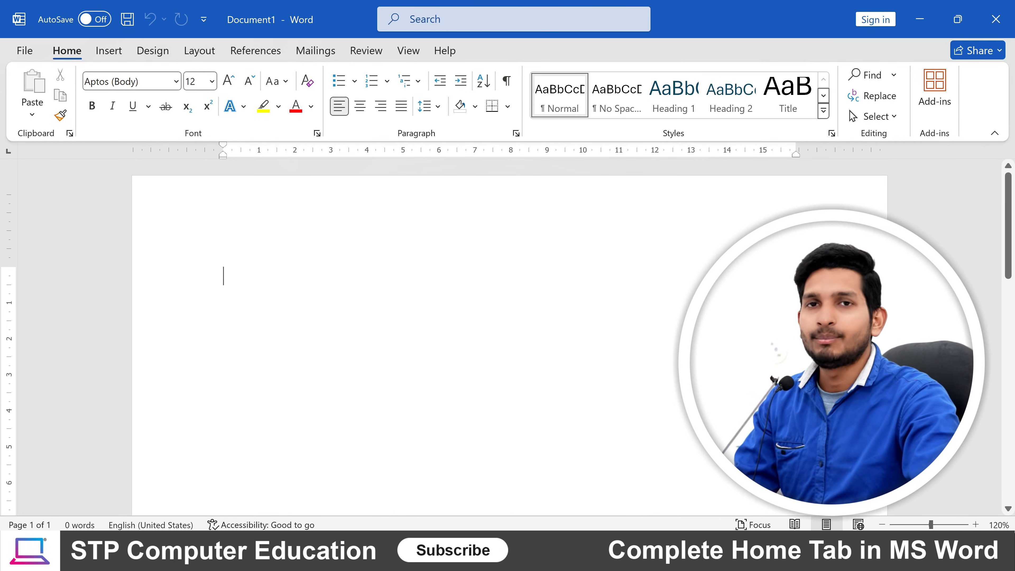
scroll(481, 295, "down", 12)
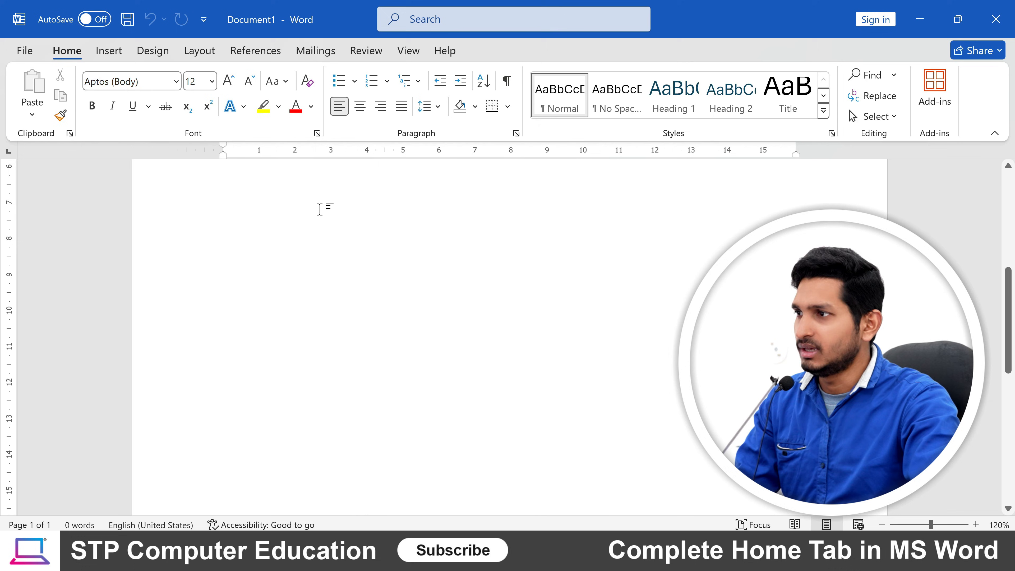
scroll(535, 362, "up", 15)
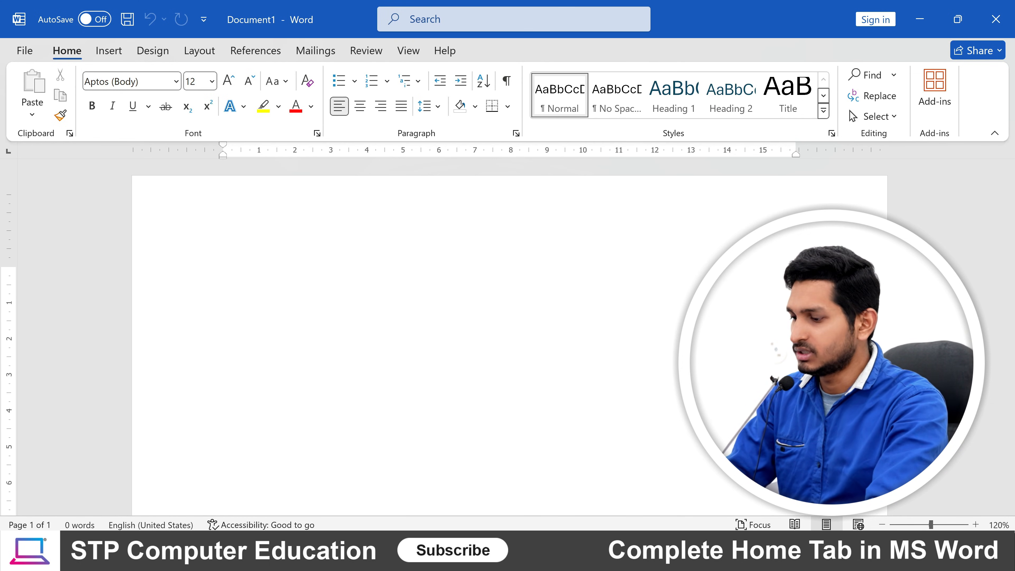
Enter the text "Stp computer education" at the start of the page.
type("Stp compu")
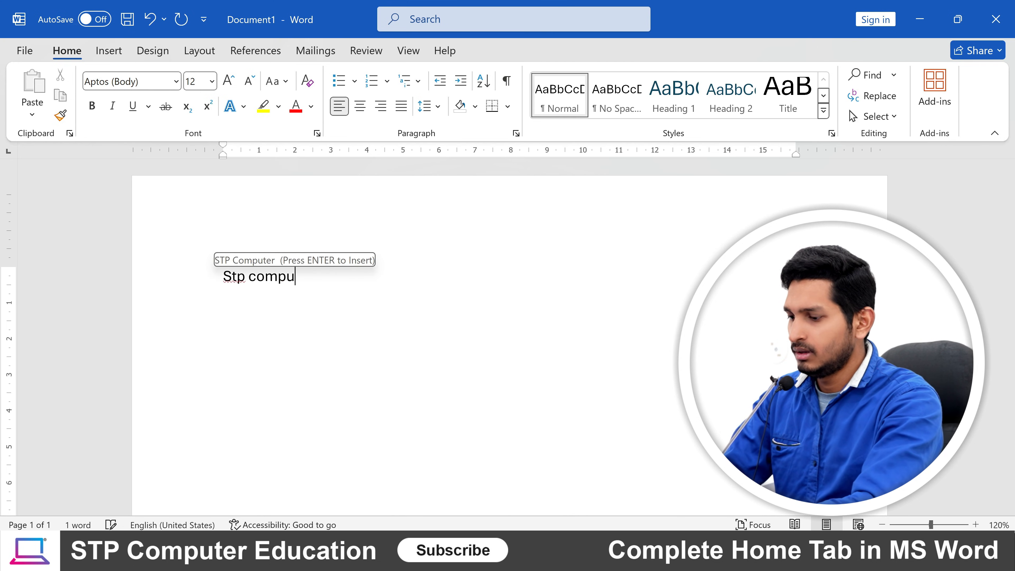
type("ter eduar")
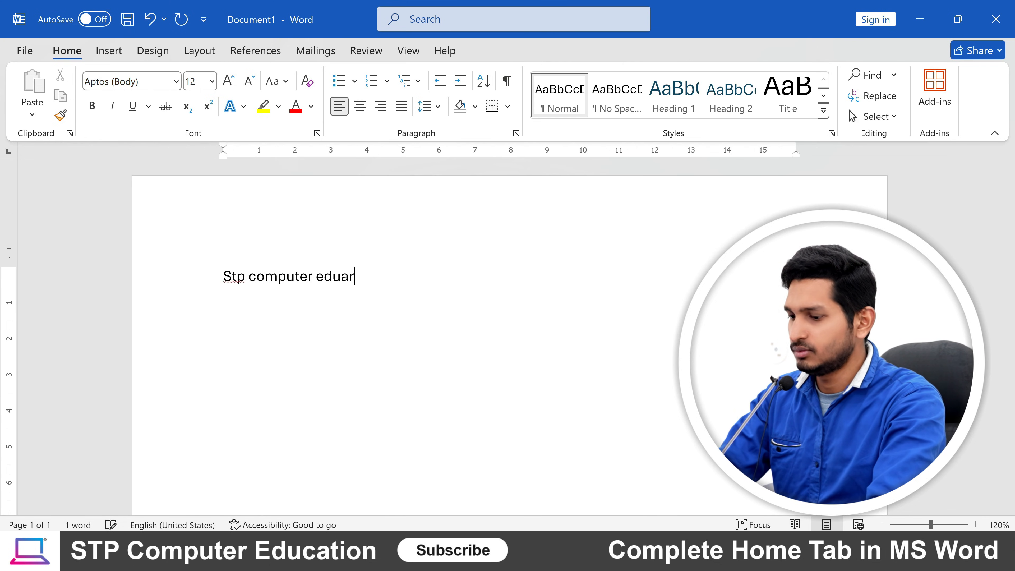
key("BackSpace")
key("BackSpace")
type("cation")
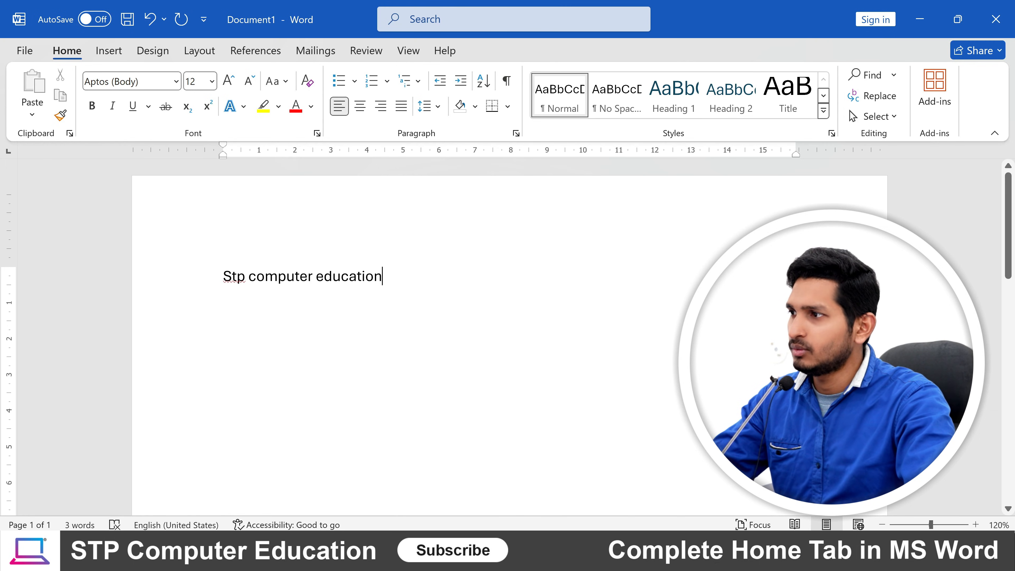
Practise selecting the words "education" and "computer" and the whole line, clearing the selection after the last one.
left_click_drag(316, 278, 388, 281)
left_click_drag(248, 280, 307, 280)
left_click(325, 277)
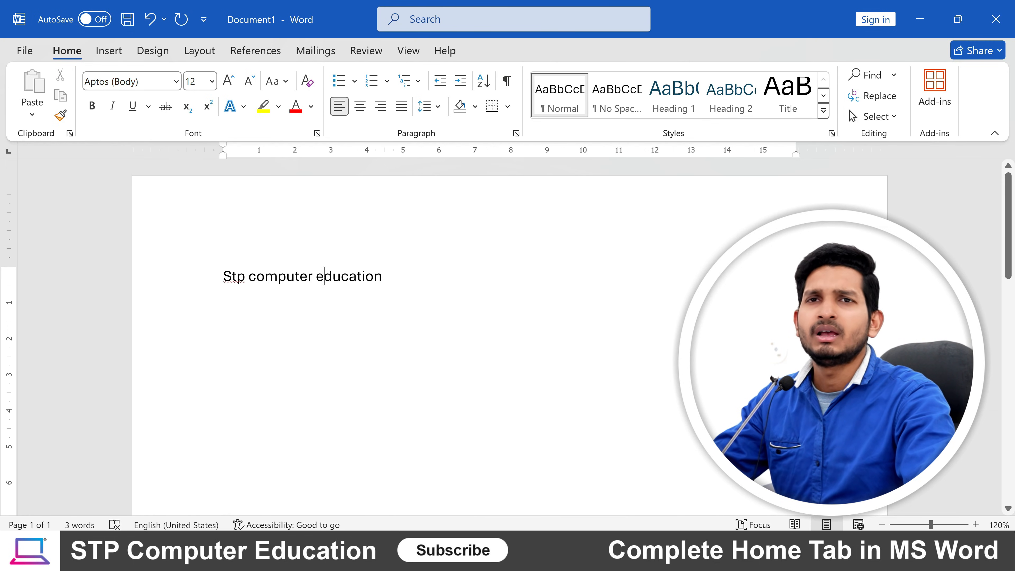
left_click_drag(341, 277, 248, 280)
left_click(383, 278)
left_click(349, 278)
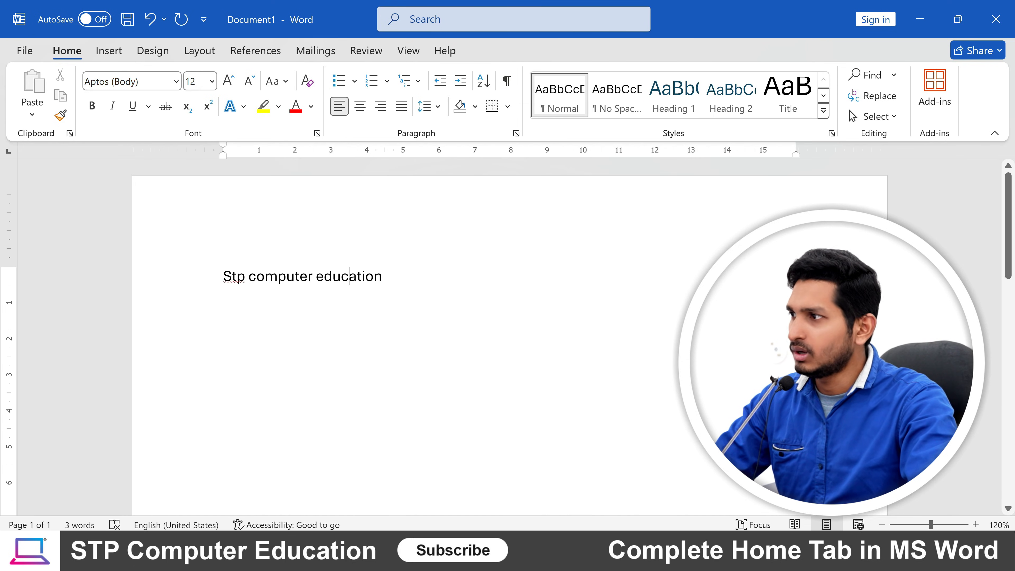
left_click_drag(223, 280, 391, 280)
left_click(390, 280)
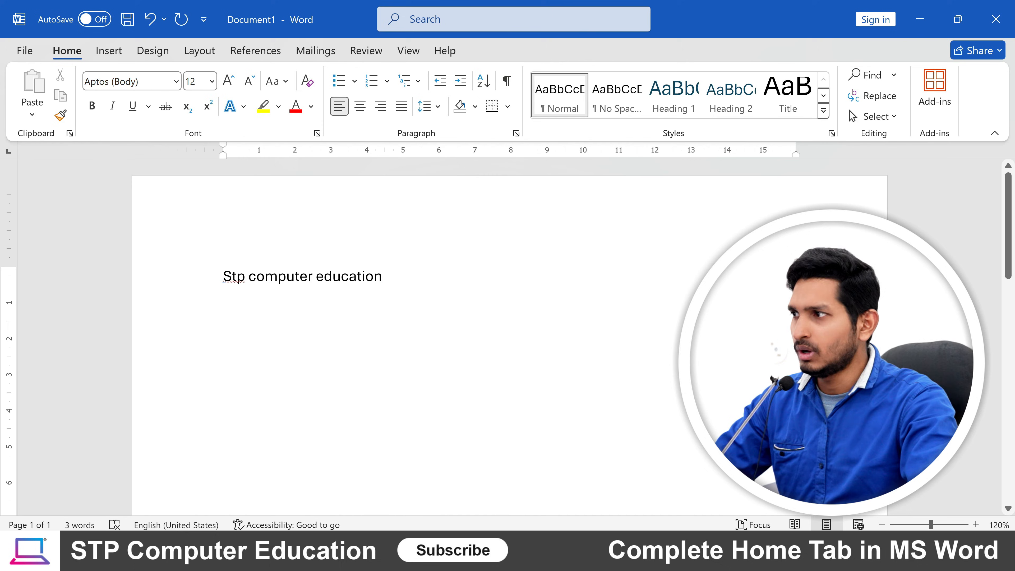
Extend a selection character by character from the start of "Stp computer education" to the end of the line.
key("shift+Right")
key("shift+Right")
key("shift+Right")
key("shift+Right")
key("shift+Right")
key("shift+Right")
key("shift+Right")
key("shift+Right")
key("shift+Right")
key("shift+Right")
key("shift+Right")
key("shift+Right")
key("shift+Right")
key("shift+Right")
key("shift+Right")
key("shift+Right")
key("shift+Right")
key("shift+Right")
key("shift+Right")
key("shift+Right")
key("shift+Right")
key("shift+Right")
key("shift+Right")
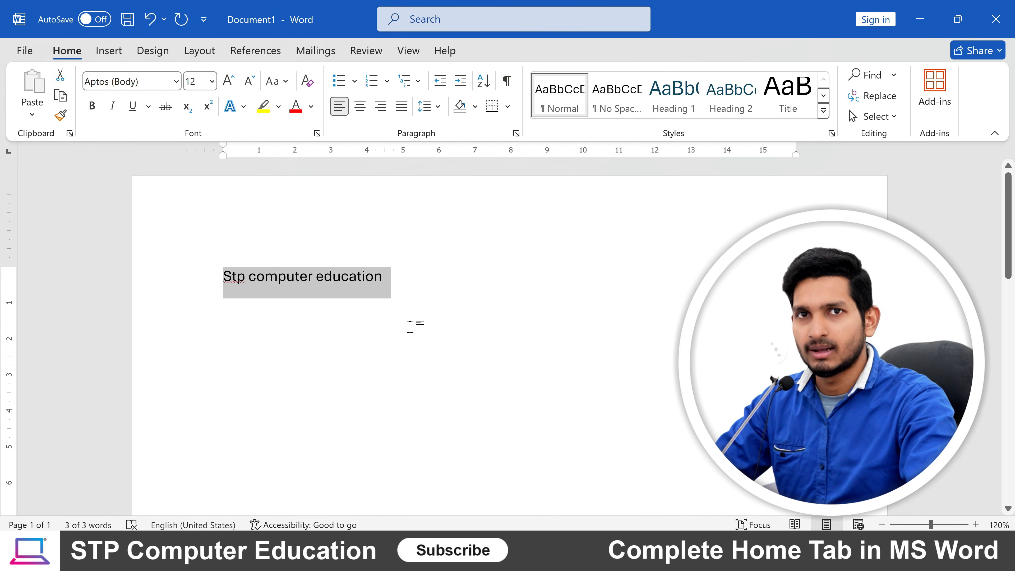
Clear the selection, reselect the text backwards to the line's start, and place the cursor at the line's end.
left_click(374, 276)
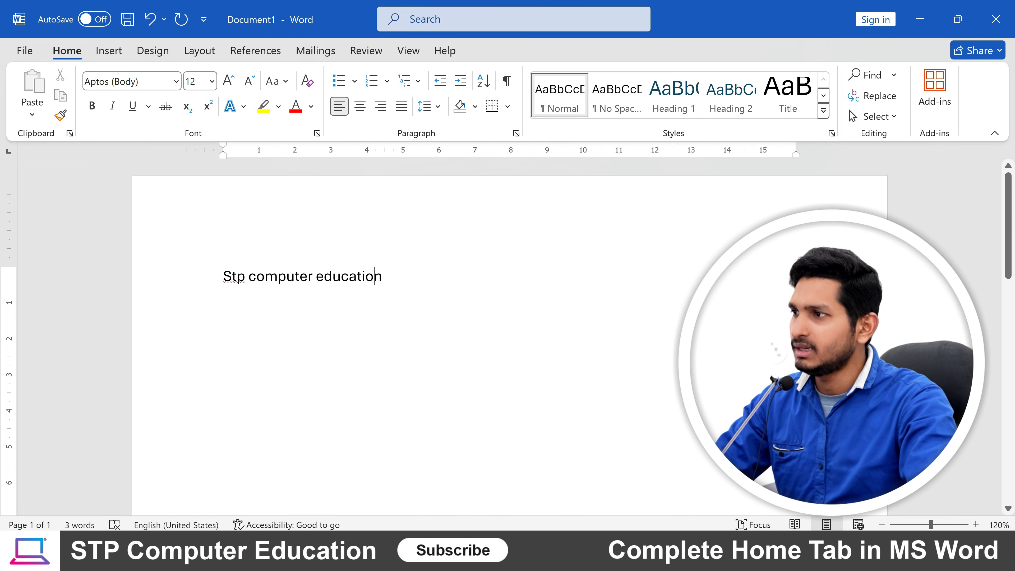
left_click_drag(374, 276, 222, 280)
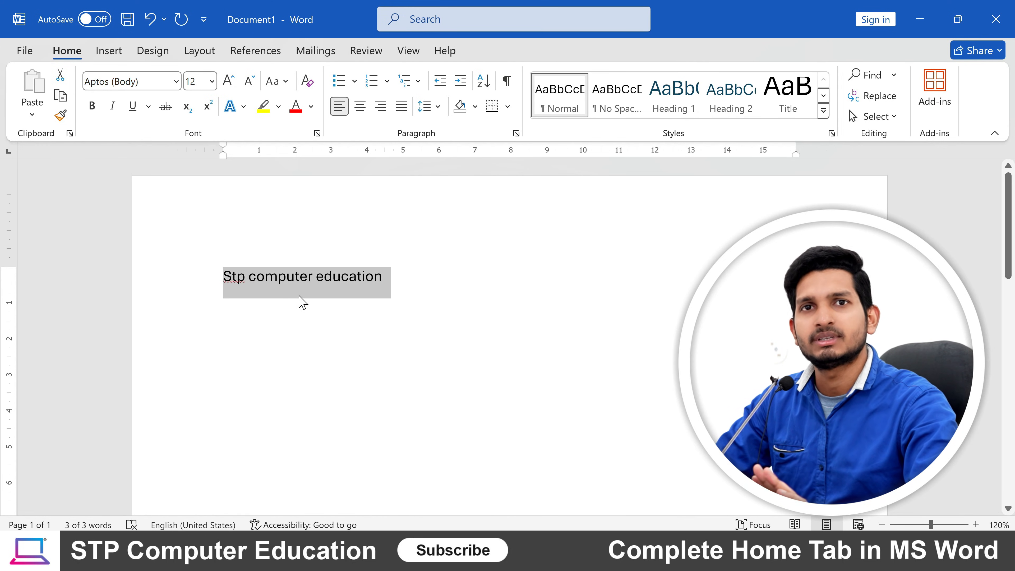
left_click(405, 281)
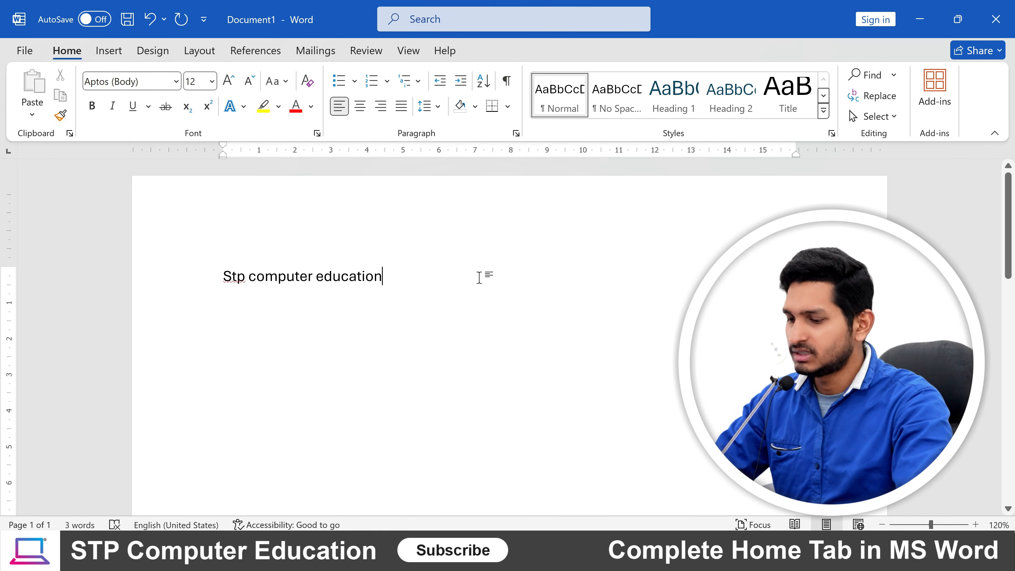
Select the whole "Stp computer education" line backwards from its end and set its font size to 28.
key("shift+Left")
key("shift+Left")
key("shift+Left")
key("shift+Left")
key("shift+Left")
key("shift+Left")
key("shift+Left")
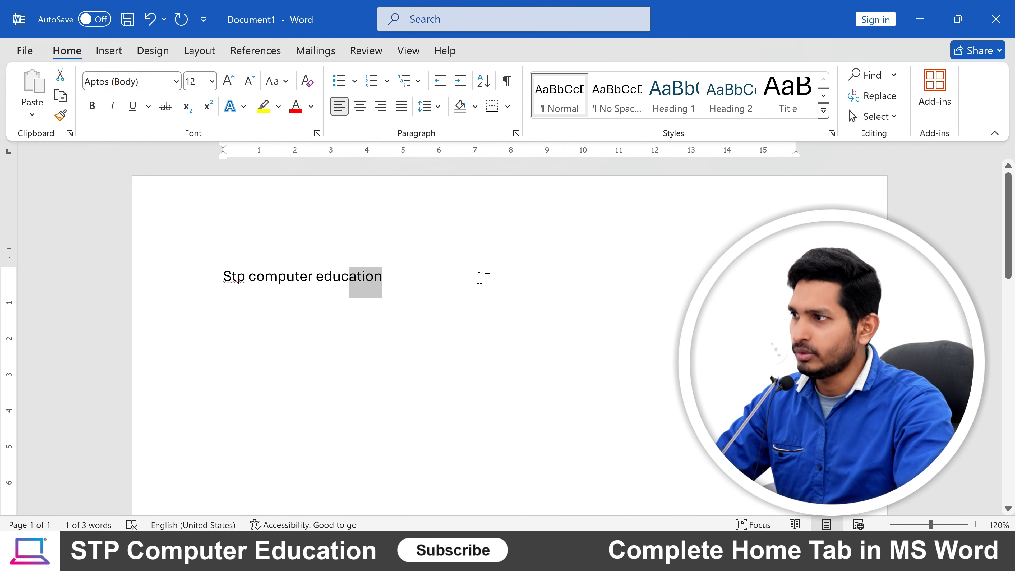
key("shift+Left")
key("shift+Left")
key("shift+Left")
key("shift+Left")
key("shift+Left")
key("shift+Left")
key("shift+Left")
key("shift+Left")
key("shift+Left")
key("shift+Left")
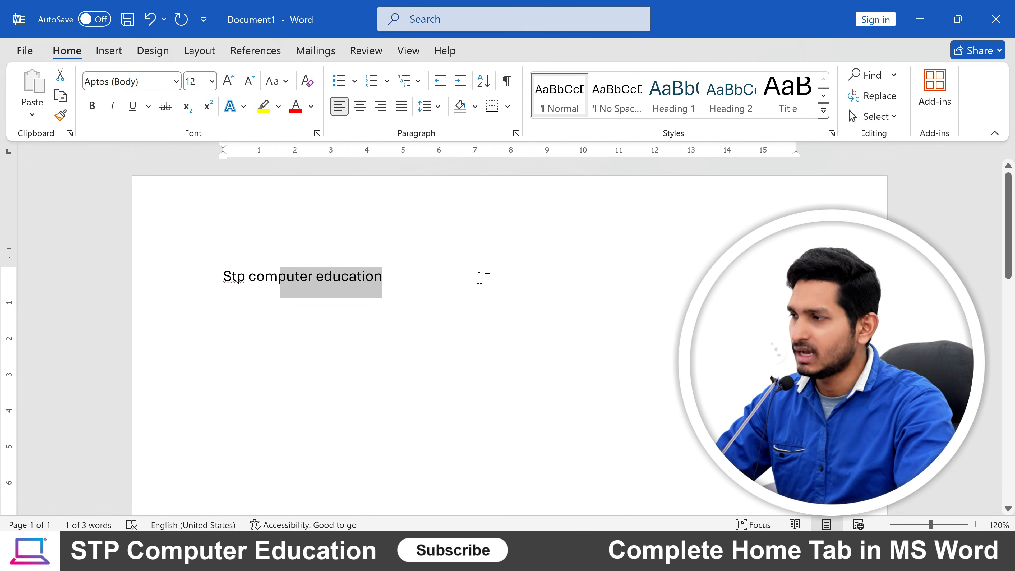
key("shift+Left")
key("shift+Left")
key("shift+Left")
key("shift+Left")
key("shift+Left")
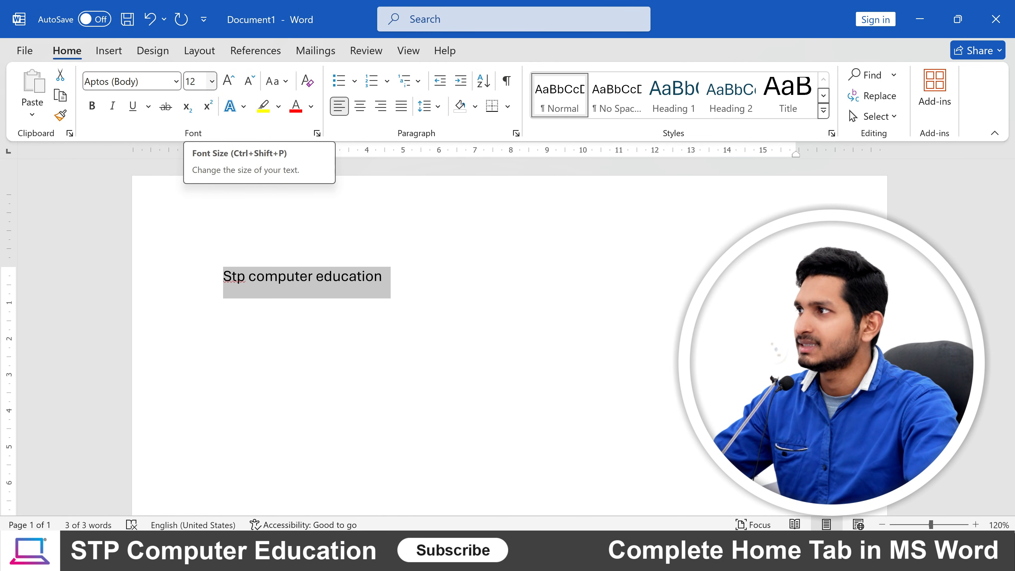
left_click(212, 82)
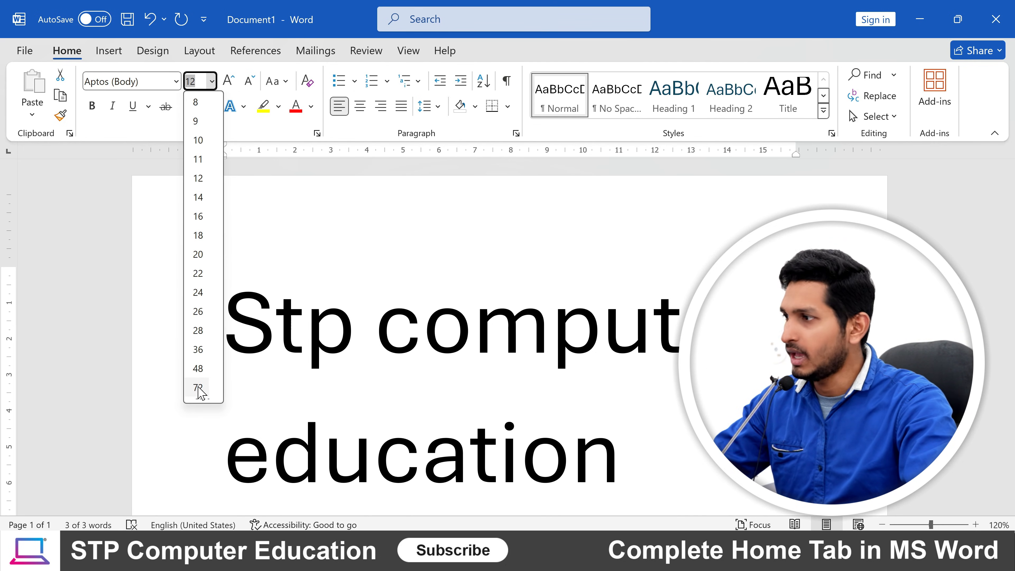
left_click(198, 330)
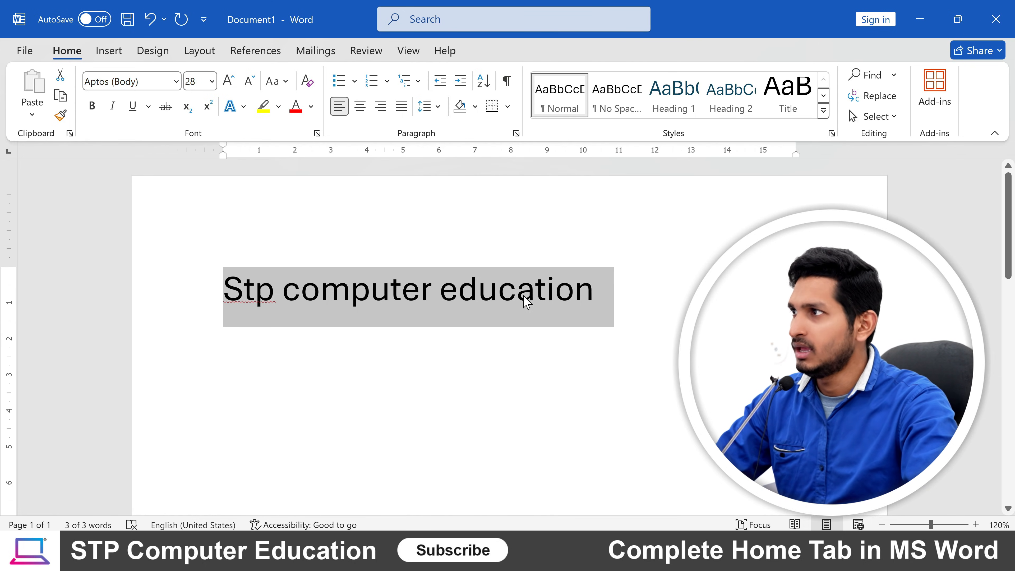
Change the selected line's letter case to lowercase and then to UPPERCASE.
left_click(281, 85)
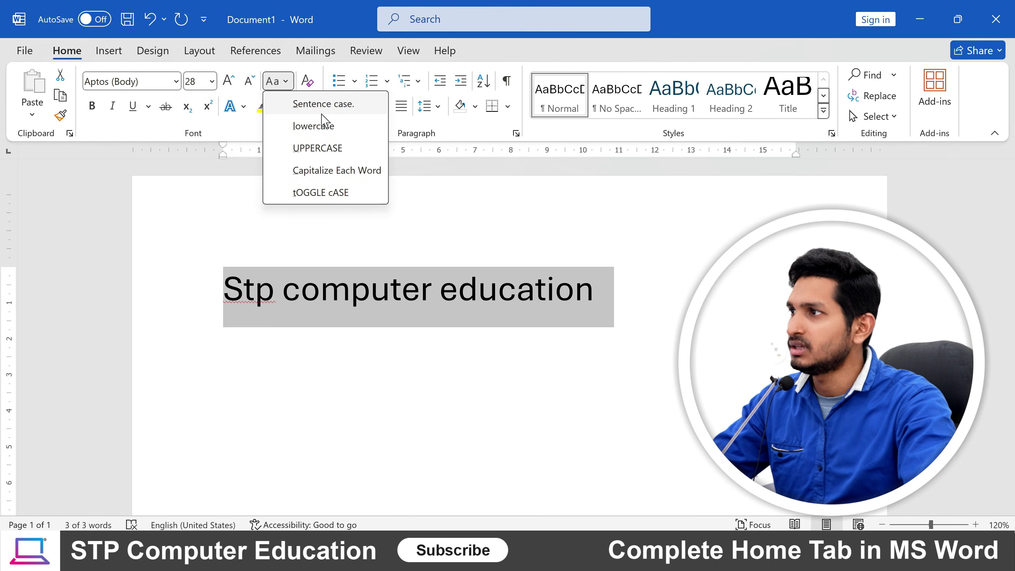
left_click(326, 127)
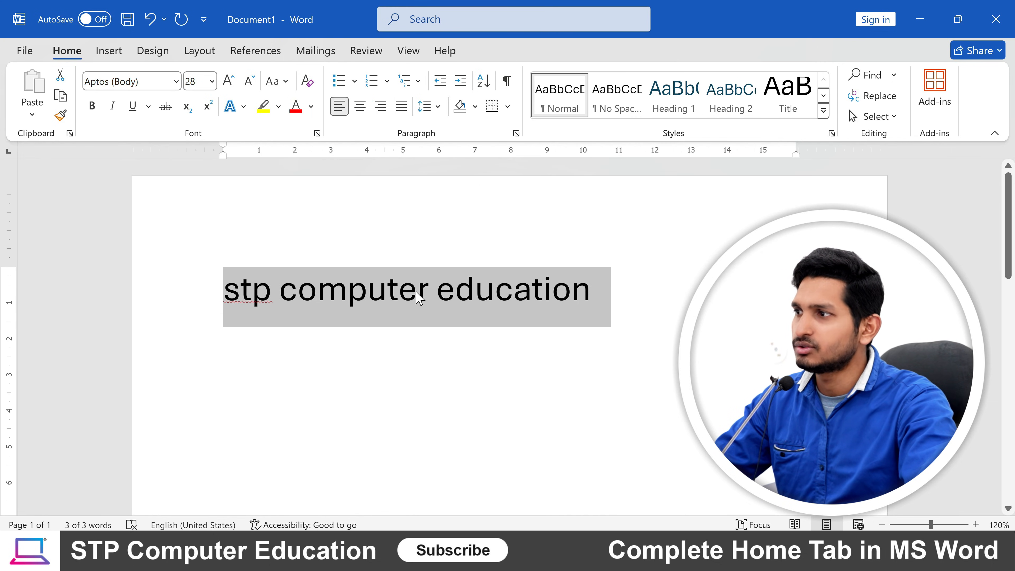
left_click(276, 81)
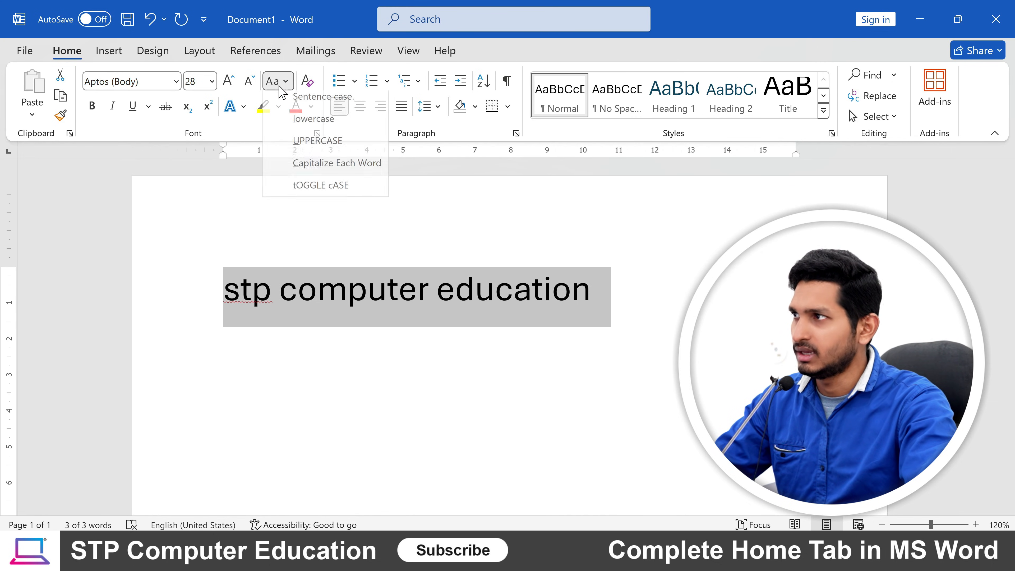
left_click(330, 150)
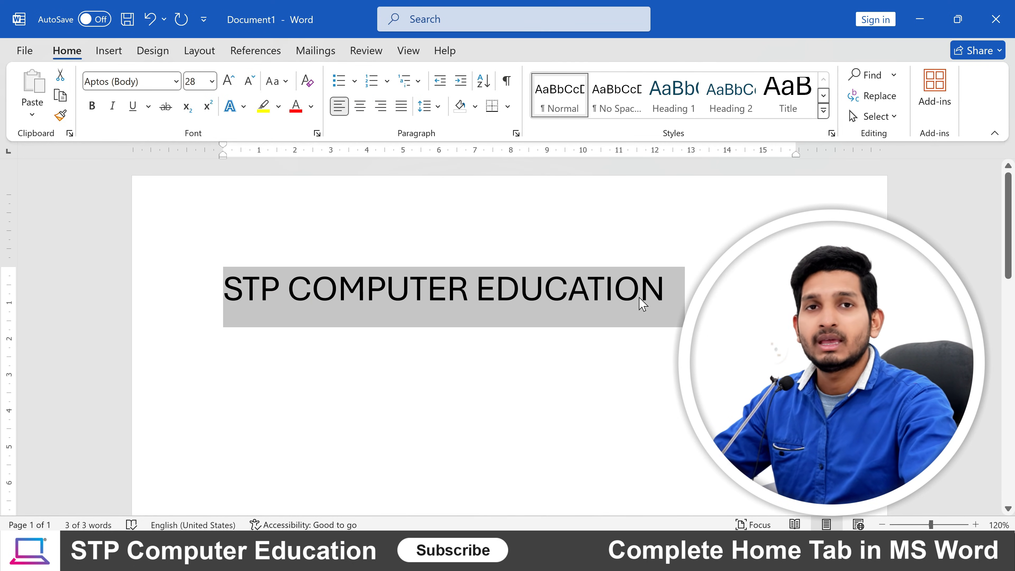
Apply Capitalize Each Word to the selected line, followed by tOGGLE cASE.
left_click(275, 81)
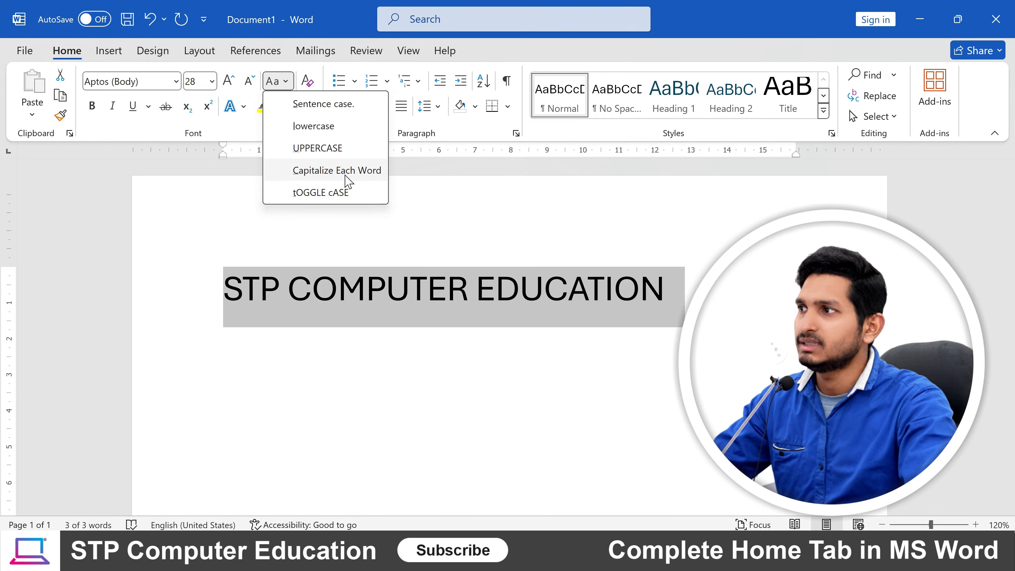
left_click(337, 170)
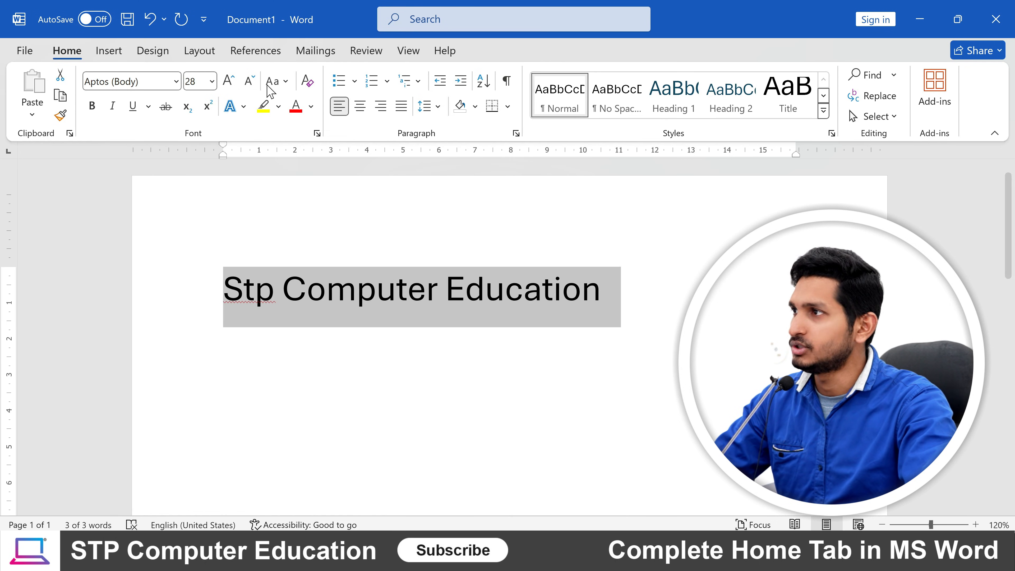
left_click(276, 81)
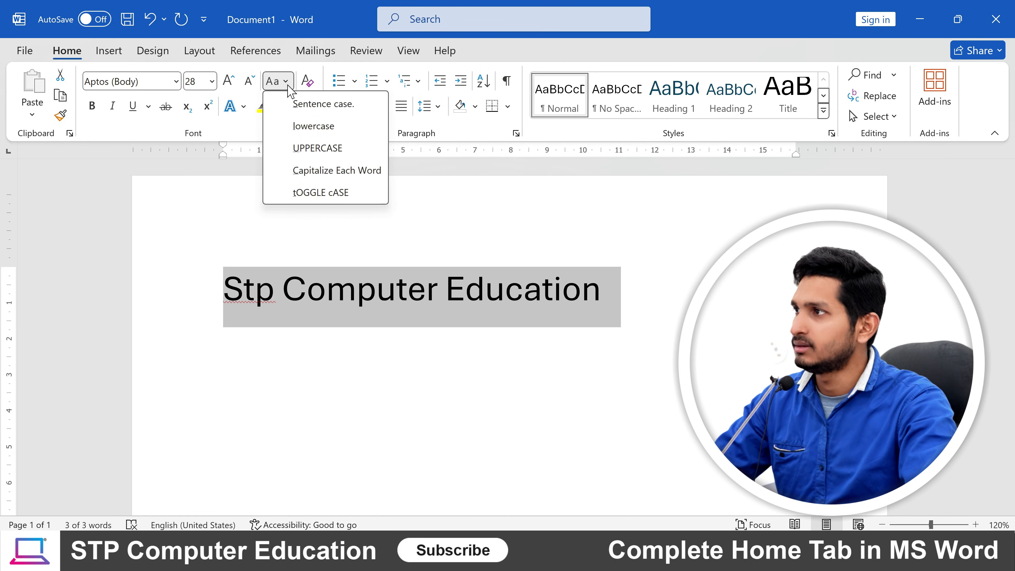
left_click(334, 194)
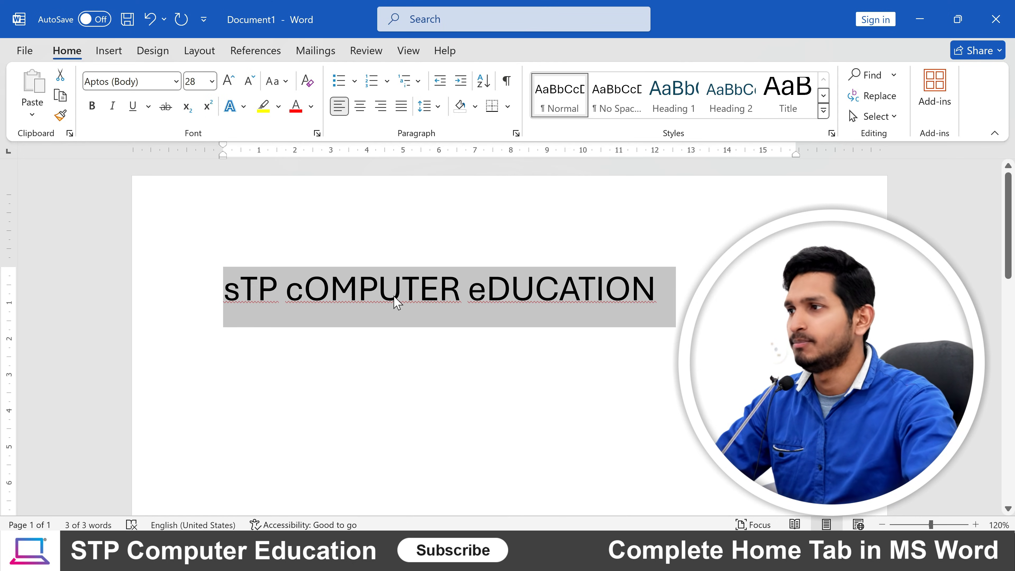
Apply Sentence case to the selected line of text.
left_click(277, 82)
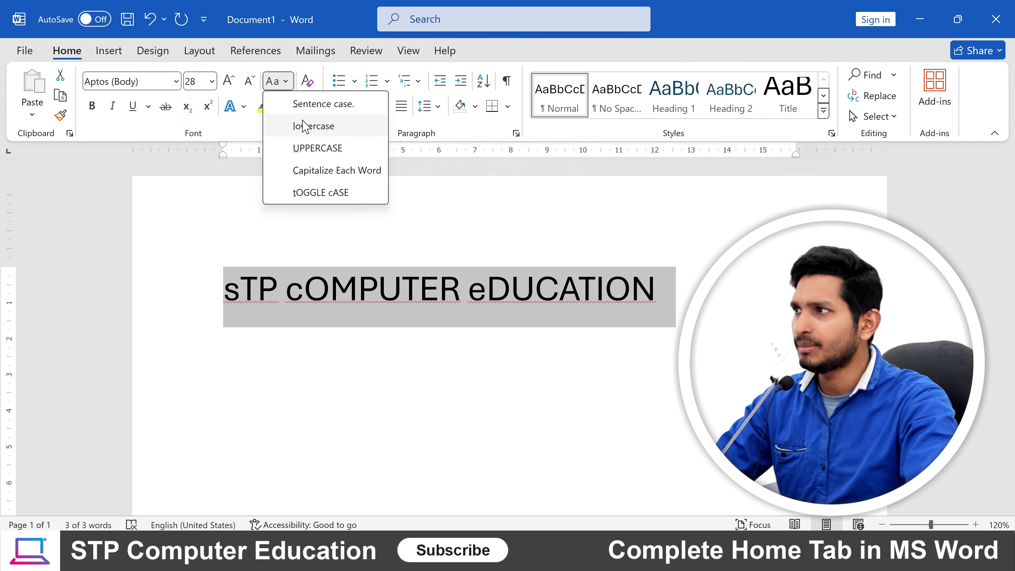
left_click(310, 104)
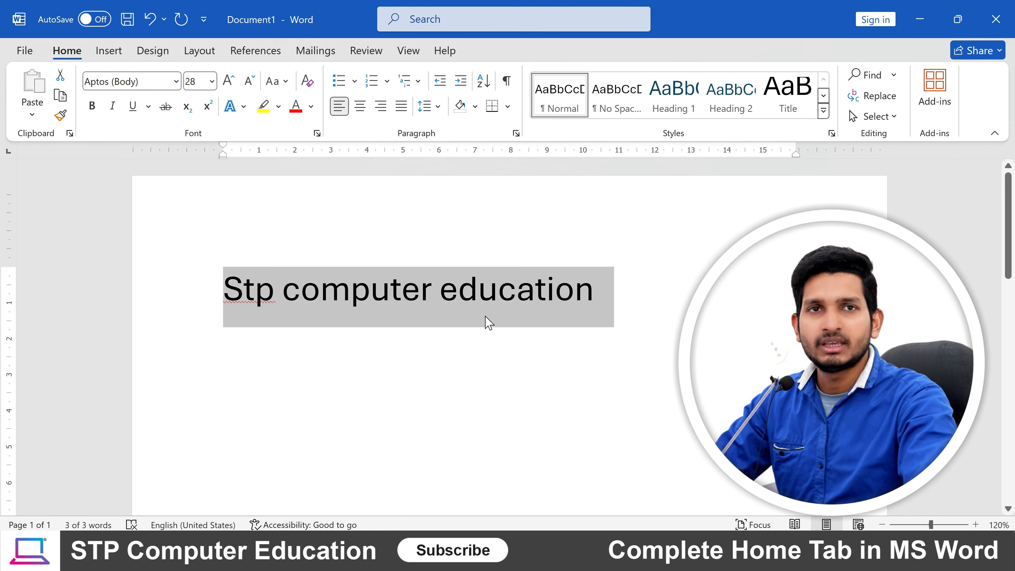
left_click(280, 83)
left_click(280, 83)
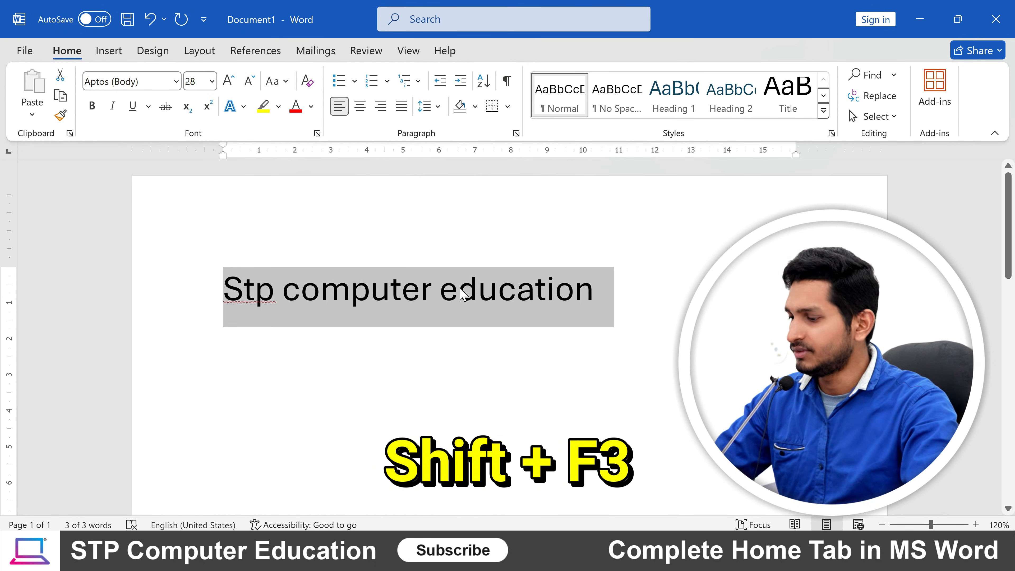
Cycle the selected line repeatedly through the letter cases, ending with each word capitalized.
key("shift+F3")
key("shift+F3")
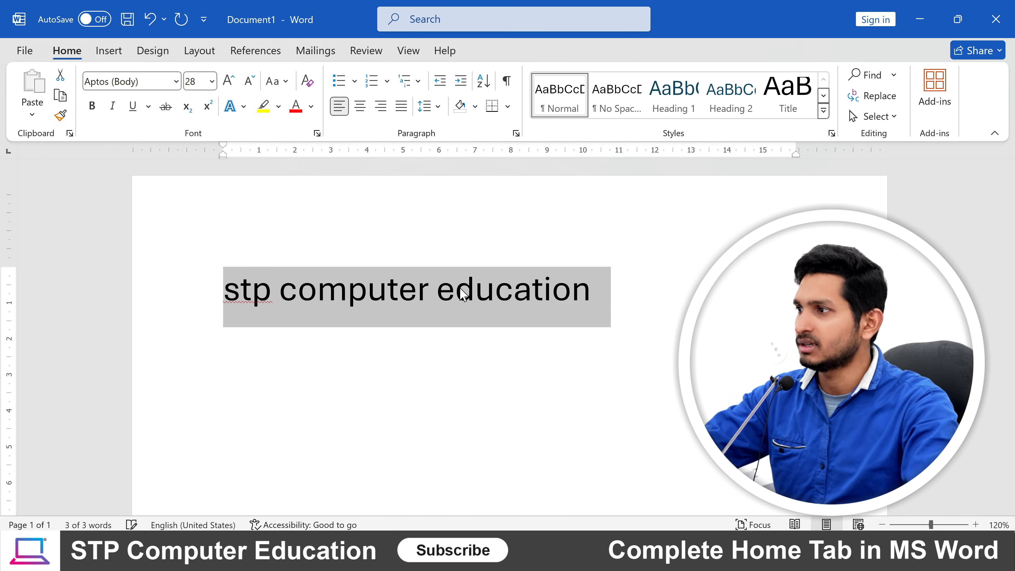
key("shift+F3")
key("shift+F3")
key("shift+F3")
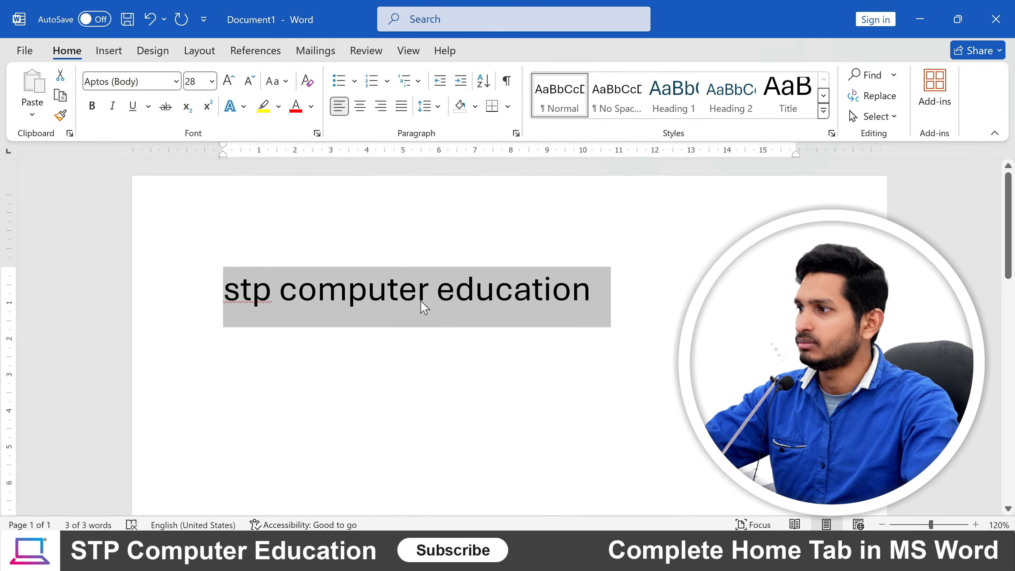
key("shift+F3")
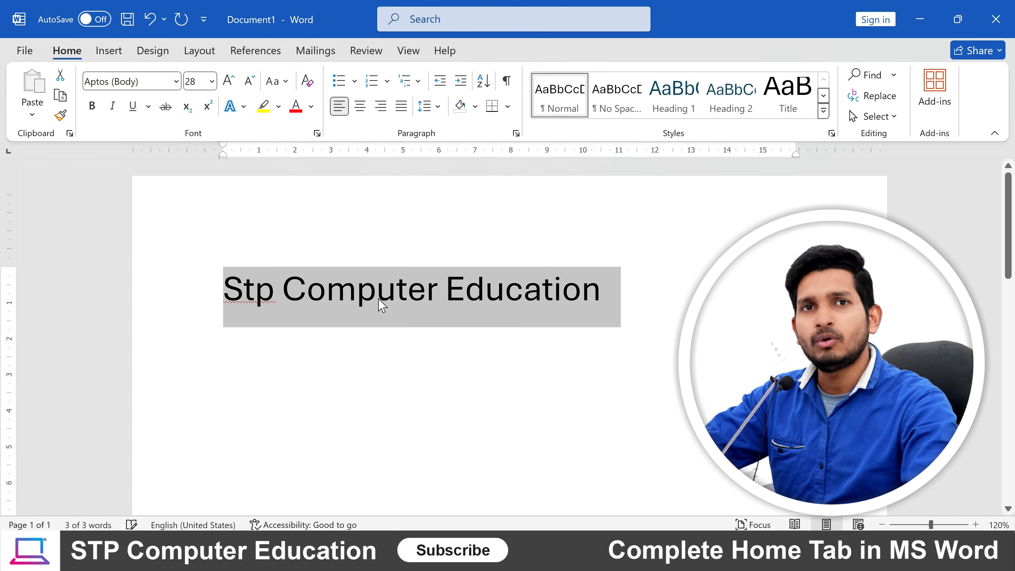
key("shift+F3")
key("shift+F3")
key("shift+F3")
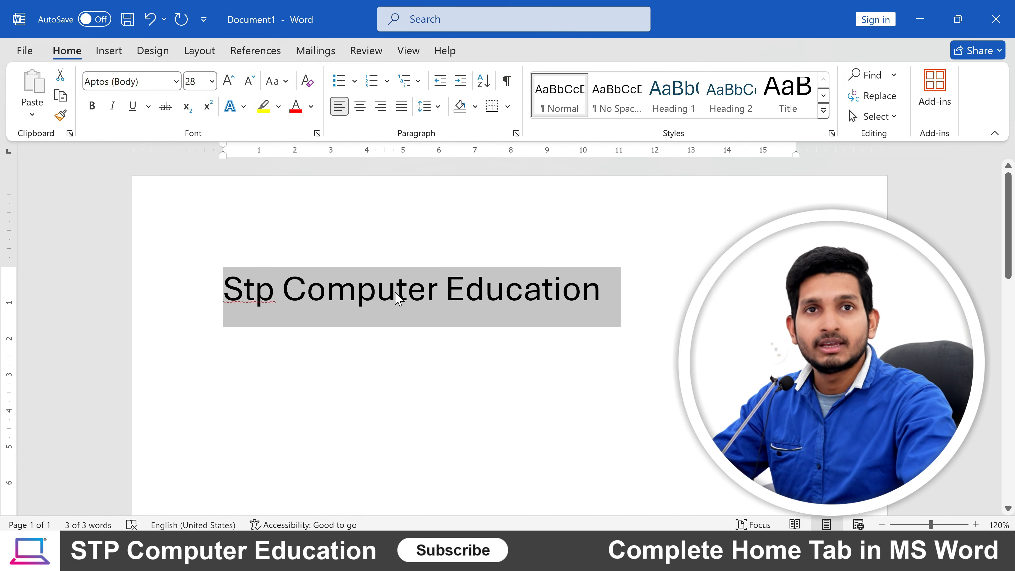
Set the selected line's font size to 20 and enlarge it through the preset sizes to 48.
left_click(212, 82)
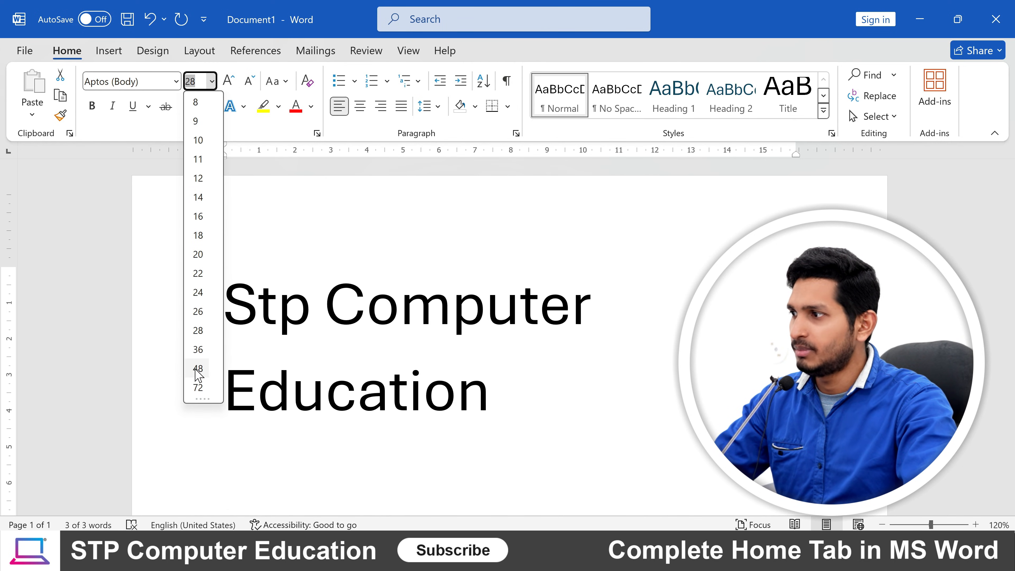
left_click(197, 254)
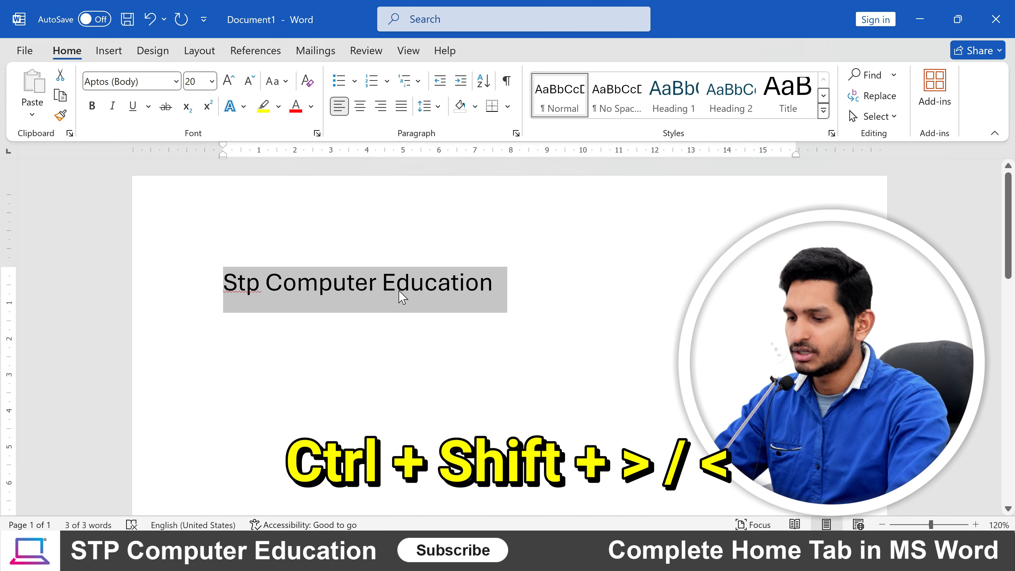
key("ctrl+shift+period")
key("ctrl+shift+period")
key("ctrl+shift+period")
key("ctrl+shift+period")
key("ctrl+shift+period")
key("ctrl+shift+period")
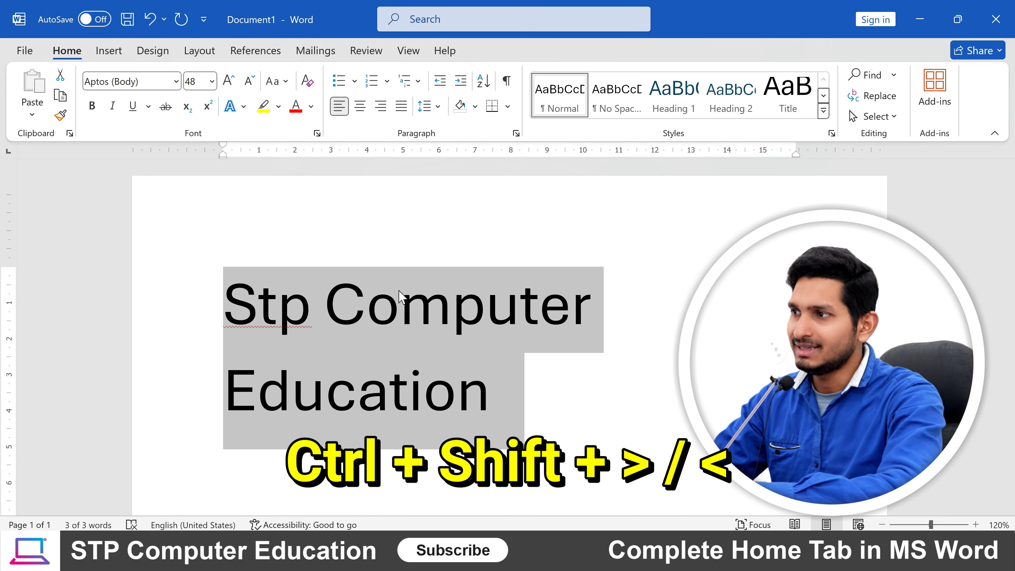
Shrink the selected line's font size through the preset sizes to 22.
key("ctrl+shift+comma")
key("ctrl+shift+comma")
key("ctrl+shift+comma")
key("ctrl+shift+comma")
key("ctrl+shift+comma")
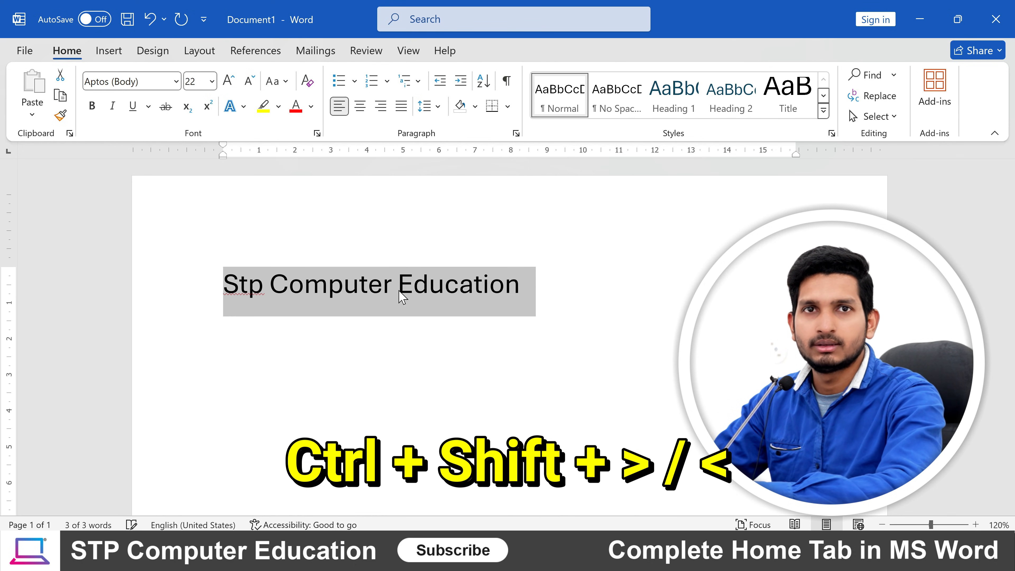
Shrink, enlarge and shrink the selected line again through the preset font sizes, ending at 18.
key("ctrl+shift+comma")
key("ctrl+shift+period")
key("ctrl+shift+period")
key("ctrl+shift+period")
key("ctrl+shift+period")
key("ctrl+shift+period")
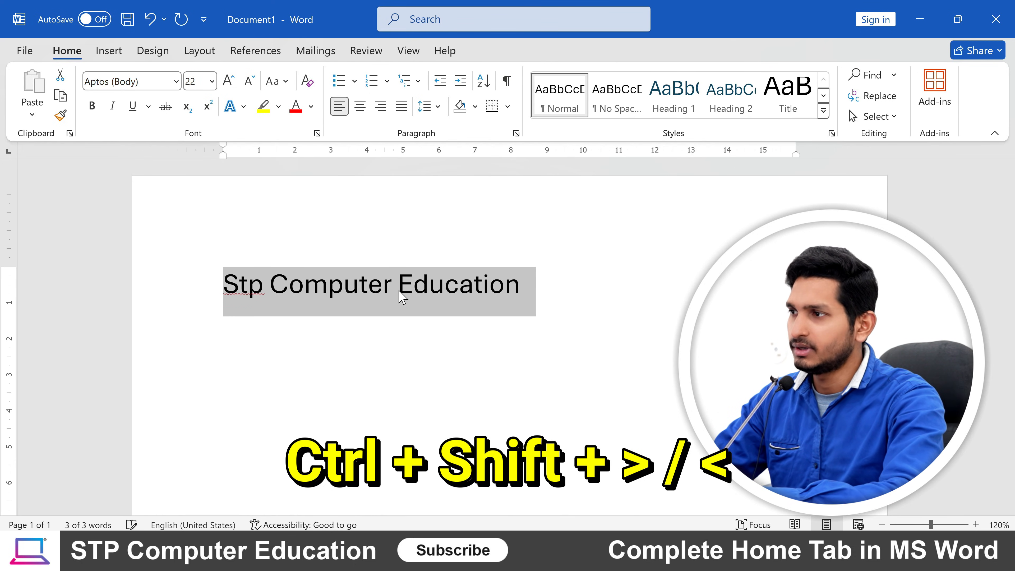
key("ctrl+shift+comma")
key("ctrl+shift+comma")
key("ctrl+shift+comma")
key("ctrl+shift+comma")
key("ctrl+shift+comma")
key("ctrl+shift+comma")
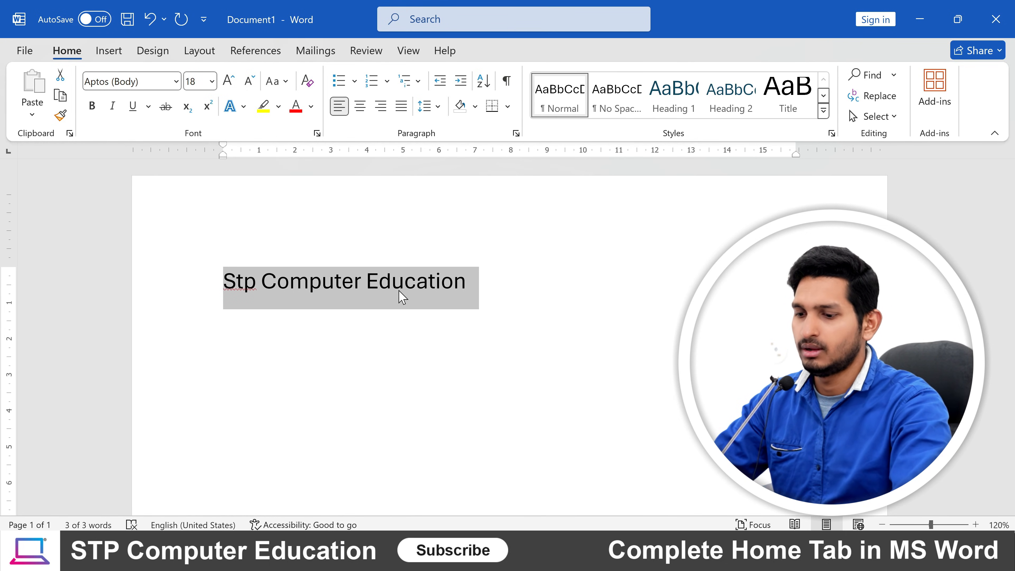
Increase the selected line's font size one point at a time to 28.
key("ctrl+bracketright")
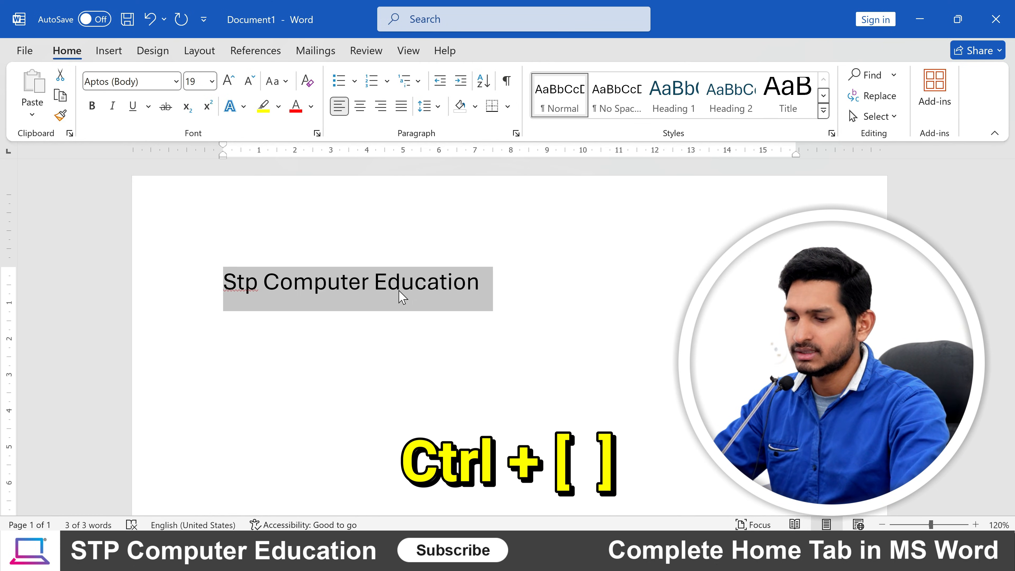
key("ctrl+bracketright")
key("ctrl+bracketright")
key("ctrl+bracketright")
key("ctrl+bracketright")
key("ctrl+bracketright")
key("ctrl+bracketright")
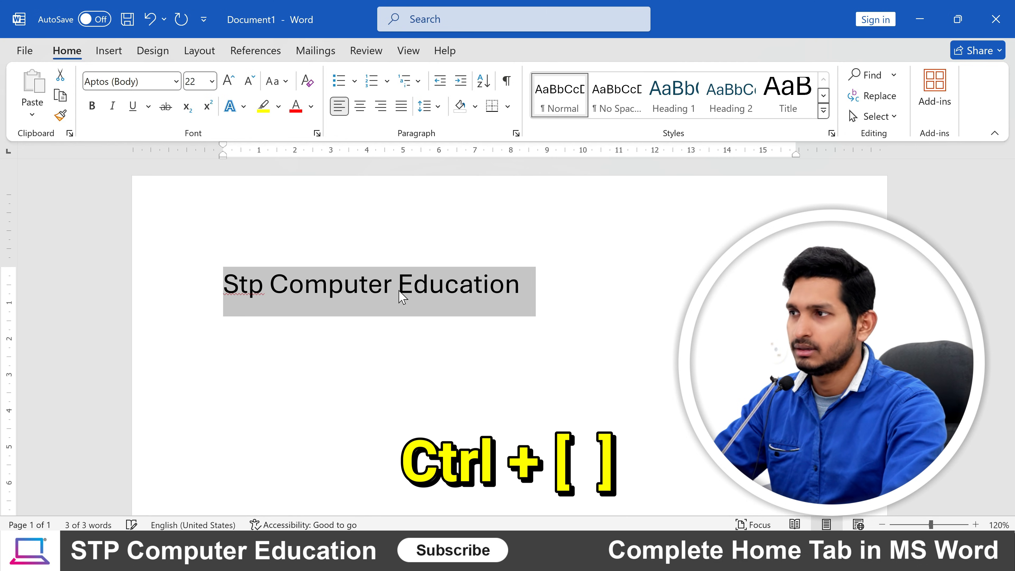
key("ctrl+bracketright")
key("ctrl+bracketright")
key("ctrl+bracketright")
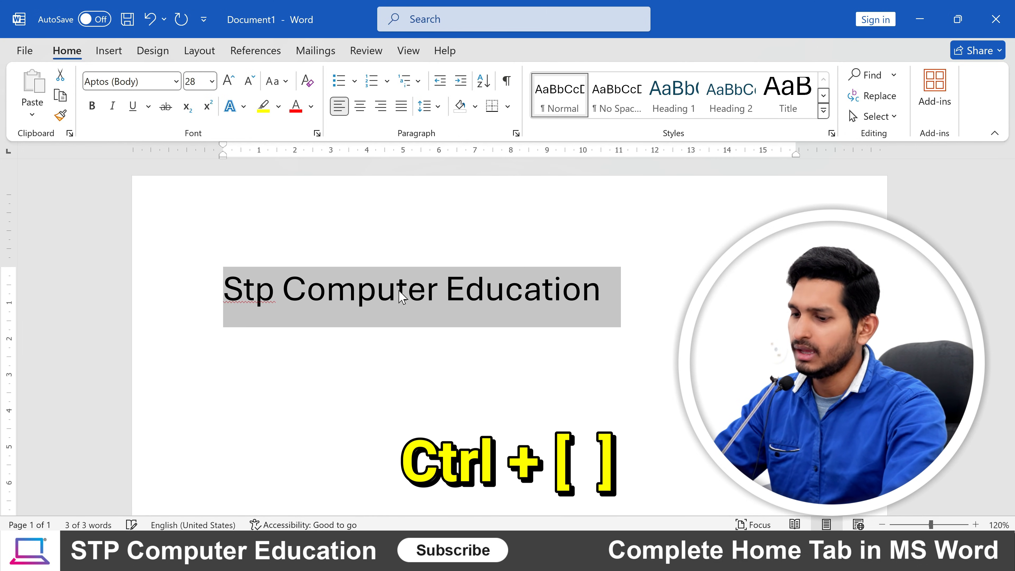
Decrease the selected line's font size in one-point steps to 22.
key("ctrl+bracketleft")
key("ctrl+bracketleft")
key("ctrl+bracketleft")
key("ctrl+bracketleft")
key("ctrl+bracketleft")
key("ctrl+bracketleft")
key("ctrl+bracketleft")
key("ctrl+bracketleft")
key("ctrl+bracketleft")
key("ctrl+bracketleft")
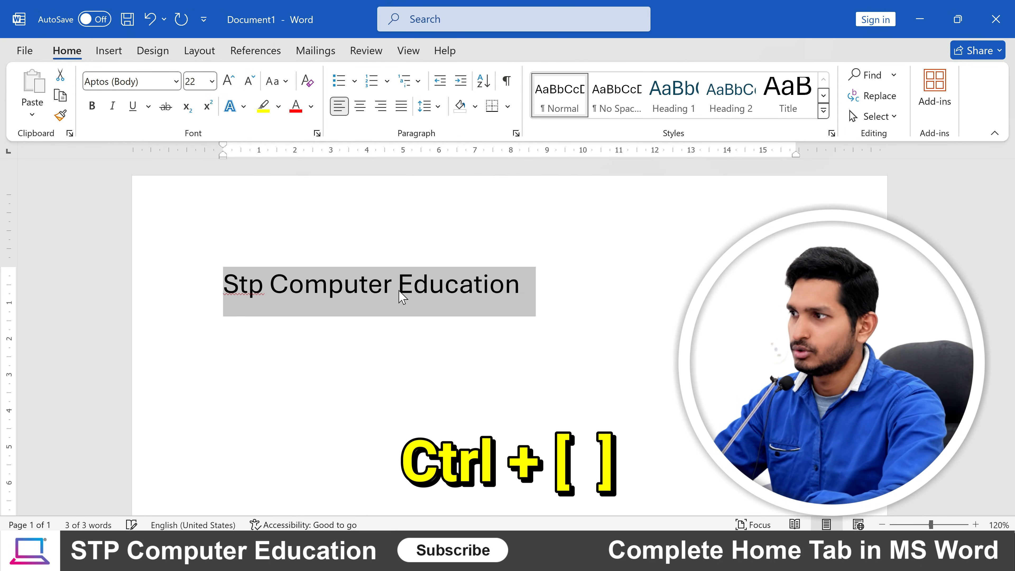
Raise the selected line's font size in one-point steps to 24 and on to 30.
key("ctrl+bracketright")
key("ctrl+bracketright")
key("ctrl+bracketright")
key("ctrl+bracketright")
key("ctrl+bracketright")
key("ctrl+bracketright")
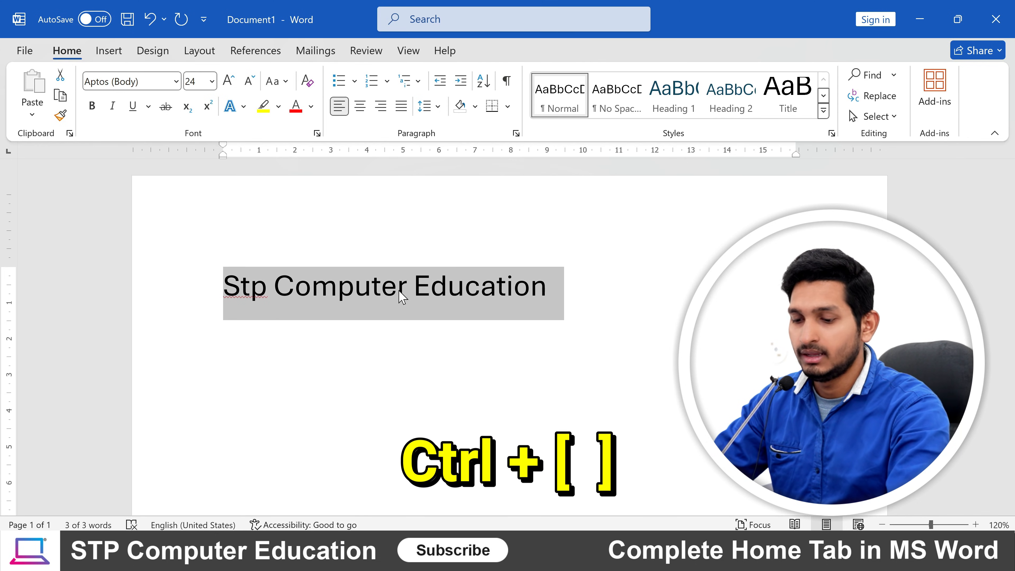
key("ctrl+bracketright")
key("ctrl+bracketright")
key("ctrl+bracketright")
key("ctrl+bracketright")
key("ctrl+bracketright")
key("ctrl+bracketright")
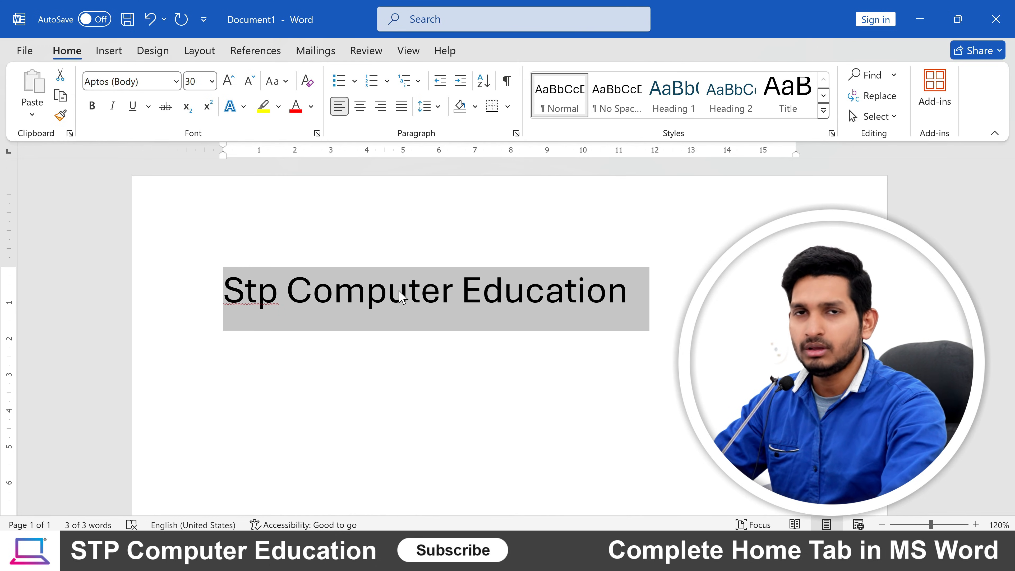
Lower the selected line's font size point by point from its enlarged state to 22.
key("ctrl+bracketleft")
key("ctrl+bracketleft")
key("ctrl+bracketleft")
key("ctrl+bracketleft")
key("ctrl+bracketleft")
key("ctrl+bracketleft")
key("ctrl+bracketleft")
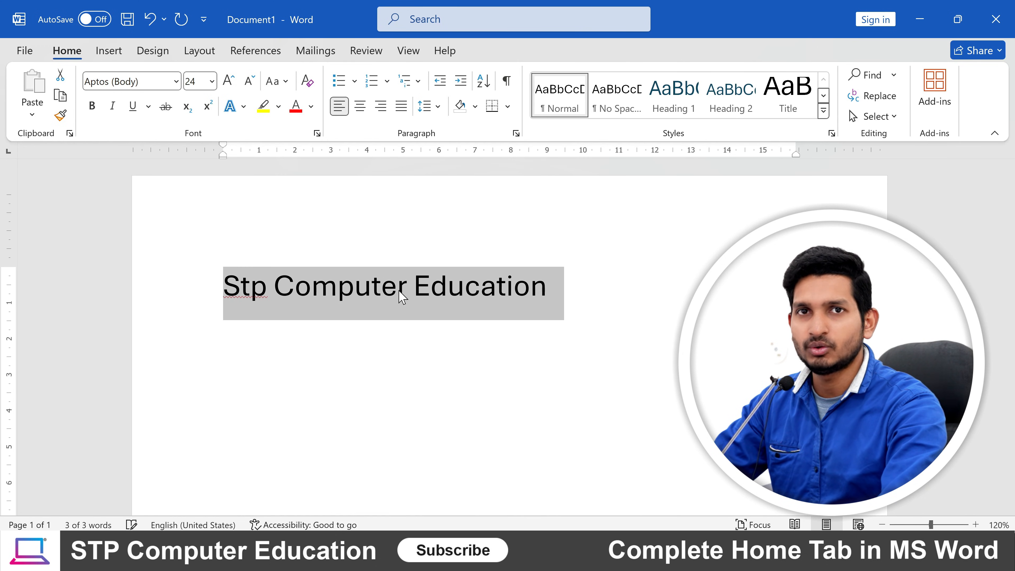
key("ctrl+bracketleft")
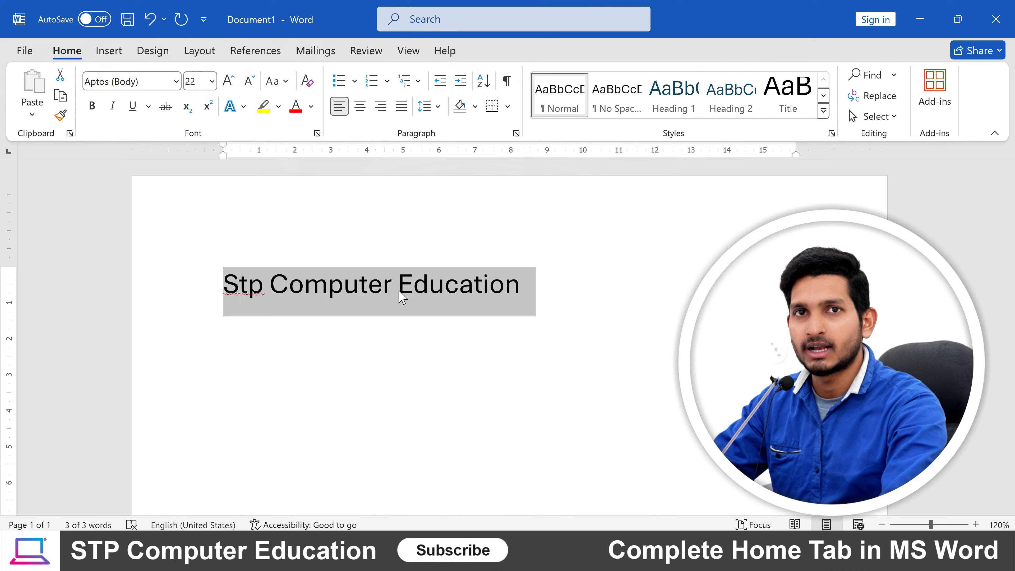
Adjust the selected line's font size down and up in one-point steps, ending at 23.
key("ctrl+bracketleft")
key("ctrl+bracketleft")
key("ctrl+bracketleft")
key("ctrl+bracketleft")
key("ctrl+bracketright")
key("ctrl+bracketright")
key("ctrl+bracketright")
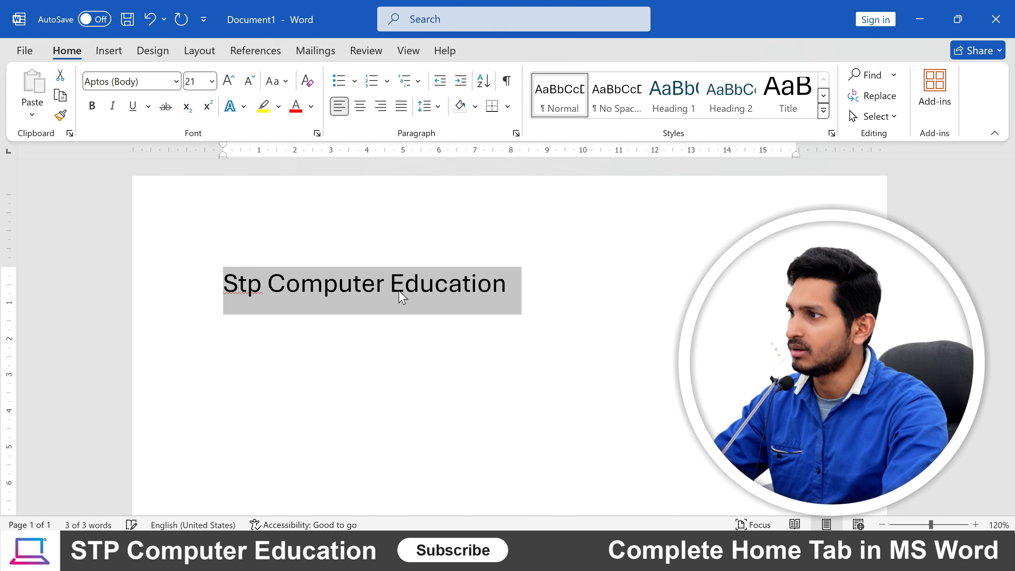
key("ctrl+bracketleft")
key("ctrl+bracketright")
key("ctrl+bracketright")
key("ctrl+bracketright")
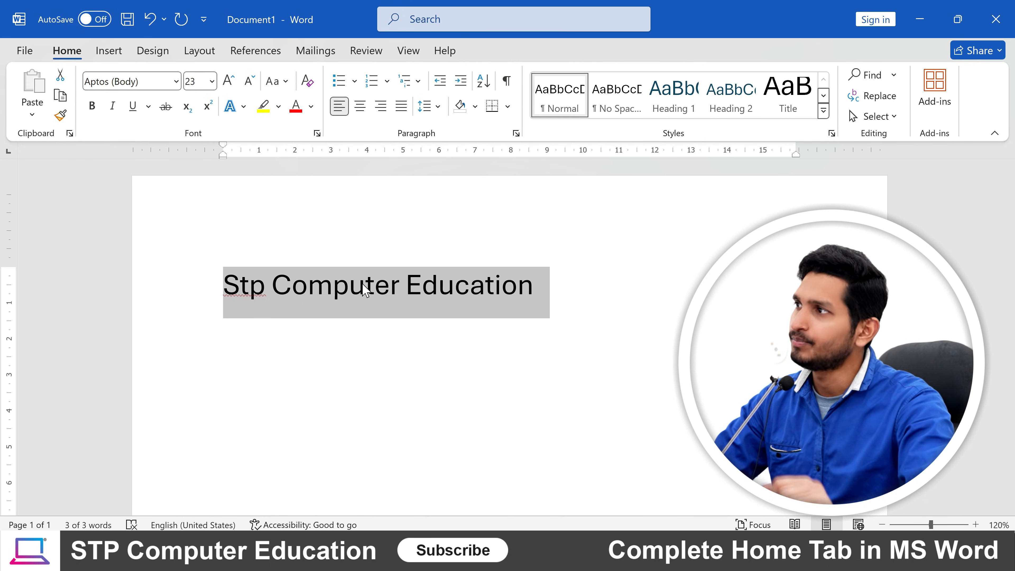
Select only the word "Education", color it with a dark orange theme color, and clear the selection.
left_click(352, 298)
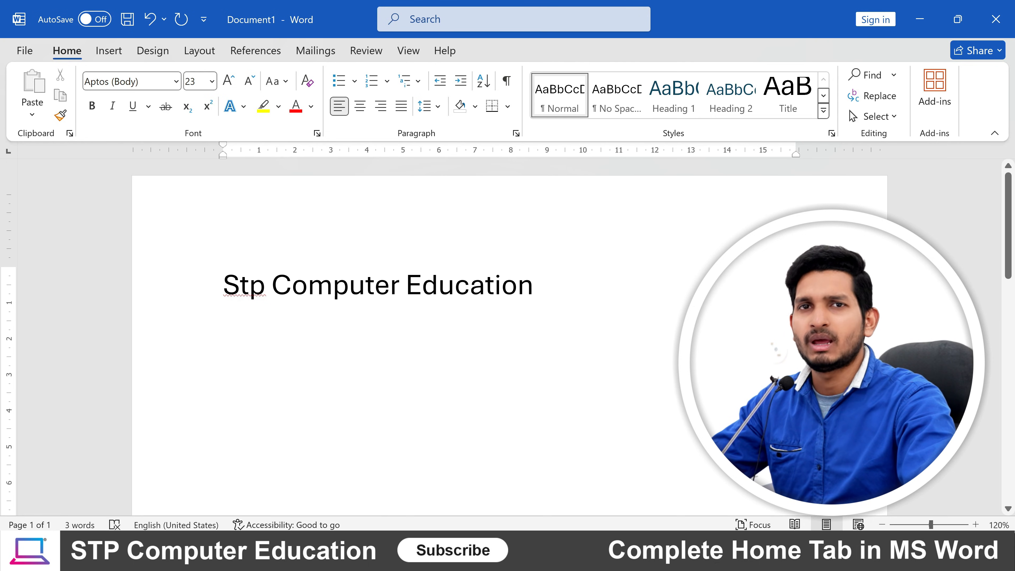
left_click_drag(406, 298, 534, 298)
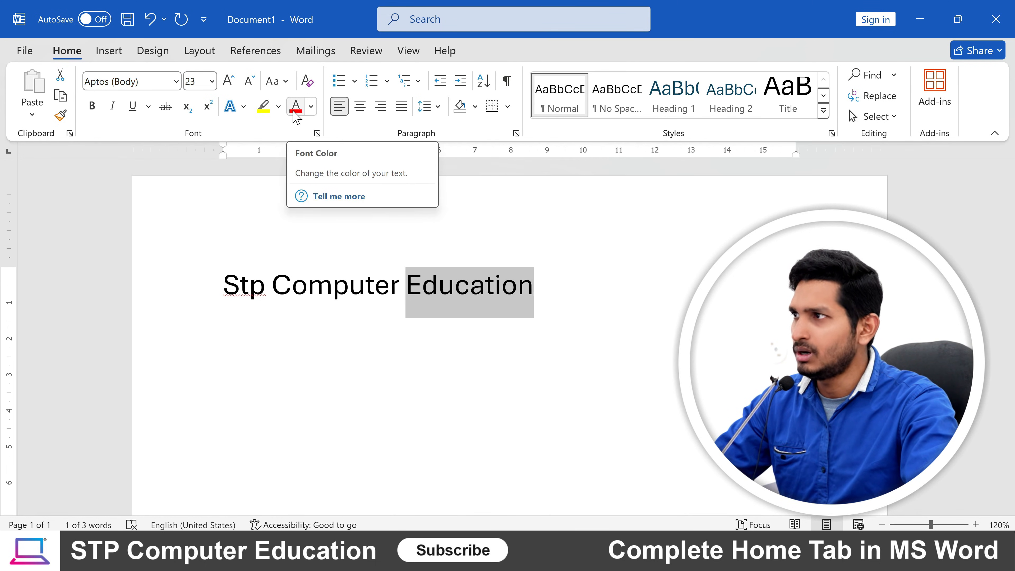
left_click(311, 107)
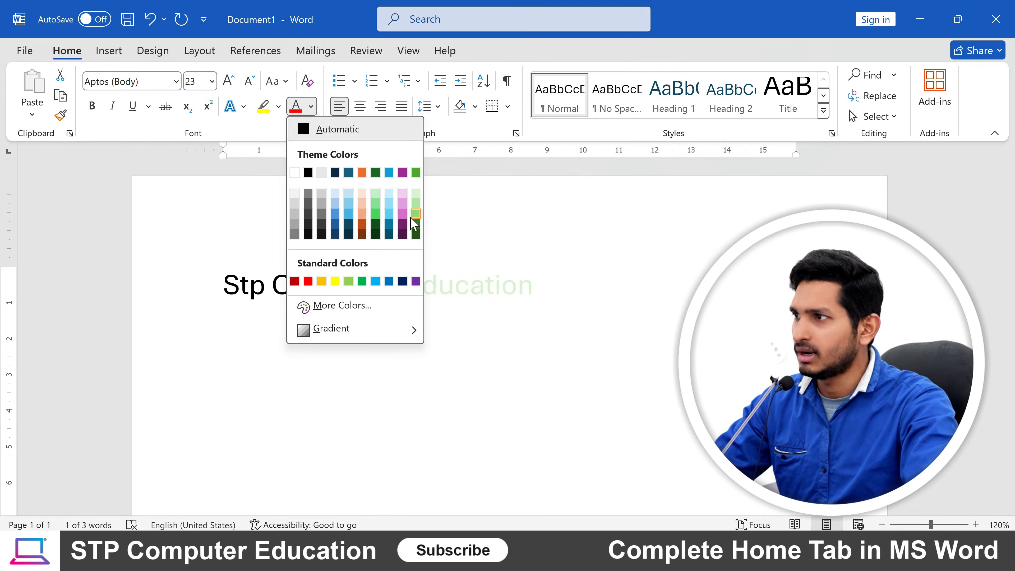
left_click(363, 224)
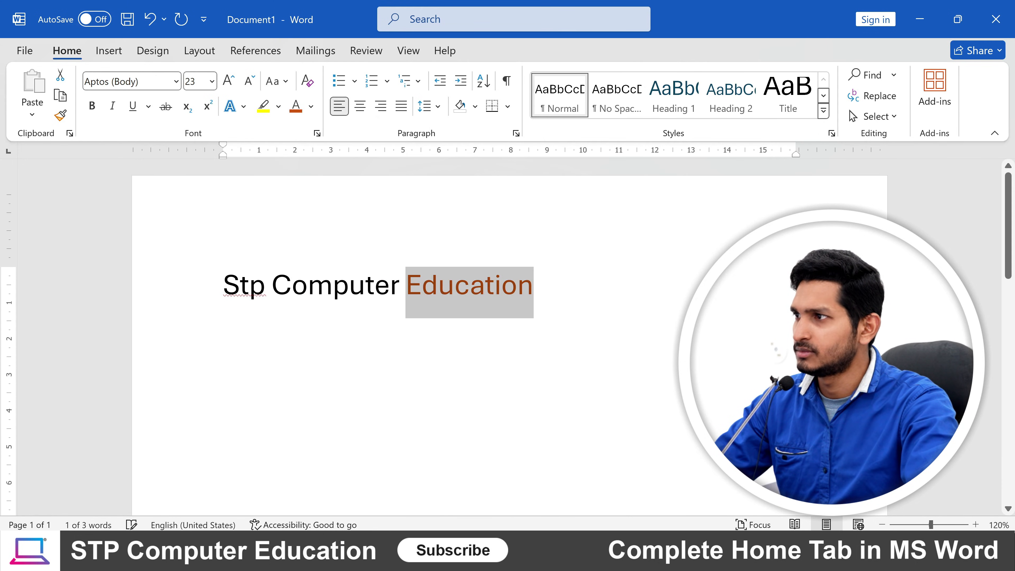
left_click(502, 290)
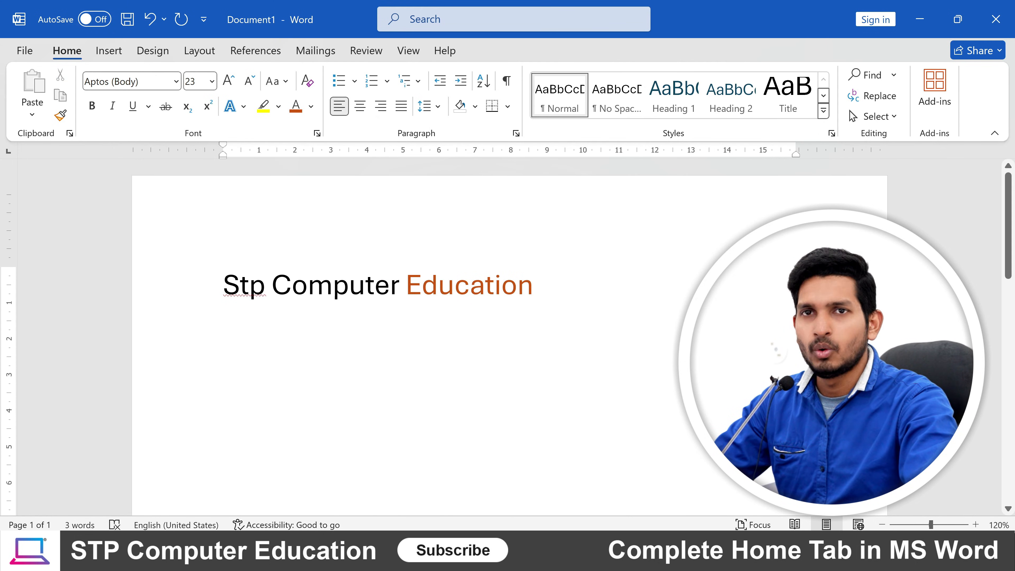
Color the word "Computer" with the standard blue and clear the selection.
left_click_drag(272, 285, 400, 285)
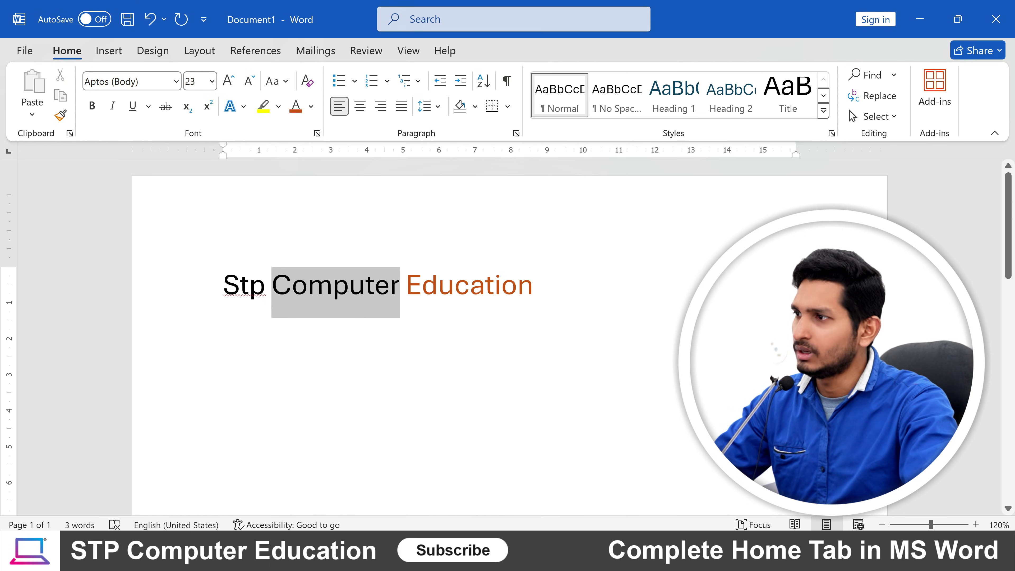
left_click(312, 108)
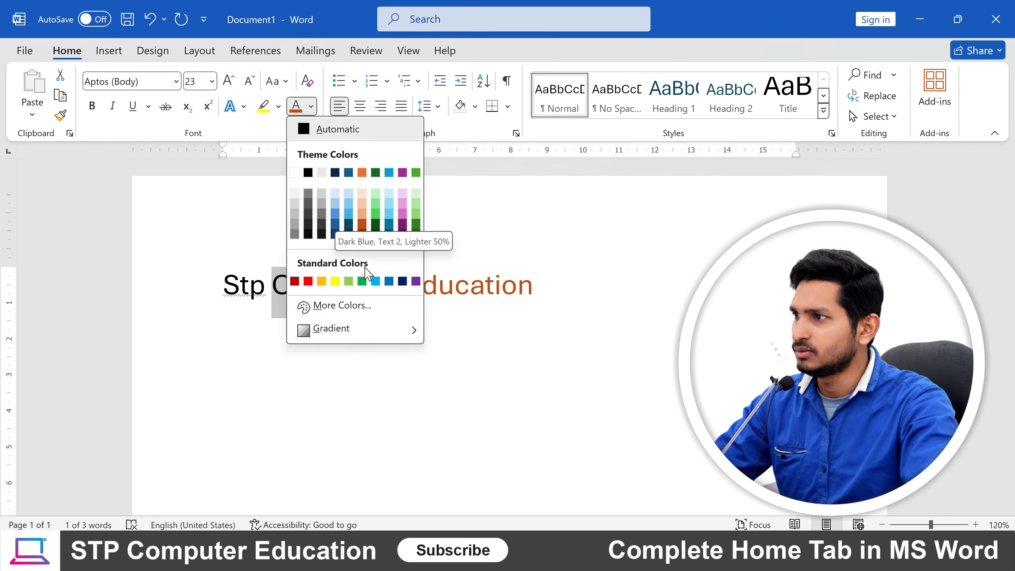
left_click(389, 281)
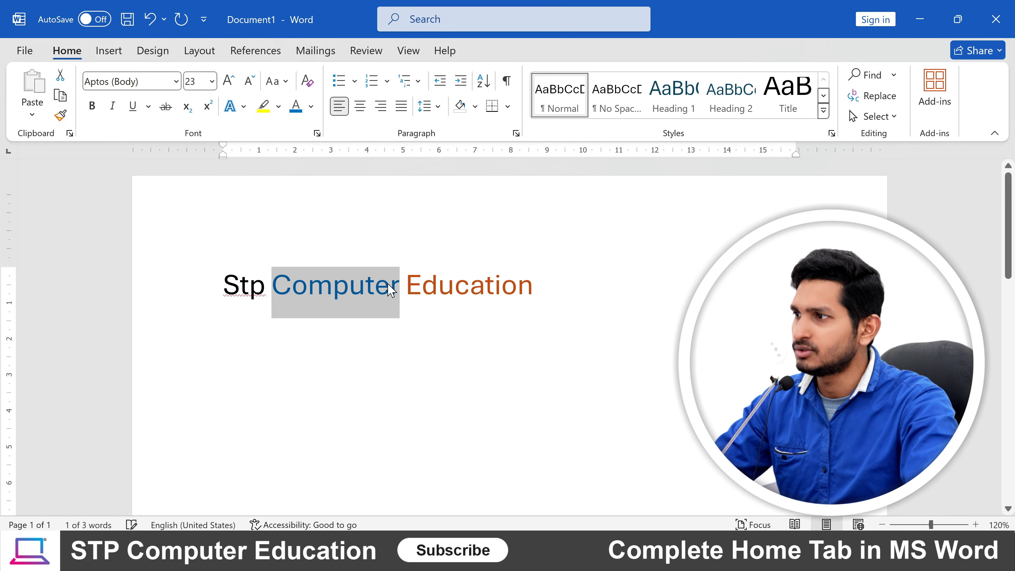
left_click(398, 287)
Select the word "Stp", open the custom font colors and try a pale yellow and a soft blue shade.
left_click_drag(223, 287, 265, 287)
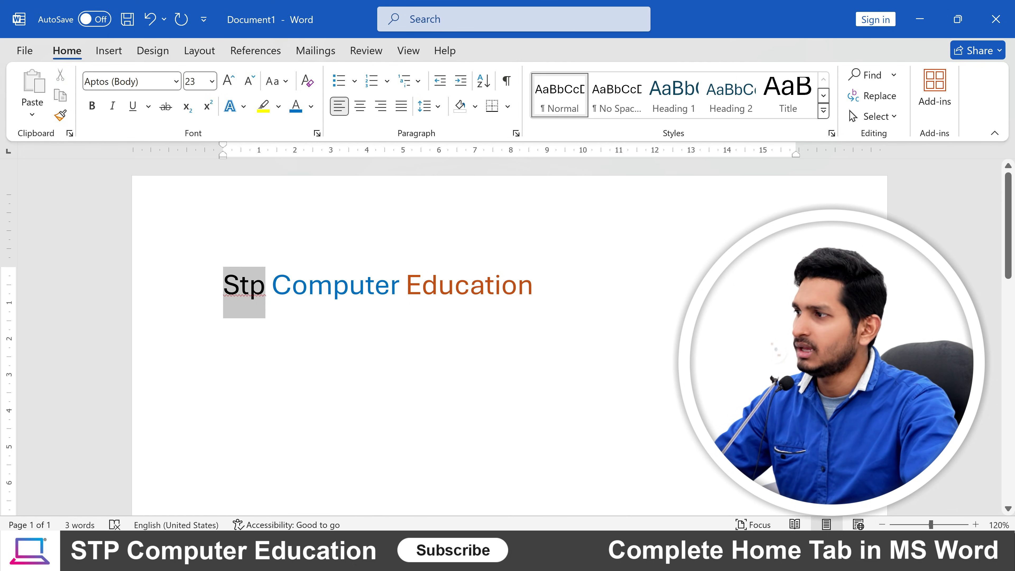
left_click(311, 107)
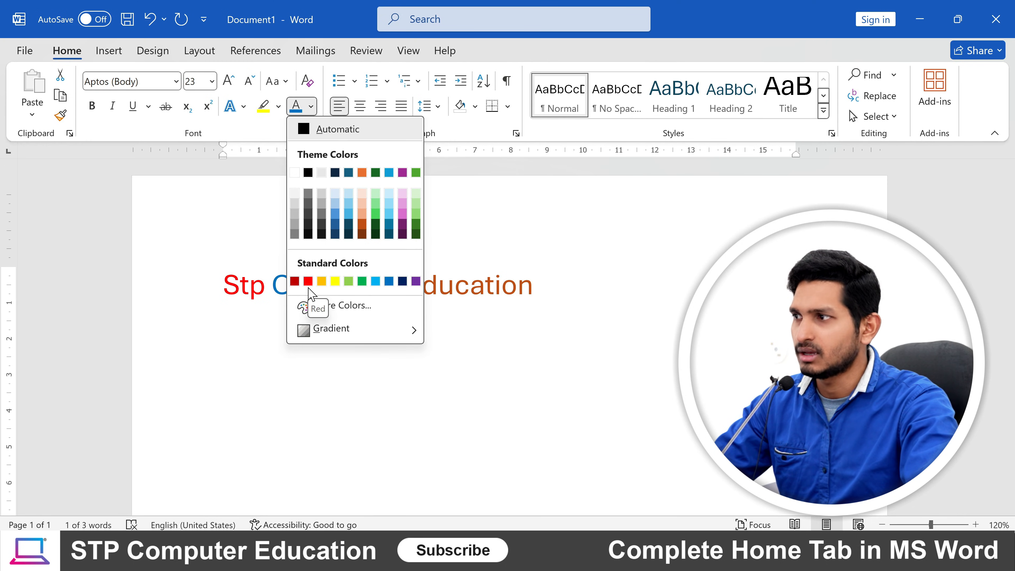
left_click(359, 312)
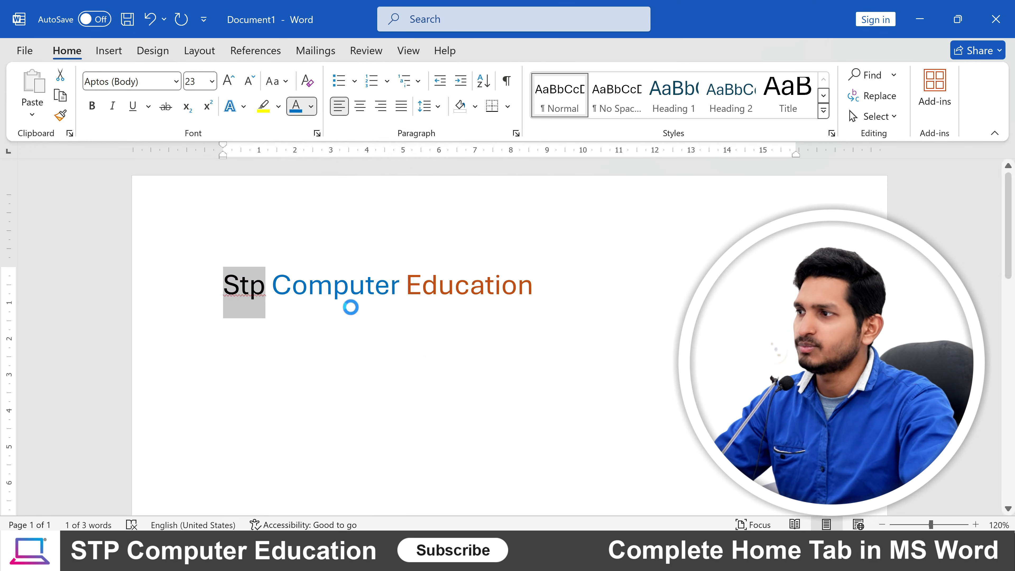
left_click(472, 187)
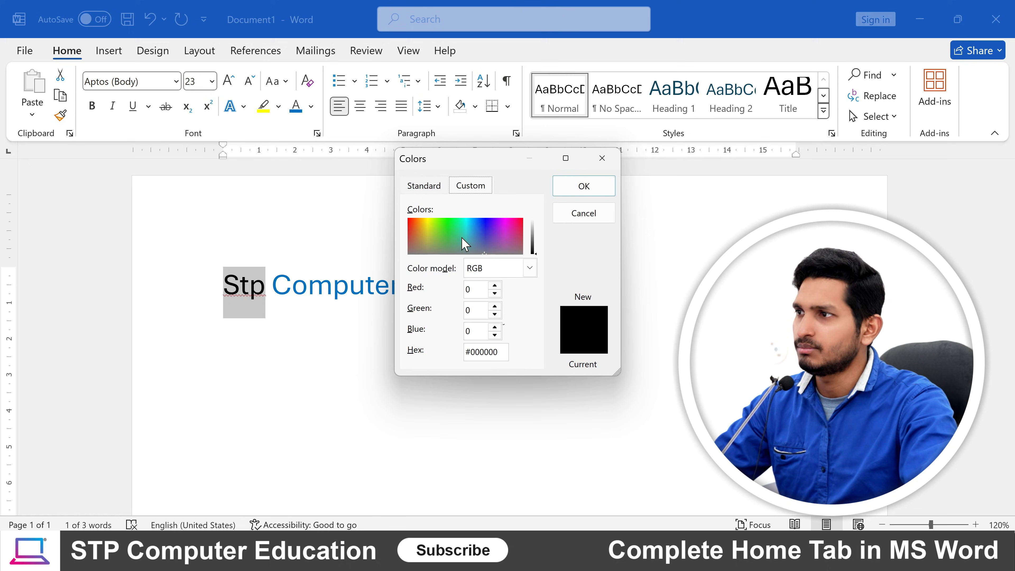
left_click(424, 227)
left_click_drag(539, 258, 535, 229)
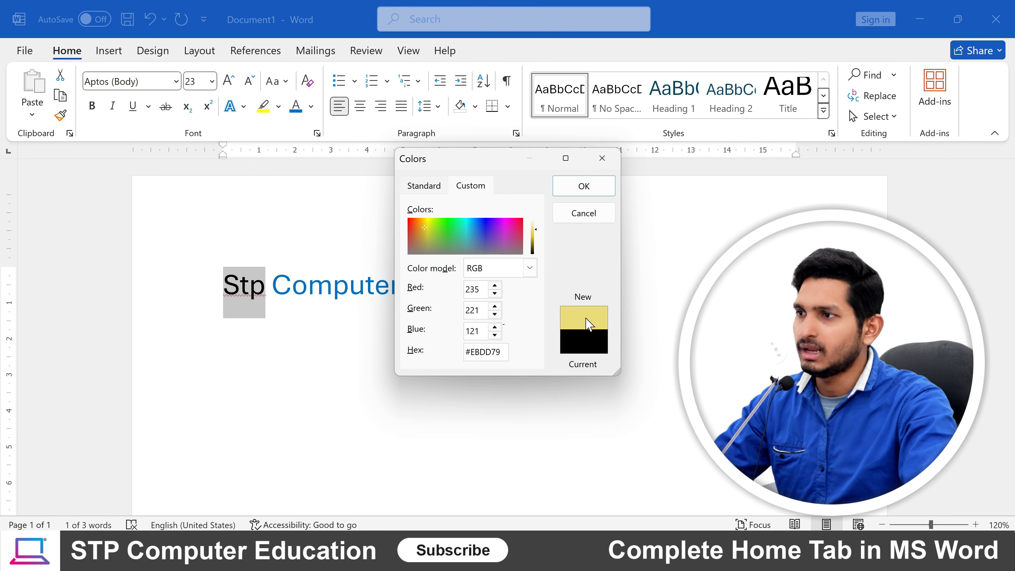
left_click_drag(431, 236, 480, 242)
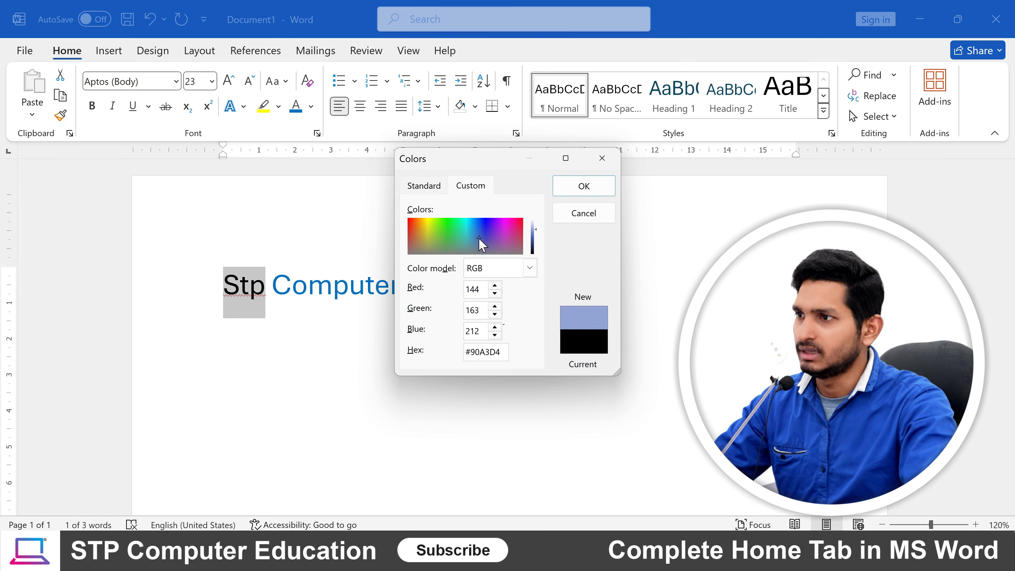
Try several colors from the standard color hexagon, apply a medium green to "Stp" and clear the selection.
left_click(427, 188)
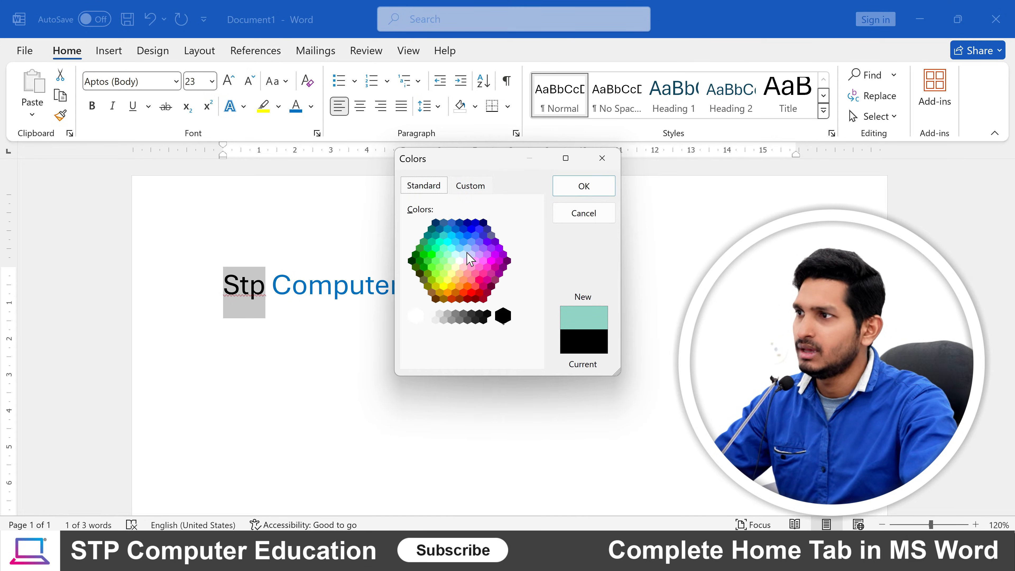
left_click(464, 256)
left_click(501, 263)
left_click(480, 285)
left_click(451, 286)
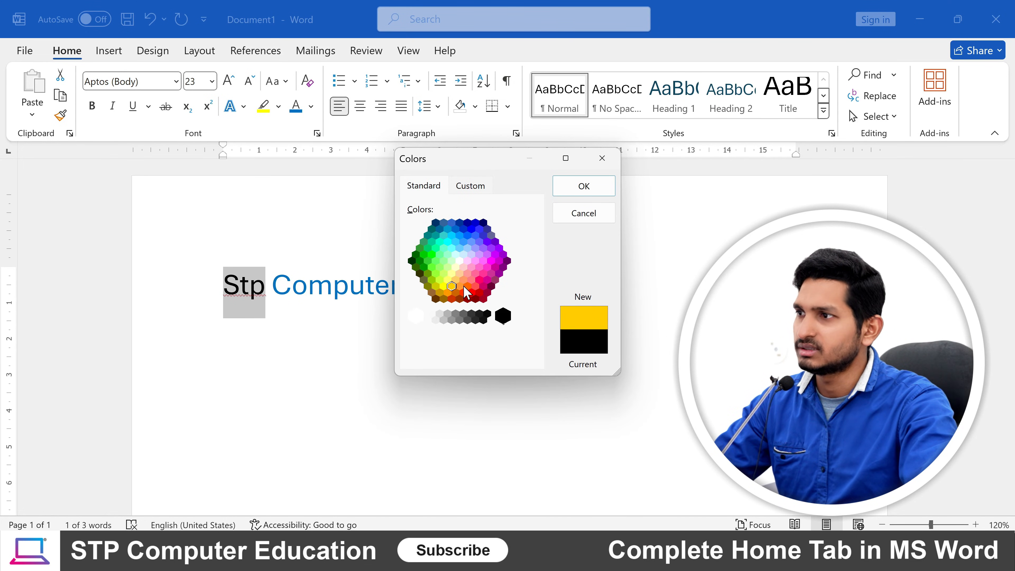
left_click(467, 291)
left_click(443, 287)
left_click(433, 268)
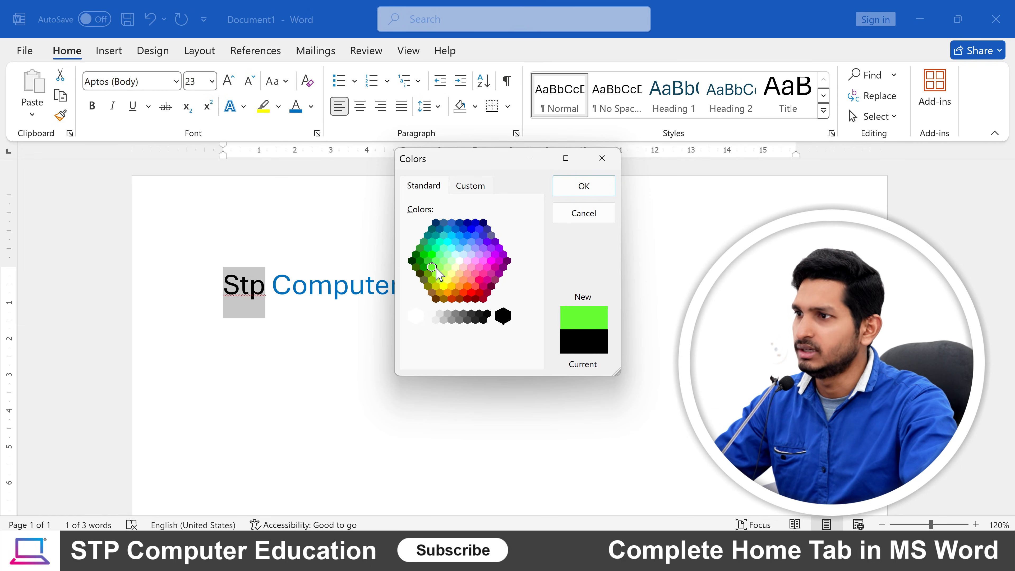
left_click(428, 260)
left_click(424, 256)
left_click(421, 249)
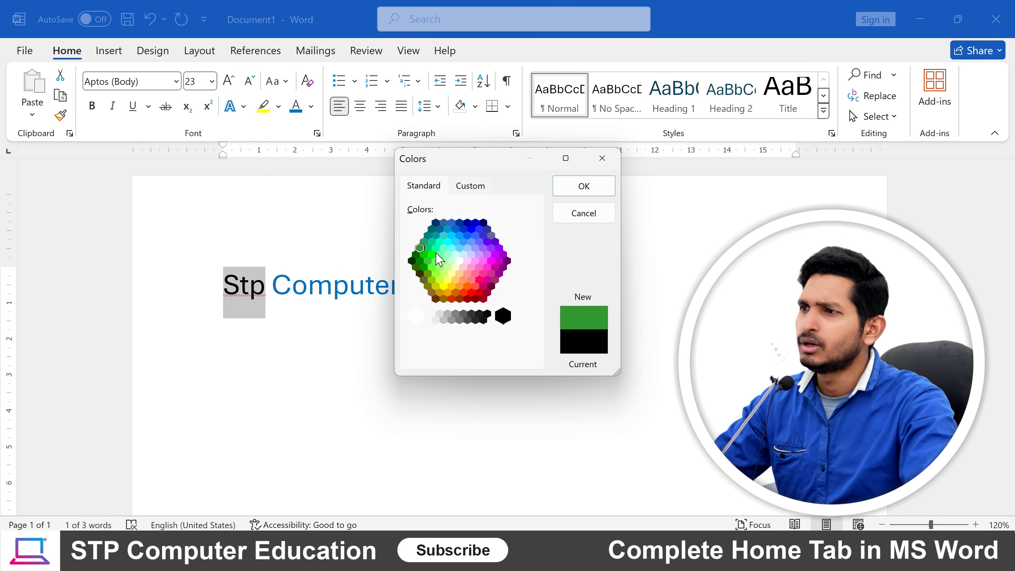
left_click(584, 186)
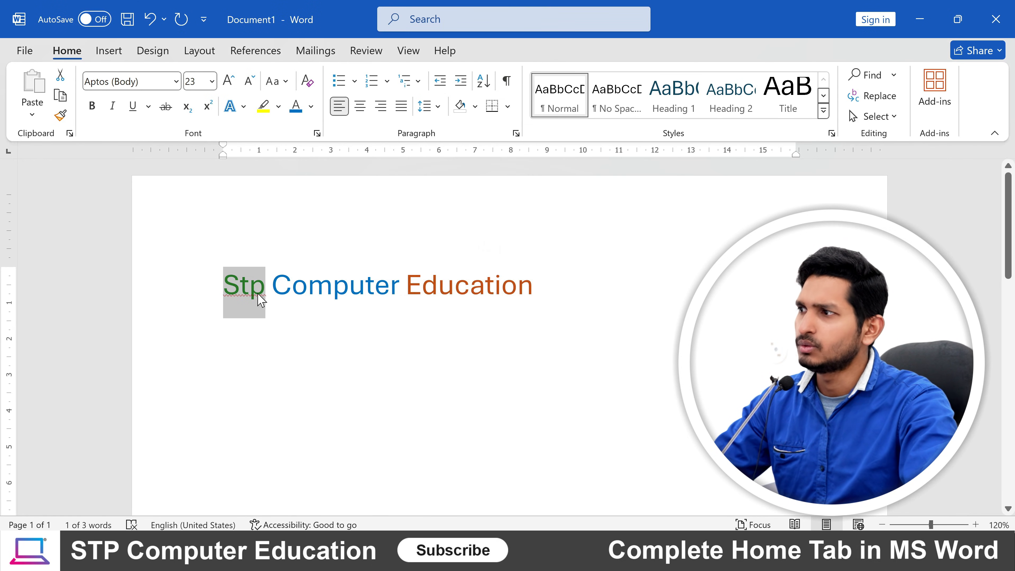
left_click(266, 295)
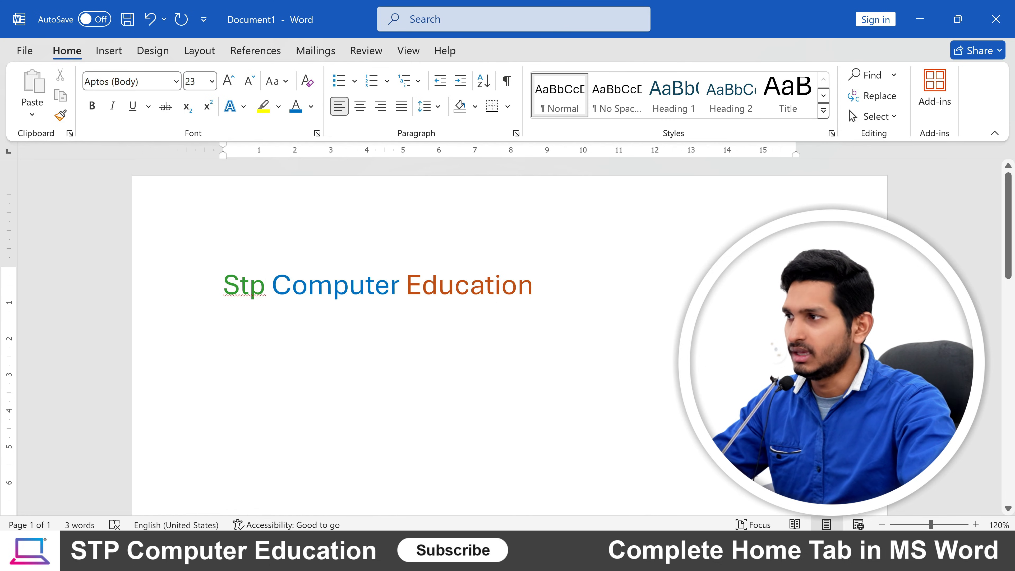
Change the font of the whole line "Stp Computer Education" to Exotc350 Bd BT and clear the selection.
left_click_drag(223, 285, 504, 286)
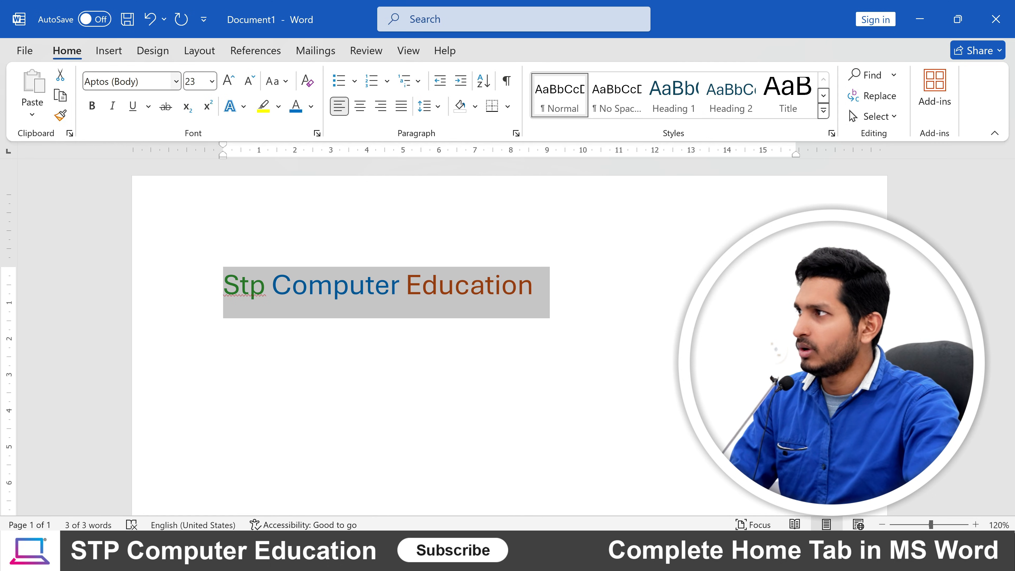
left_click(177, 81)
scroll(160, 200, "down", 5)
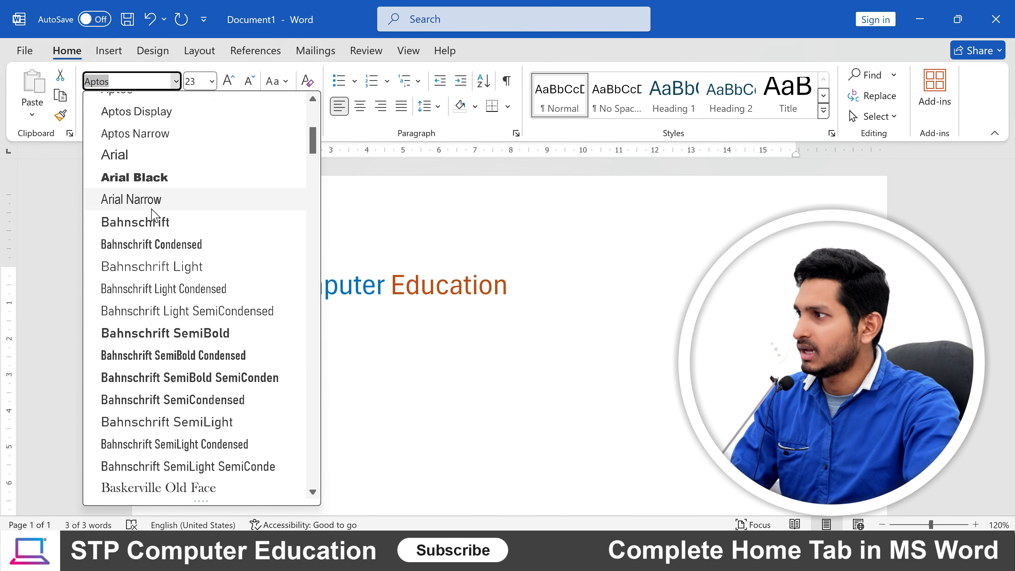
scroll(161, 323, "down", 5)
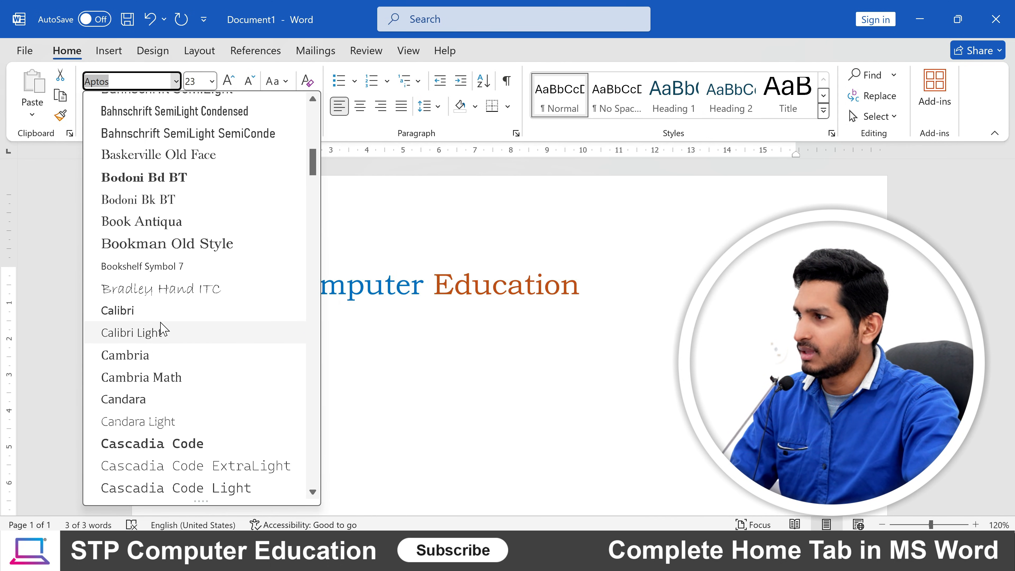
scroll(160, 200, "down", 8)
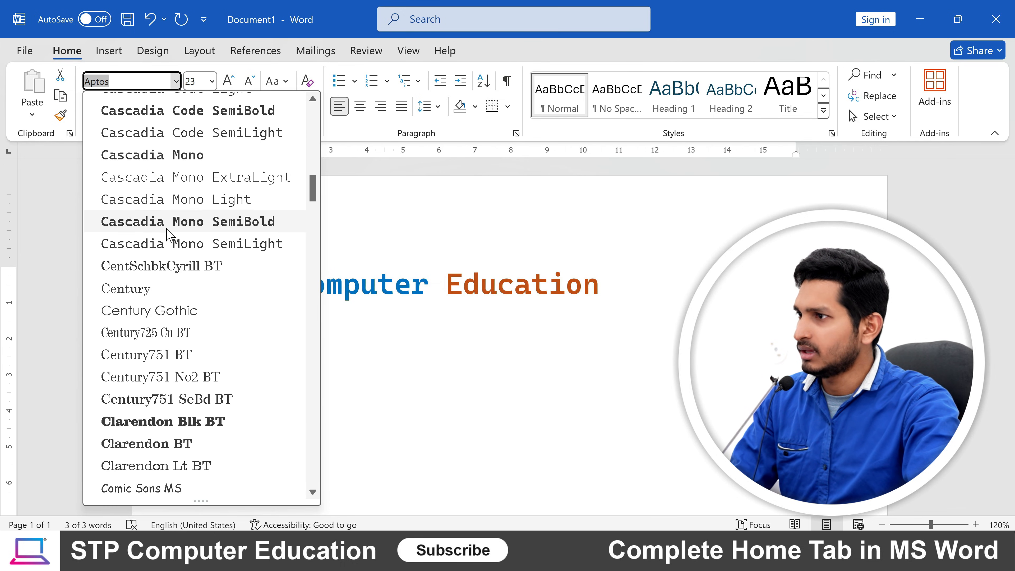
scroll(168, 236, "down", 8)
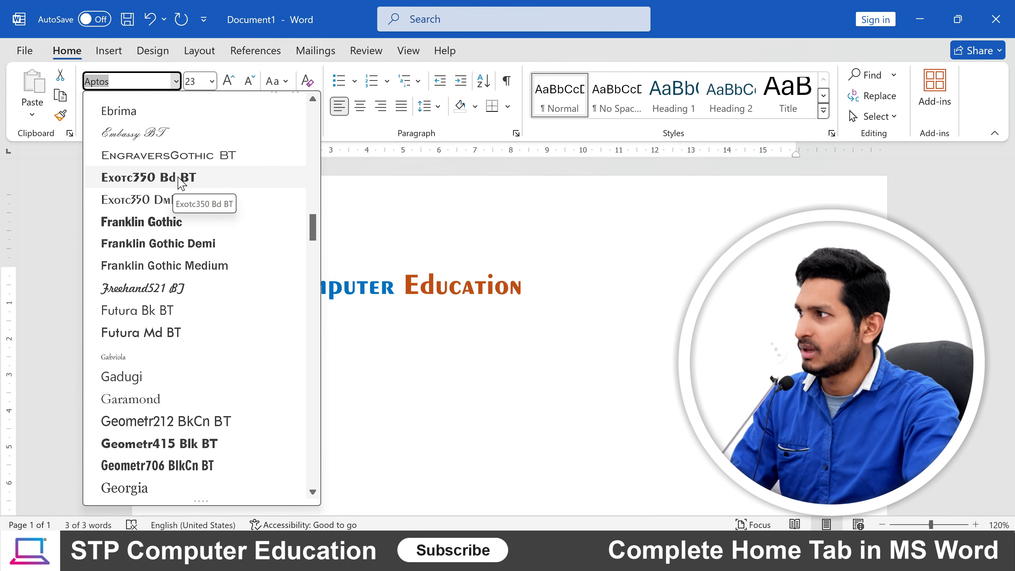
left_click(169, 178)
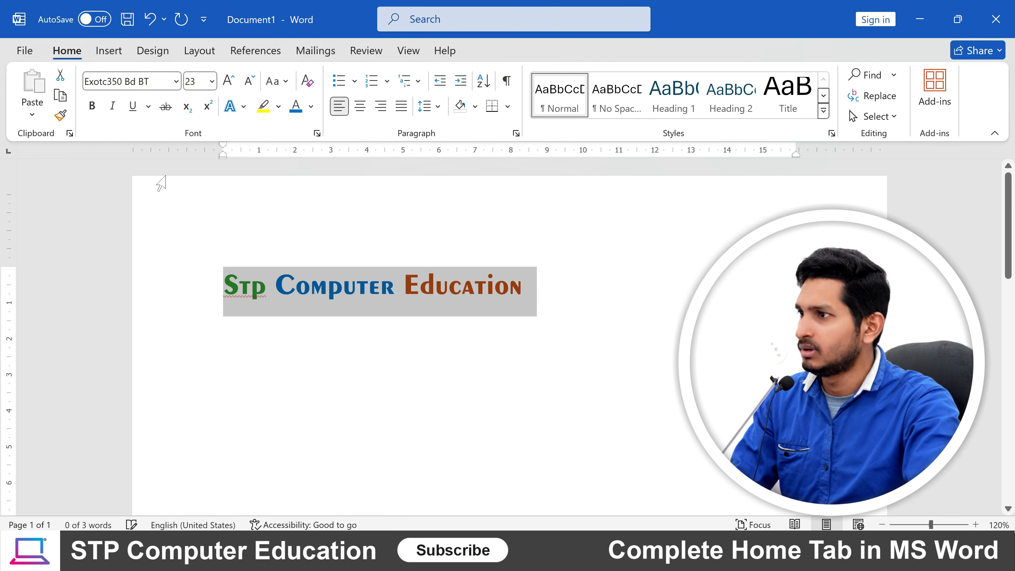
left_click(462, 296)
Select the whole line and enlarge its font size in preset increments to 48.
left_click_drag(224, 304, 523, 309)
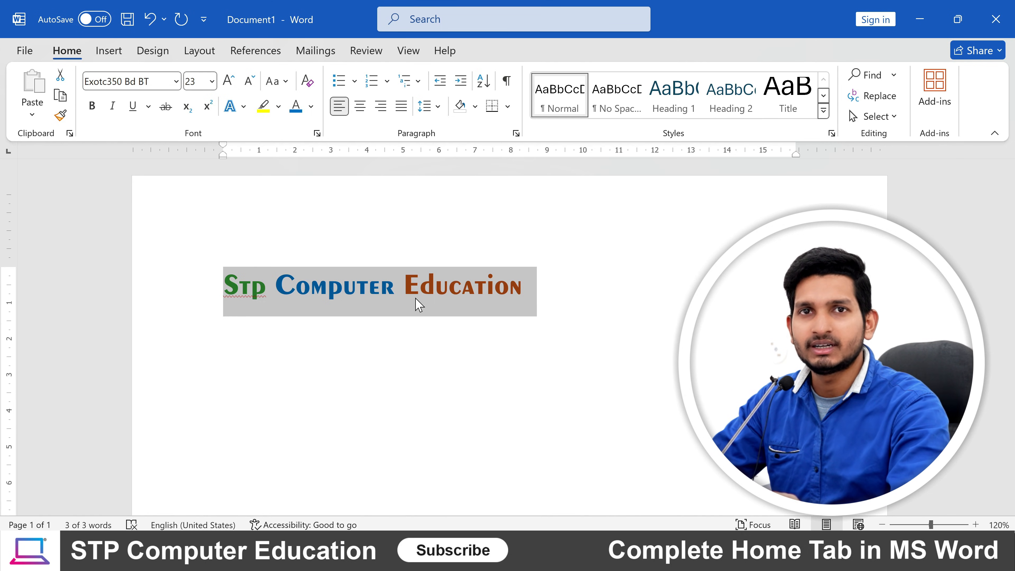
key("ctrl+shift+period")
key("ctrl+shift+period")
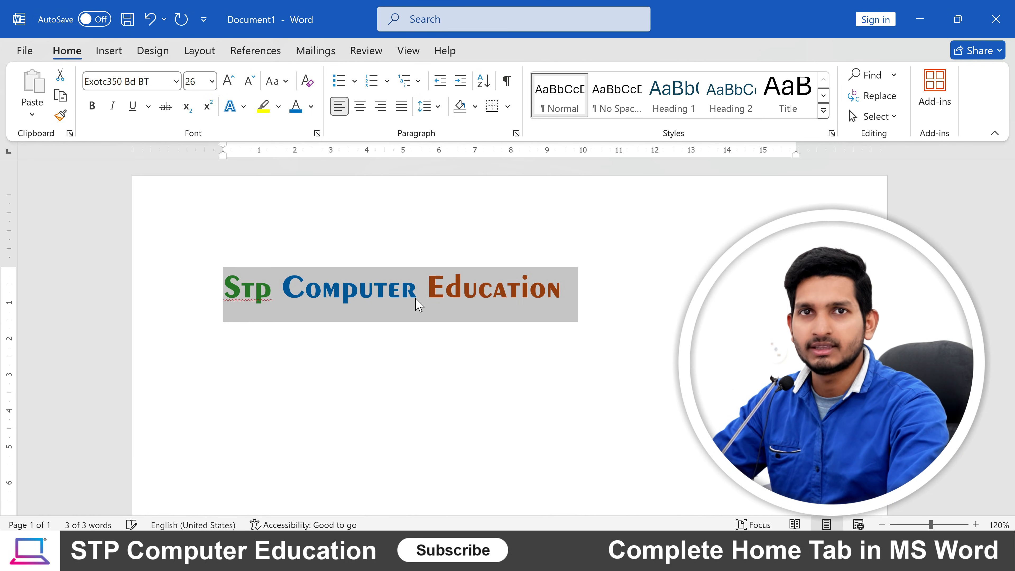
key("ctrl+shift+period")
key("ctrl+shift+period")
key("ctrl+shift+period")
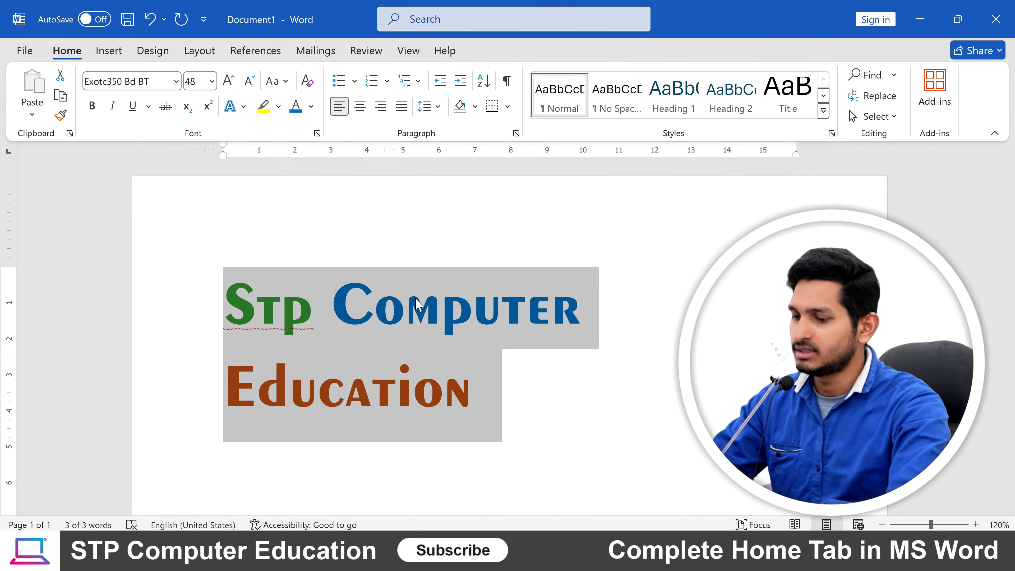
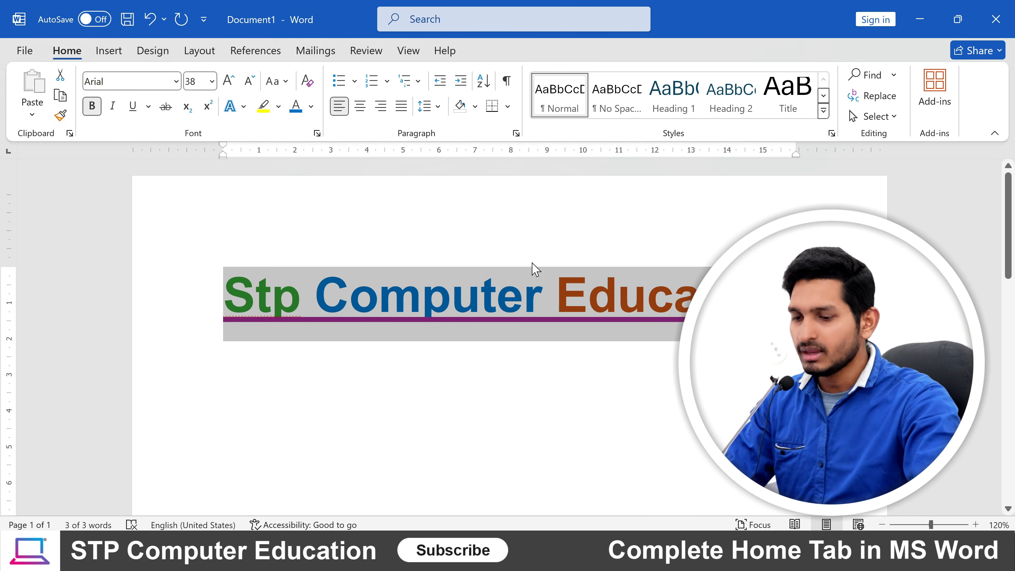
Delete the whole selected line, undo the deletion and select the line again.
key("Delete")
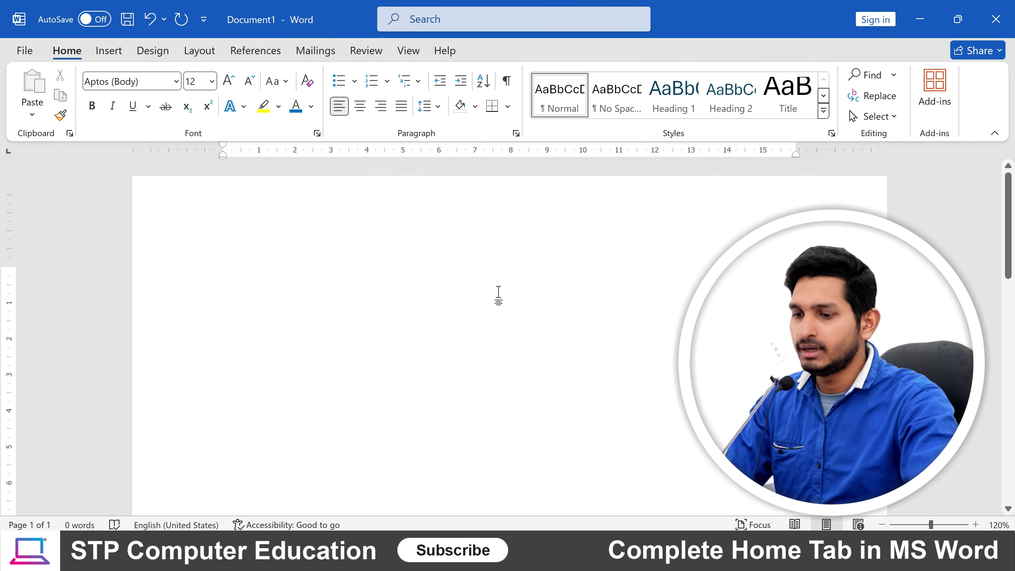
key("ctrl+z")
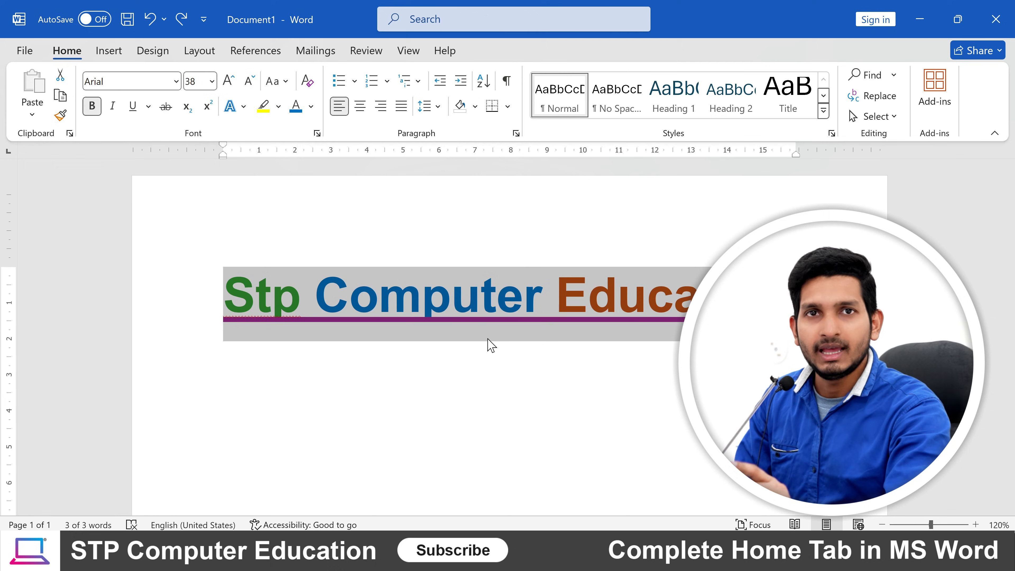
left_click(430, 306)
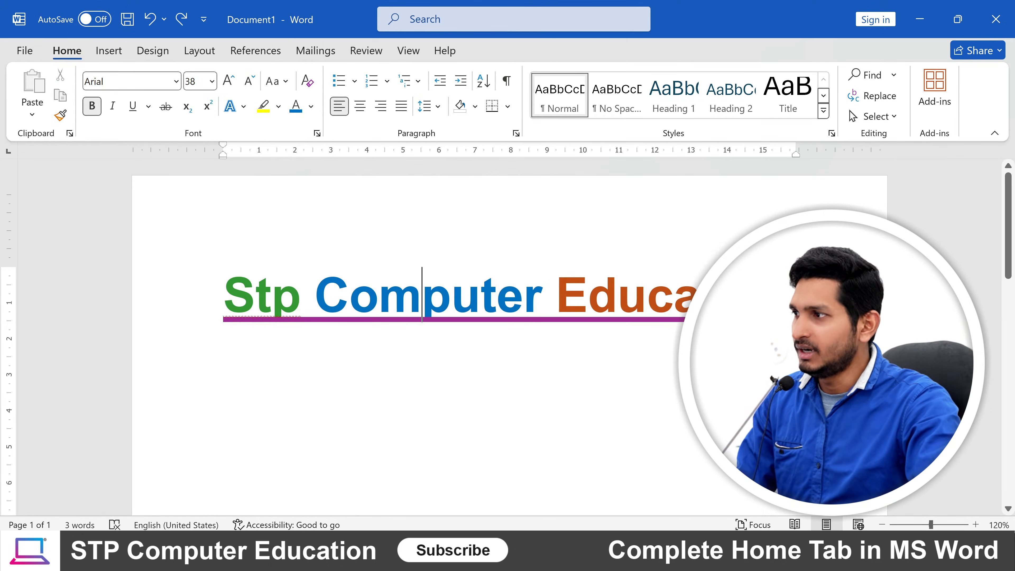
left_click_drag(225, 300, 779, 304)
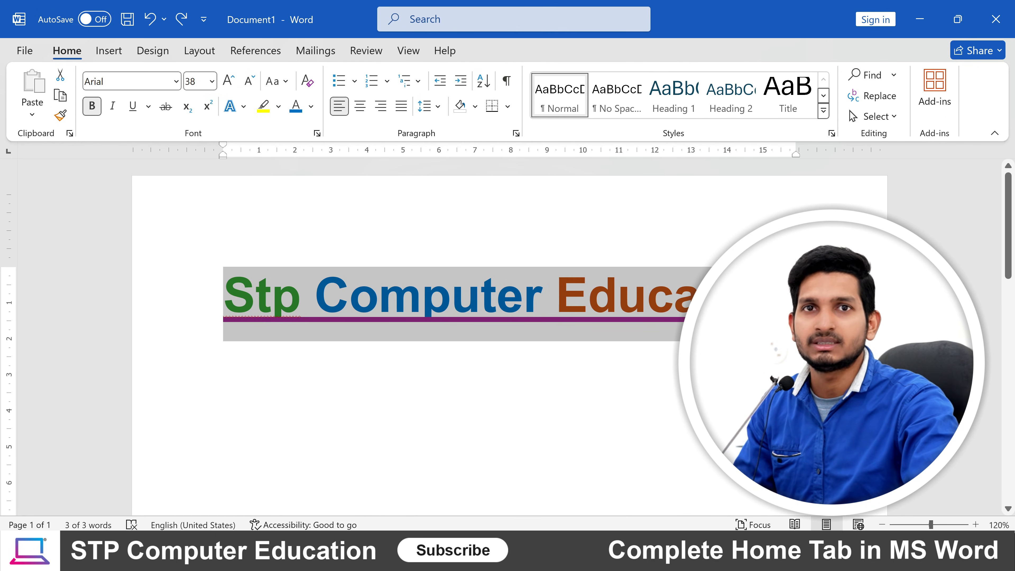
Clear the selection and remove the last three letters of "Computer" one at a time.
left_click(751, 312)
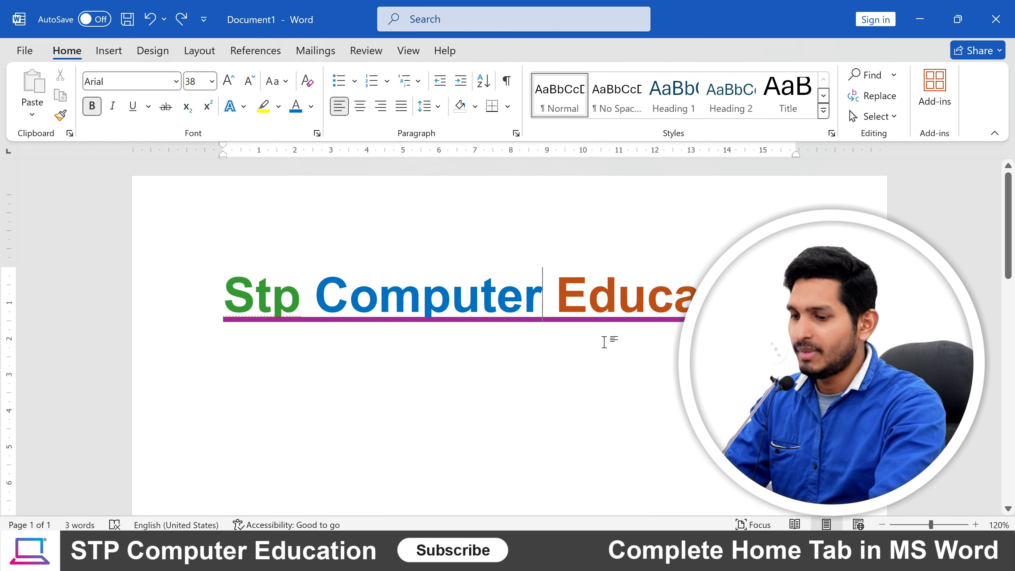
key("BackSpace")
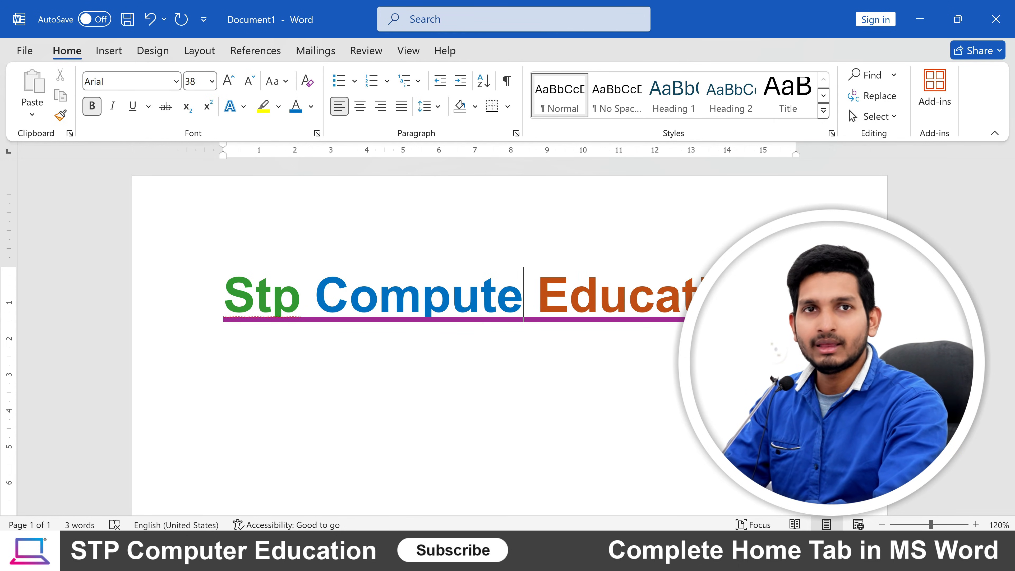
key("BackSpace")
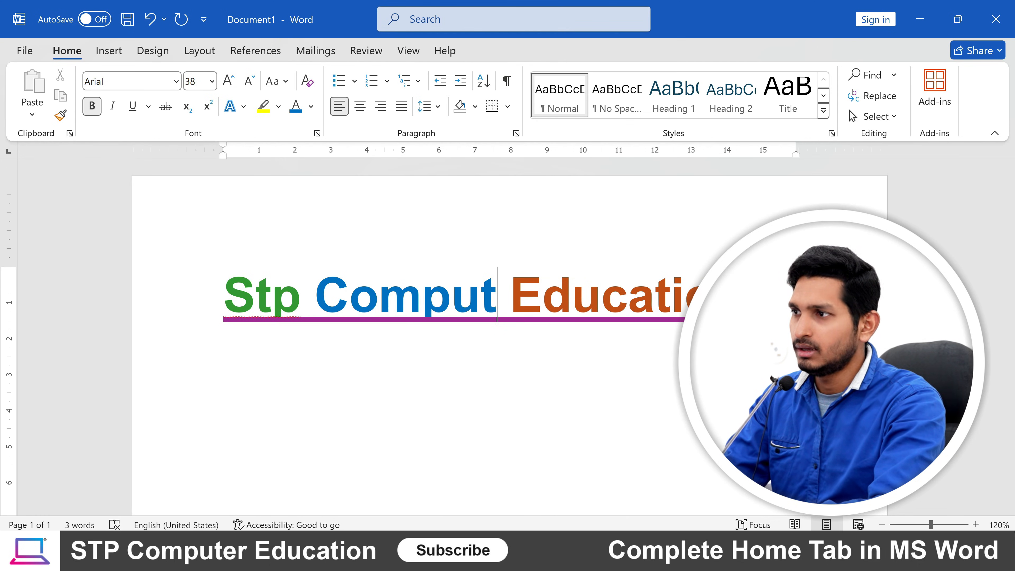
key("BackSpace")
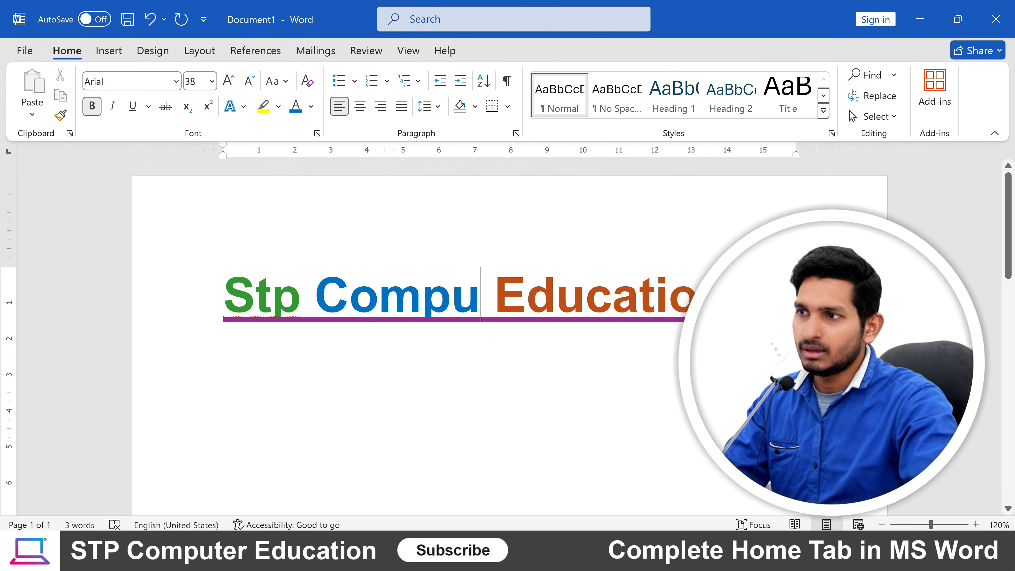
Remove the "i" from "Education", and erase all remaining text backwards until the page is empty.
left_click(669, 296)
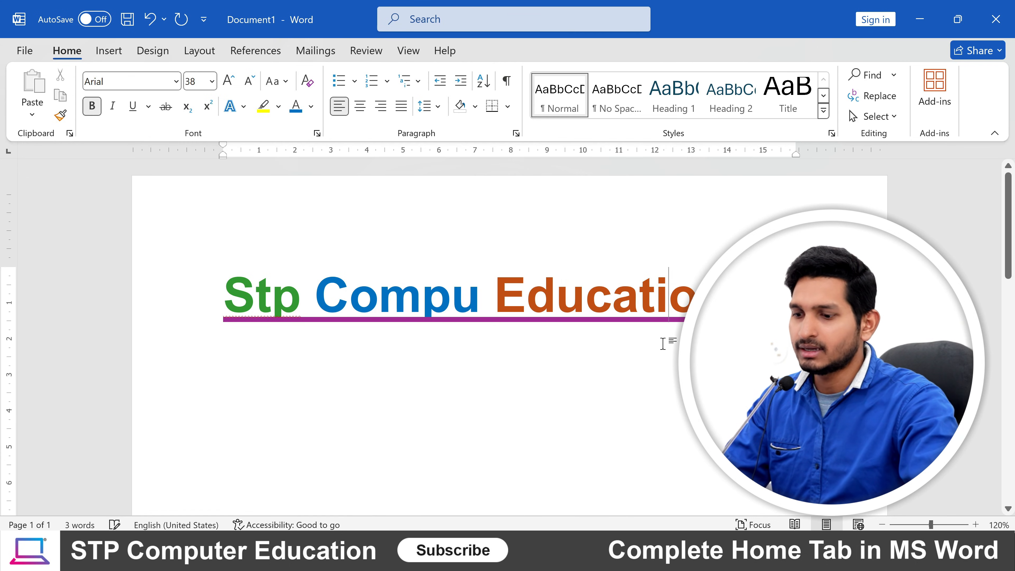
key("BackSpace")
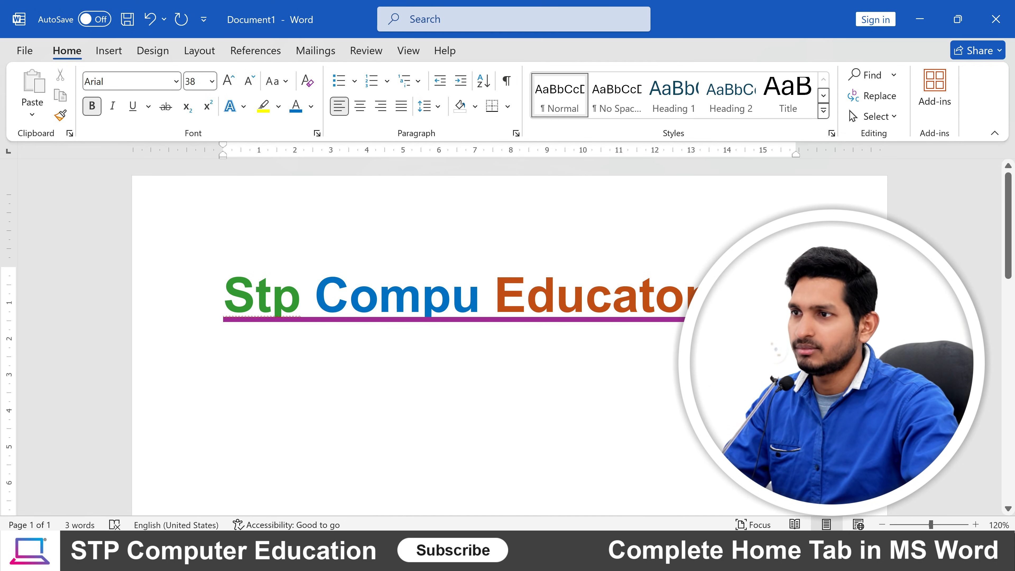
key("BackSpace")
key("BackSpace")
key("BackSpace")
key("BackSpace")
key("BackSpace")
key("BackSpace")
key("BackSpace")
key("BackSpace")
key("BackSpace")
key("BackSpace")
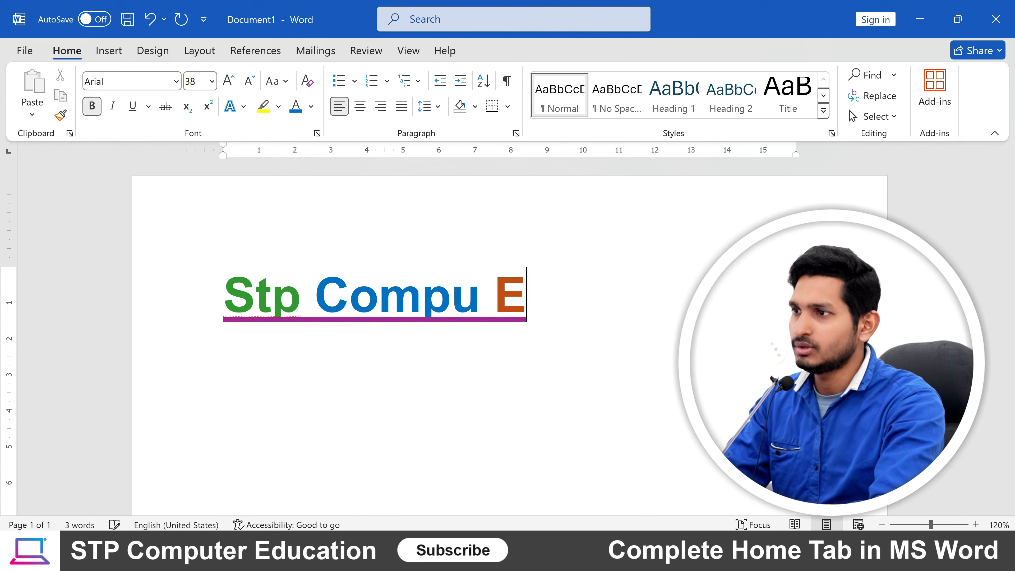
key("BackSpace")
key("BackSpace")
key("BackSpace")
key("BackSpace")
key("BackSpace")
key("BackSpace")
key("BackSpace")
key("BackSpace")
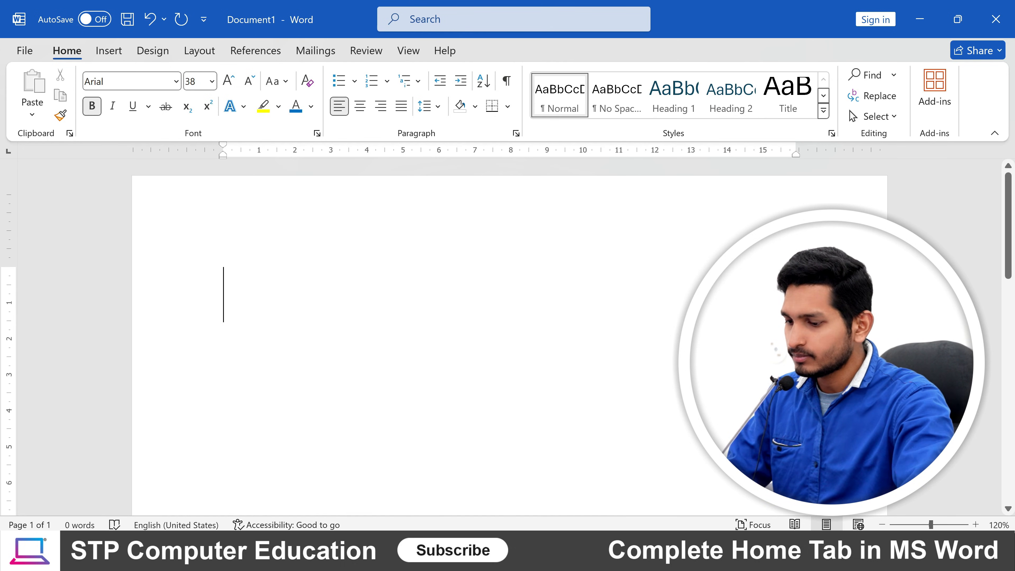
Enter "RS199" and "RS299" on the empty page, separated by three spaces.
type("RS")
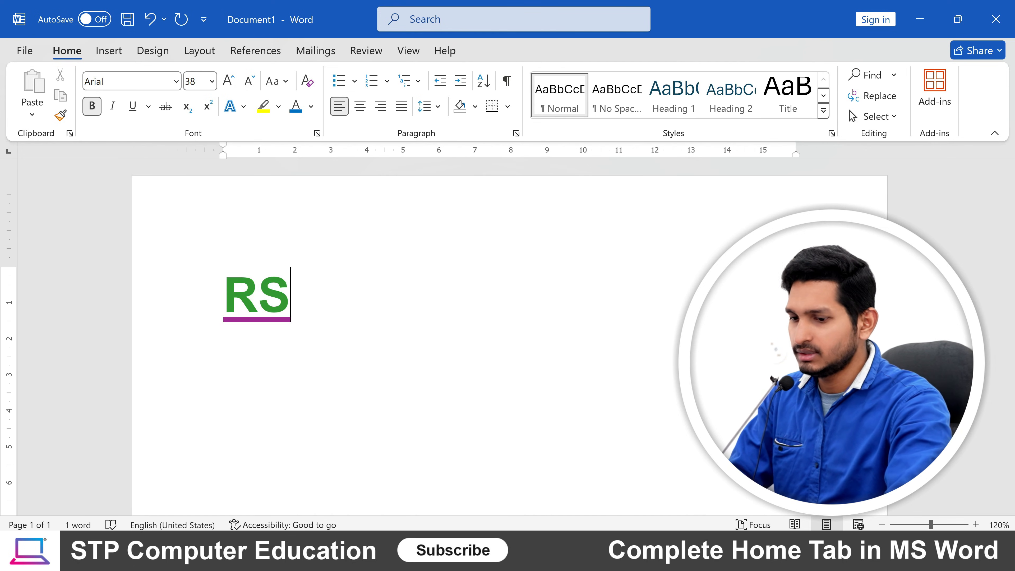
type("199")
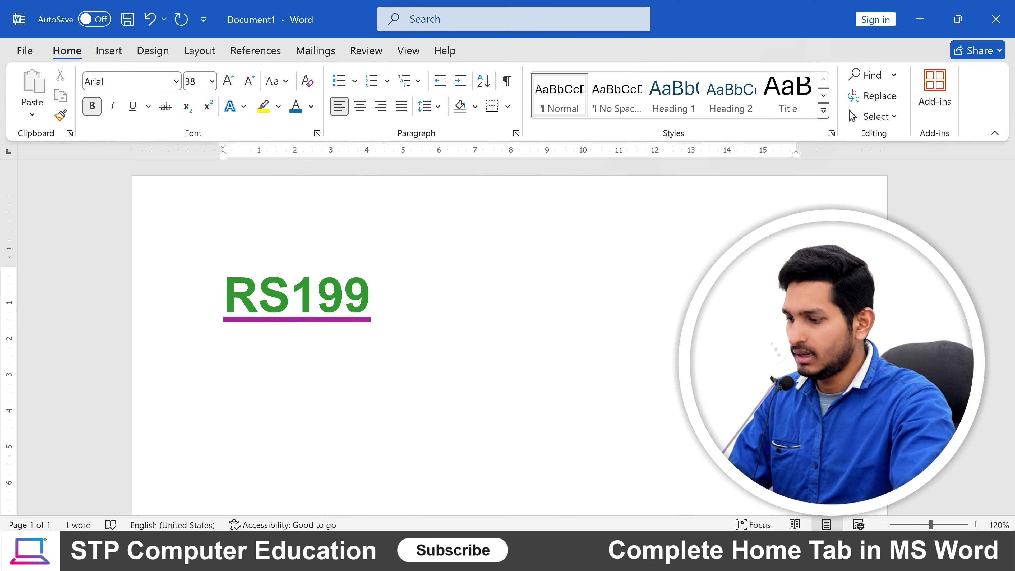
type("   rs")
key("BackSpace")
key("BackSpace")
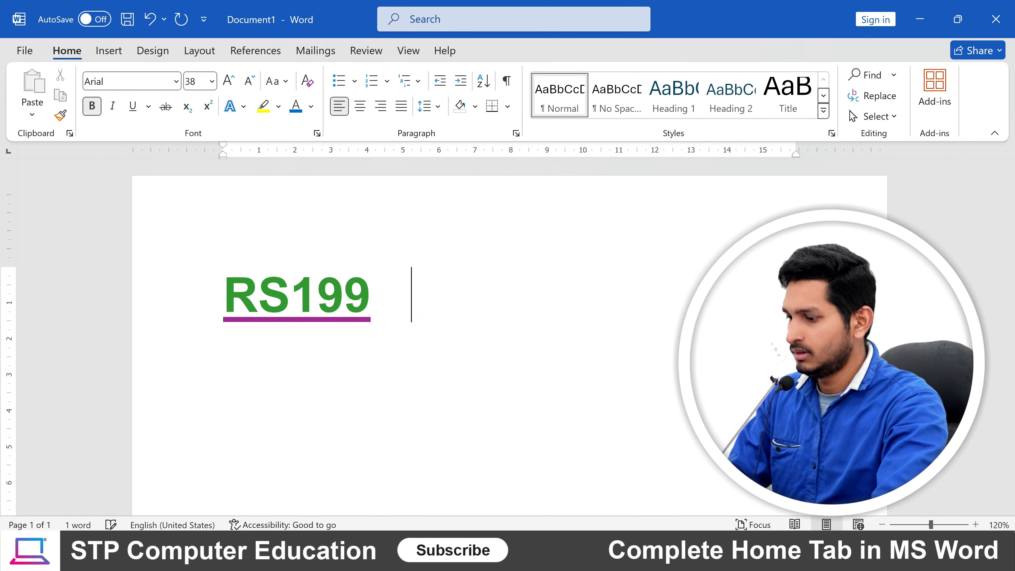
type("RS2")
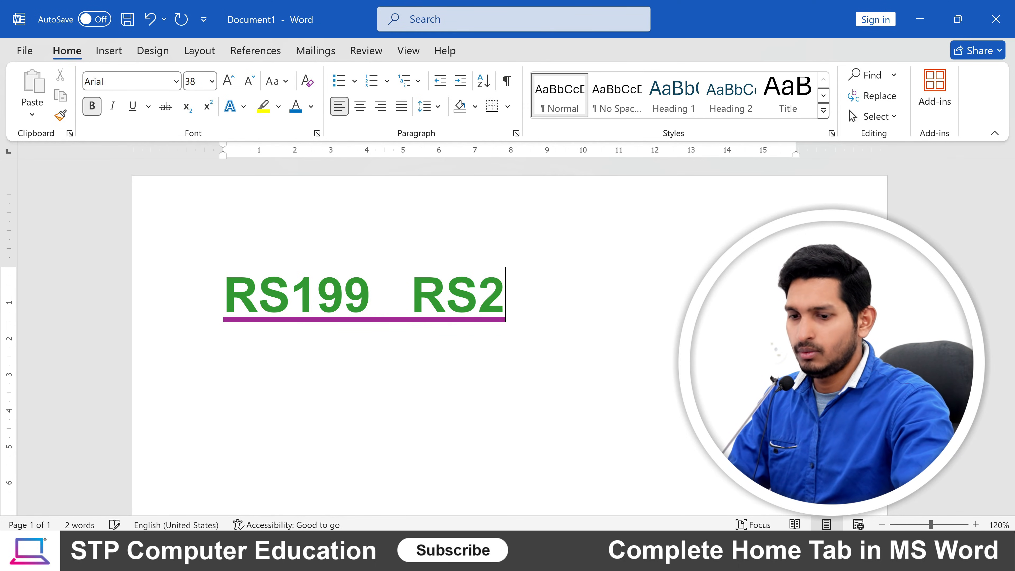
type("99")
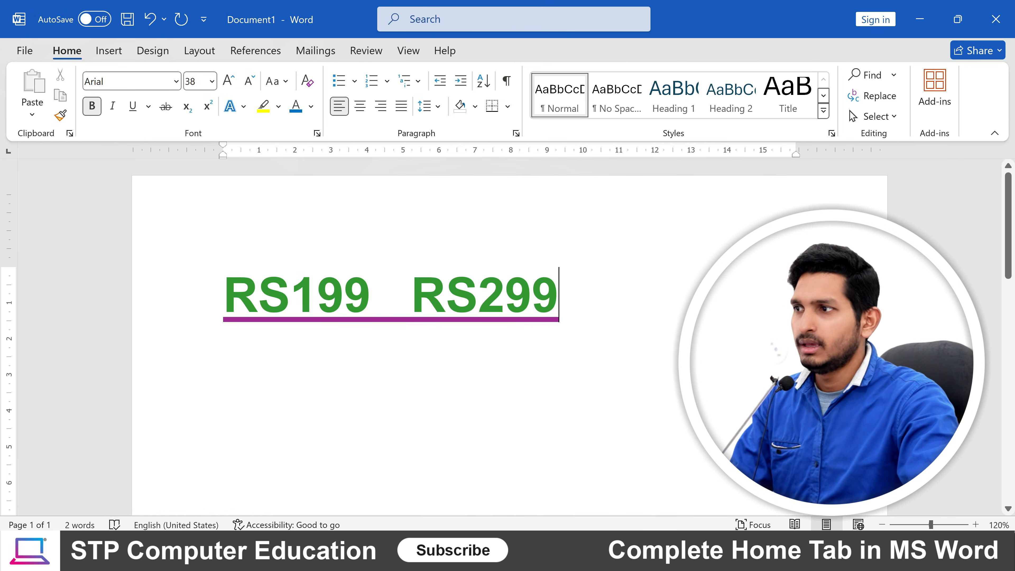
Remove the underline from the whole "RS199 RS299" line and clear the selection.
left_click(478, 295)
left_click(259, 295)
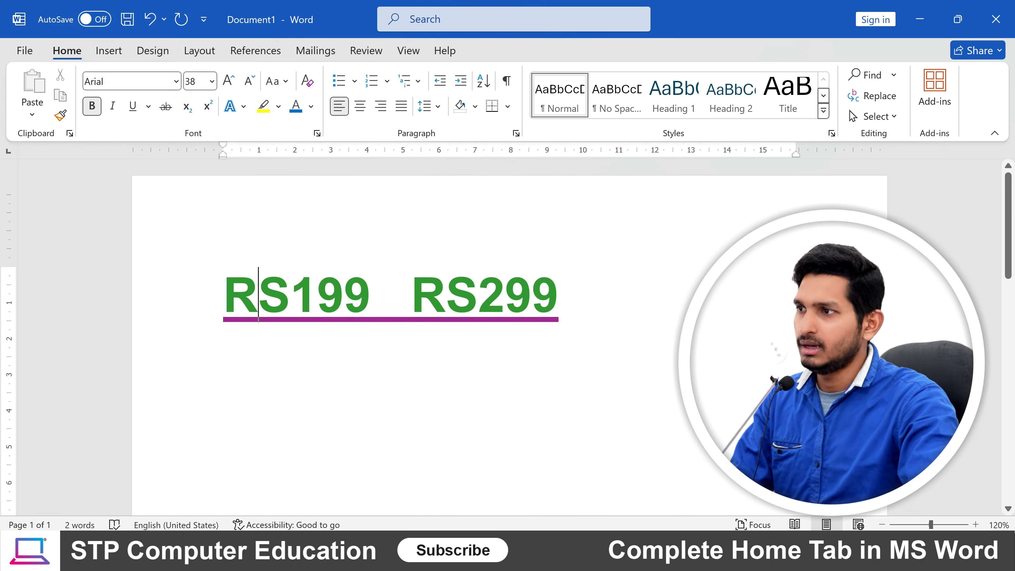
left_click(478, 295)
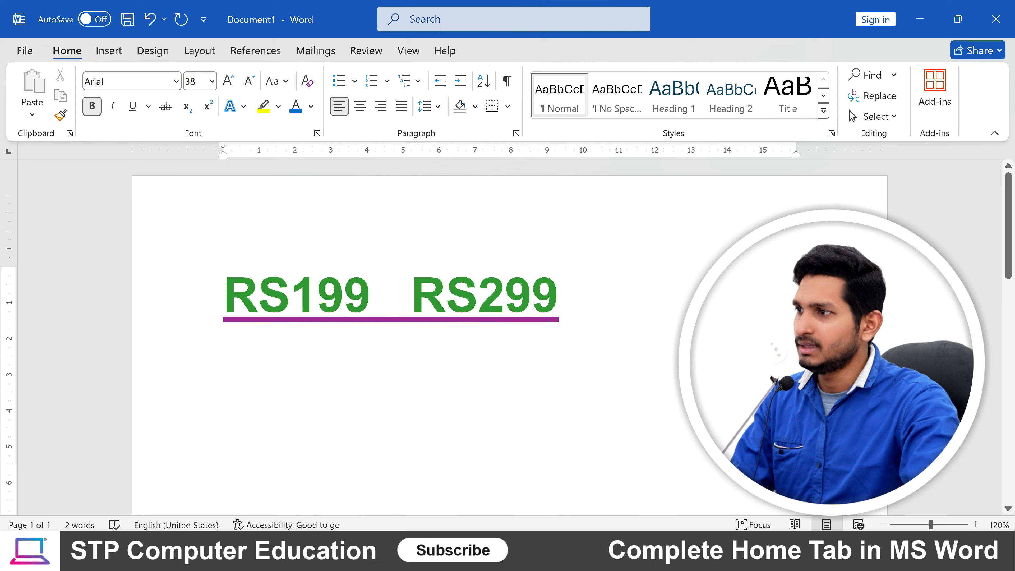
triple_click(349, 299)
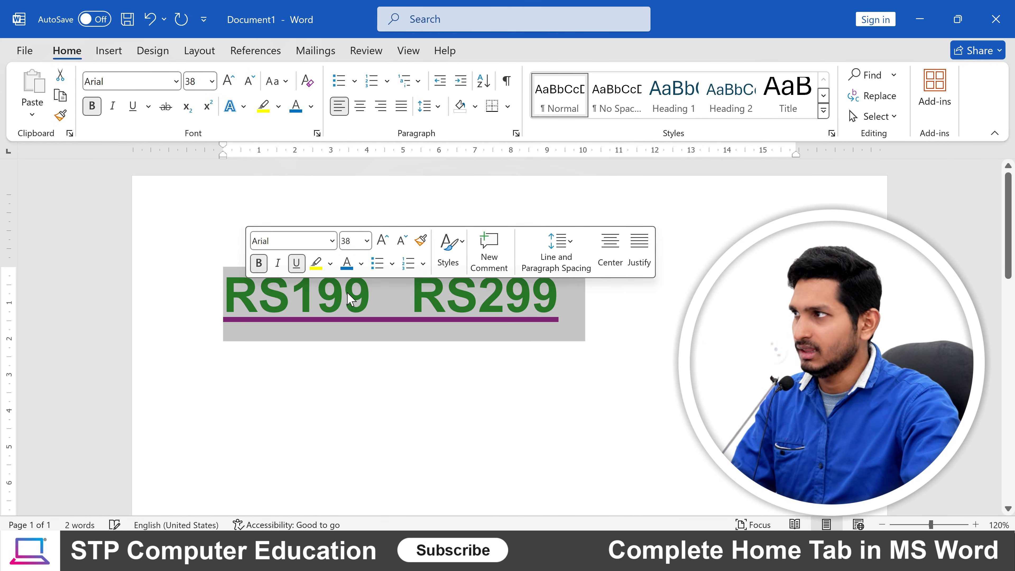
left_click(132, 106)
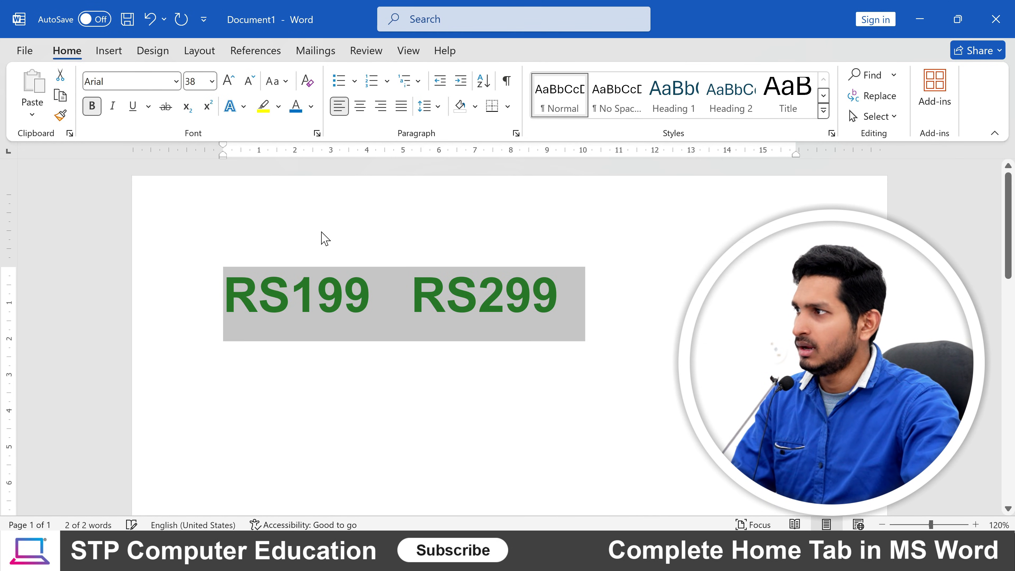
left_click(411, 323)
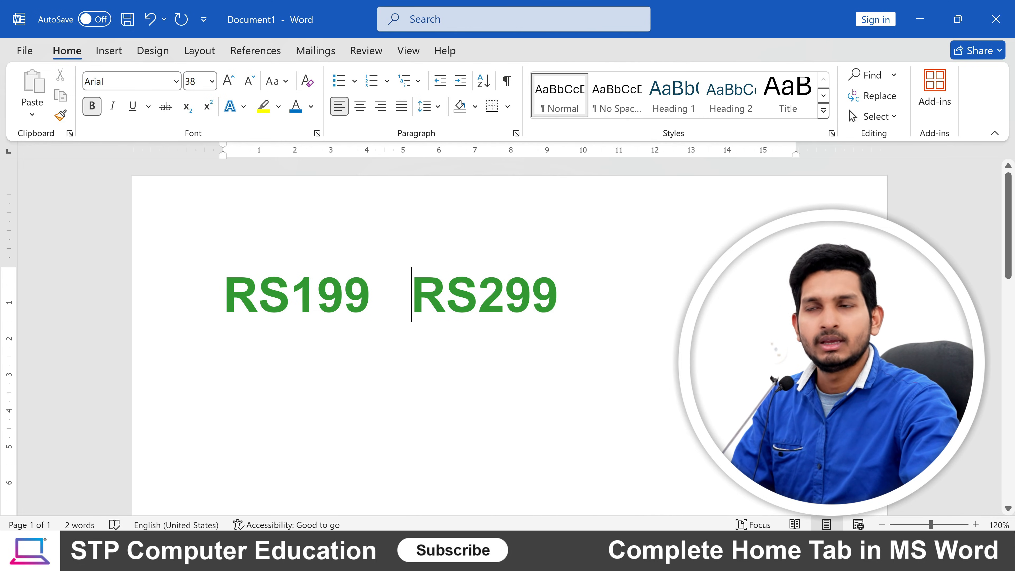
Set the font color of "RS199" to Automatic black.
left_click_drag(224, 300, 369, 300)
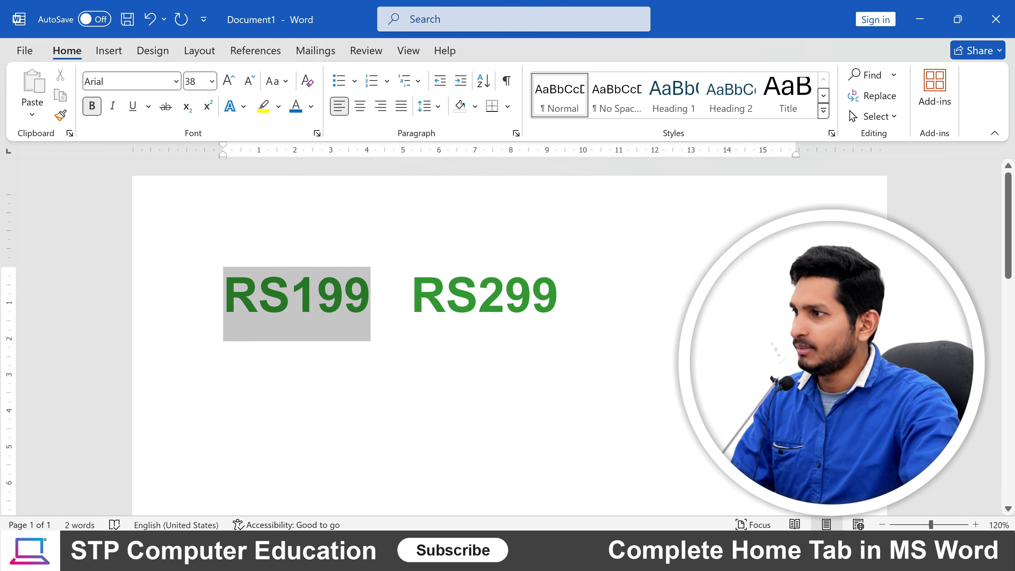
left_click(311, 107)
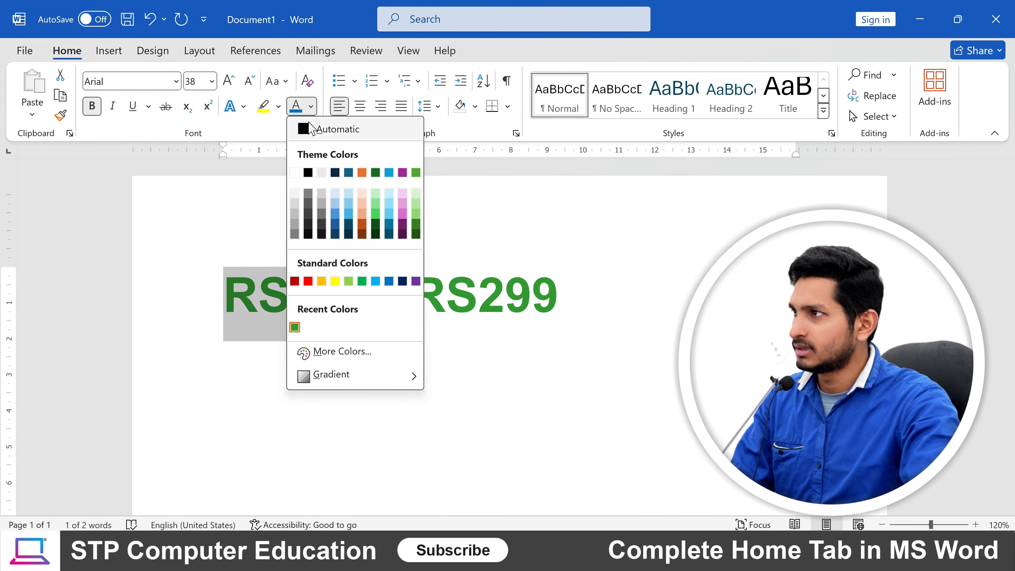
left_click(307, 136)
Change the font color of "RS299" to a medium gray from the theme colors.
double_click(485, 296)
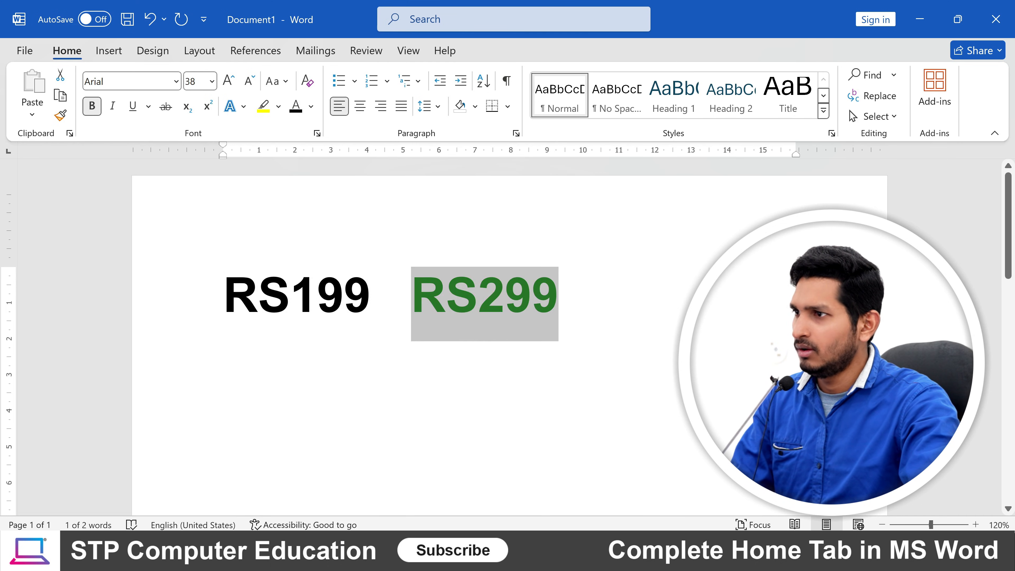
left_click(311, 106)
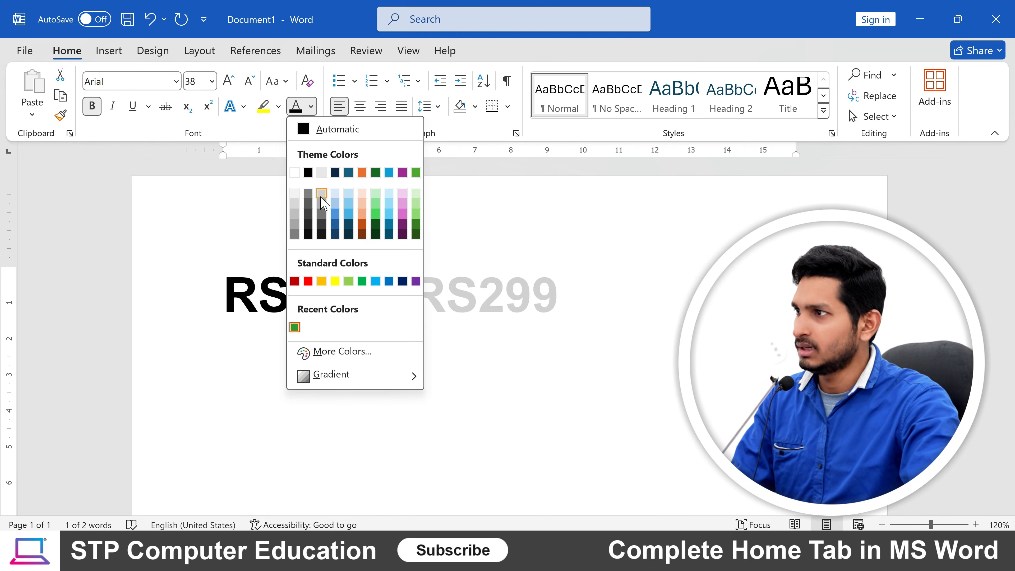
left_click(308, 203)
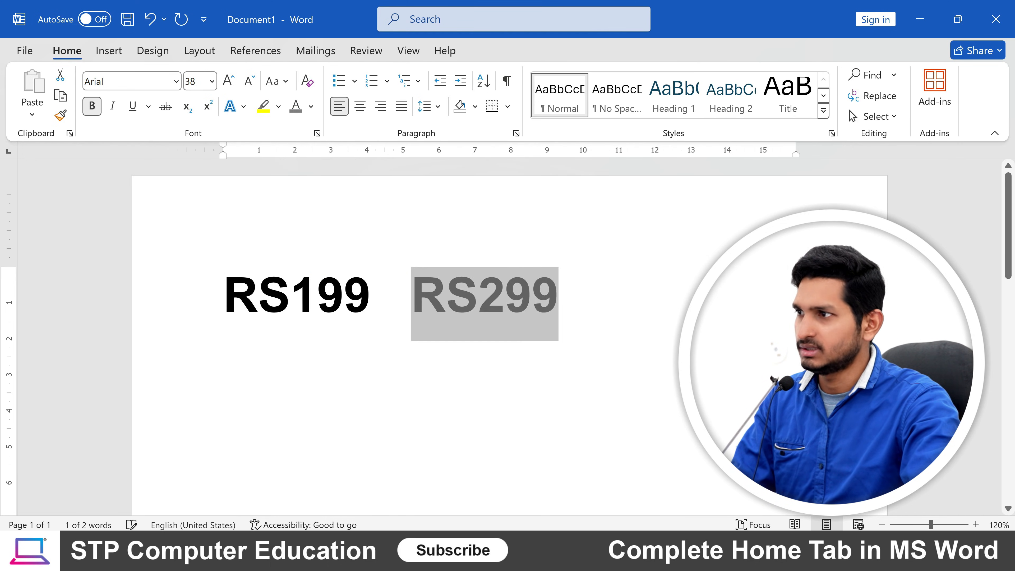
left_click(559, 298)
left_click(398, 295)
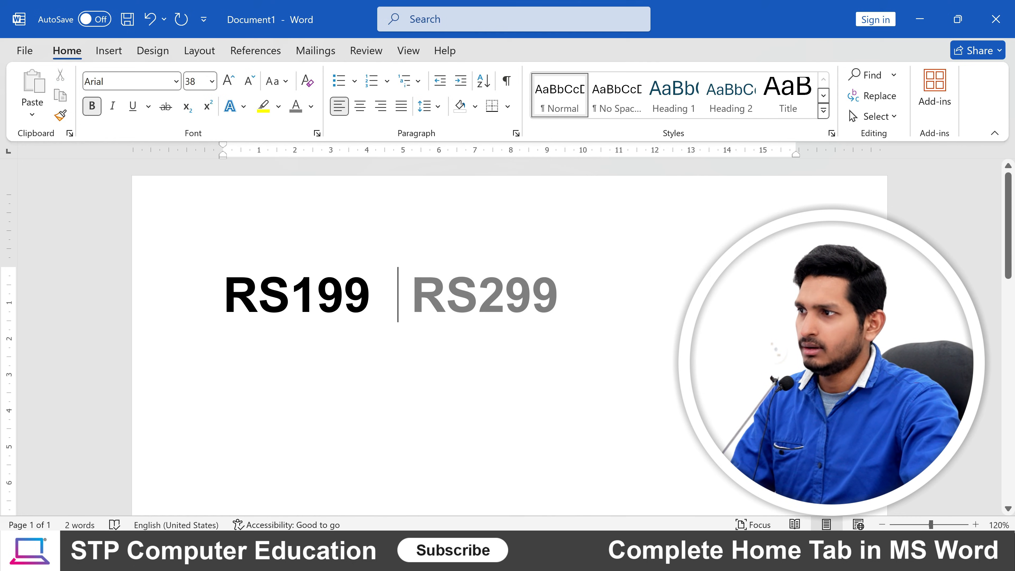
Apply strikethrough to "RS299" together with the space before it.
key("End")
key("shift+Left")
key("shift+Left")
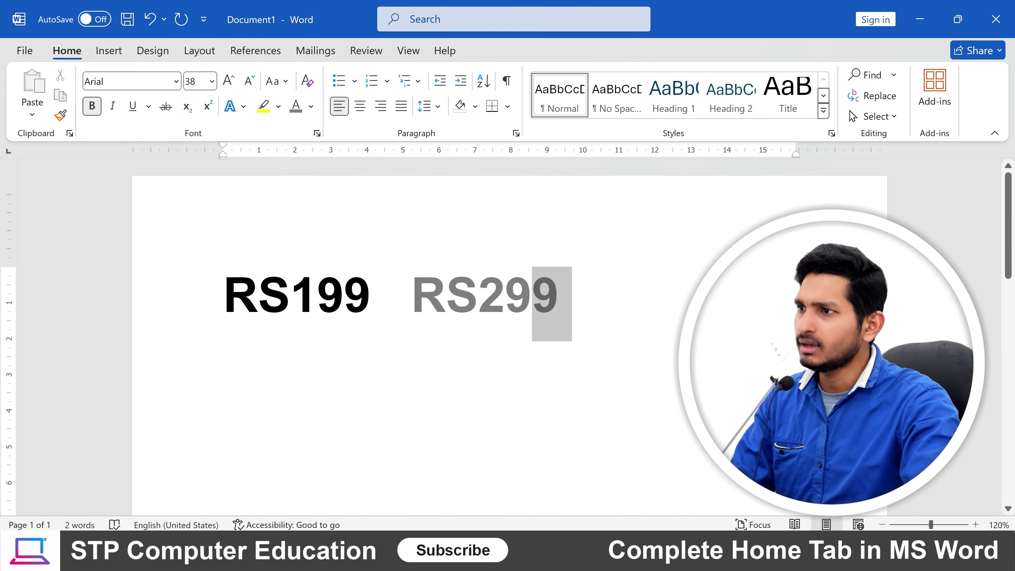
key("shift+Left")
key("shift+Left")
key("shift+Left")
key("shift+Left")
key("shift+Left")
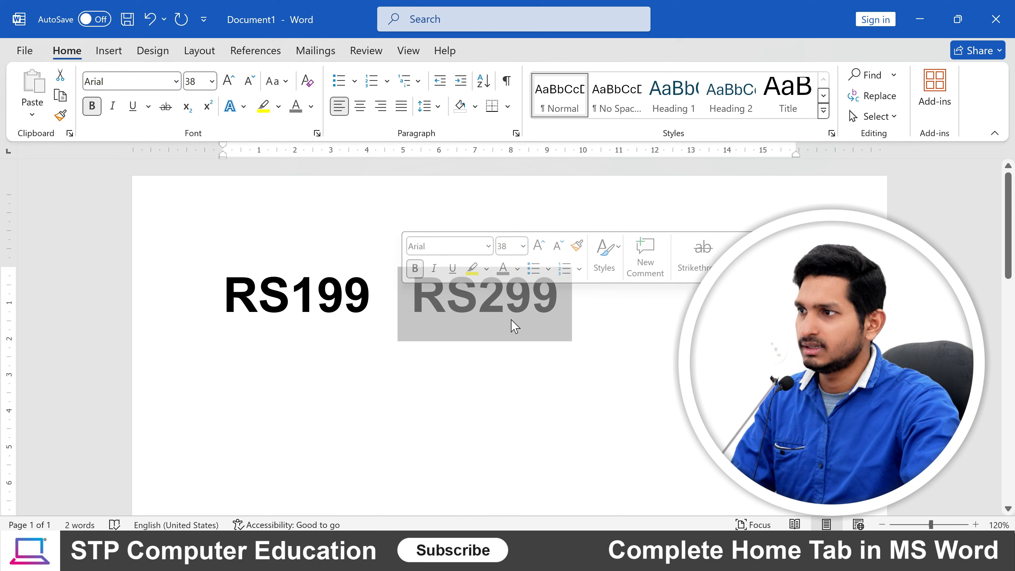
left_click(166, 106)
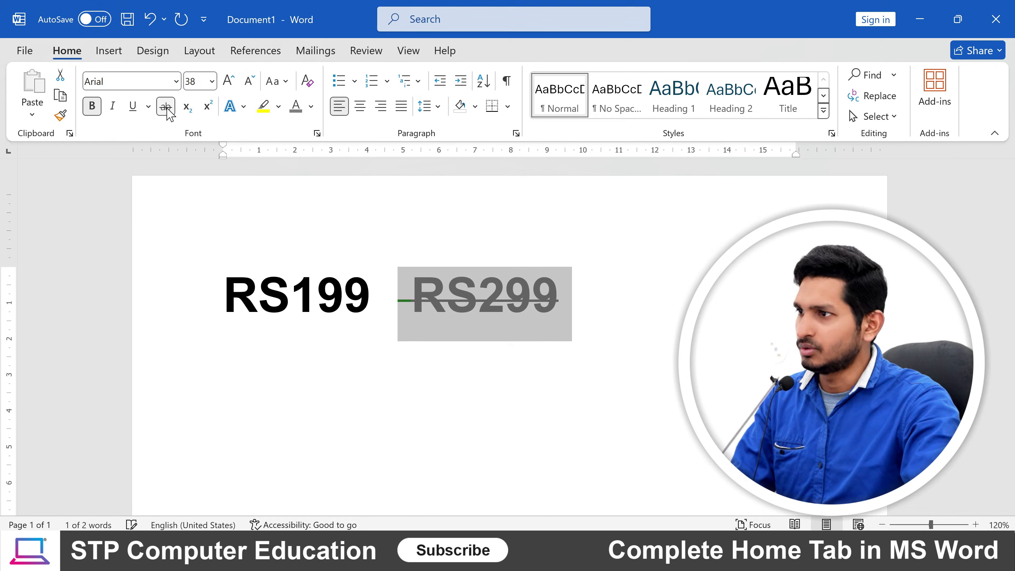
left_click(641, 345)
Recolor the struck-through space before "RS299" in the same gray and clear the selection.
key("ctrl+a")
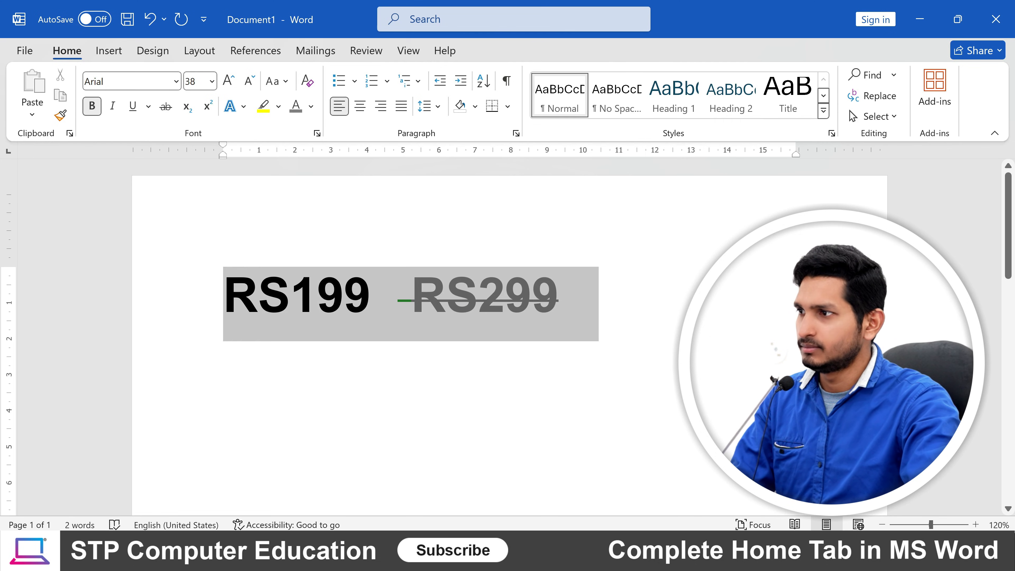
left_click_drag(572, 311, 401, 312)
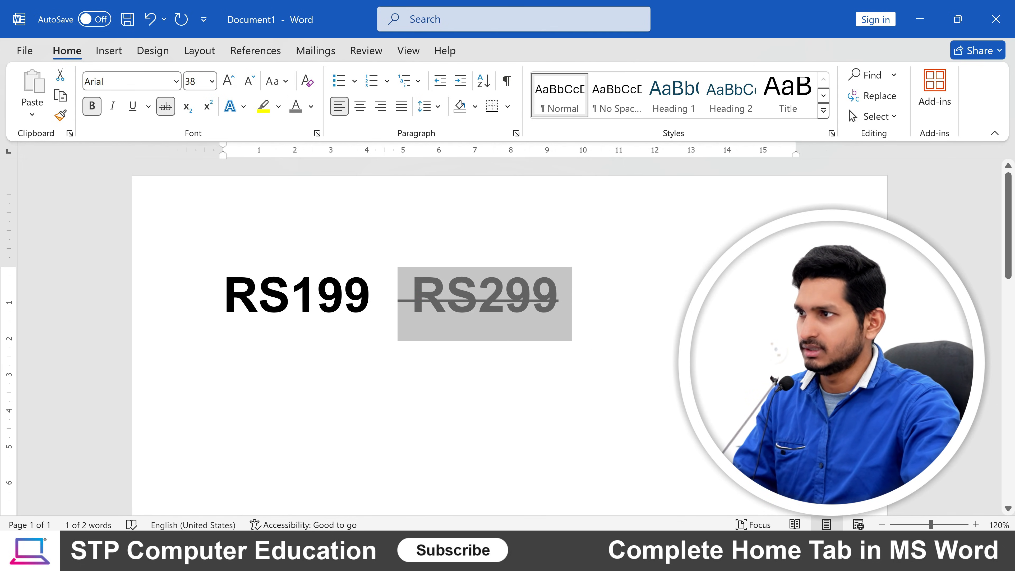
left_click(572, 295)
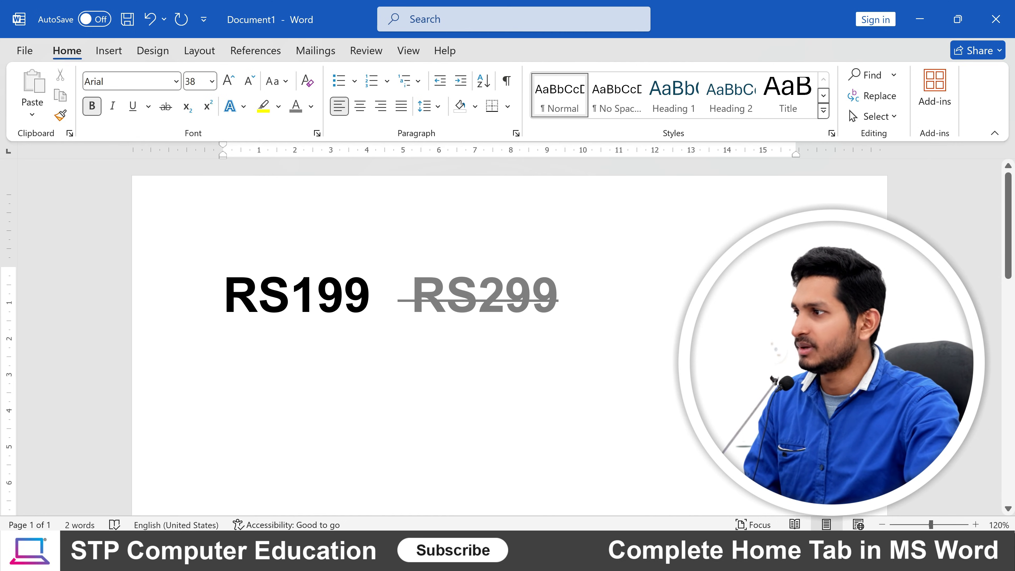
Delete the whole price line and enter "THIS IS STP COMPUTER EDUCATION" in capitals, followed by "this is" in lowercase.
left_click_drag(223, 292, 568, 308)
key("Delete")
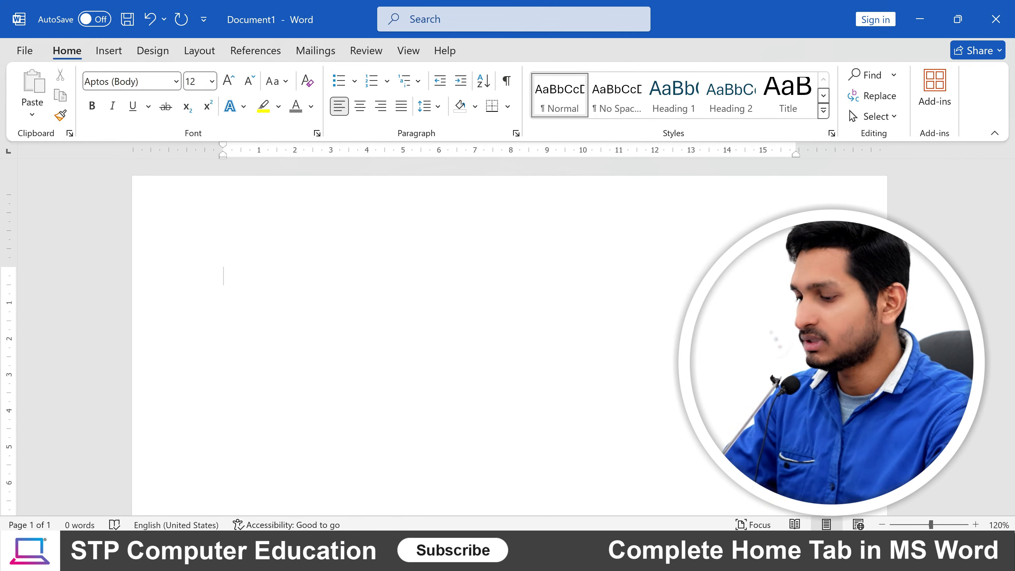
type("THIS IS ")
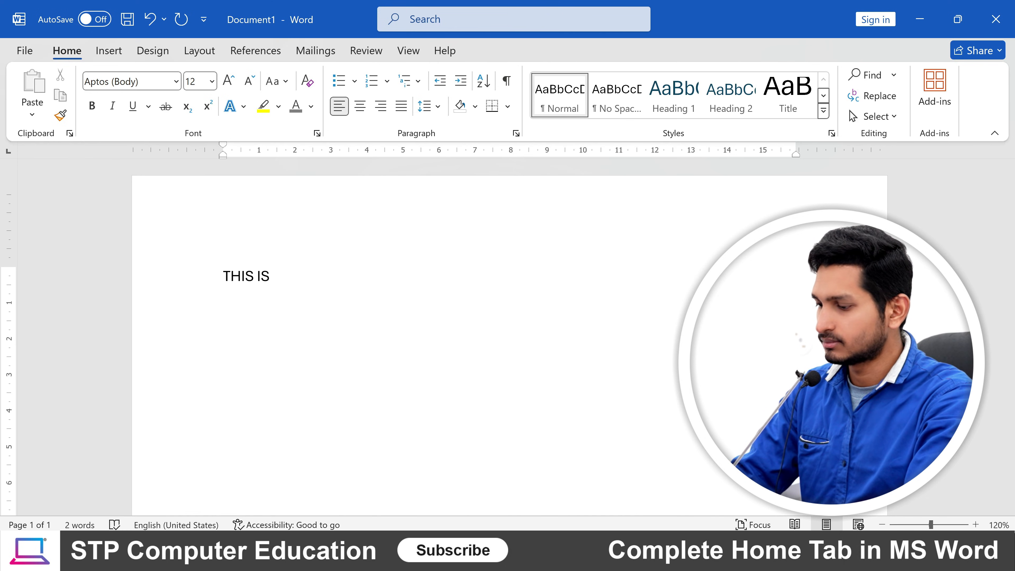
type("s")
key("BackSpace")
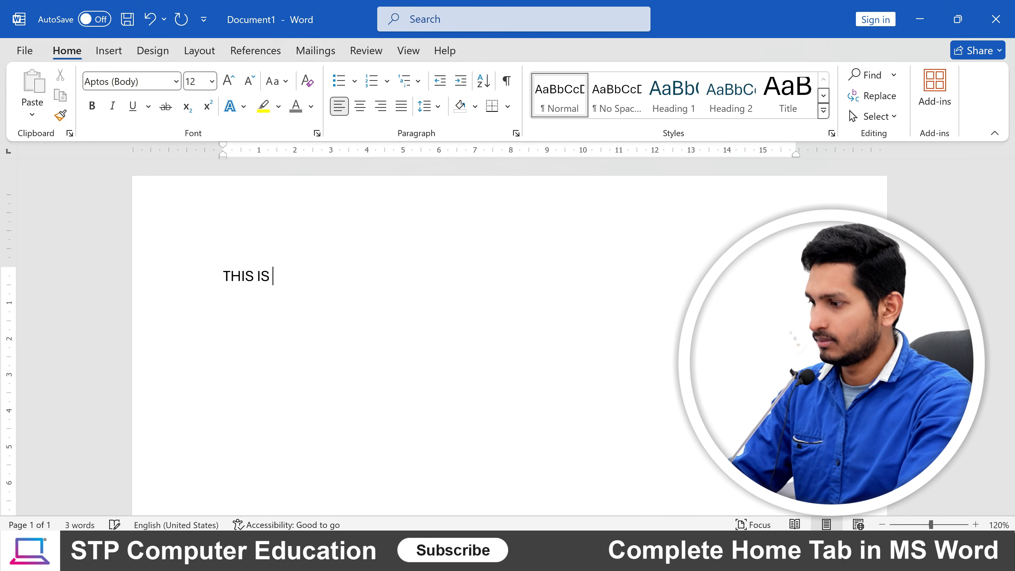
type("STP COMPUTER EDUCA")
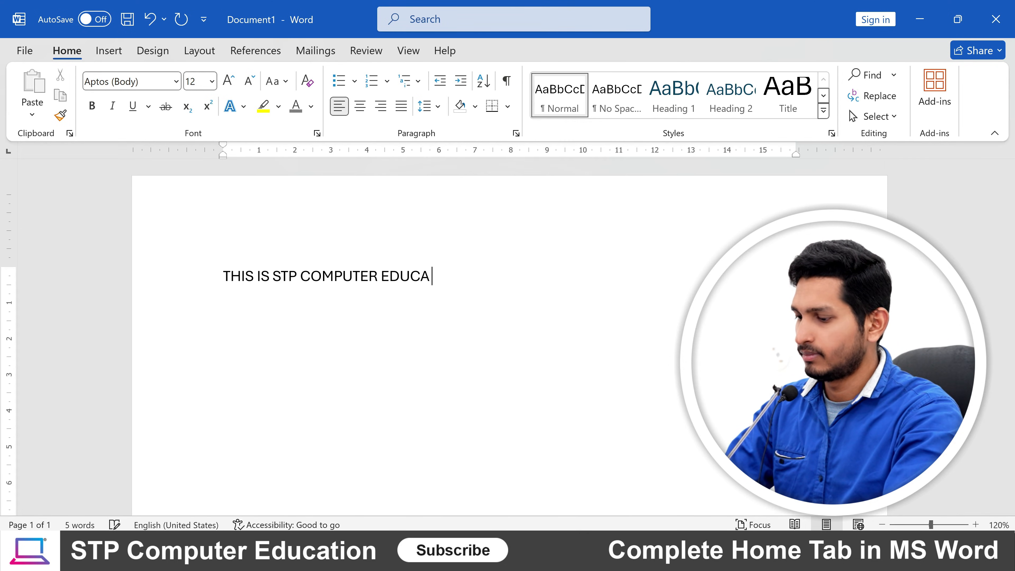
type("TION")
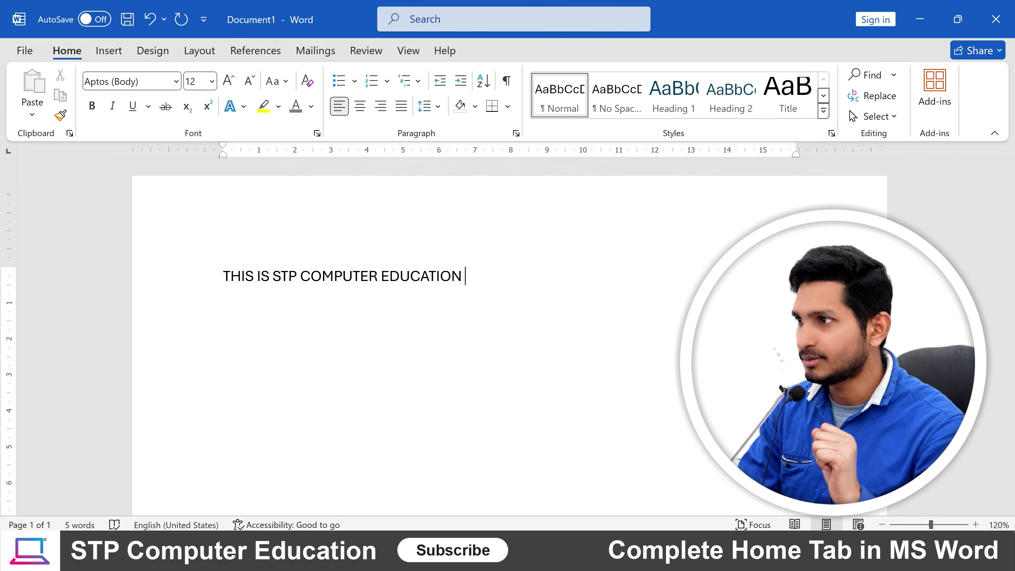
type("this is")
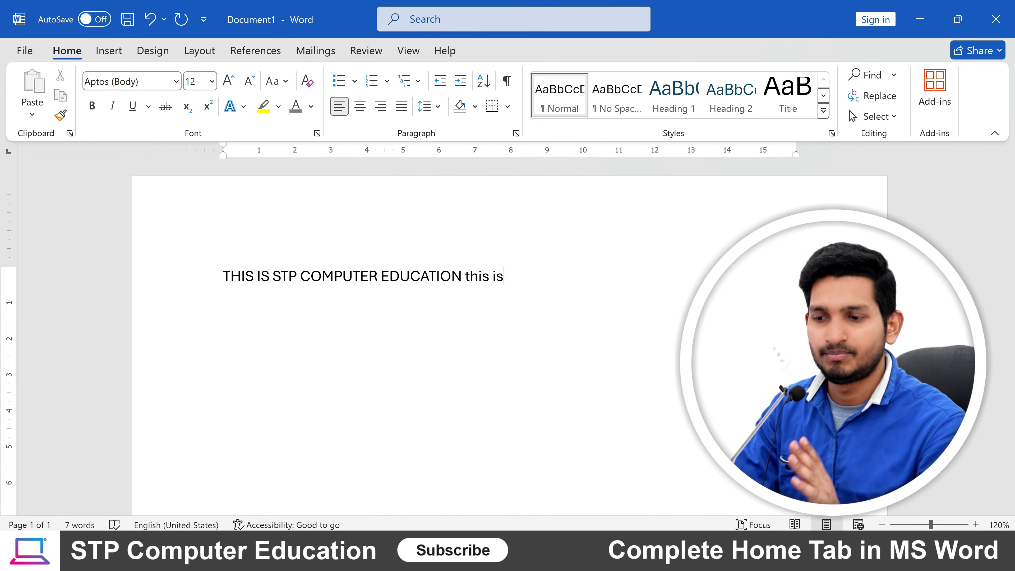
Erase the entire sentence backwards from its end until the page is empty.
key("BackSpace")
key("BackSpace")
key("BackSpace")
key("BackSpace")
key("BackSpace")
key("BackSpace")
key("BackSpace")
key("BackSpace")
key("BackSpace")
key("BackSpace")
key("BackSpace")
key("BackSpace")
key("BackSpace")
key("BackSpace")
key("BackSpace")
key("BackSpace")
key("BackSpace")
key("BackSpace")
key("BackSpace")
key("BackSpace")
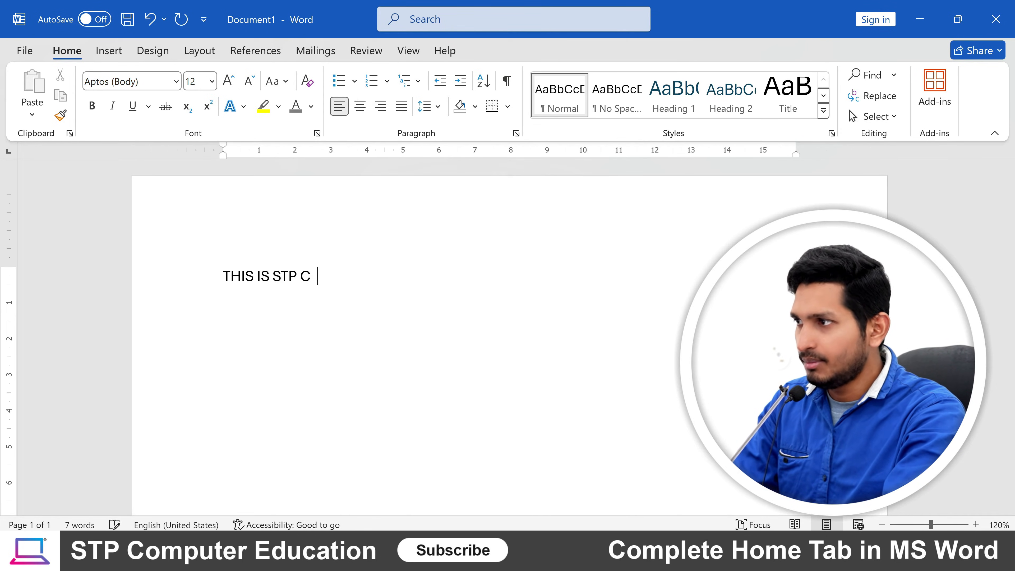
key("BackSpace")
key("BackSpace")
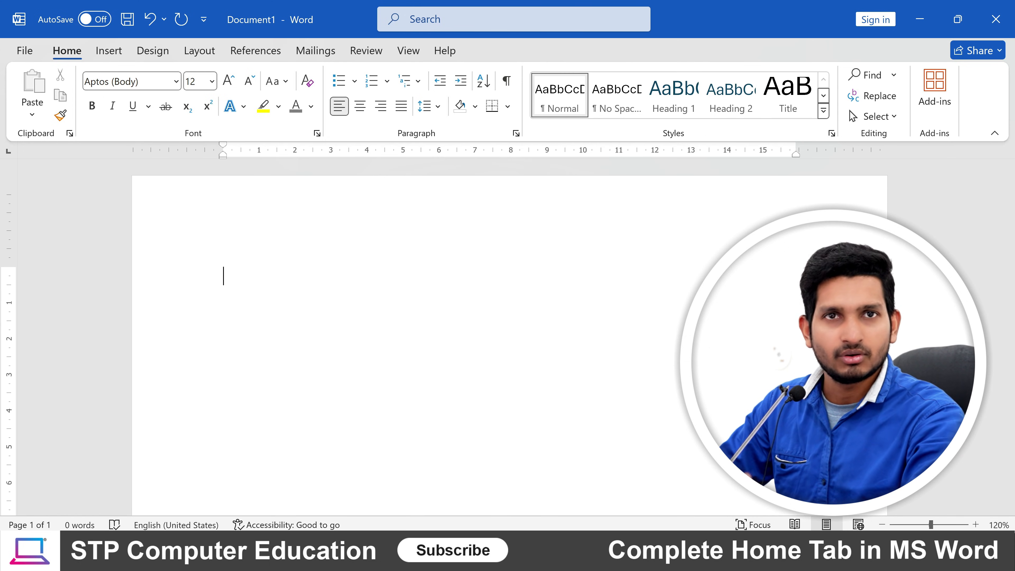
Enter "This is my youtube channel" on the empty page, capitalizing only the first letter.
type("This i")
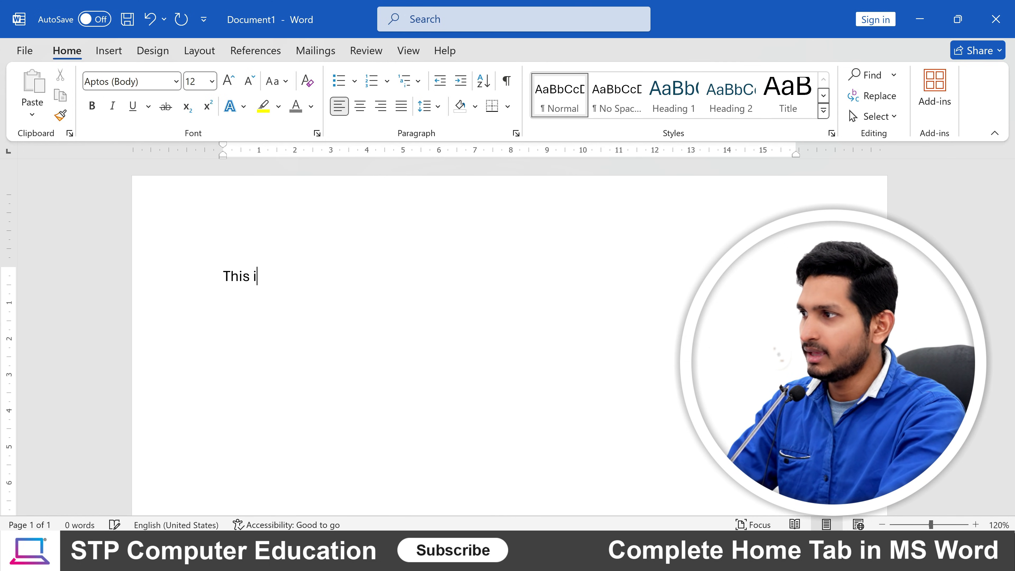
type("s m")
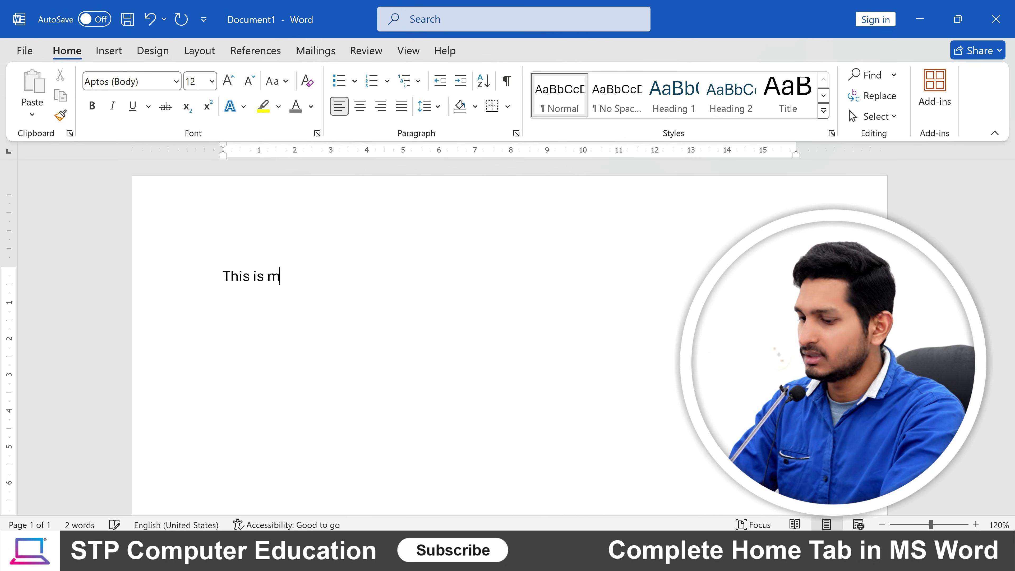
type("y yout")
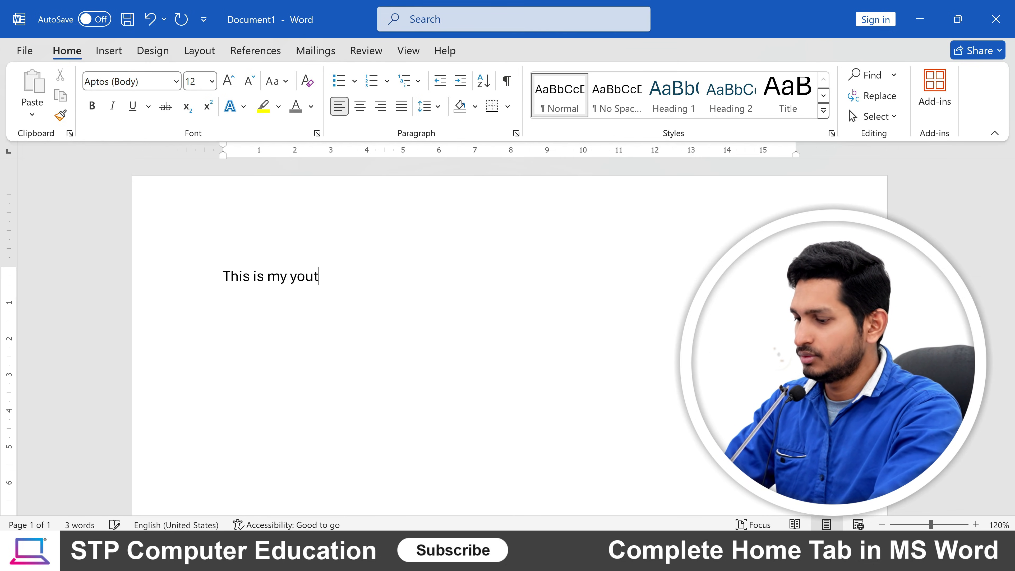
type("ube channel")
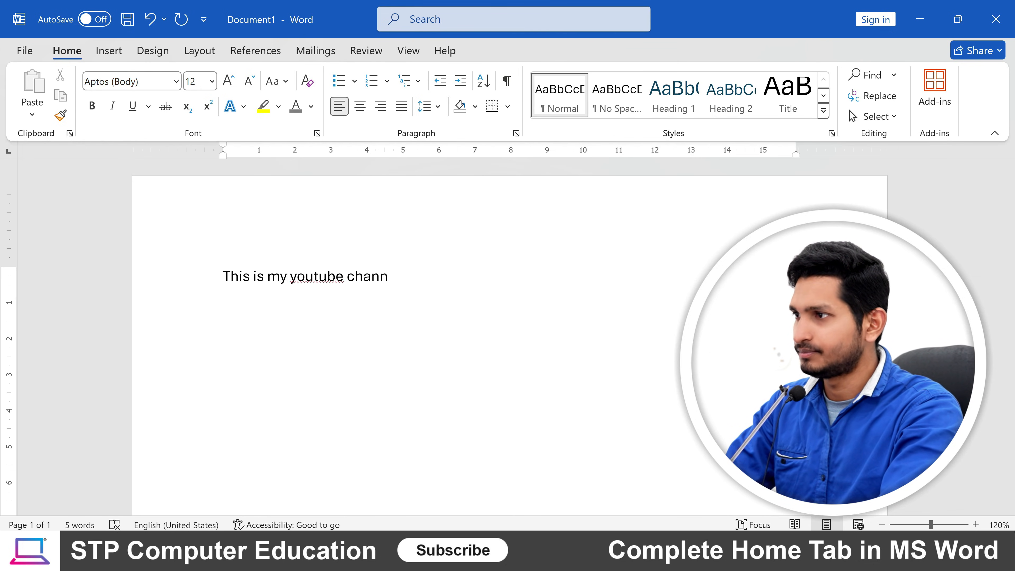
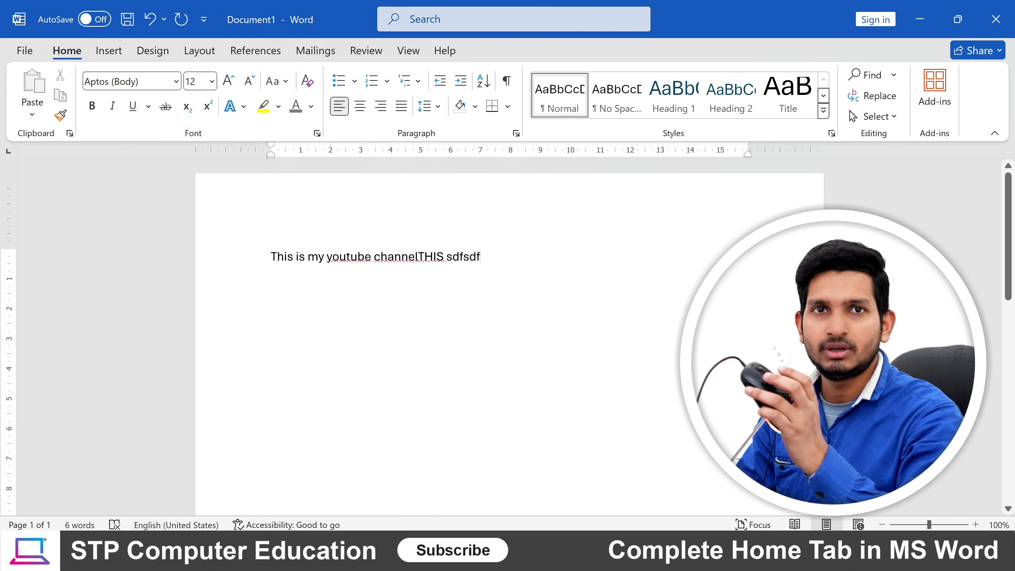
Zoom the document in to 250%, out to 10%, and back to 130%.
scroll(509, 337, "up", 2)
scroll(509, 337, "up", 10)
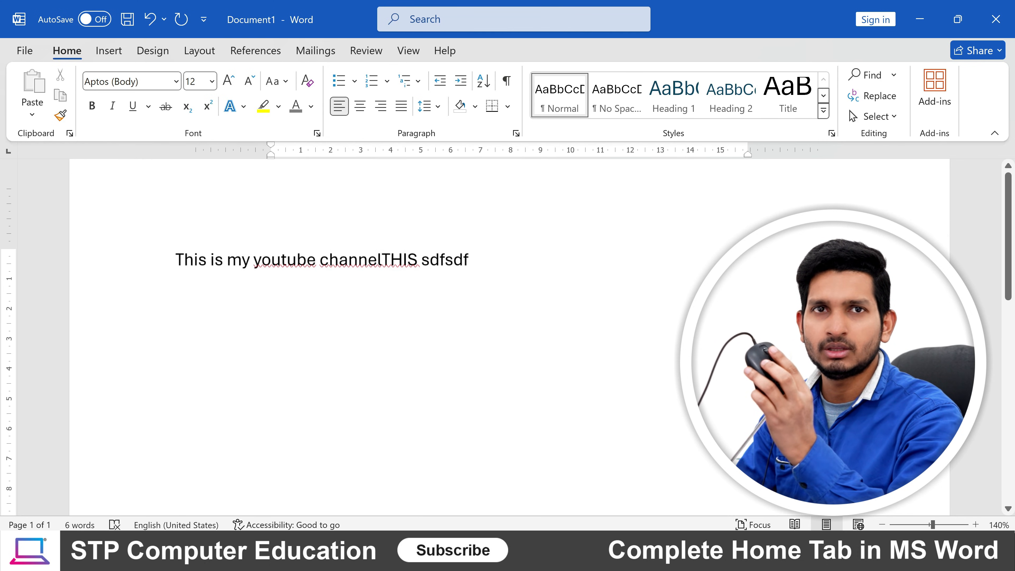
scroll(509, 337, "down", 7)
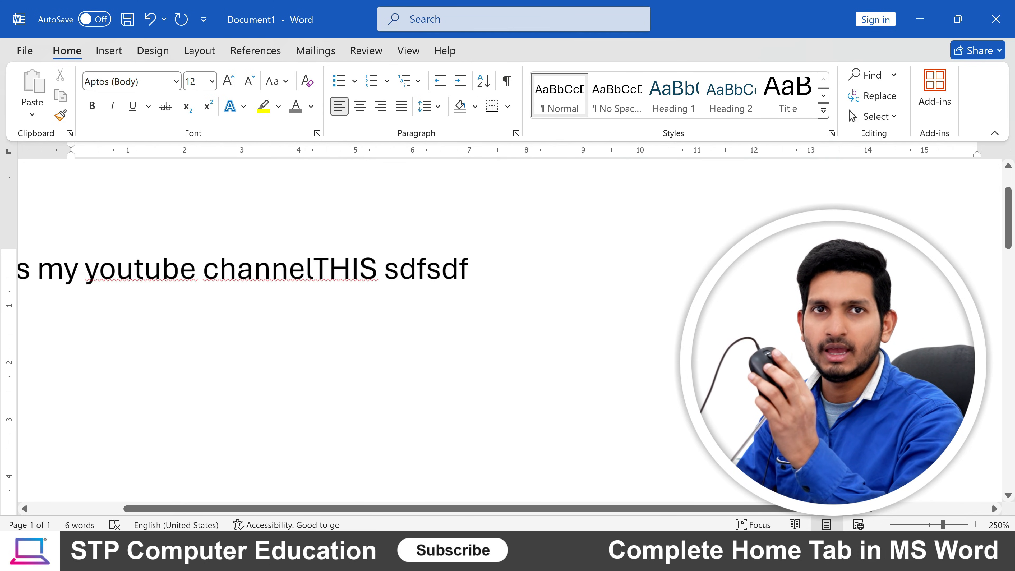
scroll(509, 337, "down", 14)
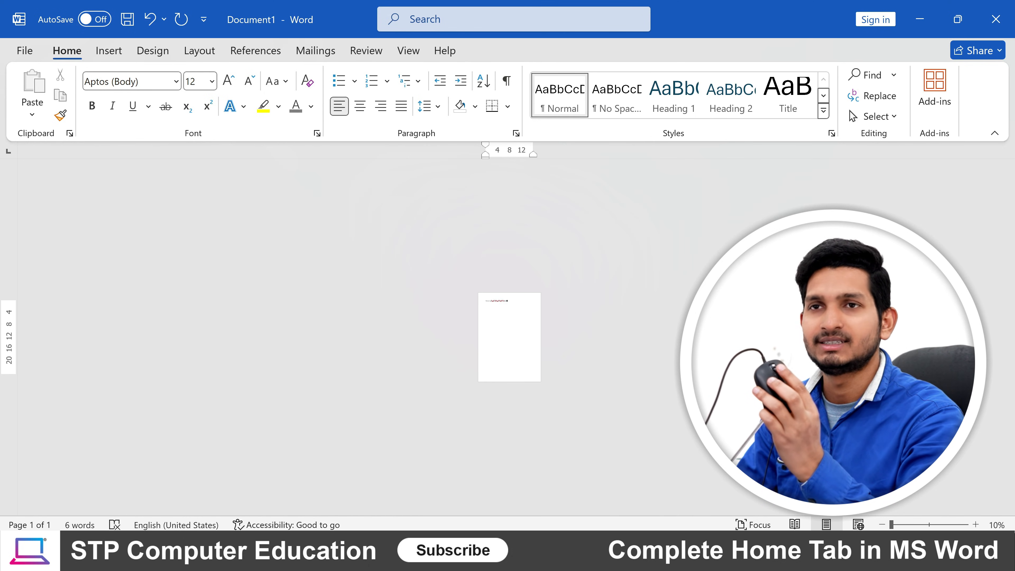
scroll(510, 337, "up", 11)
scroll(509, 337, "up", 3)
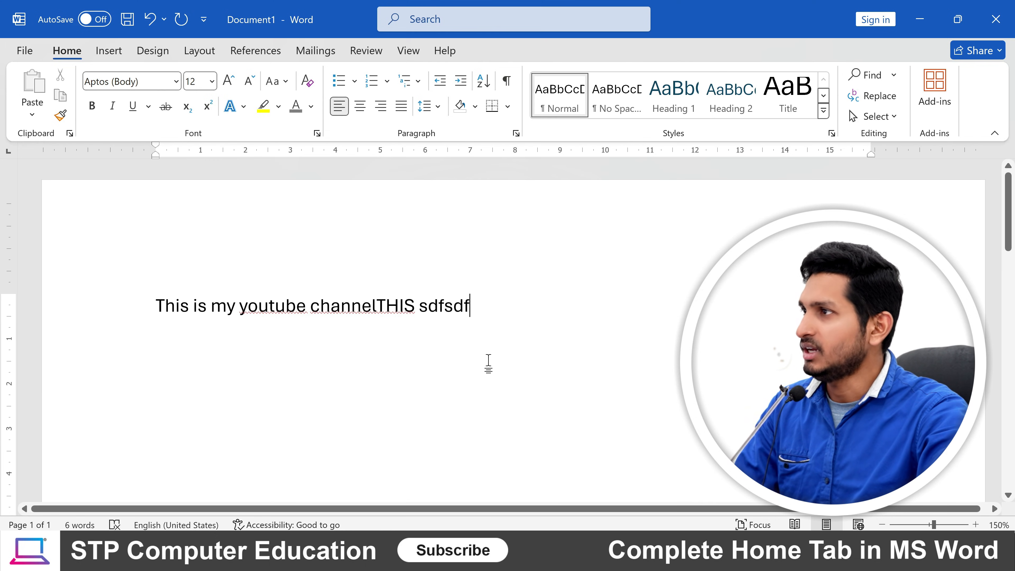
scroll(488, 362, "down", 2, "ctrl")
Replace the whole "This is my youtube channel" line with the text "H2O".
triple_click(463, 280)
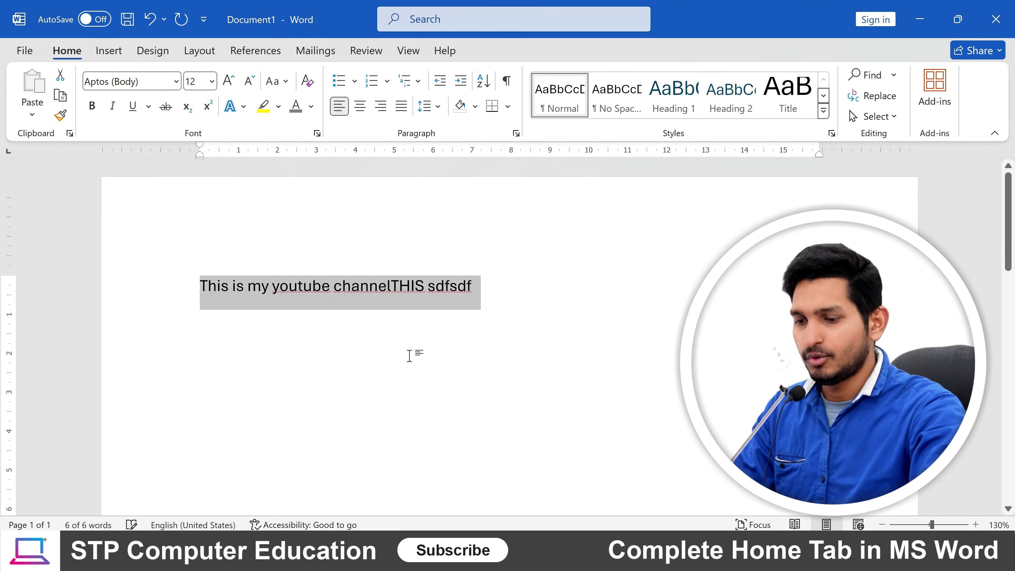
key("BackSpace")
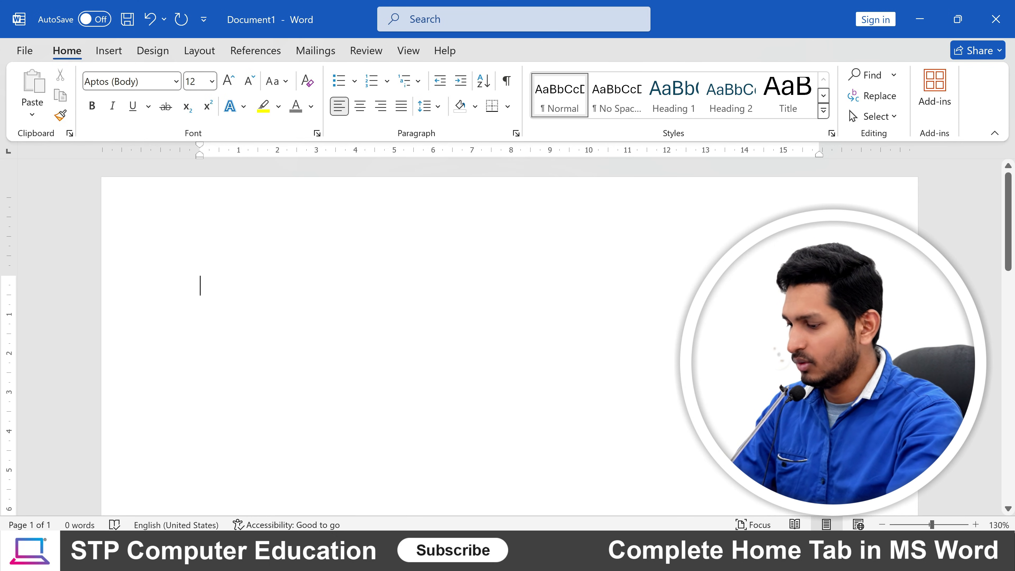
type("H")
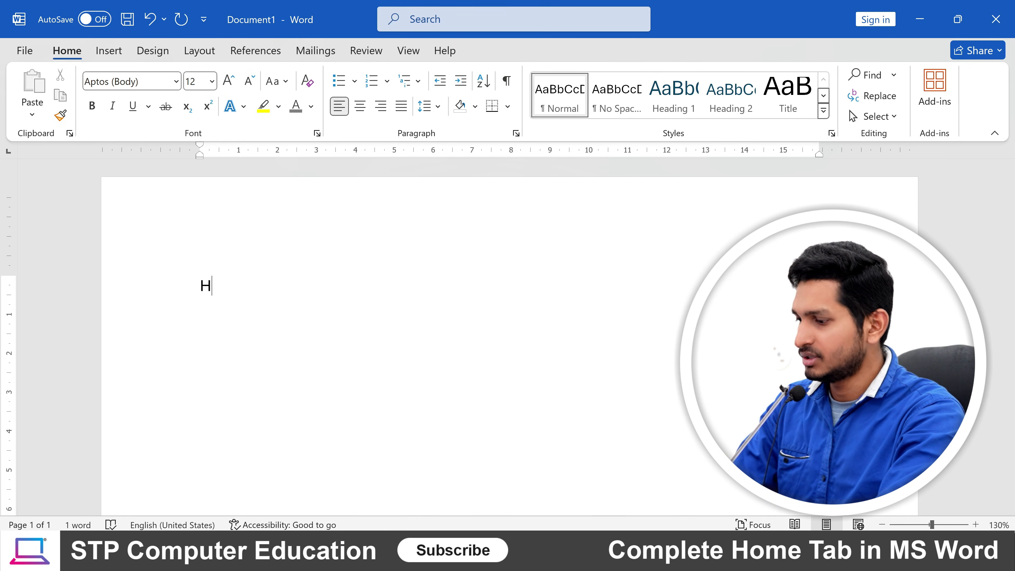
type("@O")
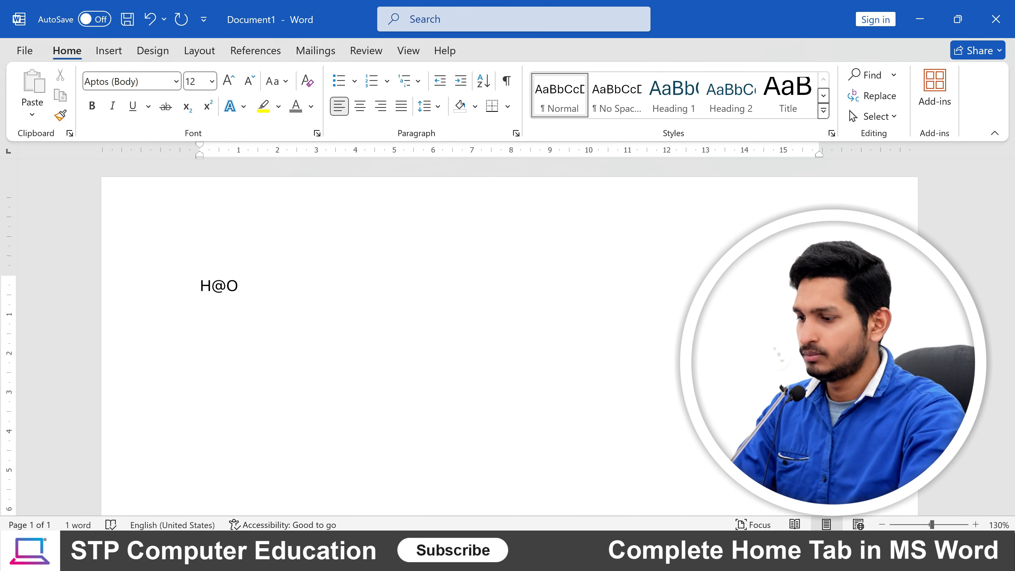
key("Left")
key("BackSpace")
type("2")
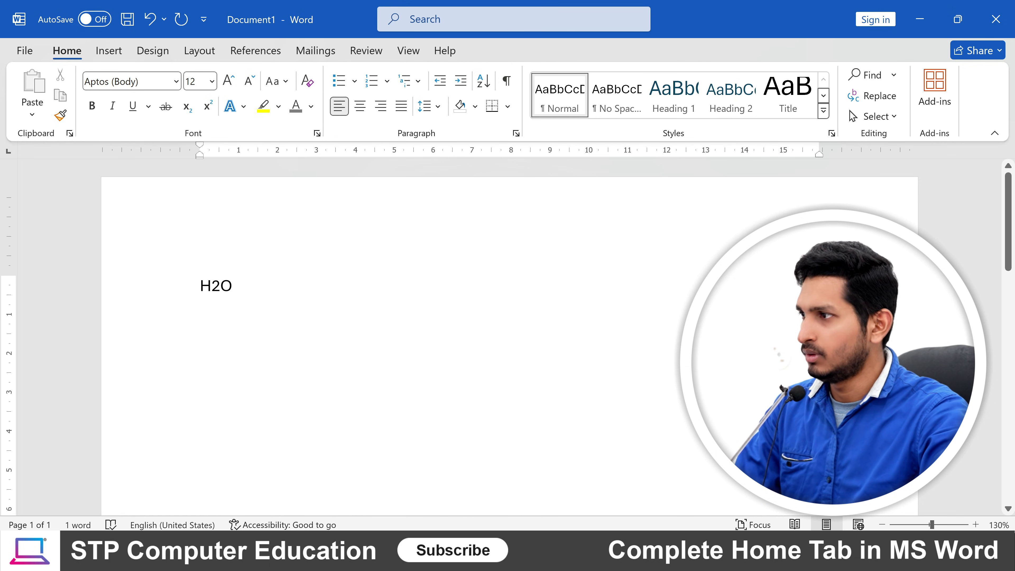
Enlarge the "H2O" text step by step to font size 68.
key("ctrl+a")
key("ctrl+shift+period")
key("ctrl+shift+period")
key("ctrl+shift+period")
key("ctrl+shift+period")
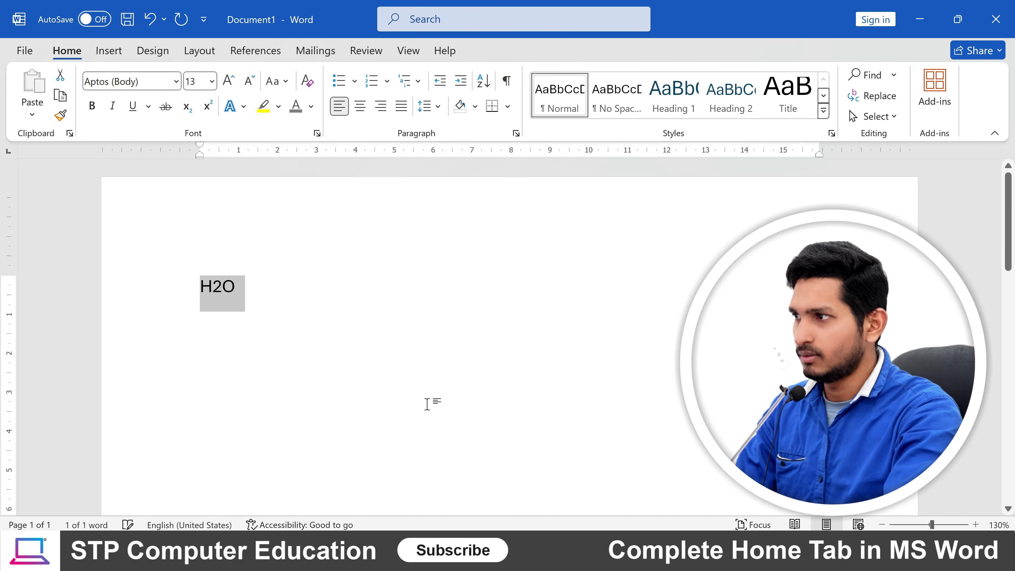
key("ctrl+bracketright")
key("ctrl+bracketright")
key("ctrl+bracketright")
key("ctrl+bracketright")
key("ctrl+bracketright")
key("ctrl+bracketright")
key("ctrl+bracketright")
key("ctrl+bracketright")
key("ctrl+bracketright")
key("ctrl+bracketright")
key("ctrl+bracketright")
key("ctrl+bracketright")
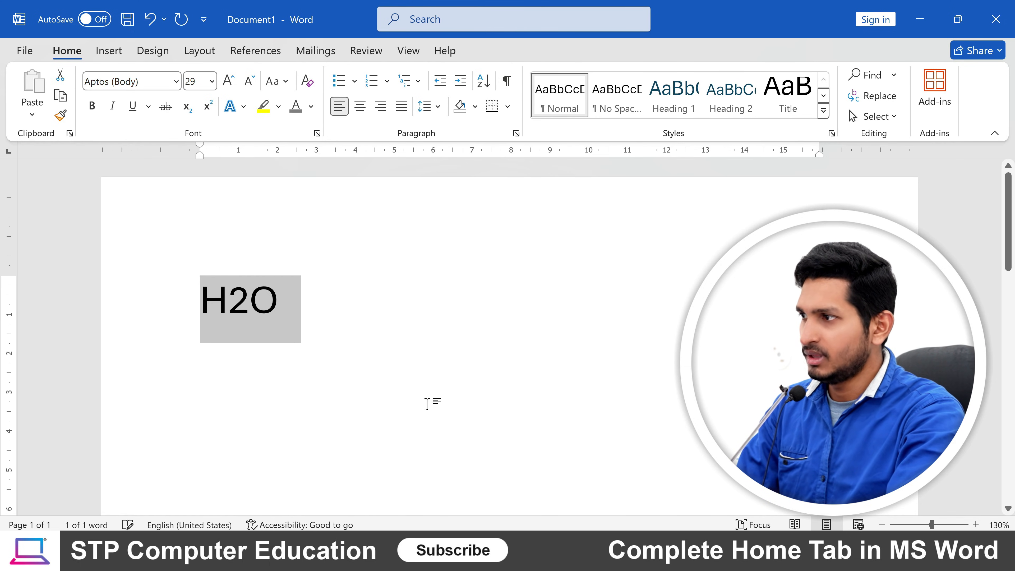
key("ctrl+bracketright")
key("ctrl+bracketright")
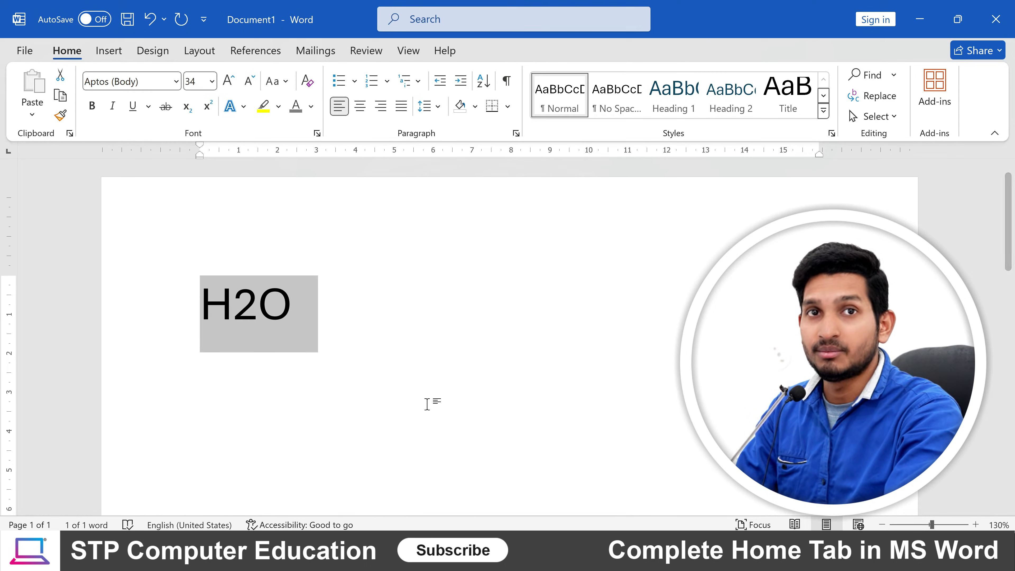
key("ctrl+bracketright")
key("ctrl+bracketright")
key("ctrl+bracketright")
key("ctrl+bracketright")
key("ctrl+bracketright")
key("ctrl+bracketright")
key("ctrl+bracketright")
key("ctrl+bracketright")
key("ctrl+bracketright")
key("ctrl+bracketright")
key("ctrl+bracketright")
key("ctrl+bracketright")
key("ctrl+bracketright")
key("ctrl+bracketright")
key("ctrl+bracketright")
key("ctrl+bracketright")
key("ctrl+bracketright")
key("ctrl+bracketright")
key("ctrl+bracketright")
key("ctrl+bracketright")
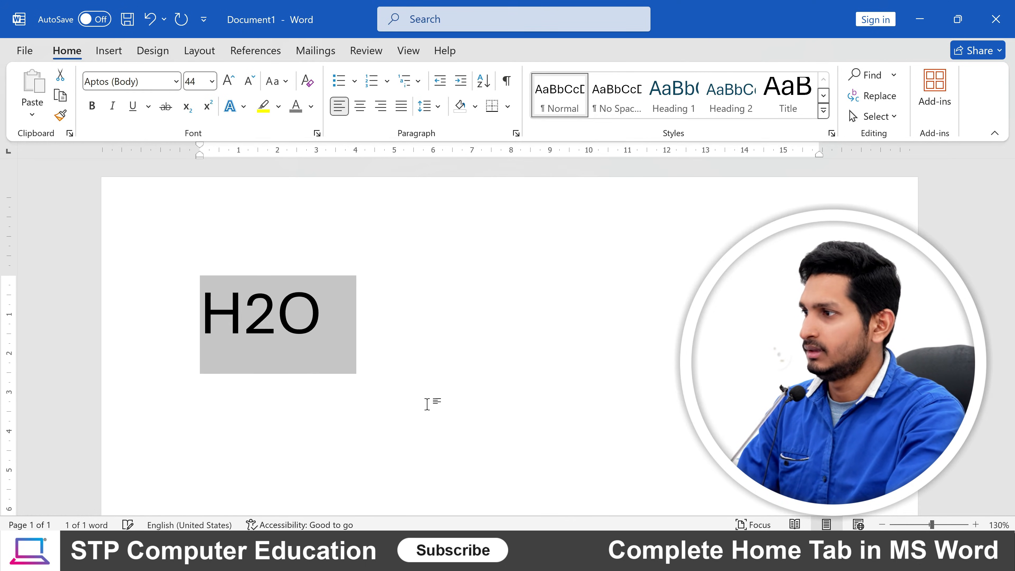
key("ctrl+bracketright")
key("ctrl+bracketright")
key("ctrl+bracketright")
key("ctrl+bracketright")
key("ctrl+bracketright")
key("ctrl+bracketright")
key("ctrl+bracketright")
key("ctrl+bracketright")
key("ctrl+bracketright")
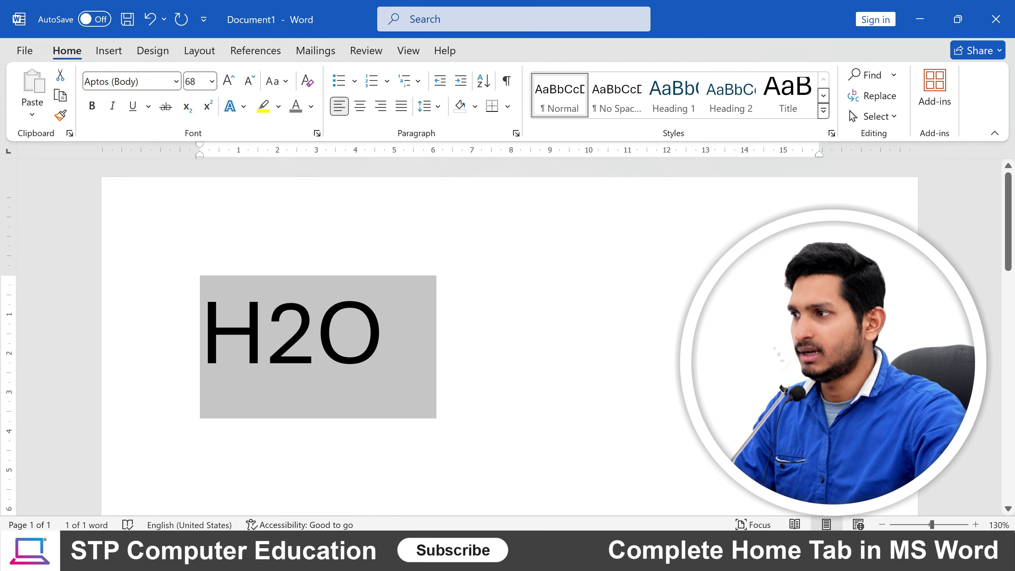
Format the 2 in "H2O" as subscript and clear the selection.
scroll(378, 351, "down", 1)
left_click(378, 352)
left_click_drag(317, 327, 275, 326)
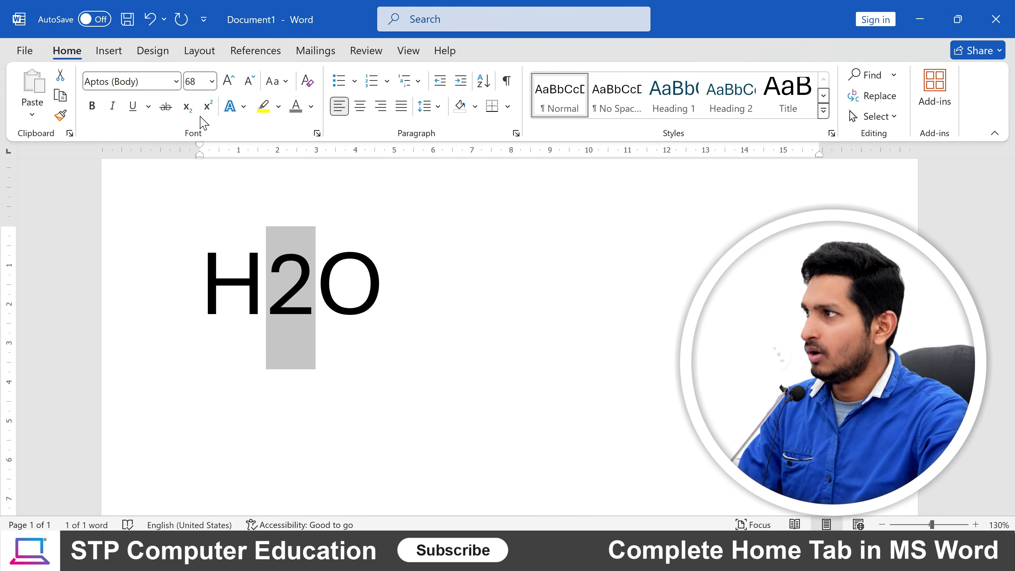
left_click(192, 112)
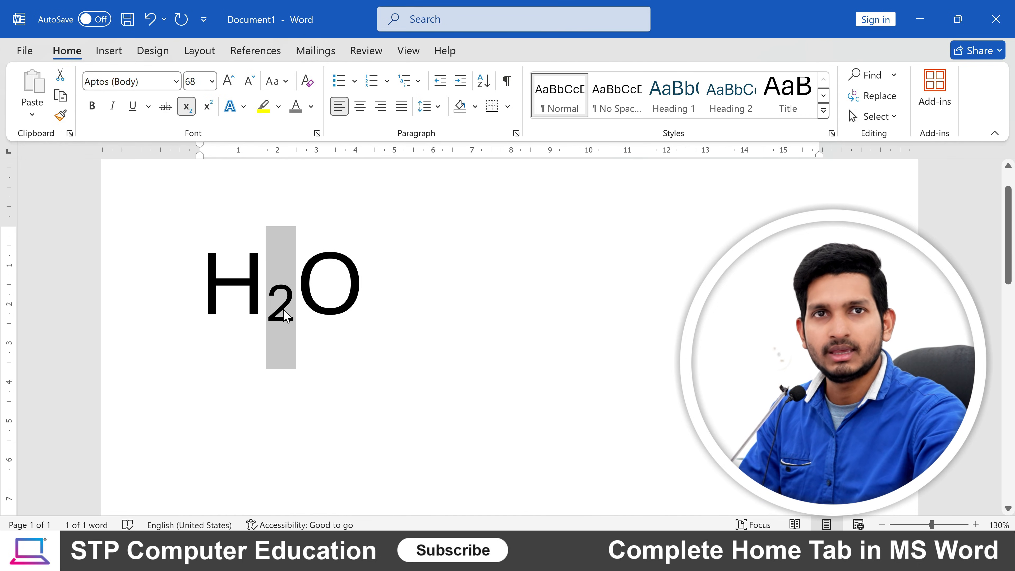
key("Right")
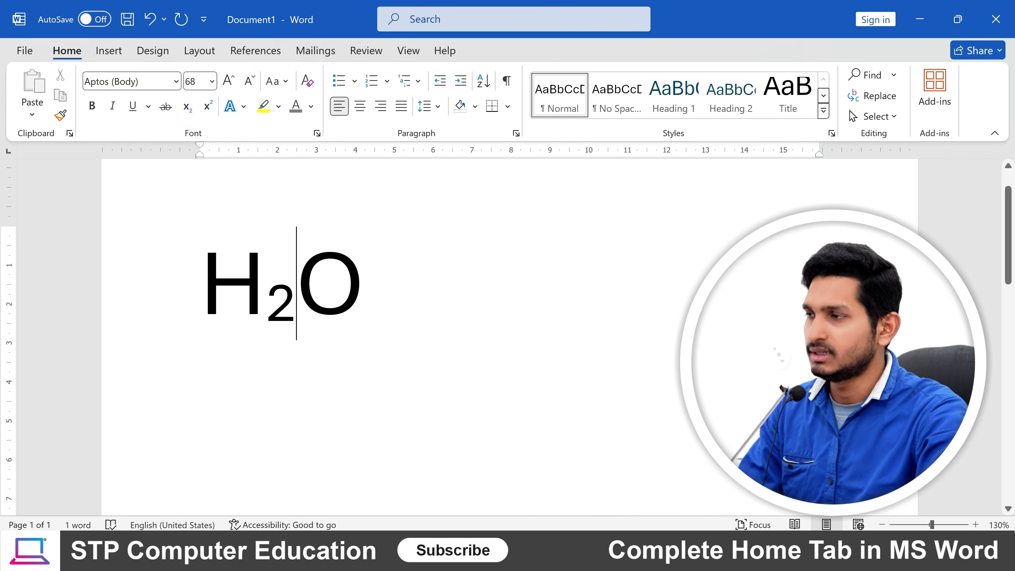
Toggle the subscript on the 2 in "H2O" off and on several times, keeping it subscript, and reselect the digit.
left_click_drag(296, 288, 266, 288)
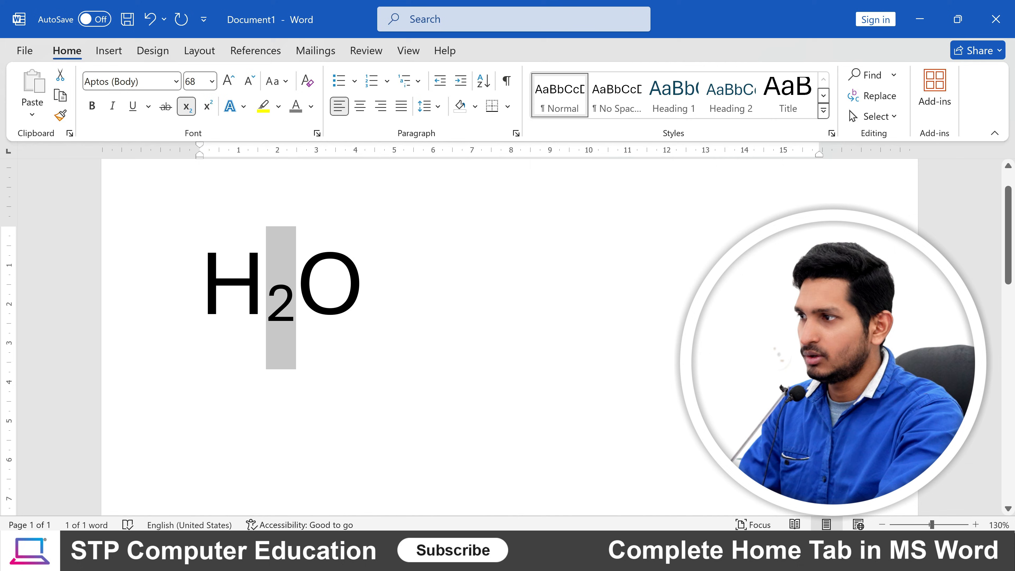
key("ctrl+equal")
key("ctrl+equal")
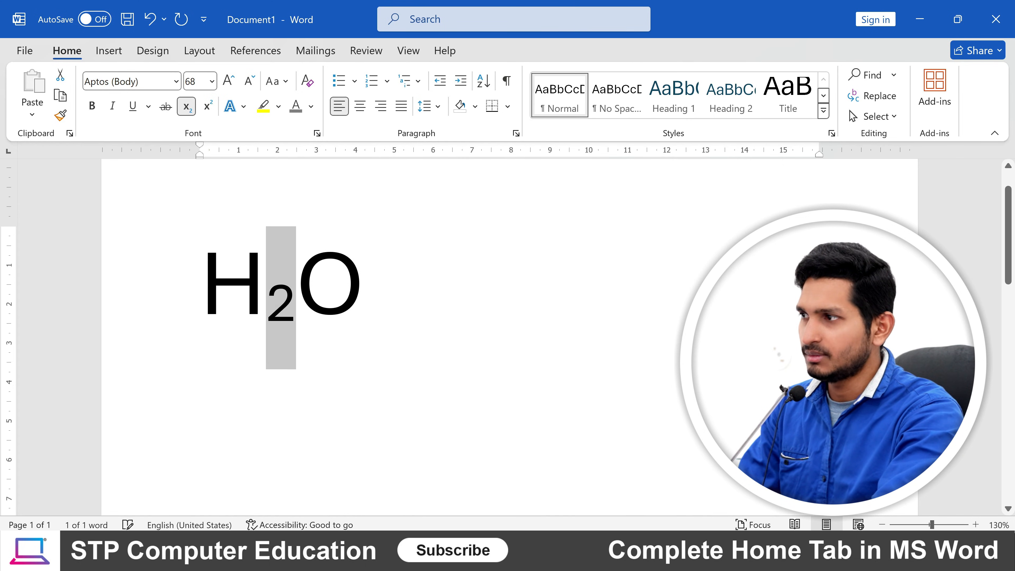
key("ctrl+equal")
key("ctrl+equal")
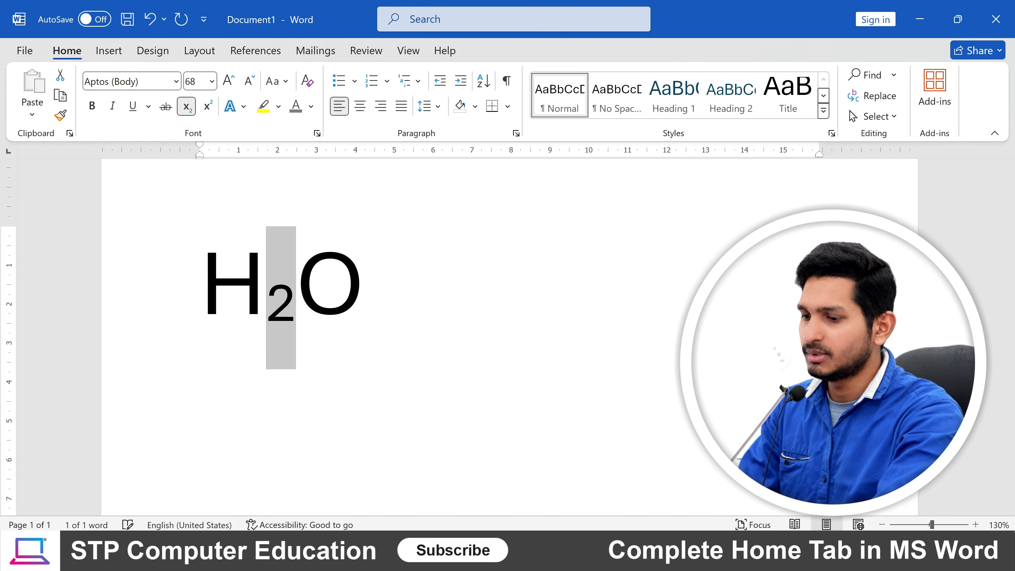
key("ctrl+equal")
key("ctrl+equal")
key("ctrl+equal")
key("ctrl+equal")
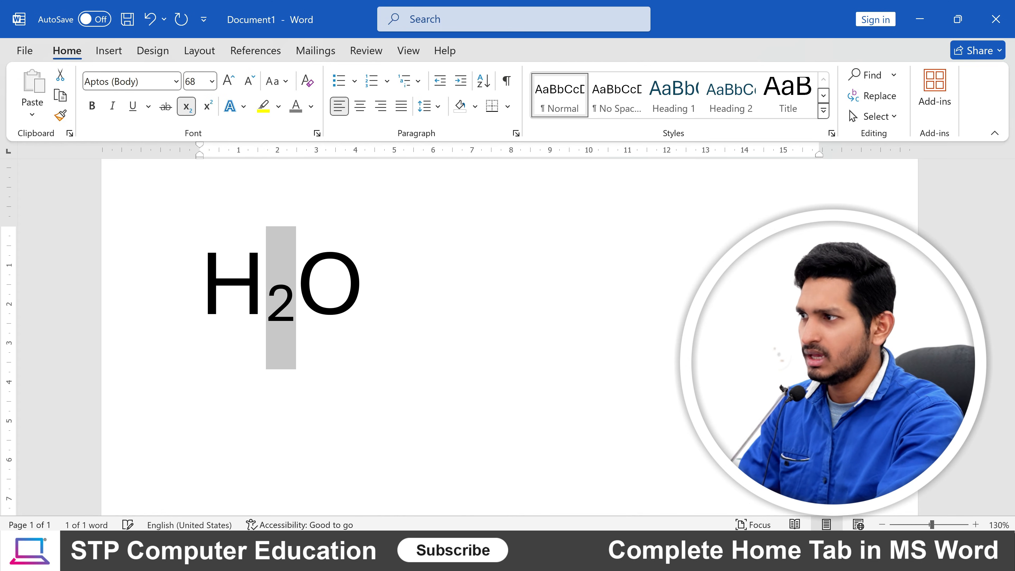
key("ctrl+equal")
key("ctrl+equal")
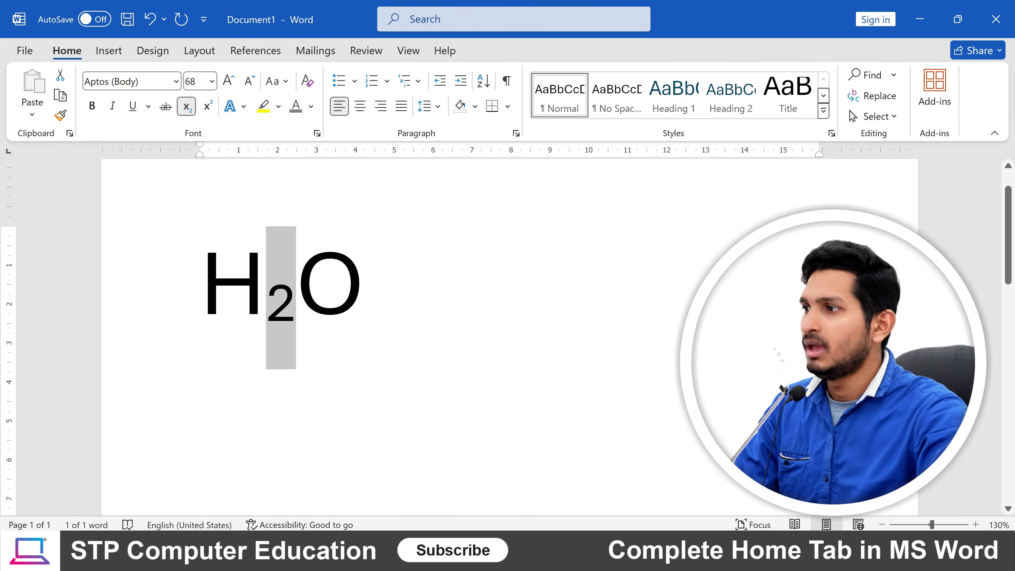
left_click(365, 285)
left_click(266, 285)
left_click_drag(266, 294, 289, 301)
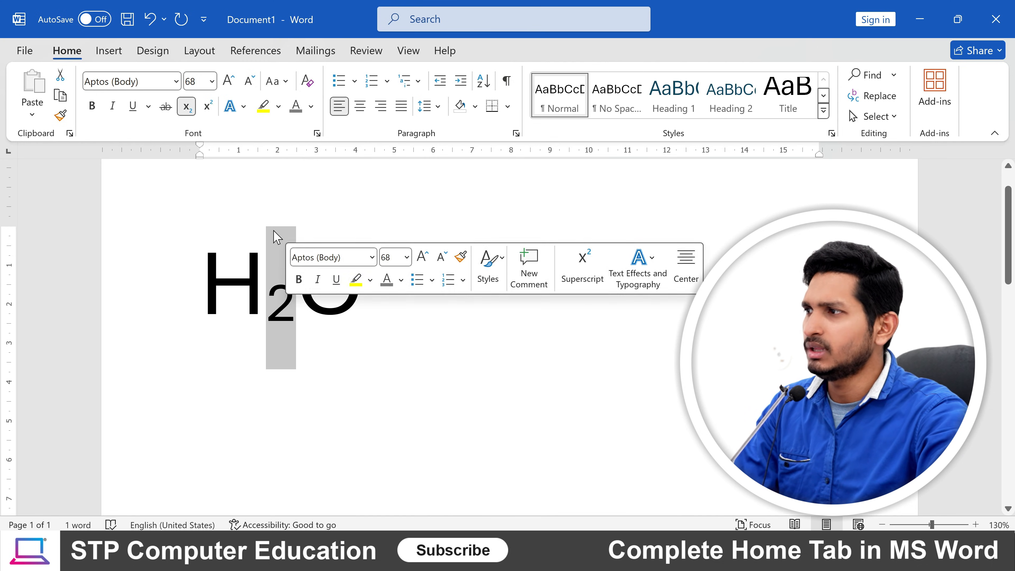
Add "X2" after the H2O formula on the same line and format its 2 as superscript.
left_click(502, 312)
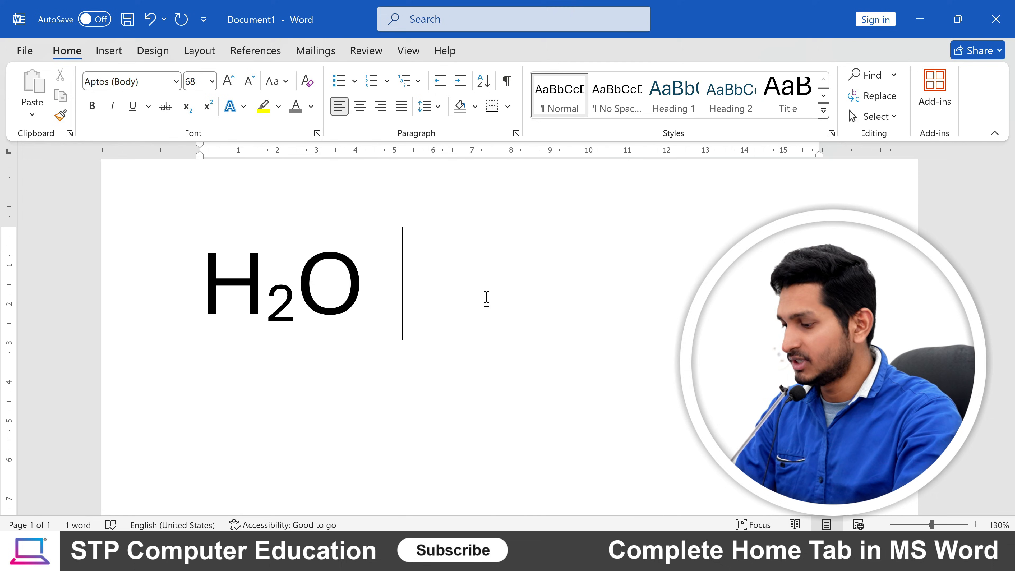
type("X2")
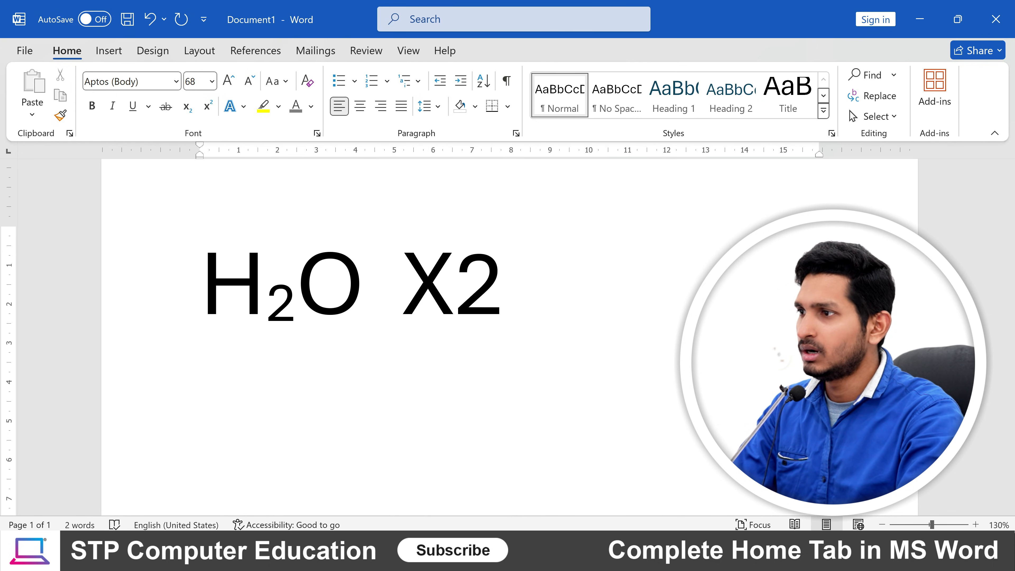
left_click_drag(456, 296, 494, 297)
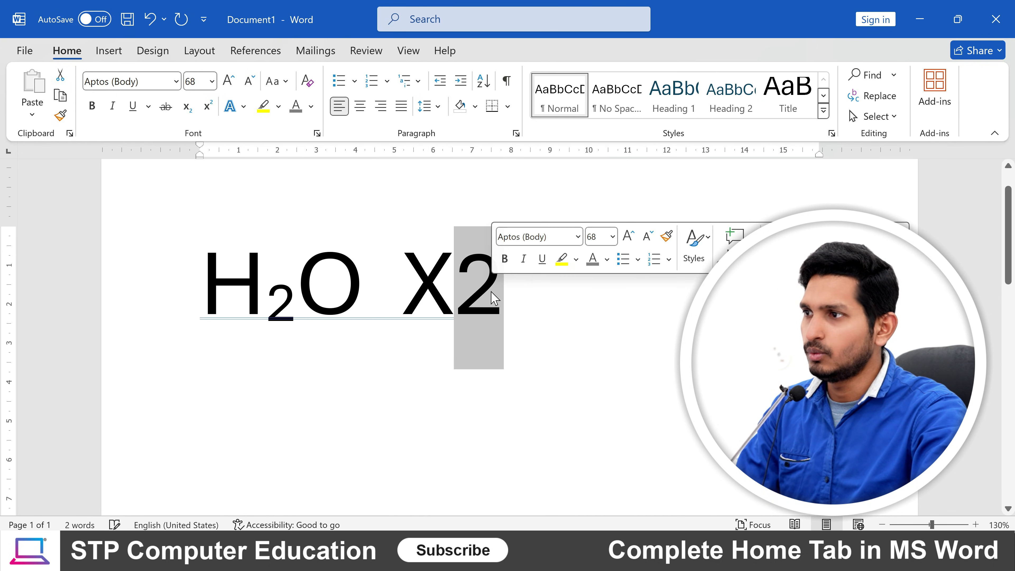
left_click(207, 106)
left_click(472, 302)
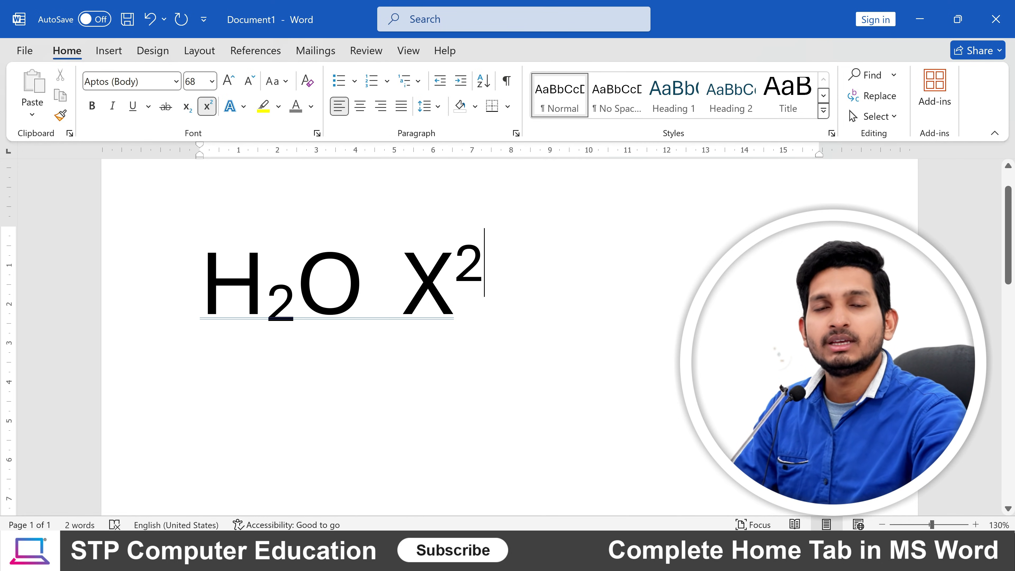
Toggle the superscript on the 2 after "X" off and on several times, keeping it superscript, and clear the selection.
left_click_drag(456, 287, 475, 287)
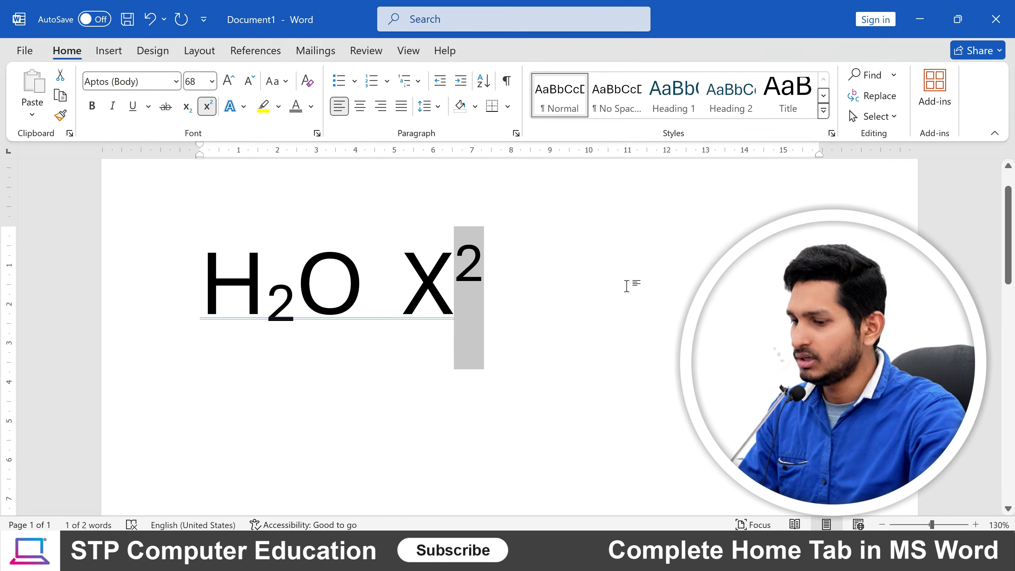
key("ctrl+shift+plus")
key("ctrl+shift+plus")
key("ctrl+shift+plus")
key("ctrl+shift+plus")
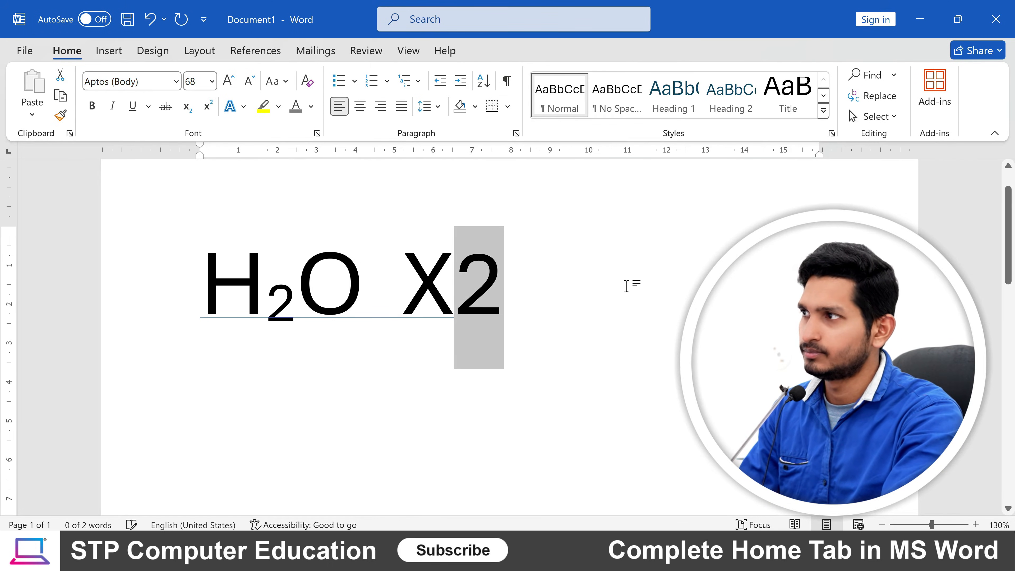
key("ctrl+shift+plus")
key("ctrl+shift+plus")
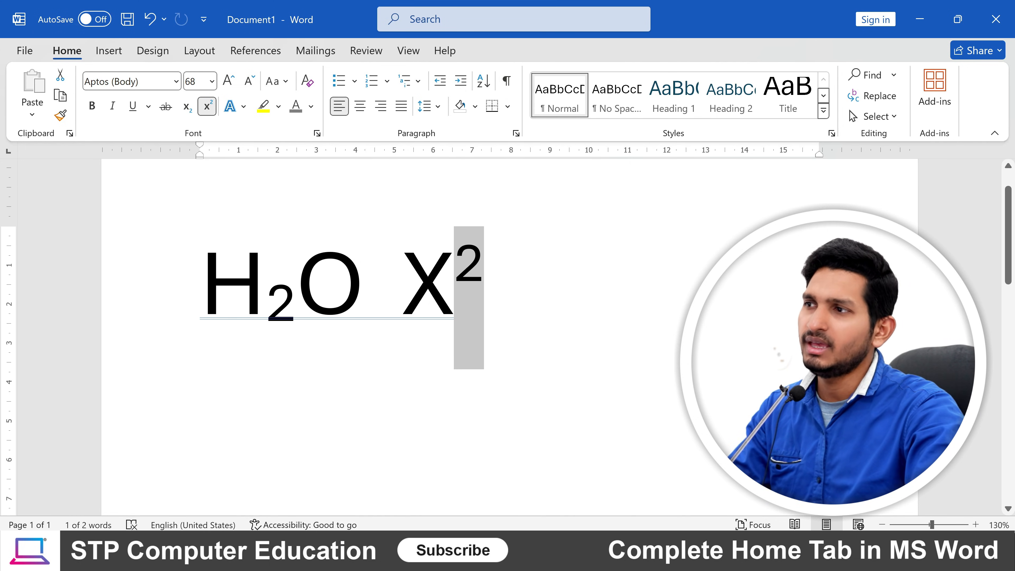
left_click(485, 264)
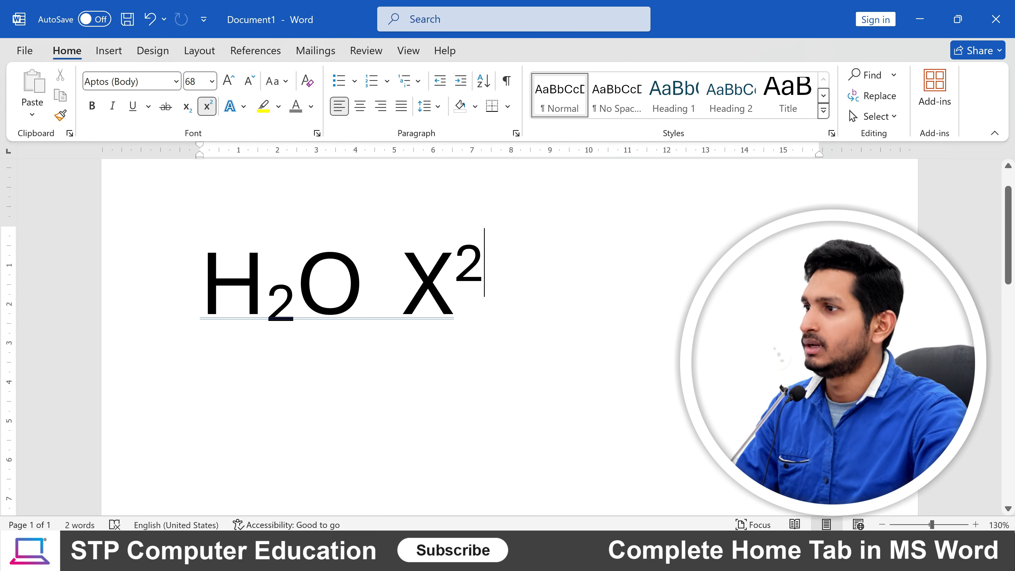
Delete the whole formula line and enter "STP COMPUTER" in capitals in its place.
left_click(403, 285)
left_click_drag(488, 286, 136, 298)
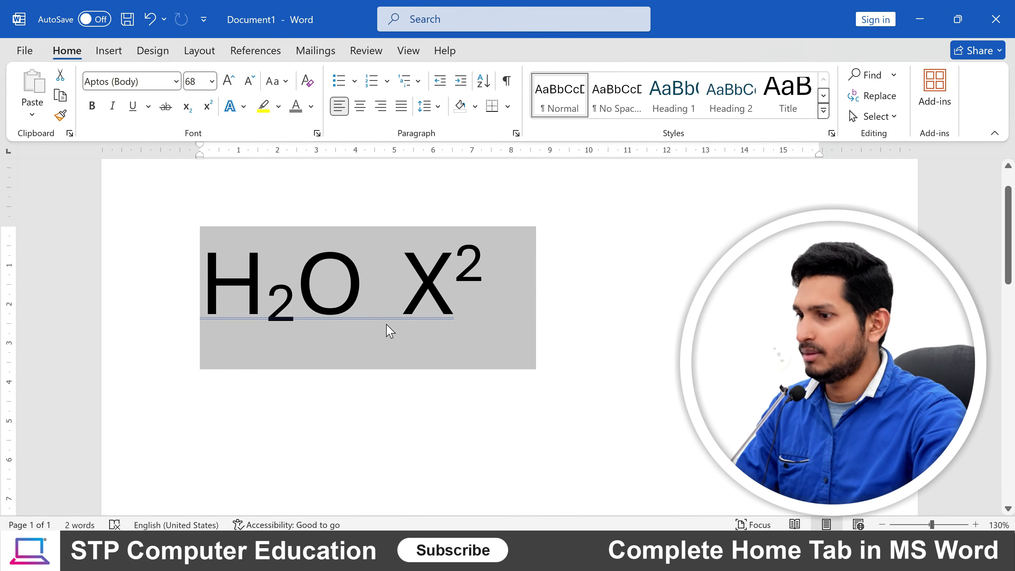
key("Delete")
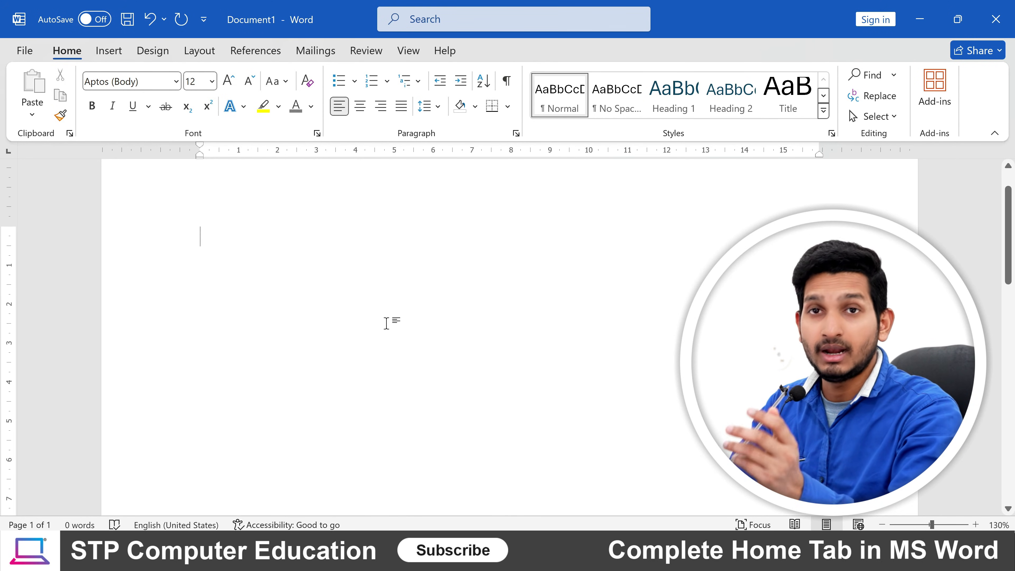
type("STP C")
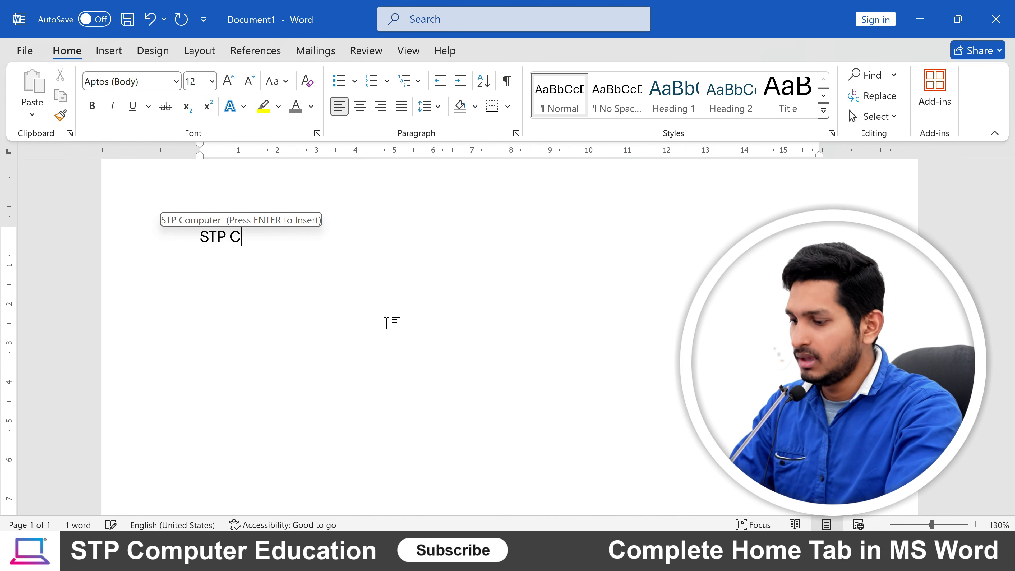
type("OMPUTER")
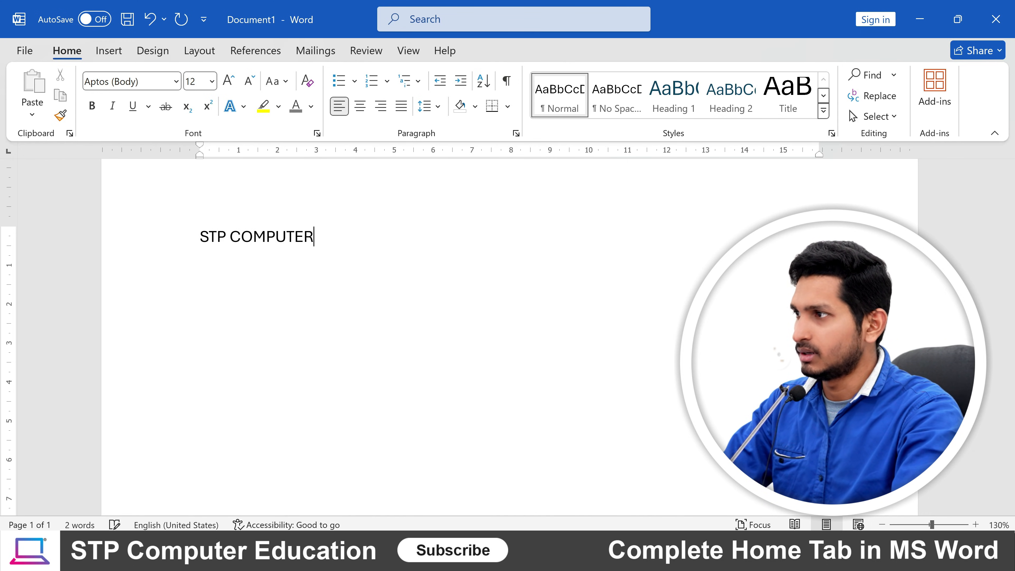
Enlarge the whole "STP COMPUTER" line to size 48 and set its font to Exotc350 Bd BT.
left_click_drag(321, 248, 199, 246)
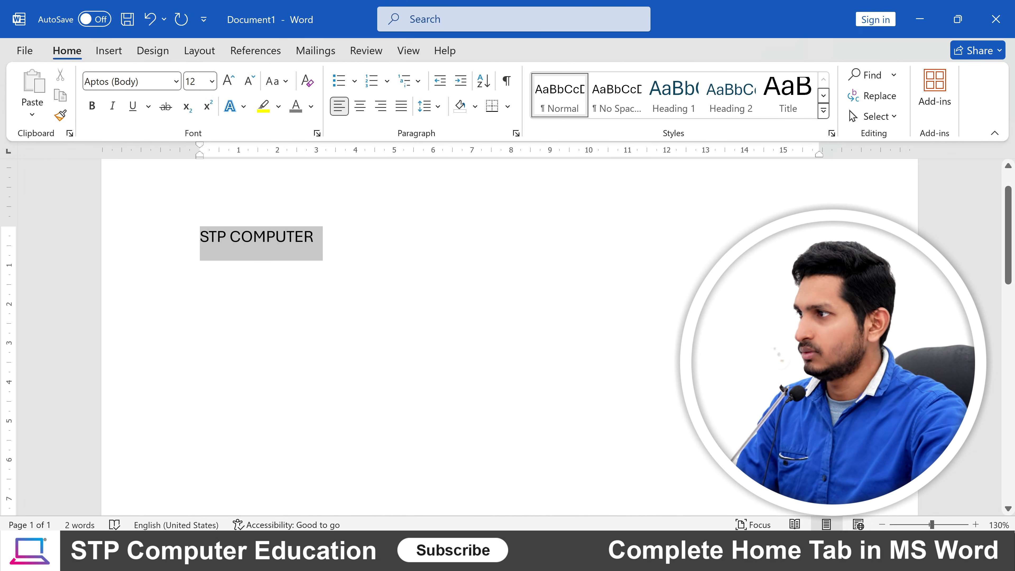
key("ctrl+shift+period")
key("ctrl+shift+period")
key("ctrl+shift+period")
key("ctrl+shift+period")
key("ctrl+shift+period")
key("ctrl+shift+period")
key("ctrl+shift+period")
key("ctrl+shift+period")
key("ctrl+shift+period")
key("ctrl+shift+period")
key("ctrl+shift+period")
key("ctrl+shift+period")
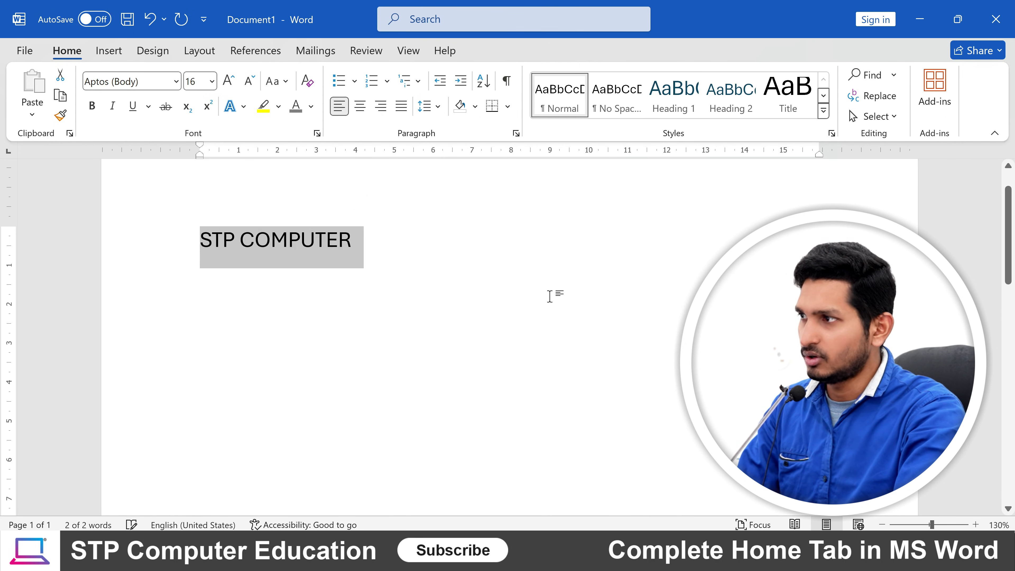
key("ctrl+shift+comma")
key("ctrl+shift+comma")
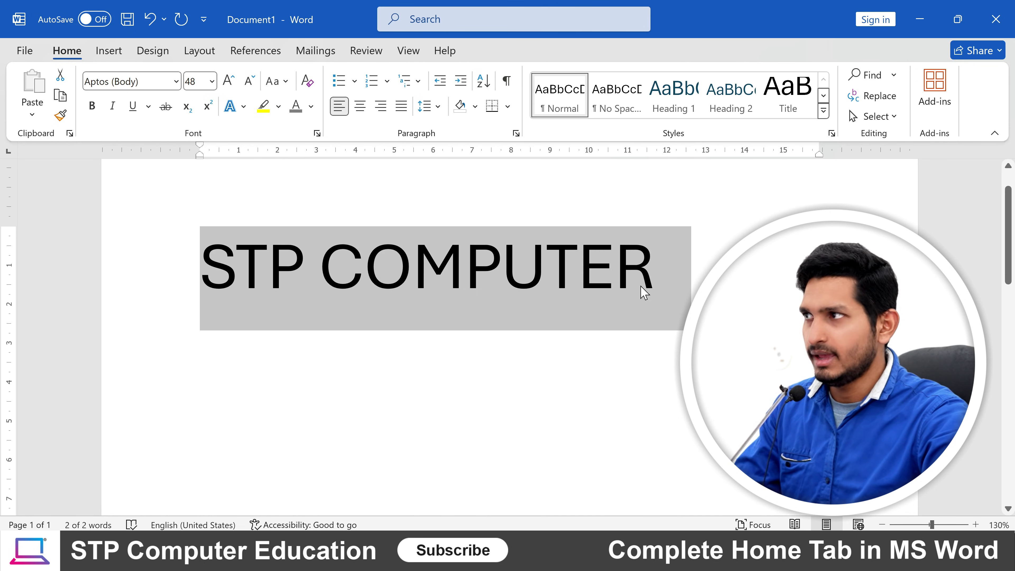
left_click(176, 82)
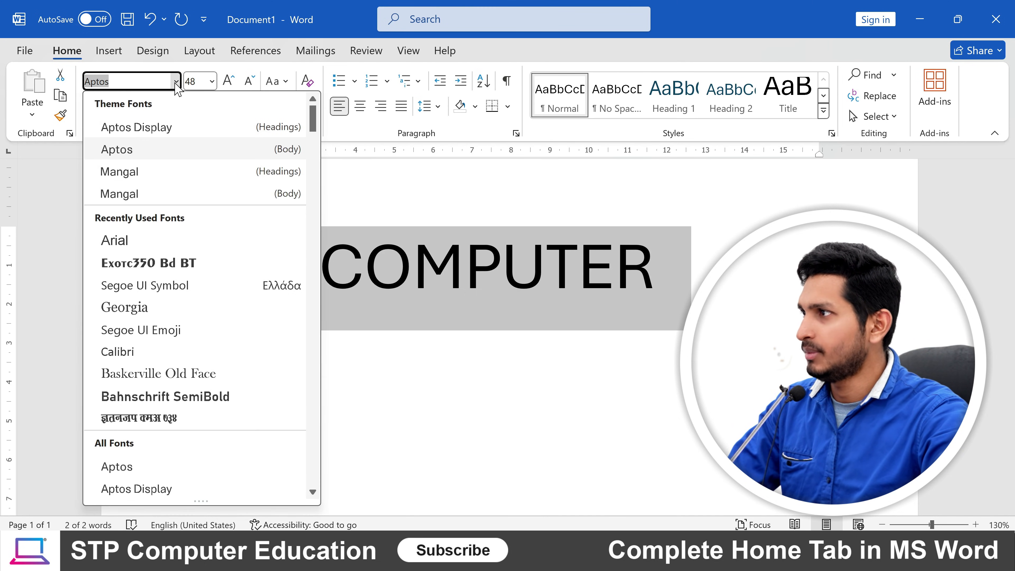
left_click(192, 271)
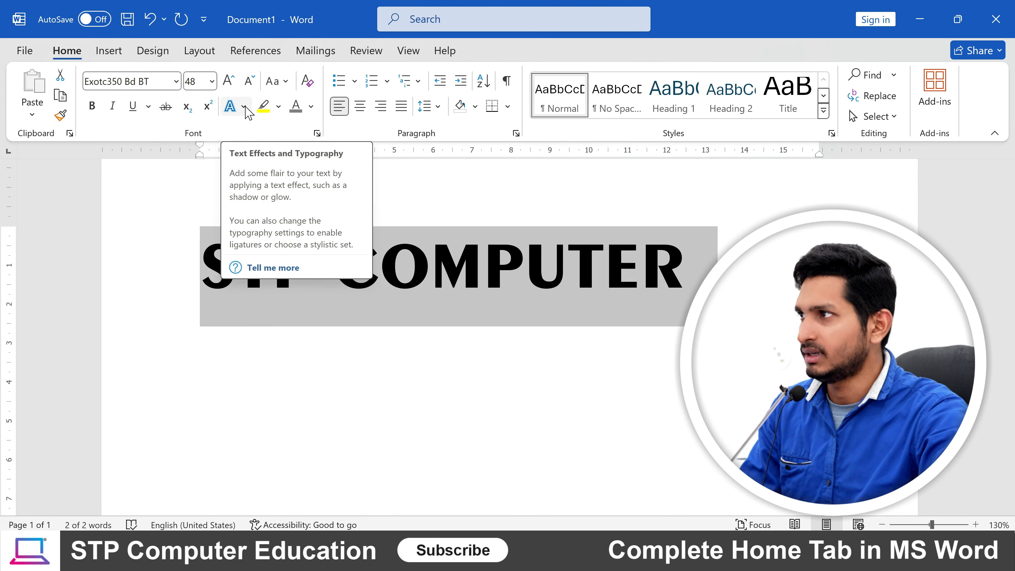
Apply the preset text effect with black fill and purple hard shadow to "STP COMPUTER" and reselect the line.
left_click(244, 106)
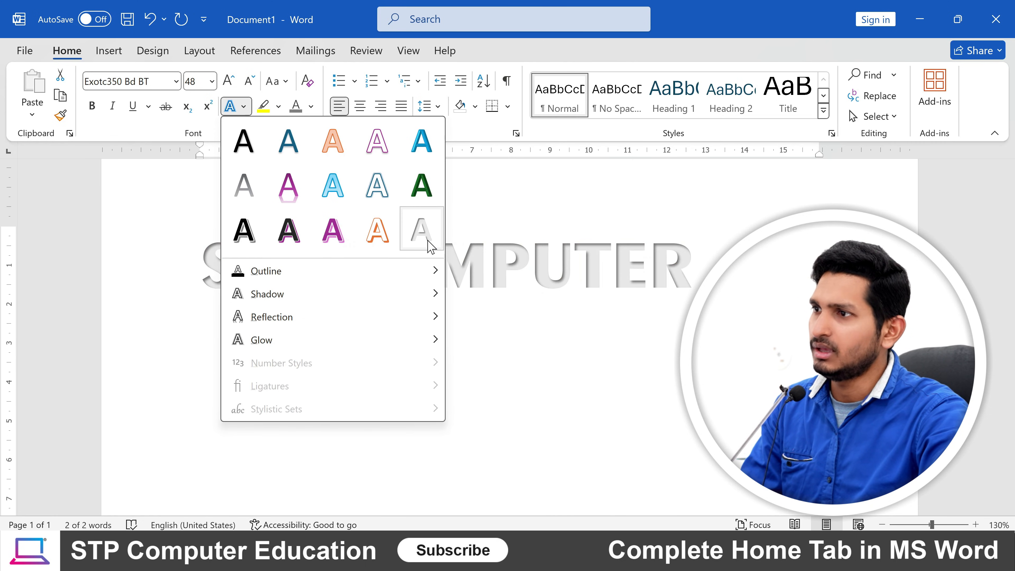
left_click(295, 243)
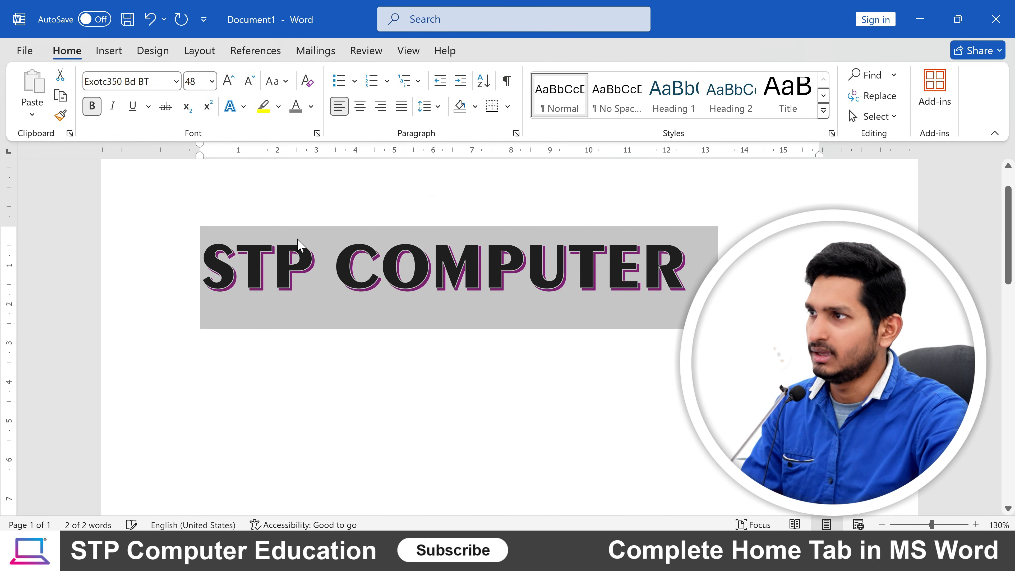
left_click(433, 297)
left_click_drag(203, 267, 693, 267)
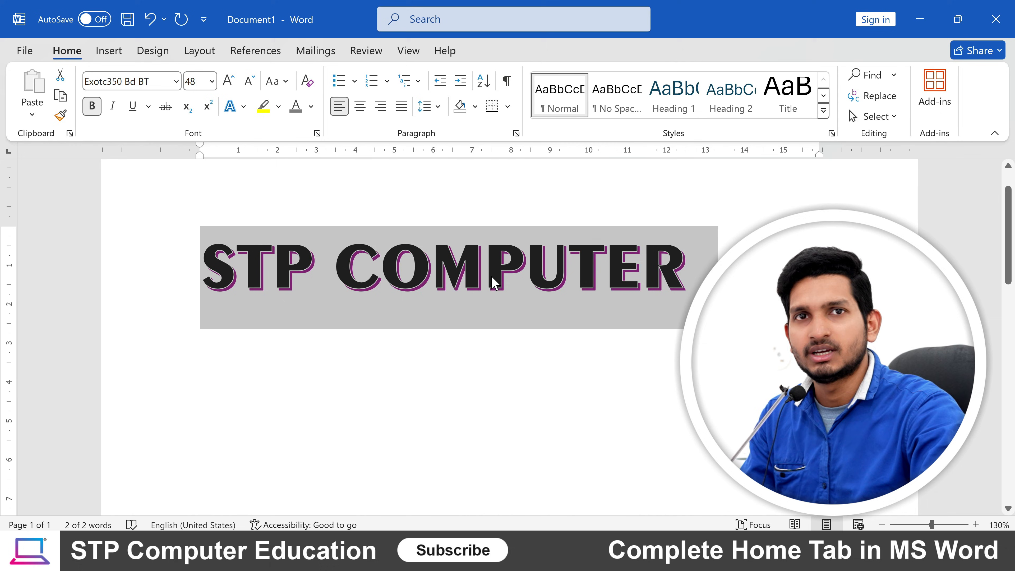
Examine the Outline, Reflection and Glow options among the text effects for the selected "STP COMPUTER" line.
left_click(239, 107)
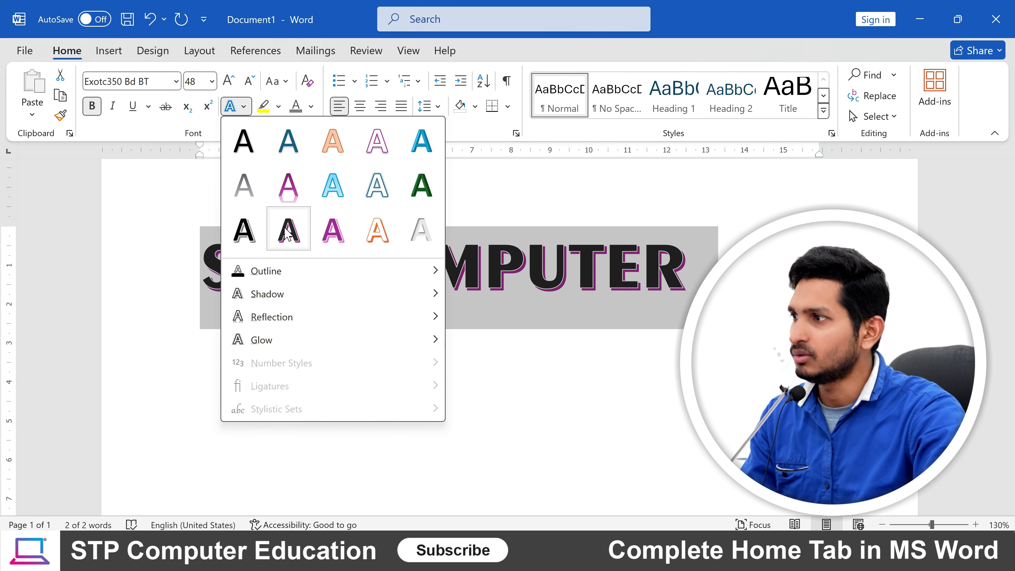
mouse_move(272, 279)
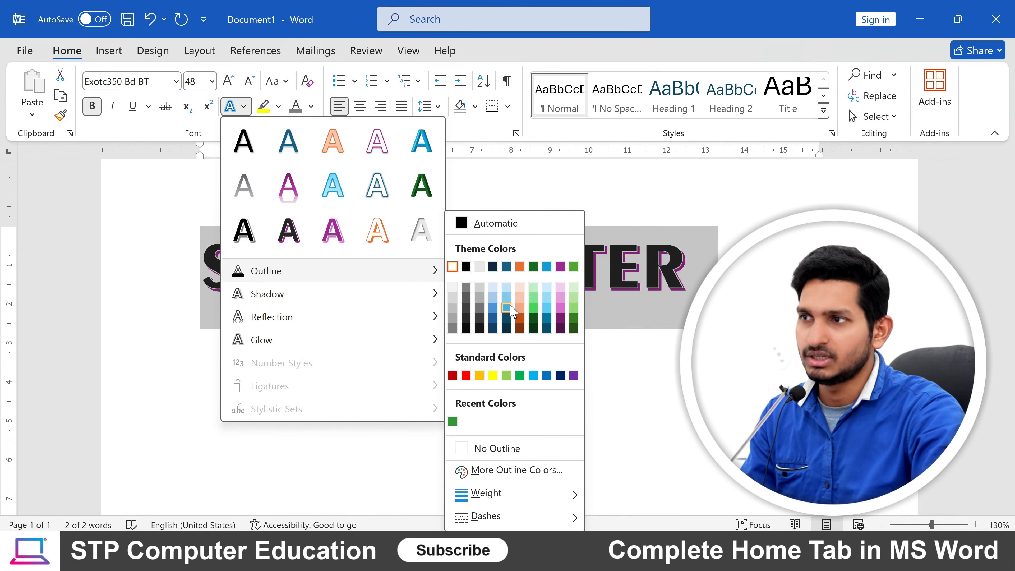
left_click(699, 275)
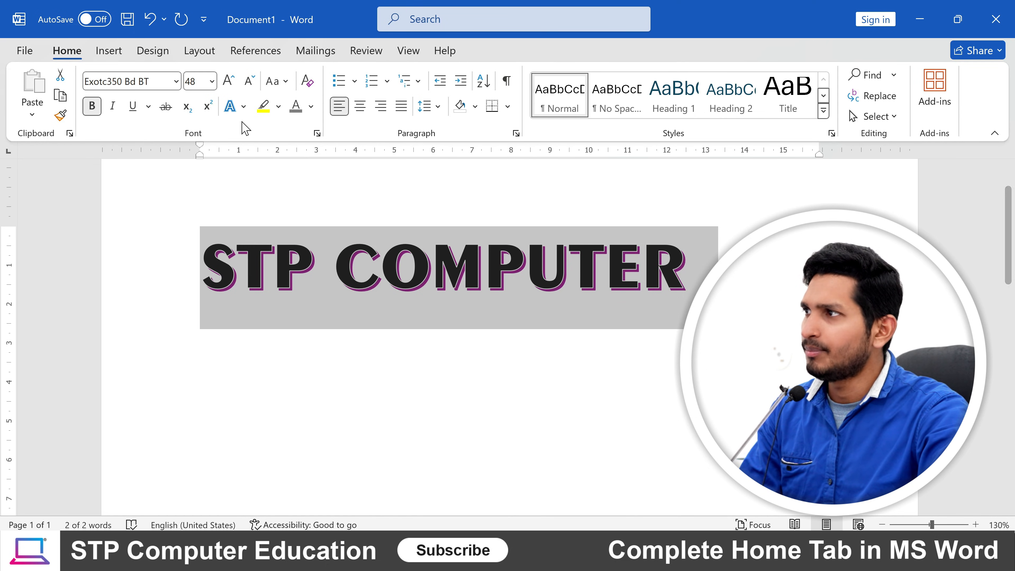
left_click(243, 106)
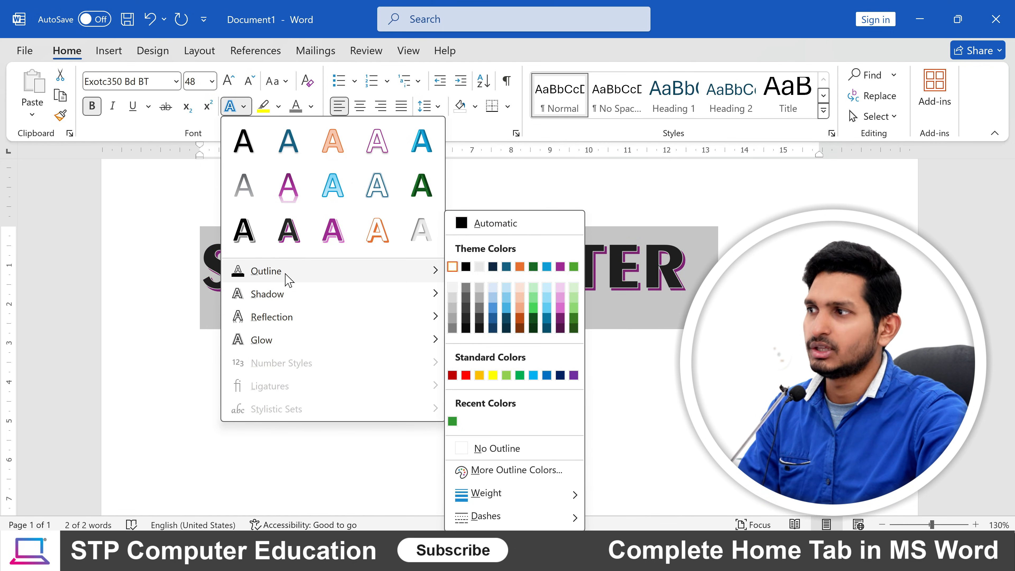
mouse_move(281, 322)
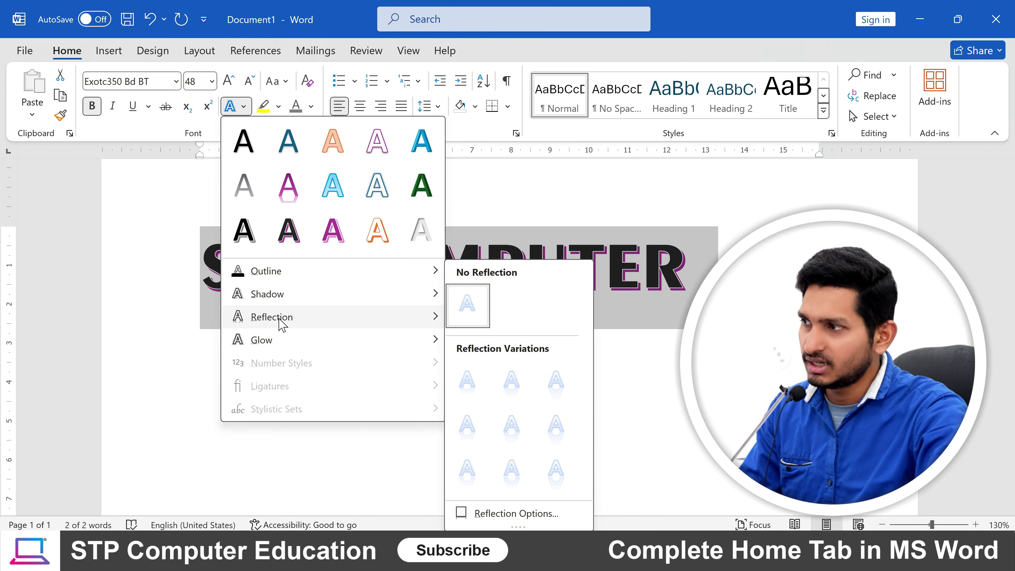
mouse_move(280, 348)
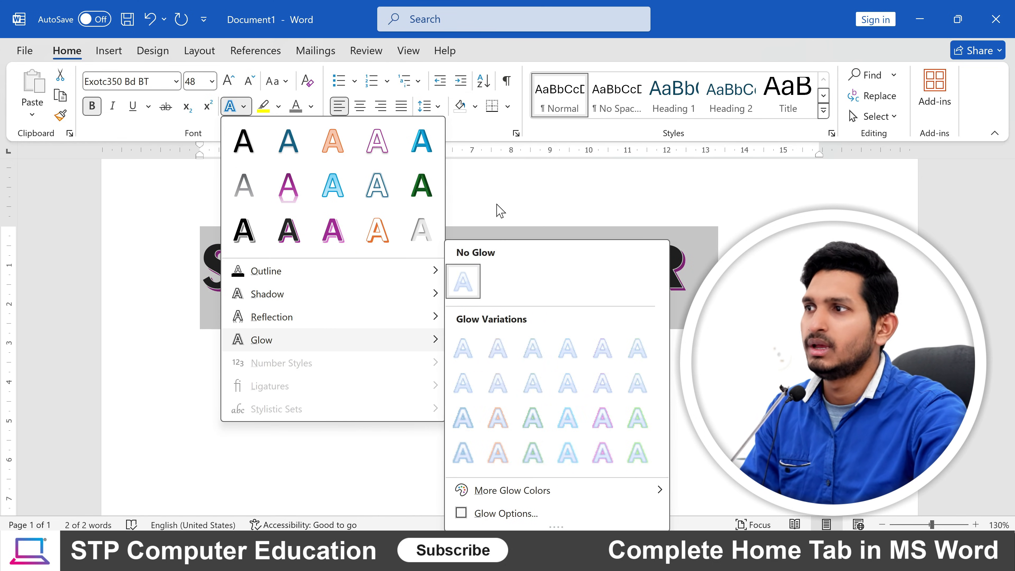
left_click(510, 238)
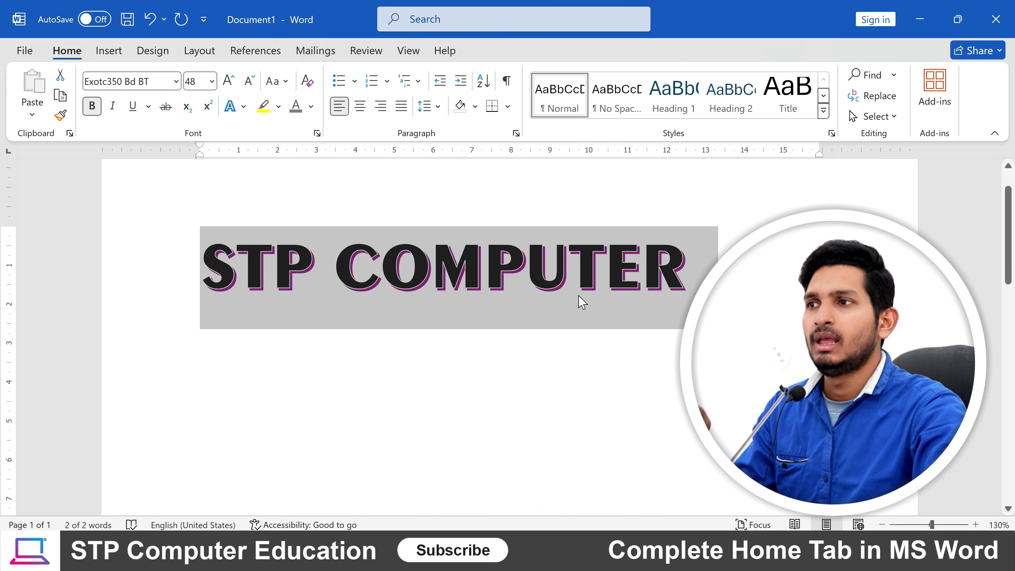
left_click(570, 286)
left_click_drag(201, 280, 654, 324)
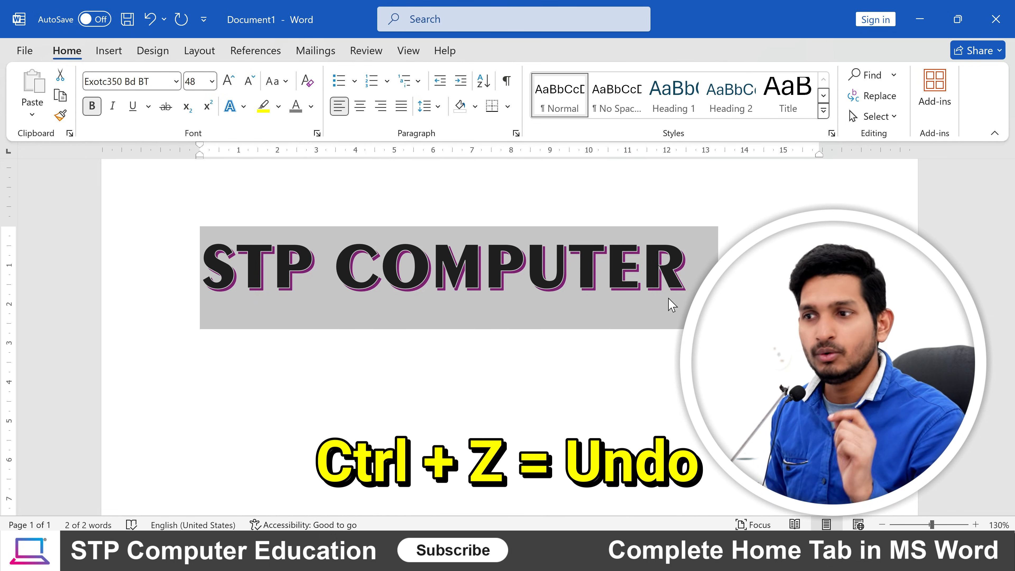
Undo the text effect, font and size changes on "STP COMPUTER" back to size 16, redoing some of them on the way.
key("ctrl+z")
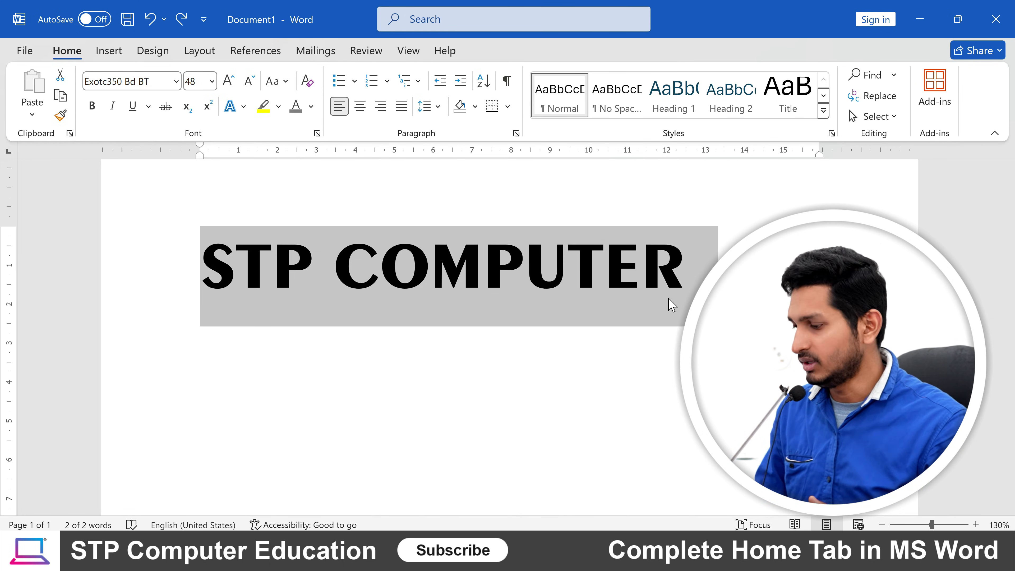
key("ctrl+z")
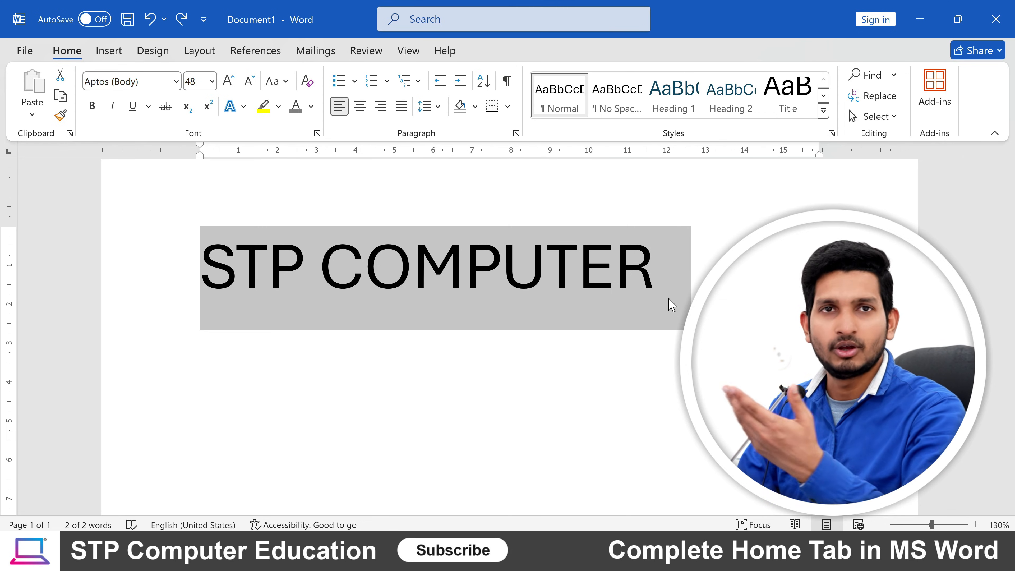
key("ctrl+z")
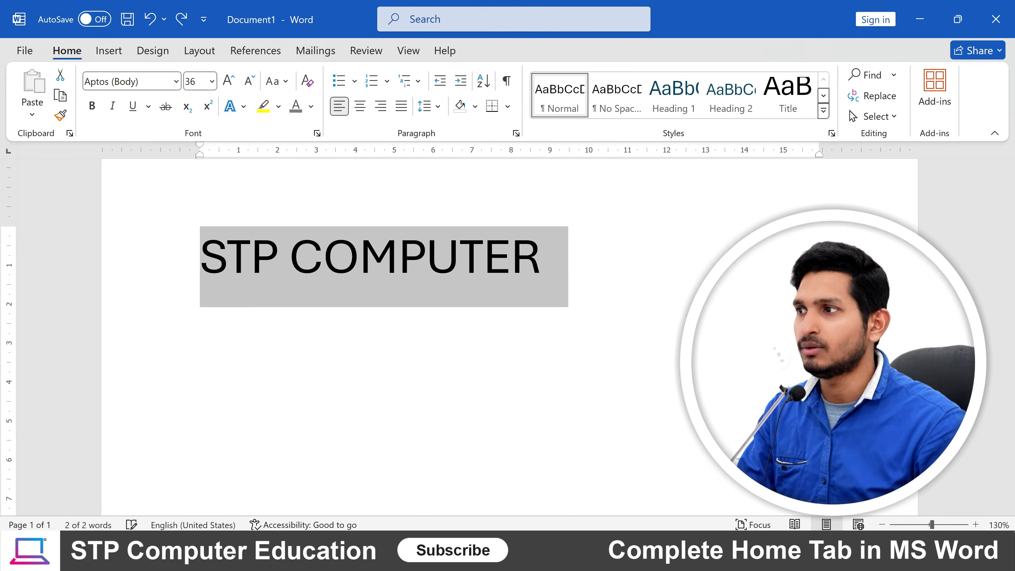
key("ctrl+y")
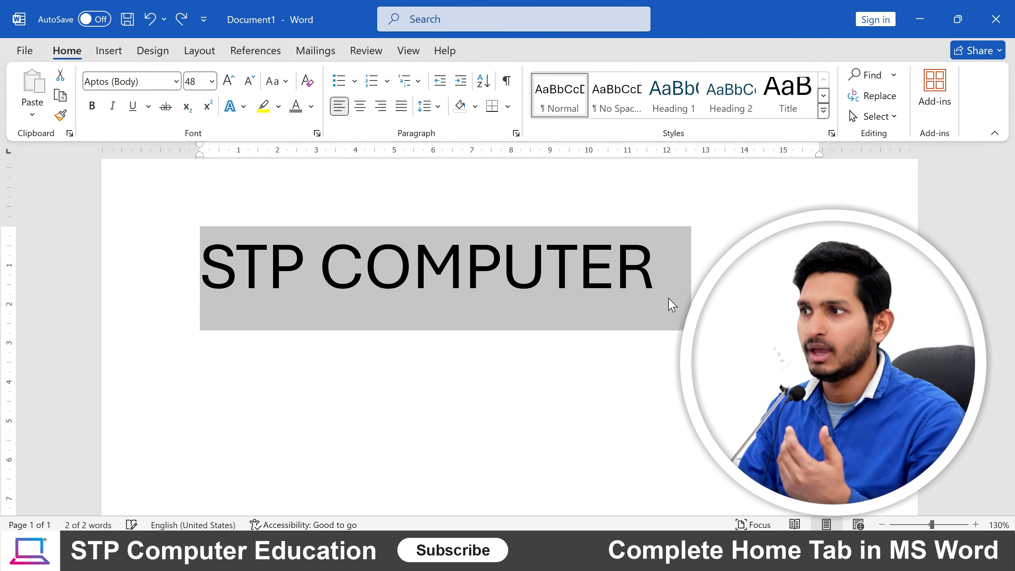
key("ctrl+y")
key("ctrl+z")
key("ctrl+z")
key("ctrl+z")
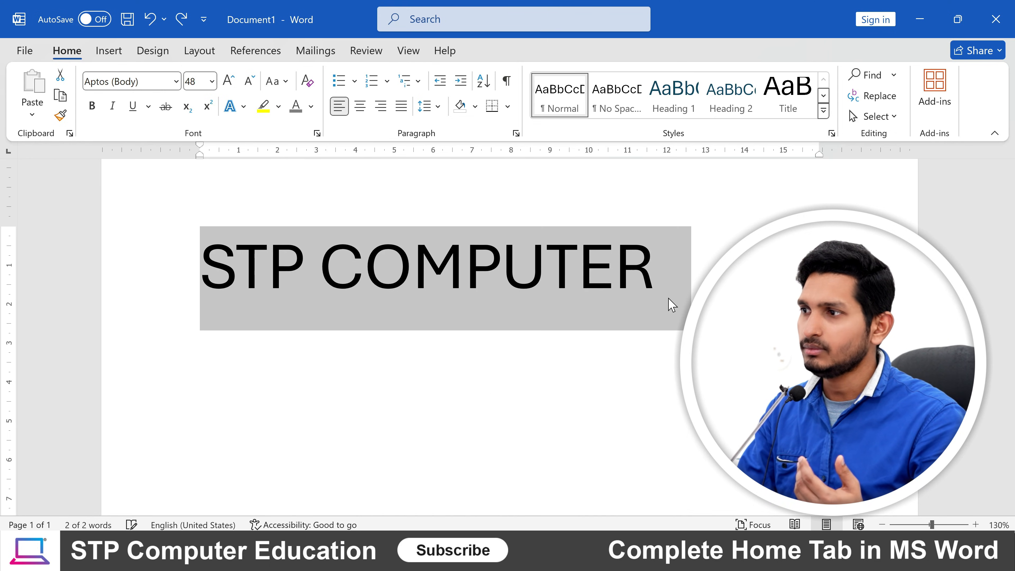
key("ctrl+z")
key("ctrl+z")
key("ctrl+z")
key("ctrl+z")
key("ctrl+z")
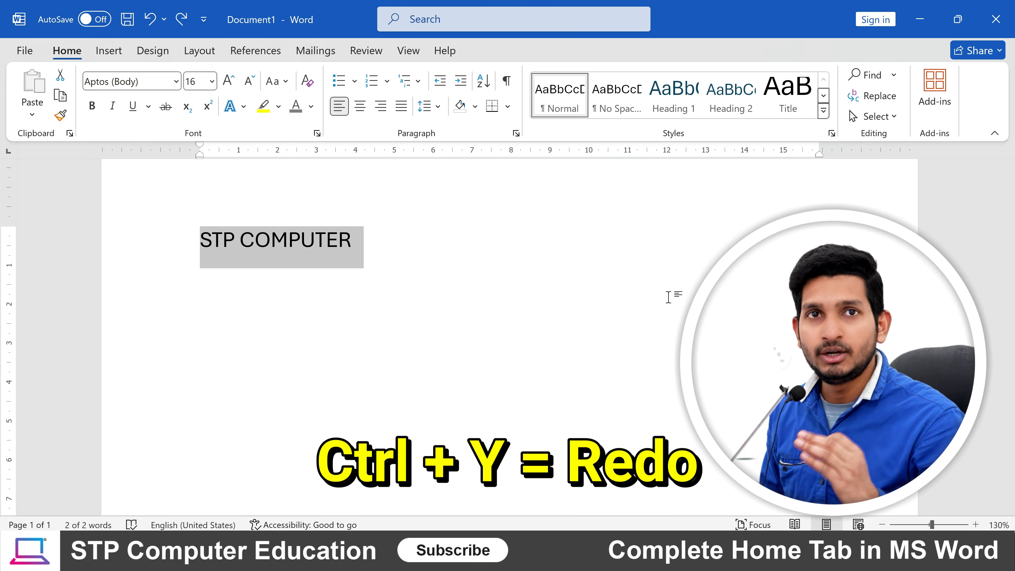
Redo the undone size, font and text effect changes up to Exotc350 Bd BT at size 48 with the purple-shadow effect.
key("ctrl+y")
key("ctrl+y")
key("ctrl+y")
key("ctrl+y")
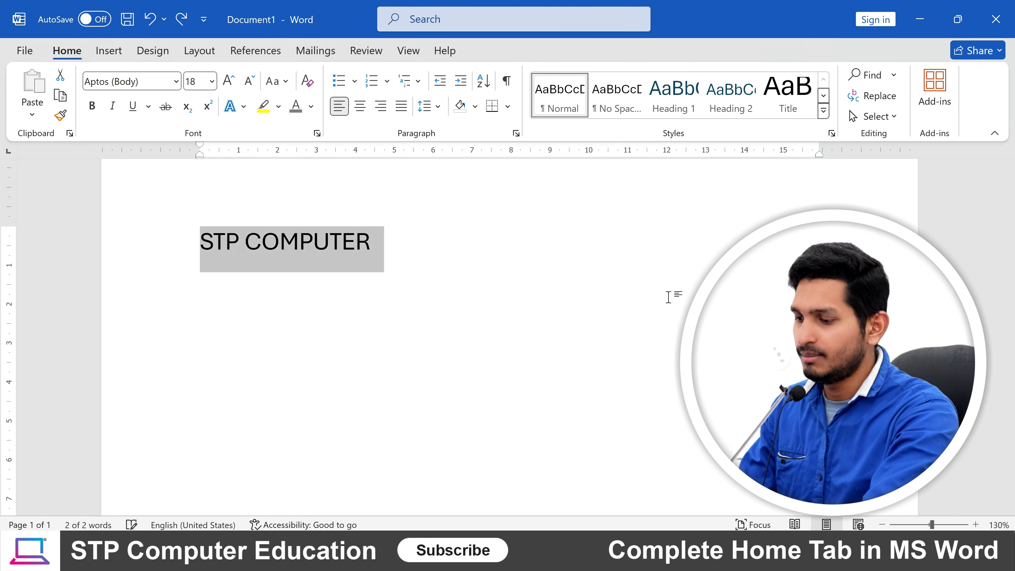
left_click(669, 297)
key("ctrl+y")
key("ctrl+y")
key("ctrl+y")
key("ctrl+y")
key("ctrl+y")
key("ctrl+y")
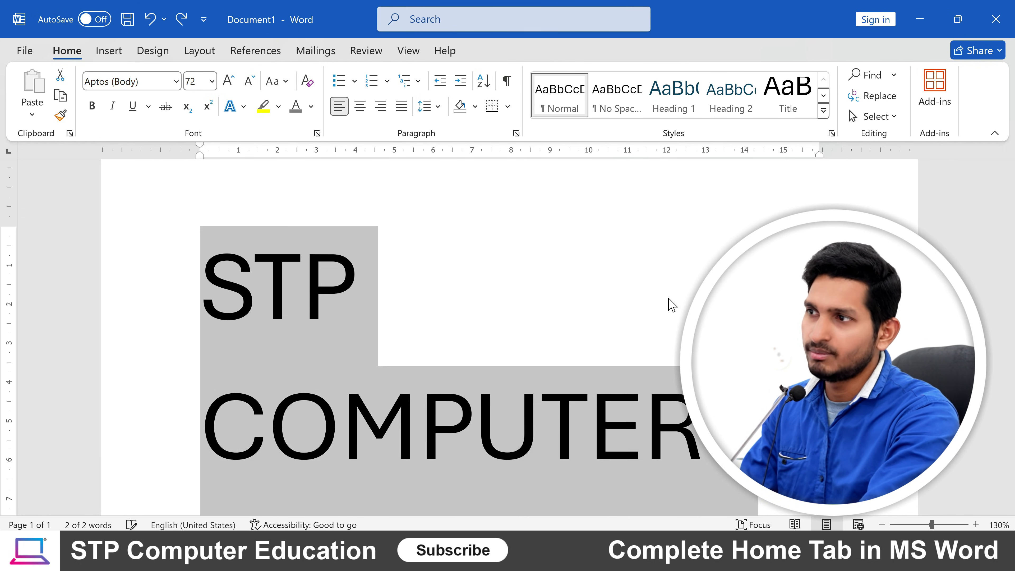
key("ctrl+z")
key("ctrl+z")
key("ctrl+y")
key("ctrl+y")
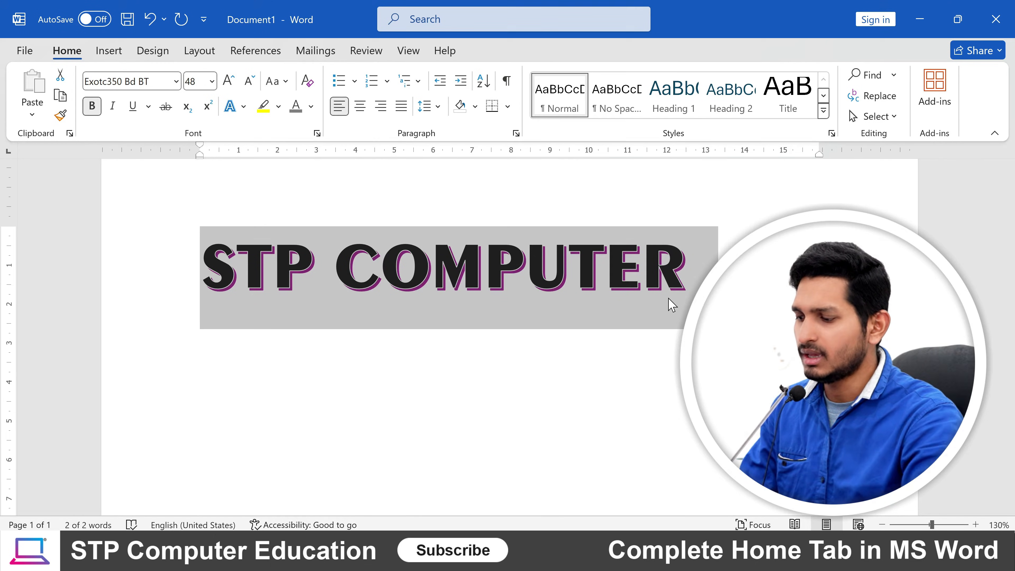
Undo and redo the purple-shadow text effect repeatedly, leaving "STP COMPUTER" in plain black Exotc350 Bd BT at size 48.
key("ctrl+z")
key("ctrl+z")
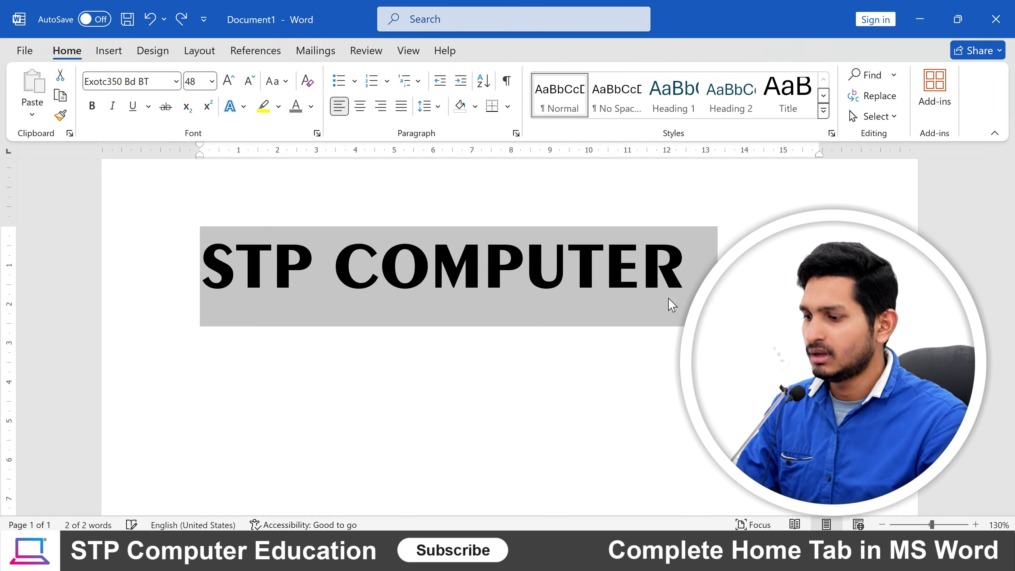
key("ctrl+y")
key("ctrl+y")
key("ctrl+z")
key("ctrl+z")
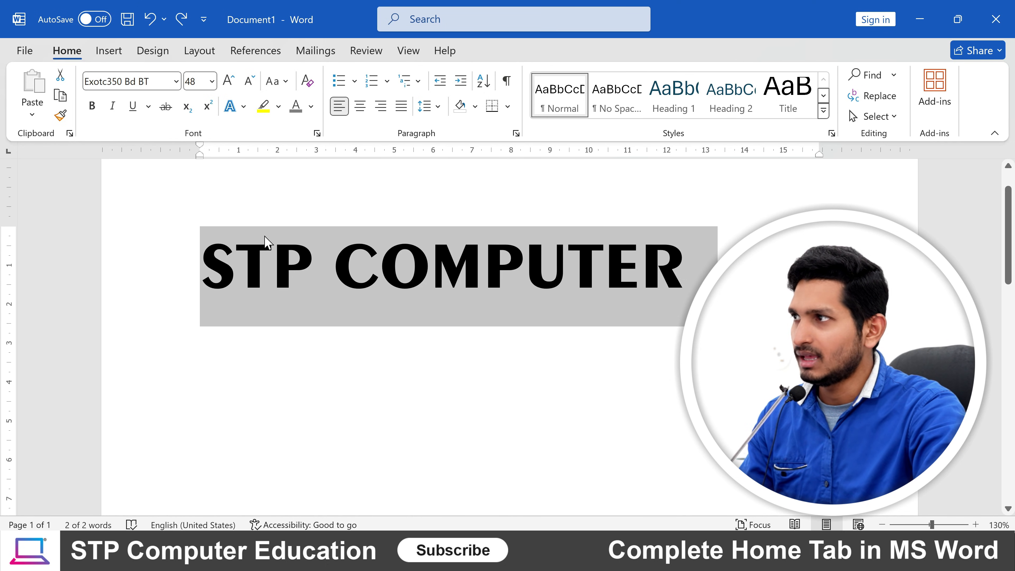
Add a red outline from the standard colors to the "STP COMPUTER" text.
left_click(236, 106)
mouse_move(278, 272)
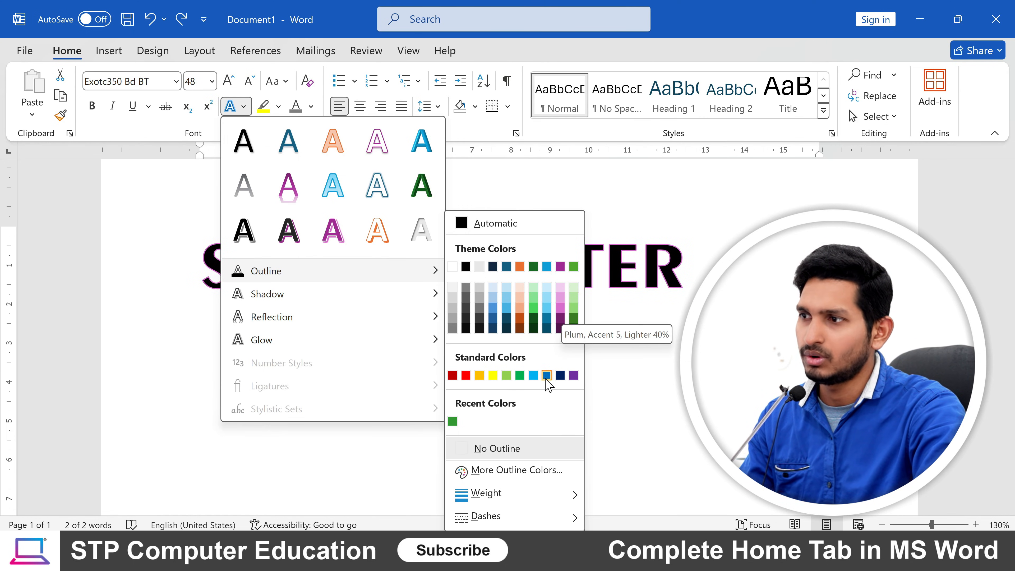
left_click(466, 376)
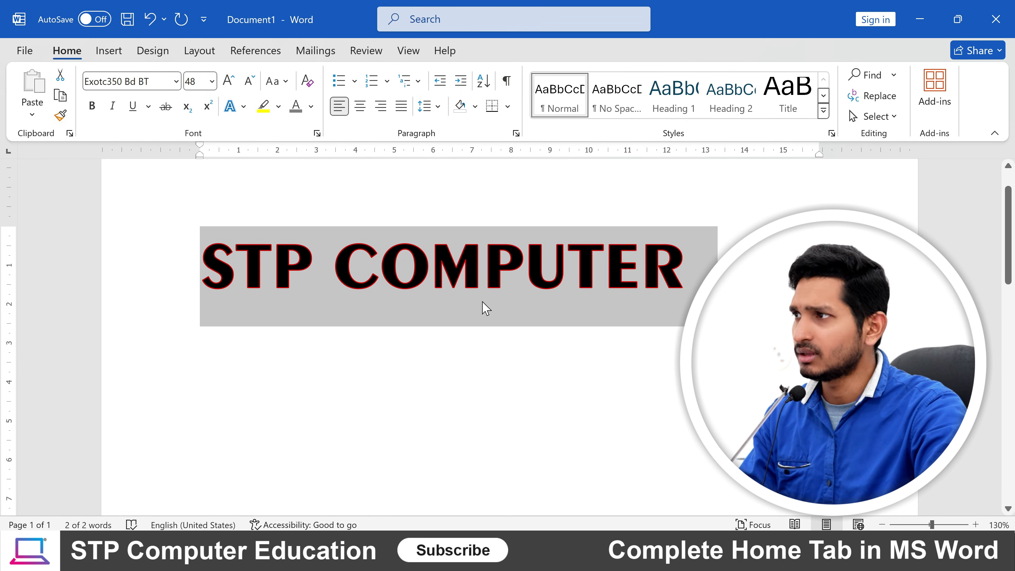
Examine the outline weight and dash options and the text shadow variations for "STP COMPUTER" without applying any.
left_click(243, 106)
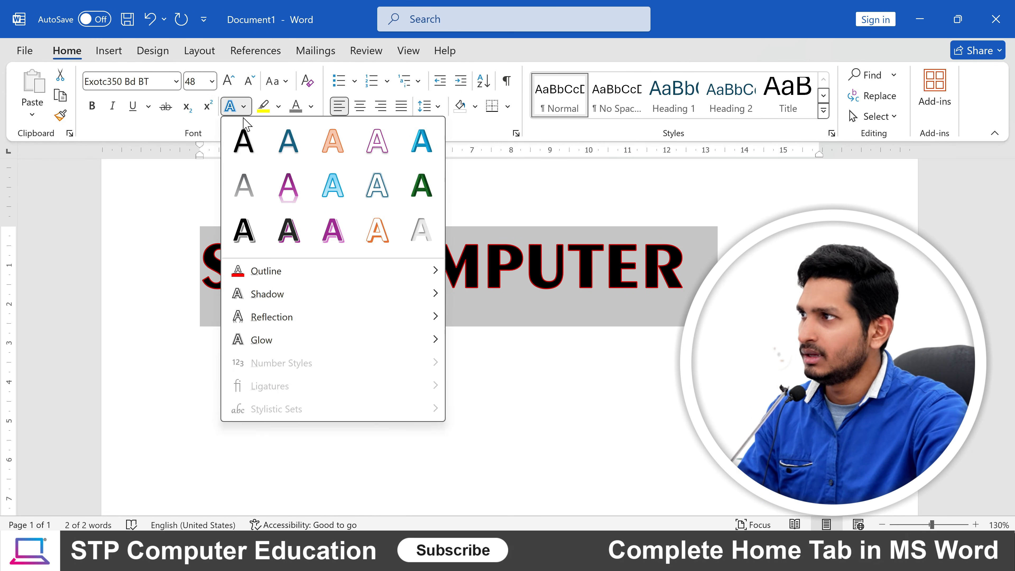
mouse_move(399, 278)
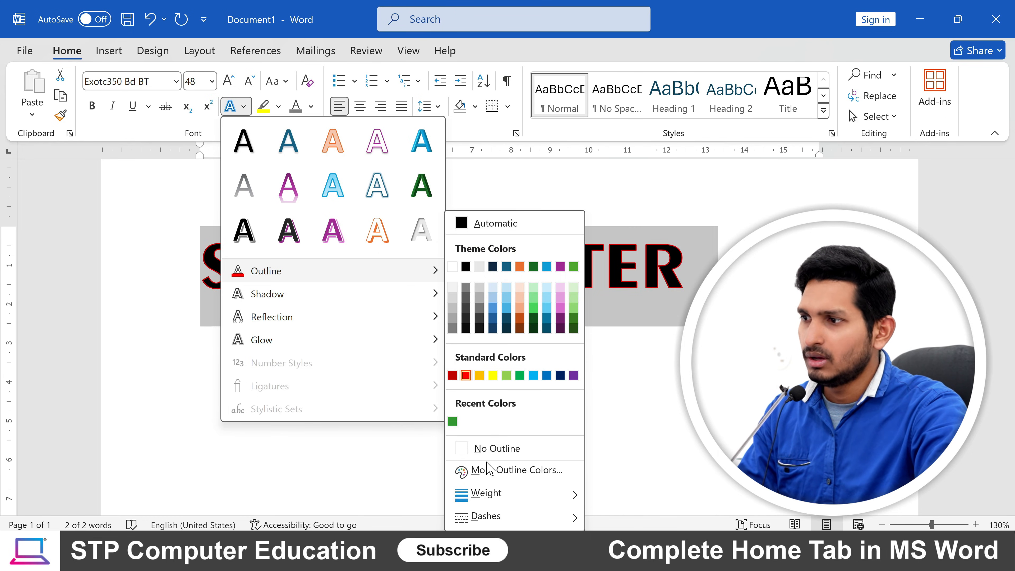
mouse_move(530, 500)
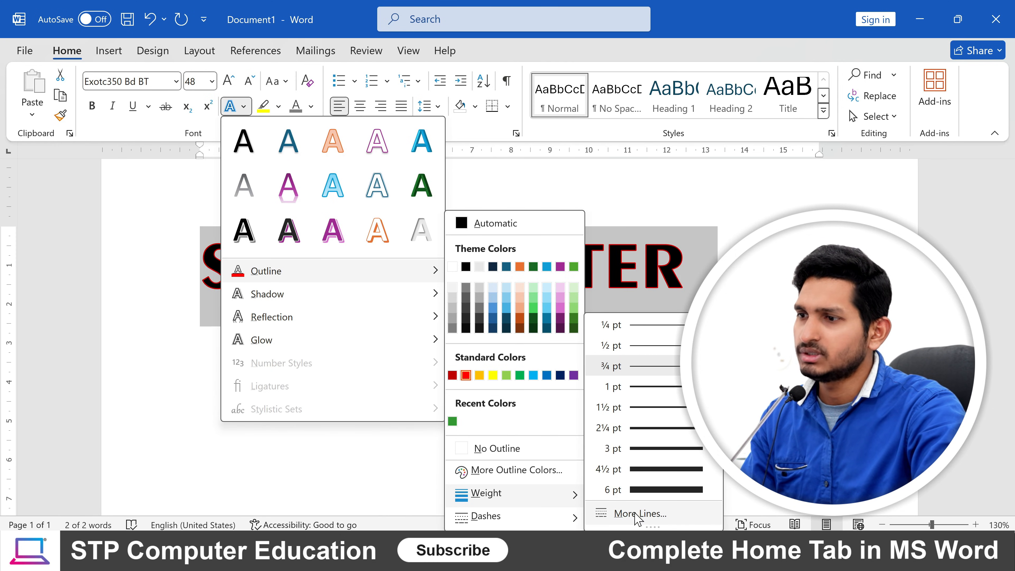
mouse_move(497, 517)
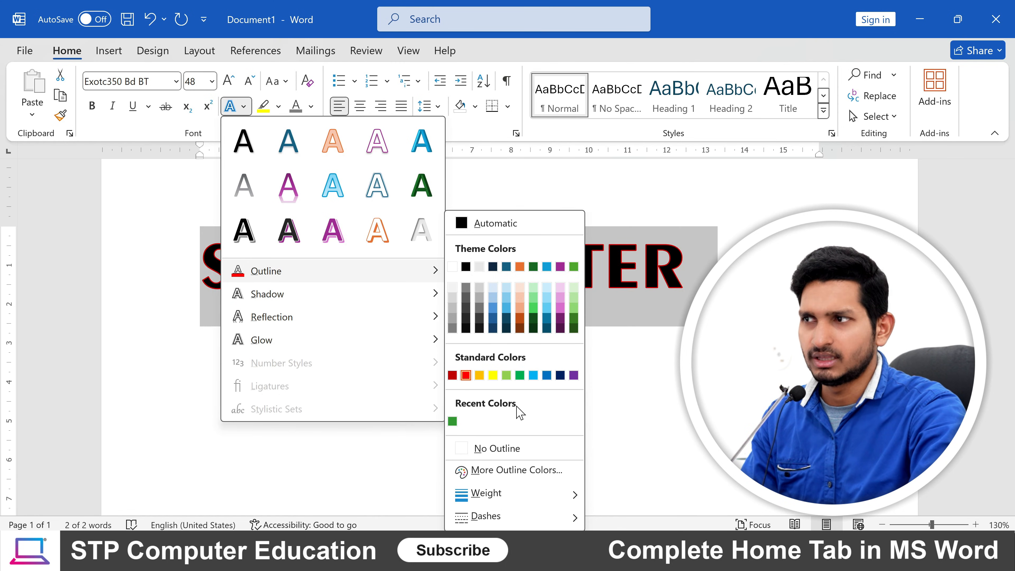
mouse_move(272, 305)
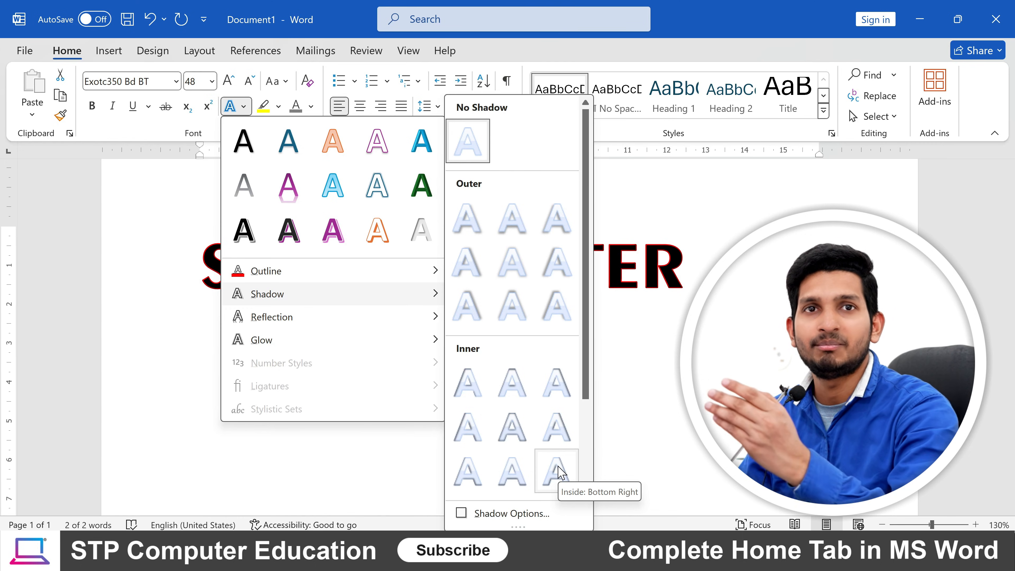
left_click(675, 308)
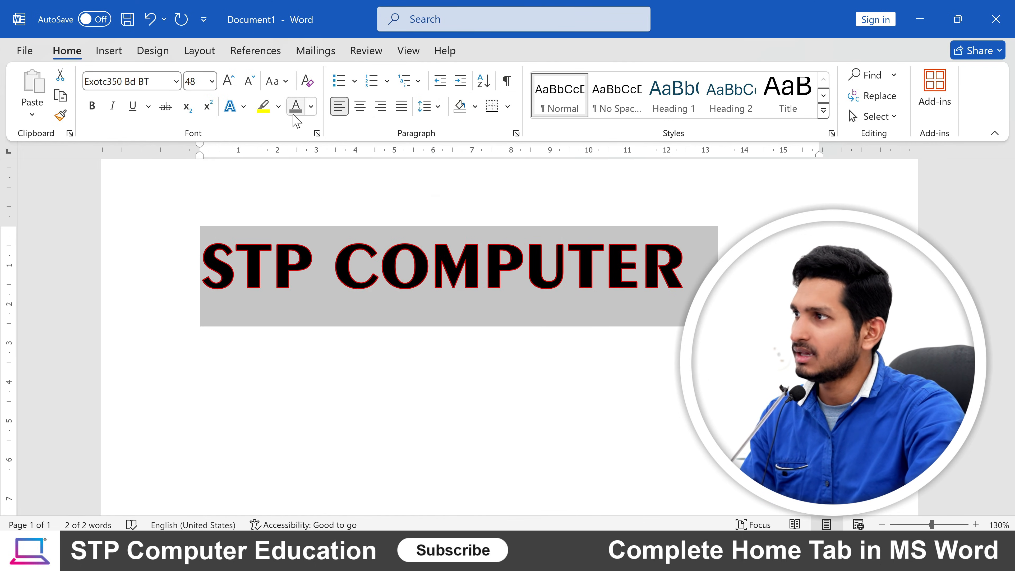
Color the "STP COMPUTER" text orange from the standard colors and align it to the right.
left_click(311, 106)
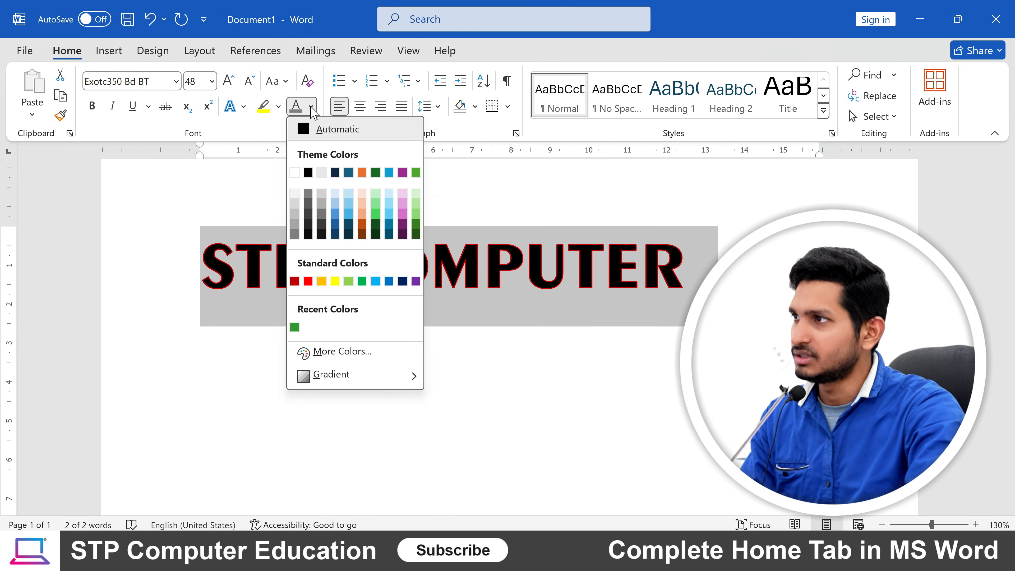
left_click(323, 282)
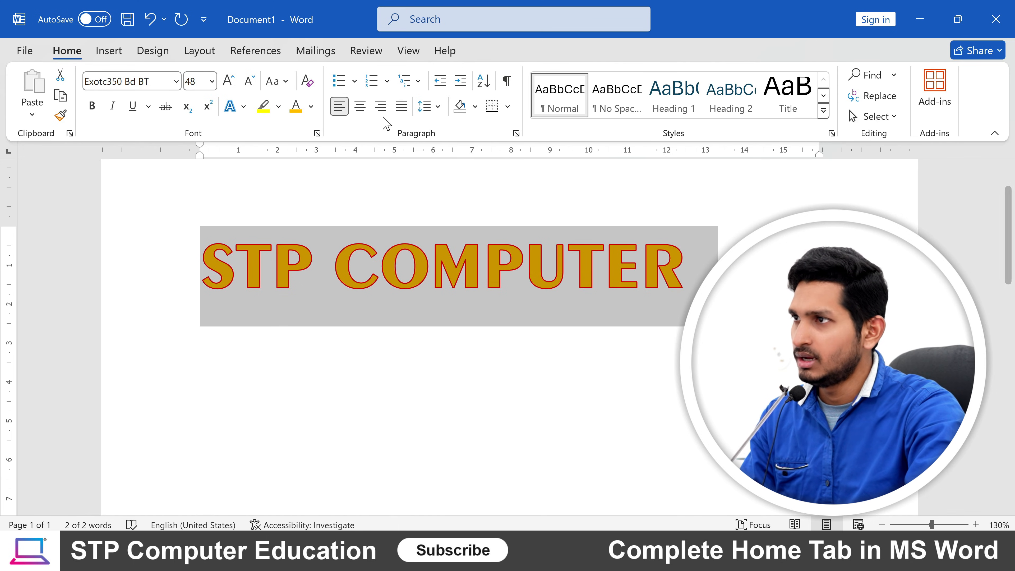
left_click(380, 106)
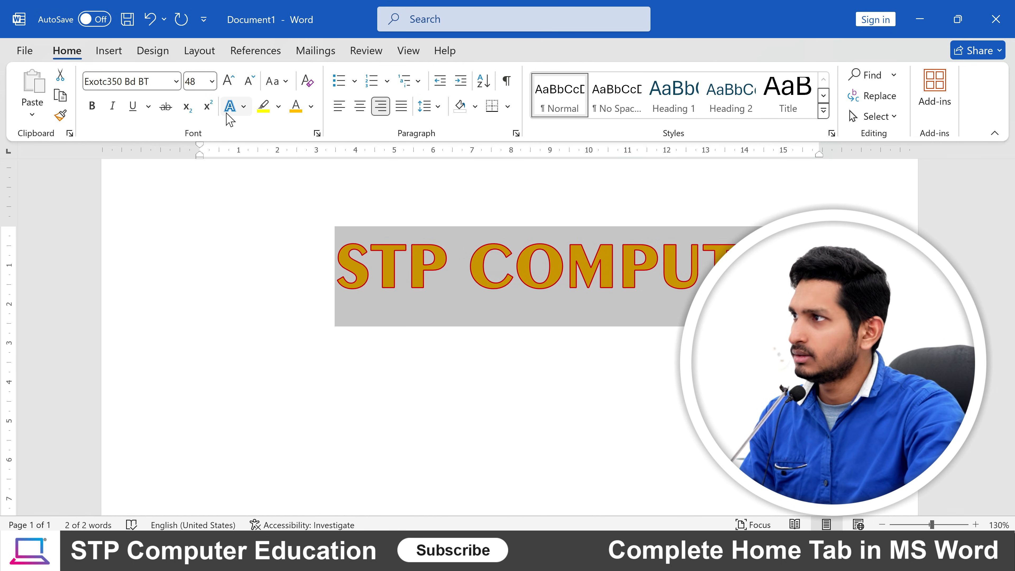
Browse the shadow variations and apply the outer shadow offset to the bottom to the "STP COMPUTER" text.
left_click(242, 107)
mouse_move(283, 295)
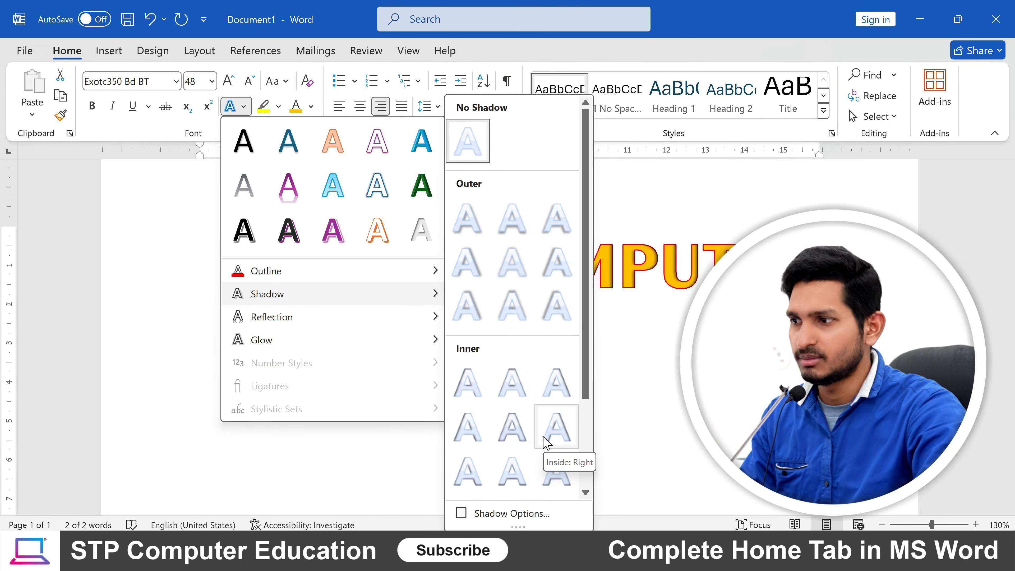
scroll(547, 441, "down", 3)
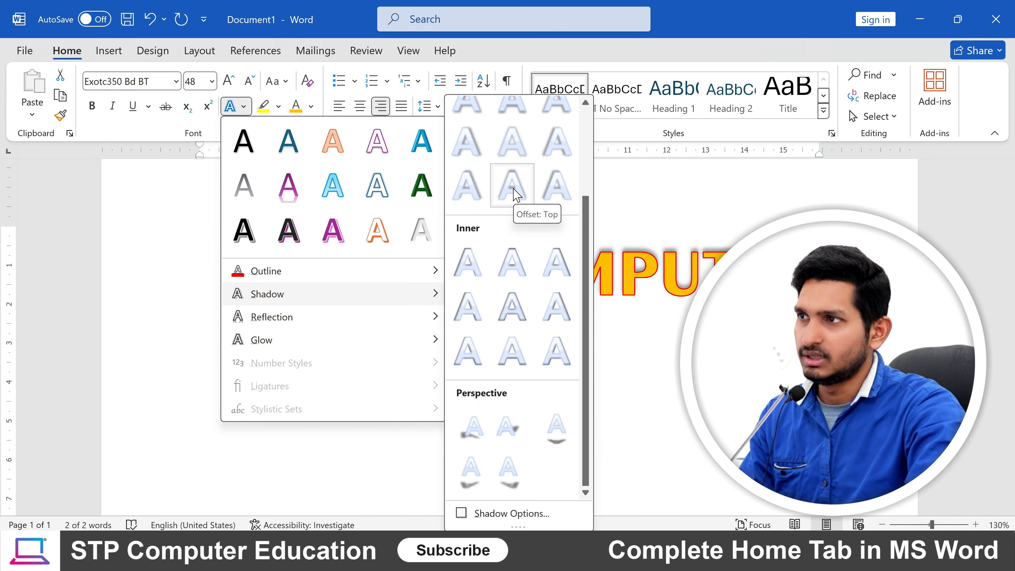
scroll(515, 196, "up", 3)
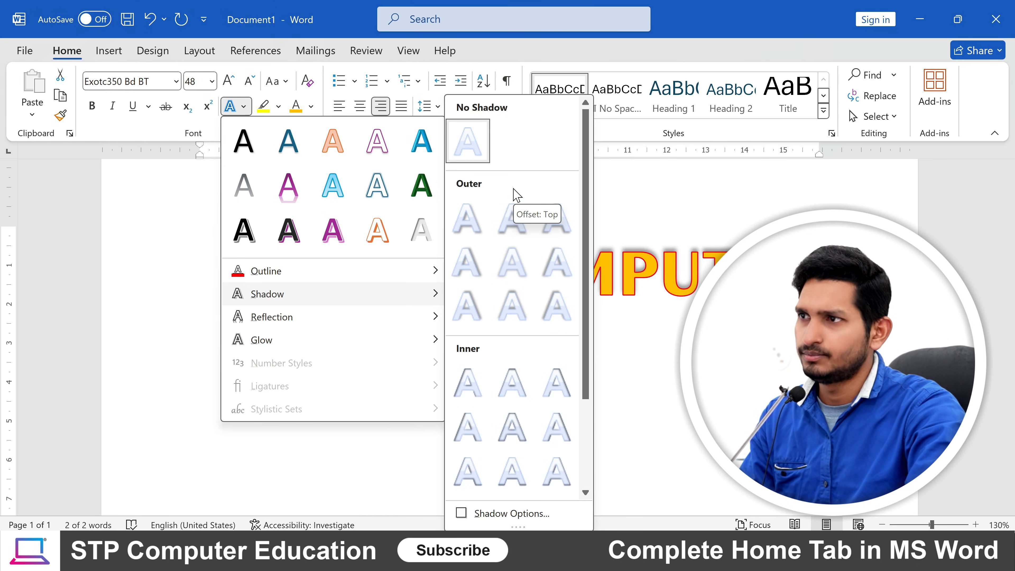
left_click(518, 231)
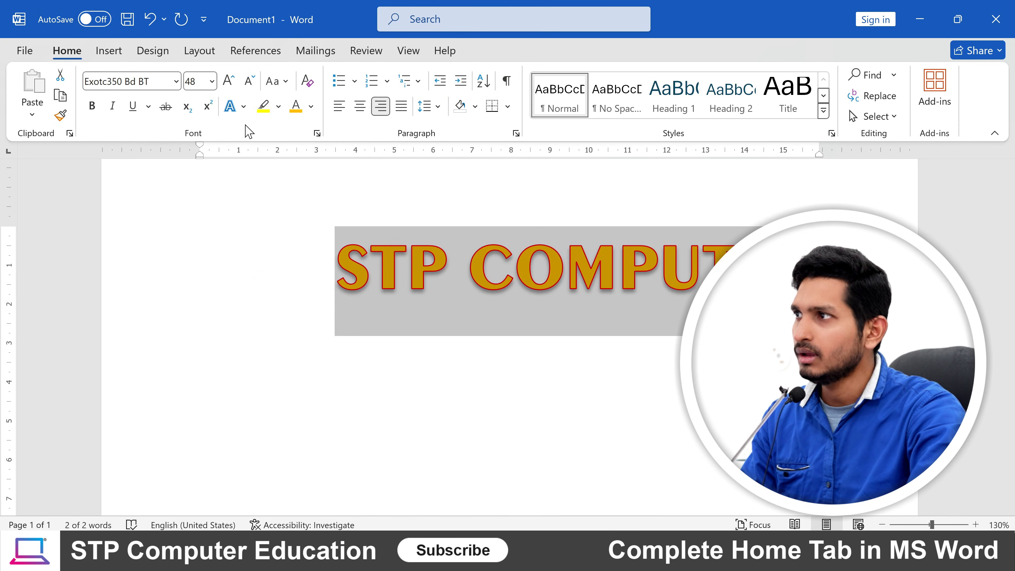
Add a half reflection touching the text to "STP COMPUTER".
left_click(242, 106)
mouse_move(268, 318)
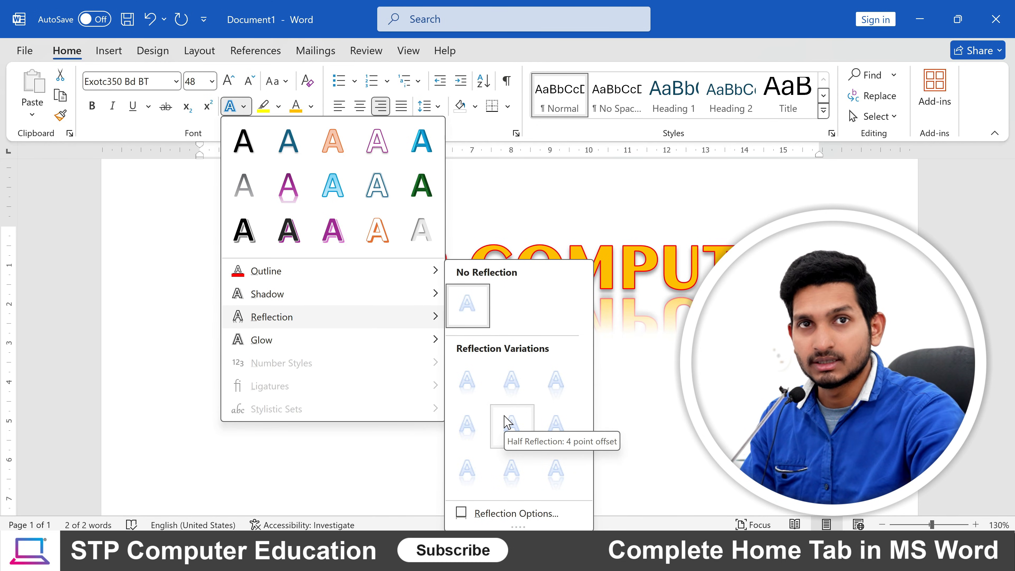
left_click(513, 389)
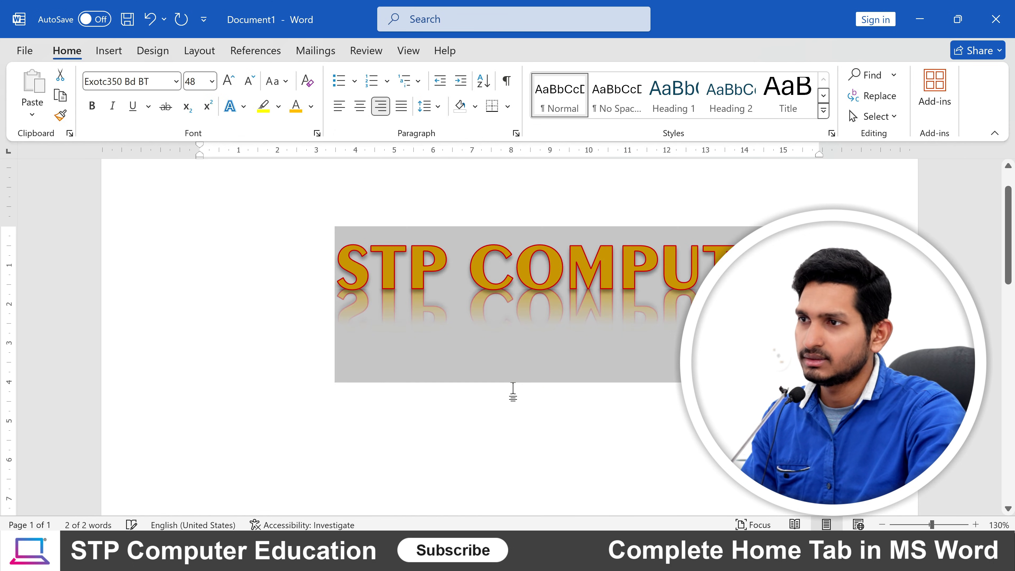
Add the smallest orange, Accent color 2 glow to "STP COMPUTER" and clear the selection.
left_click(231, 106)
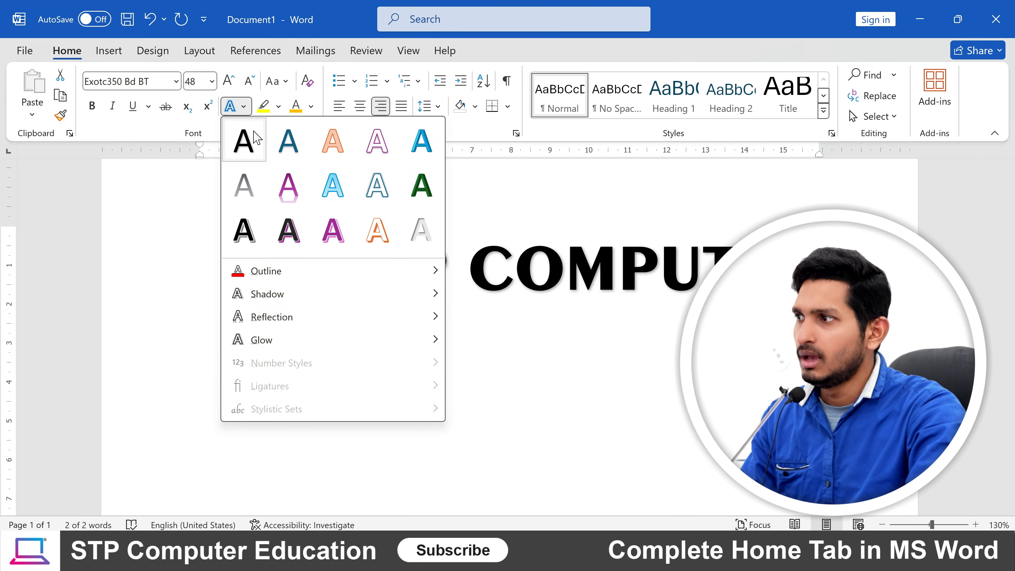
mouse_move(267, 351)
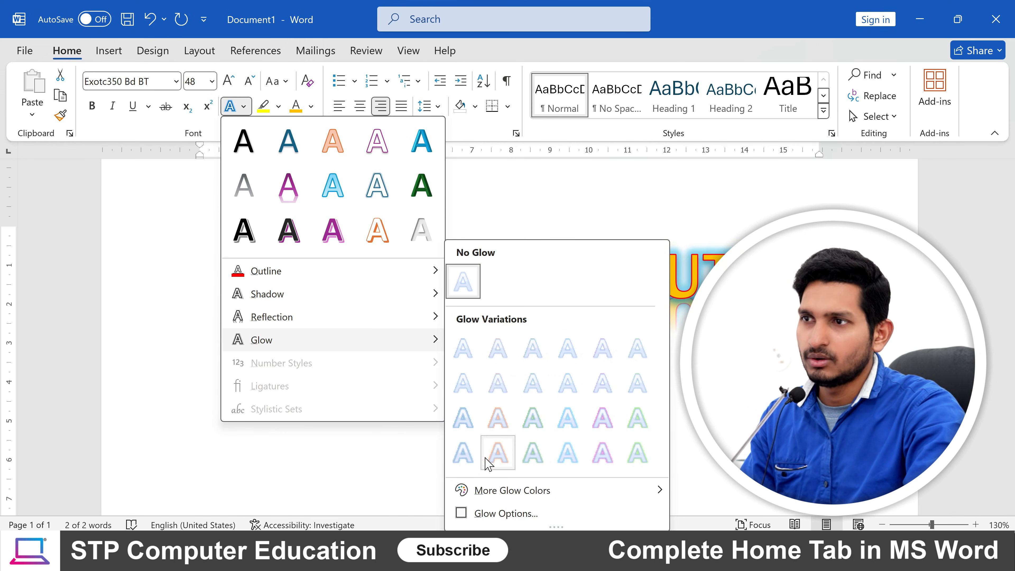
mouse_move(601, 493)
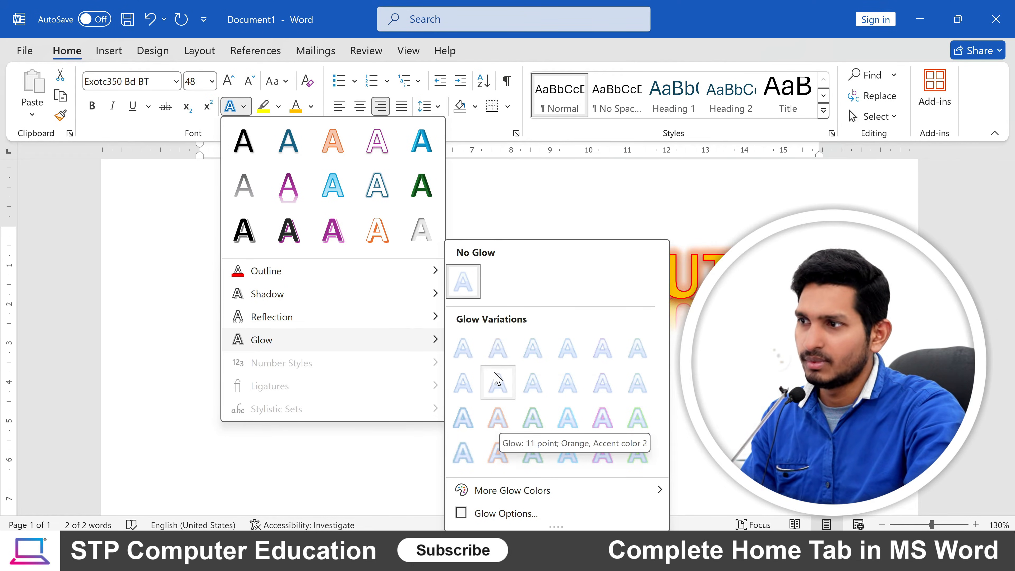
left_click(501, 359)
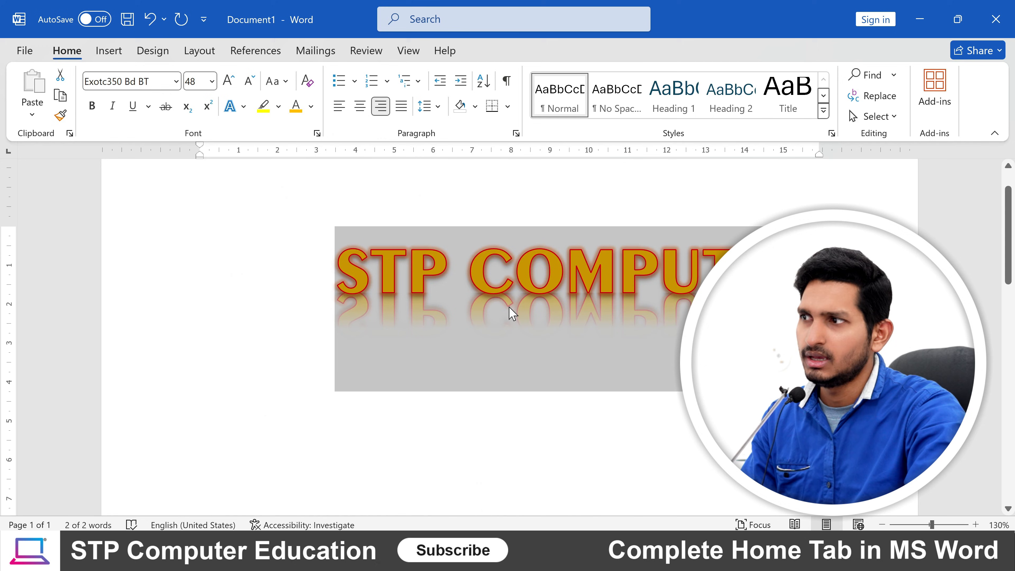
left_click(482, 281)
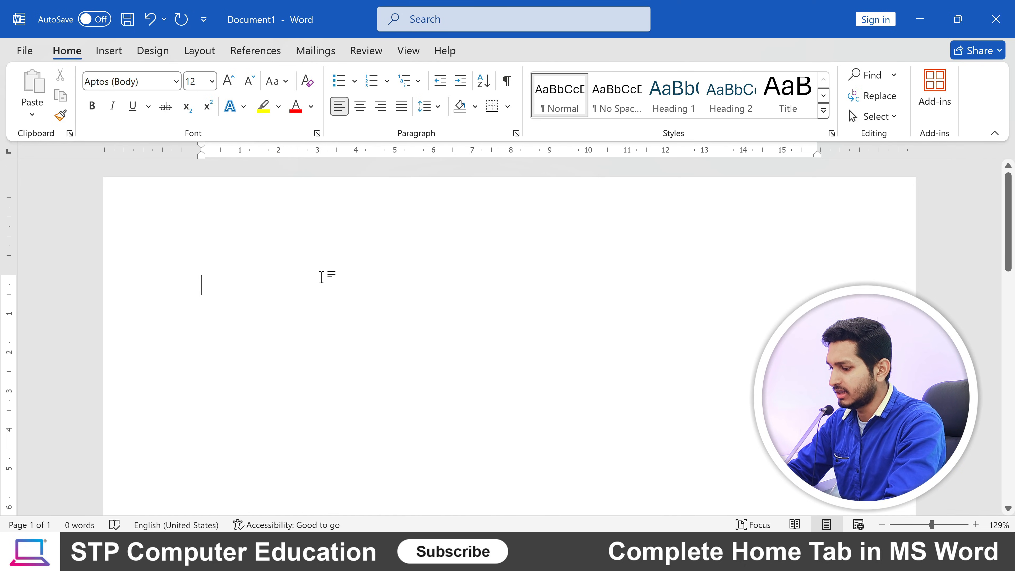
Enter "INDIA" in the blank document and enlarge the word to font size 72.
type("INDIA")
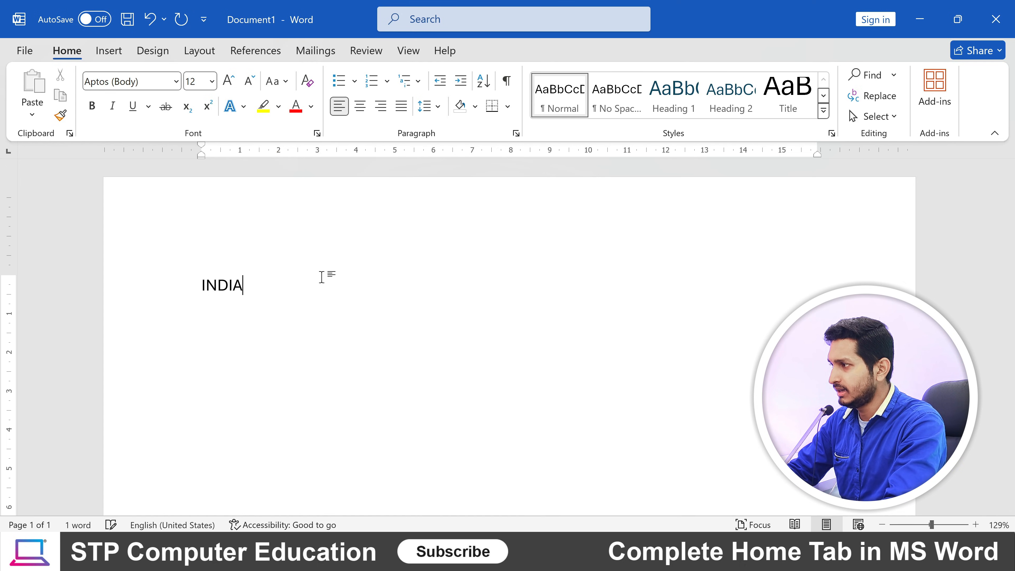
left_click_drag(244, 285, 200, 285)
key("ctrl+shift+period")
key("ctrl+shift+period")
key("ctrl+shift+period")
key("ctrl+shift+period")
key("ctrl+shift+period")
key("ctrl+shift+period")
key("ctrl+shift+period")
key("ctrl+shift+period")
key("ctrl+shift+period")
key("ctrl+shift+period")
key("ctrl+shift+period")
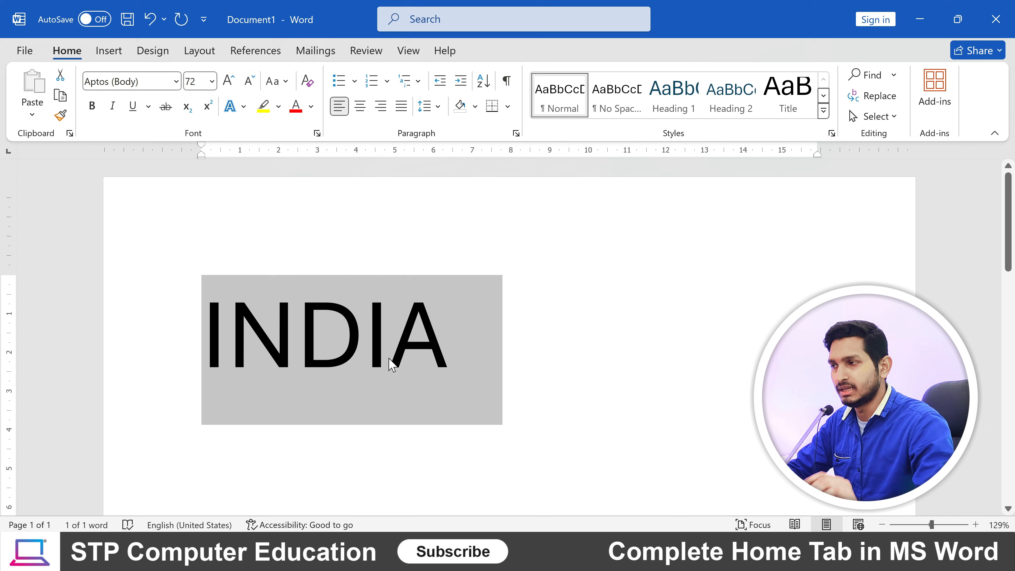
Change the font of "INDIA" to Exotc350 Bd BT and clear the selection.
scroll(400, 355, "down", 1)
left_click(175, 81)
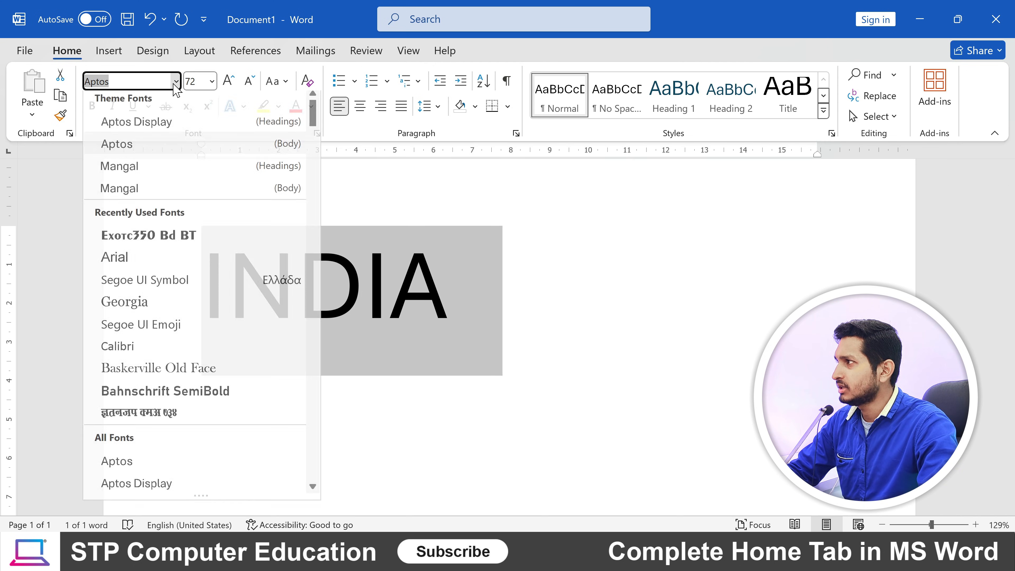
left_click(166, 242)
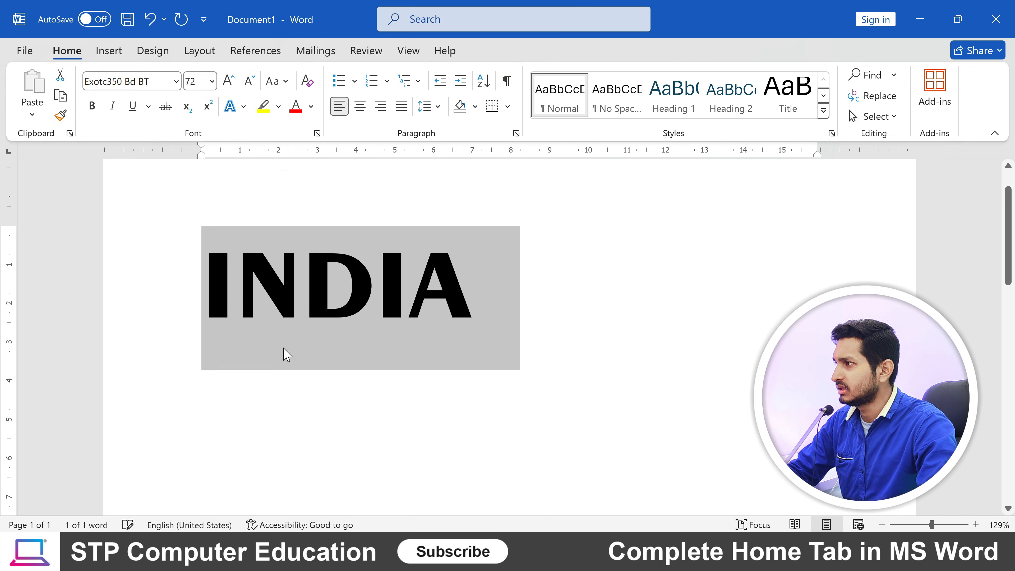
left_click(470, 284)
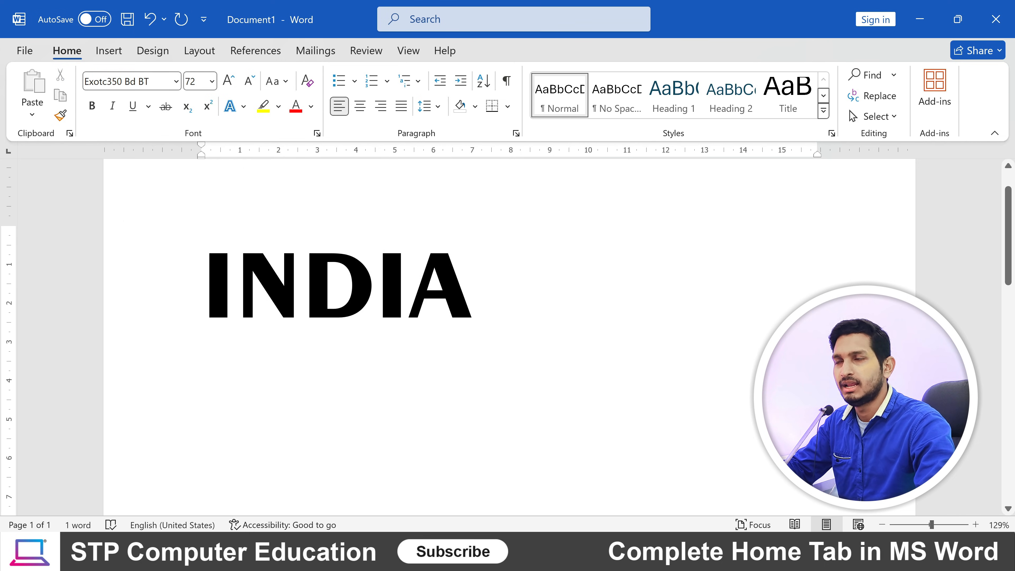
Color the whole word "INDIA" dark red from the standard colors and clear the selection.
left_click_drag(204, 286, 451, 286)
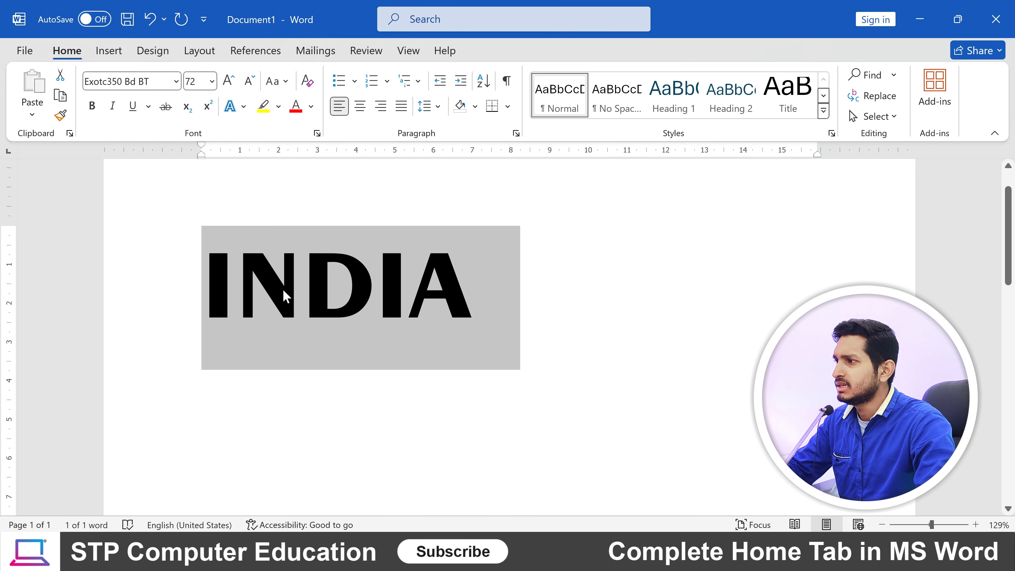
left_click(312, 107)
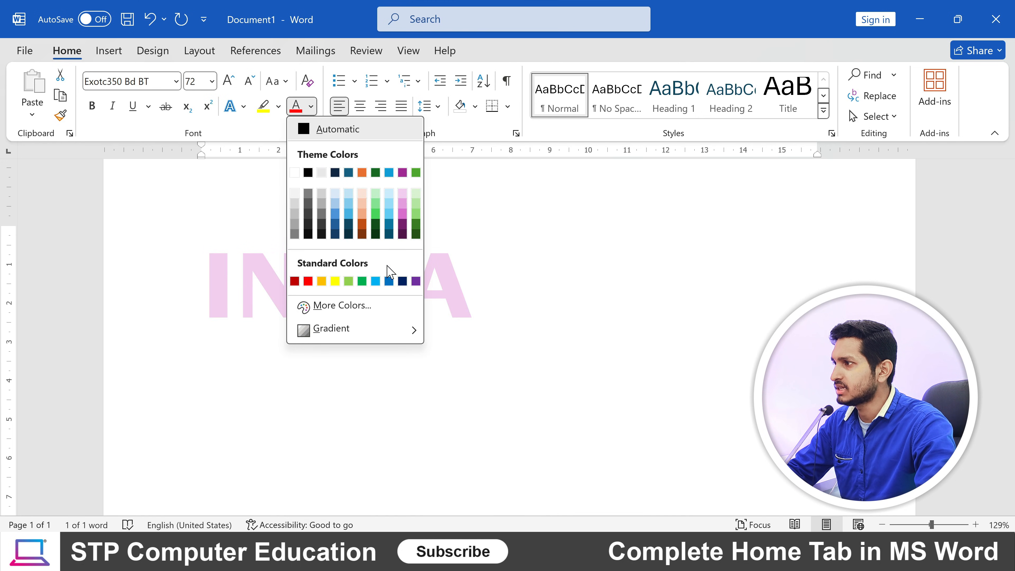
left_click(295, 281)
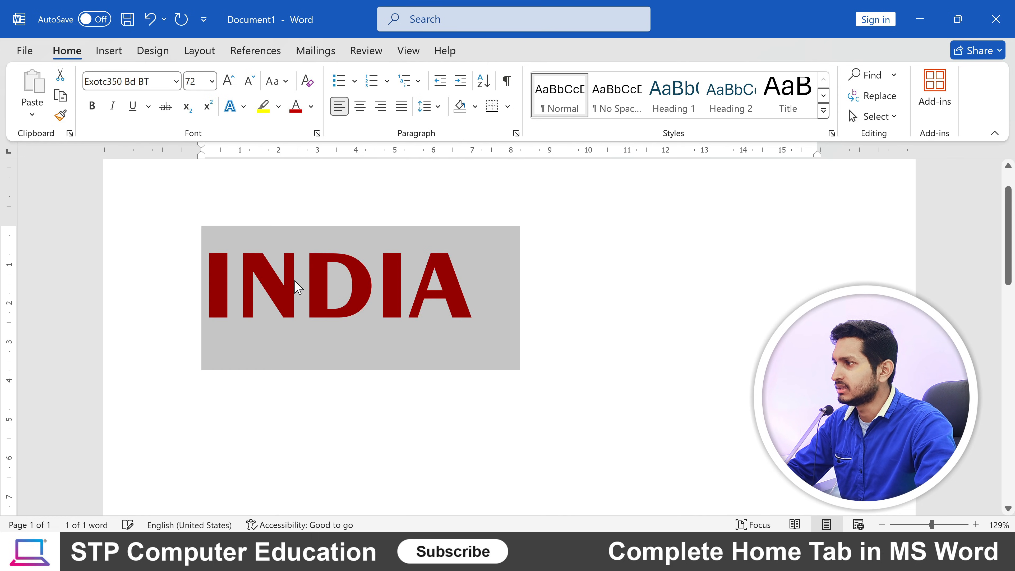
left_click(335, 304)
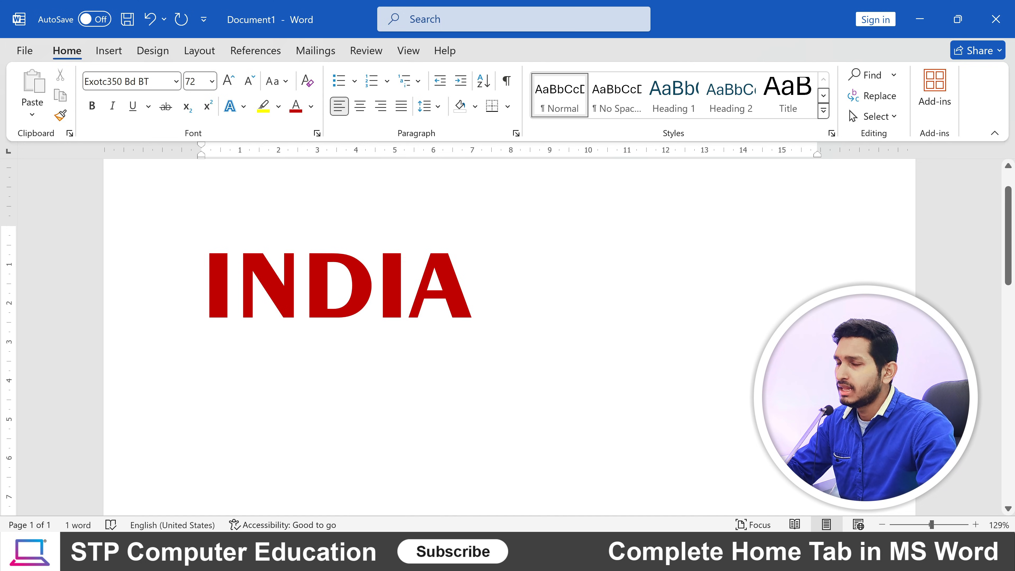
Color only the letter "D" in "INDIA" with a light blue theme color.
left_click_drag(303, 288, 375, 288)
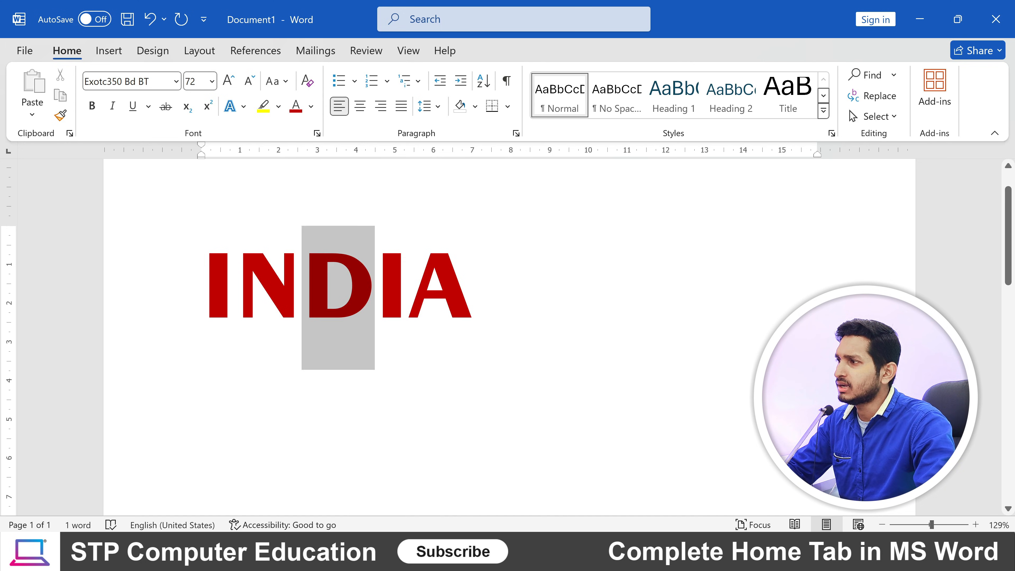
left_click(314, 113)
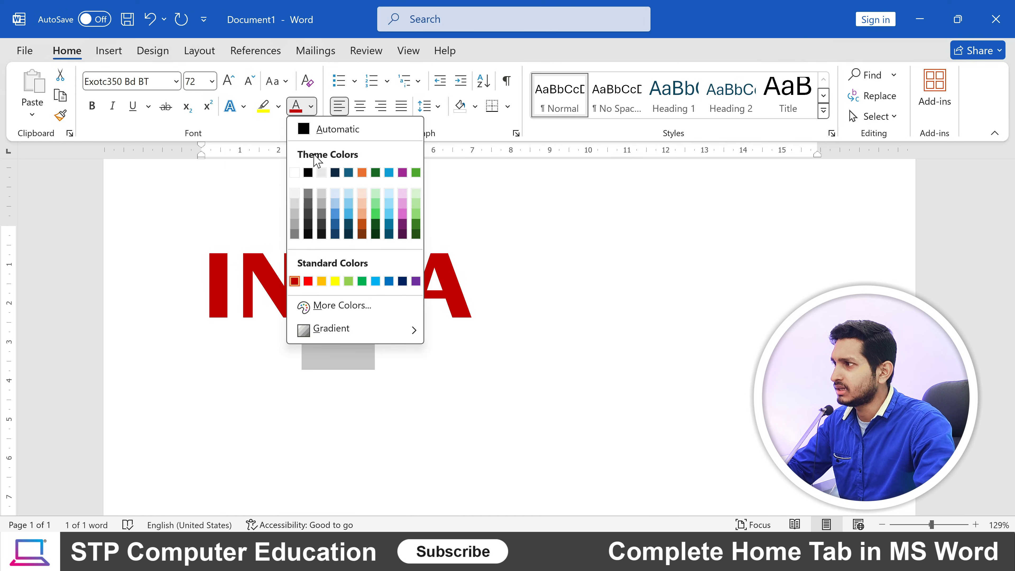
left_click(348, 219)
key("Left")
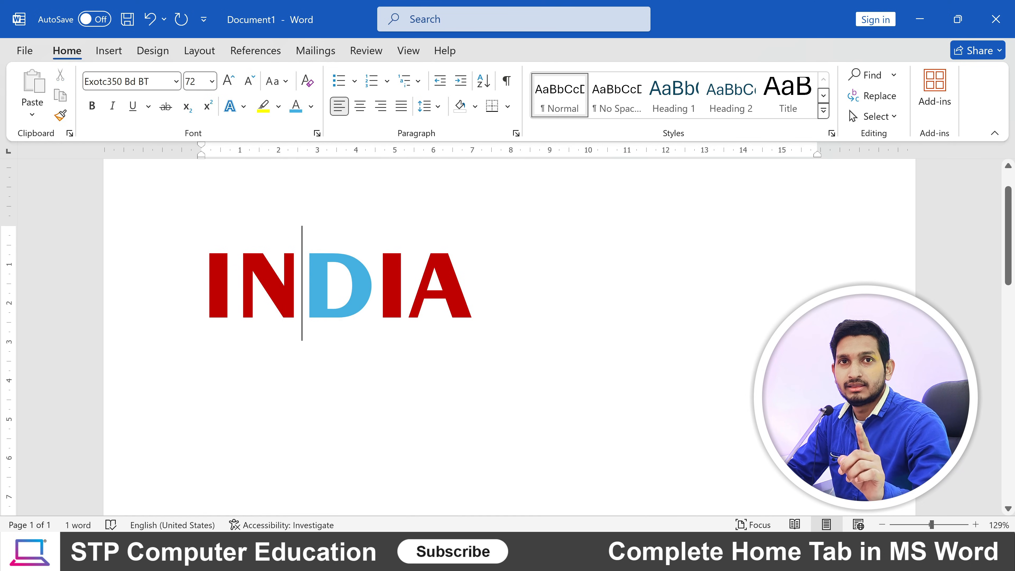
Demonstrate selecting the first four letters, the whole word "INDIA" and the single letter "D".
key("Home")
key("shift+Right")
key("shift+Right")
key("shift+Right")
key("shift+Right")
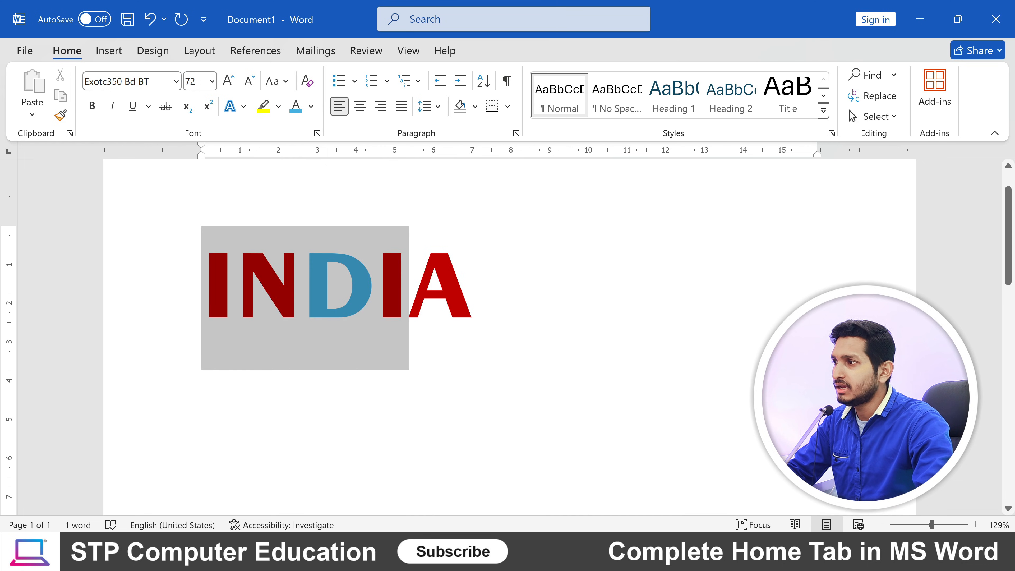
key("Right")
left_click_drag(204, 288, 430, 302)
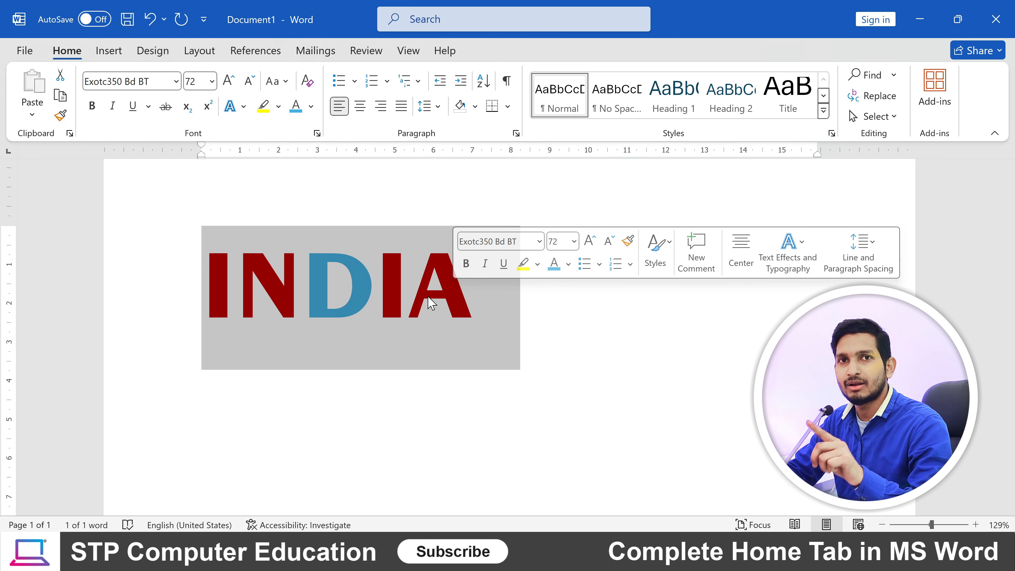
left_click(375, 287)
key("shift+Left")
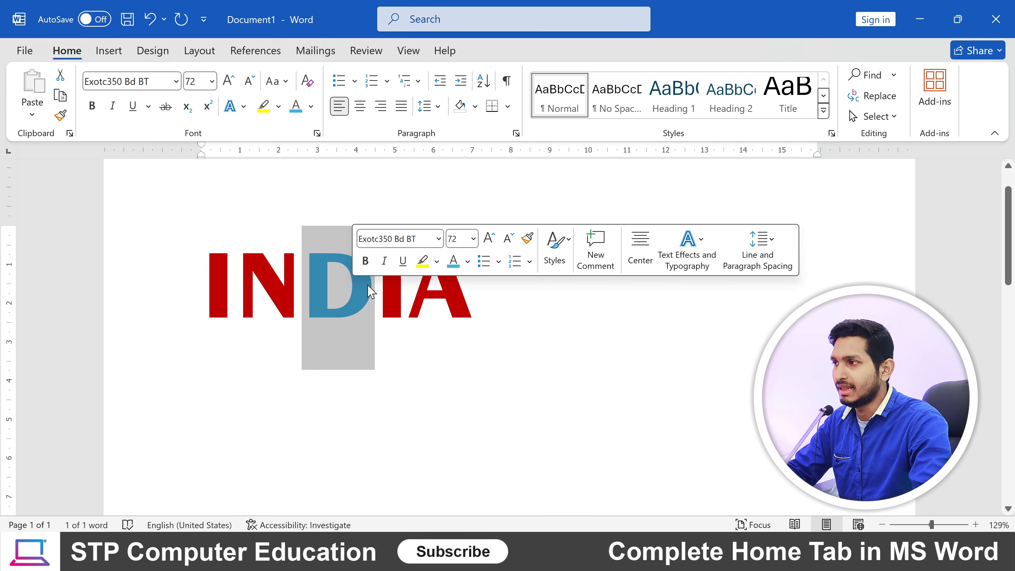
key("Right")
key("Home")
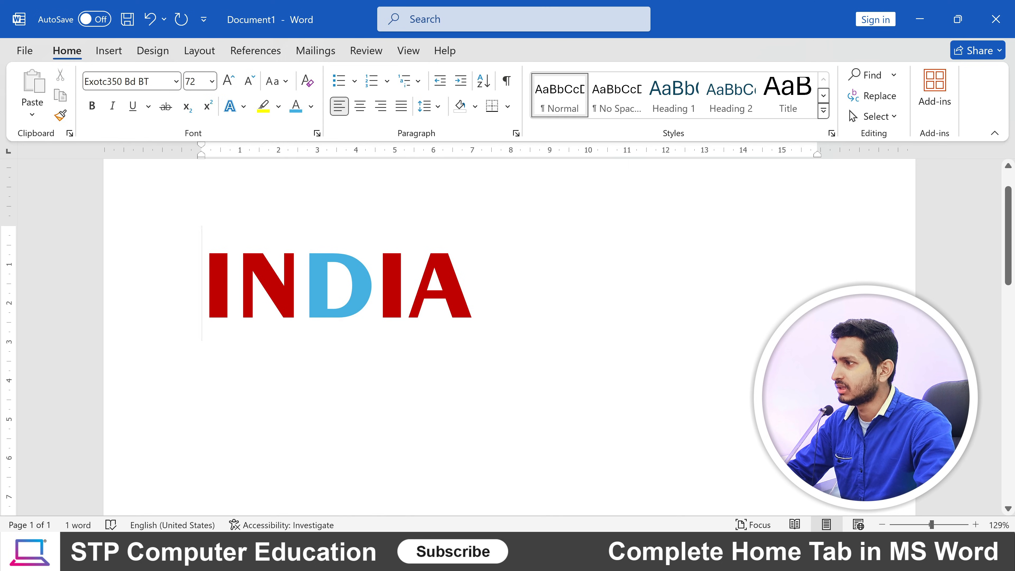
Select the whole word "INDIA" and set its font color to black from the theme colors.
key("shift+End")
left_click(311, 106)
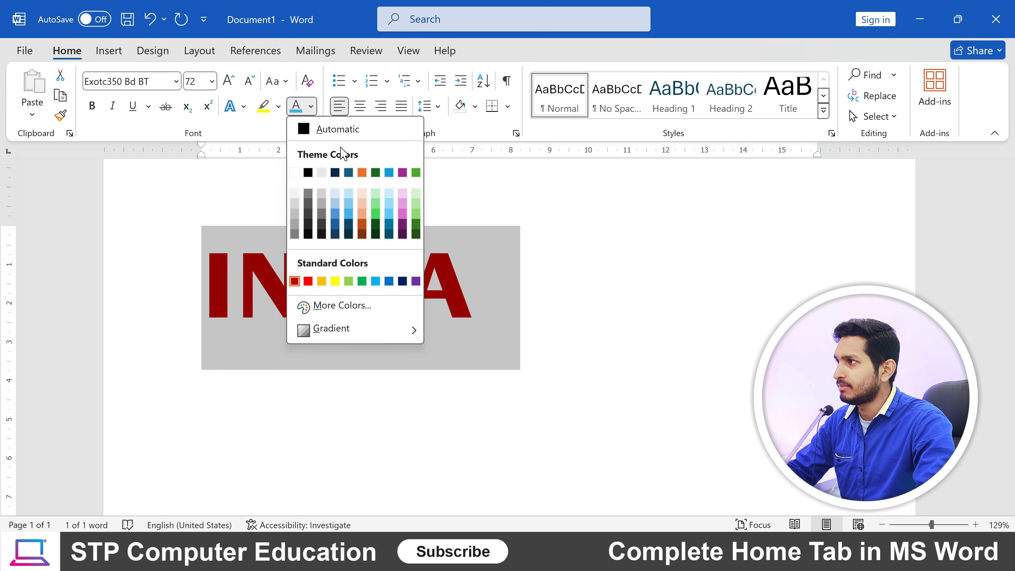
left_click(308, 172)
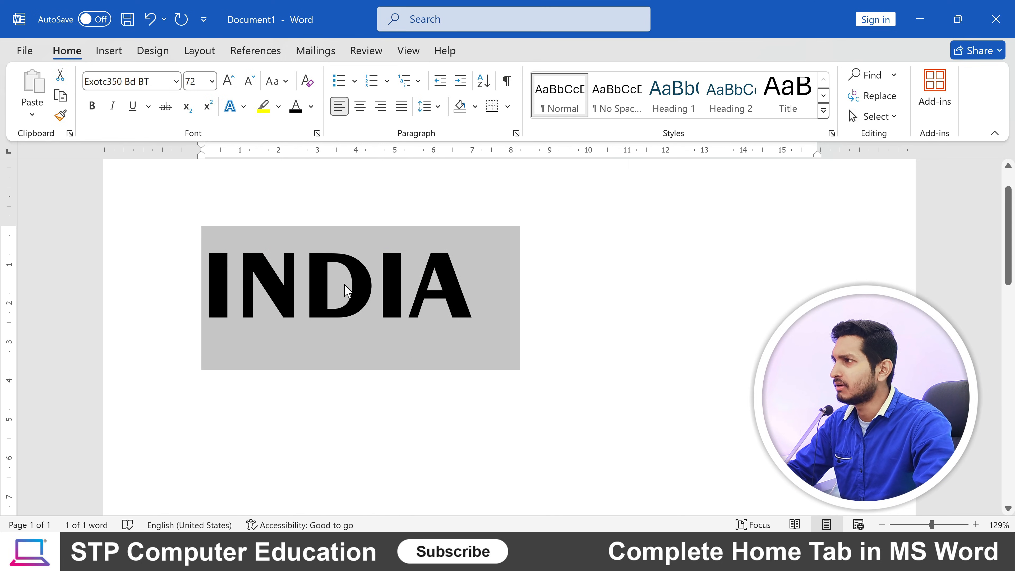
Apply a gradient variation fading from dark to light gray to the font color of "INDIA".
left_click(310, 106)
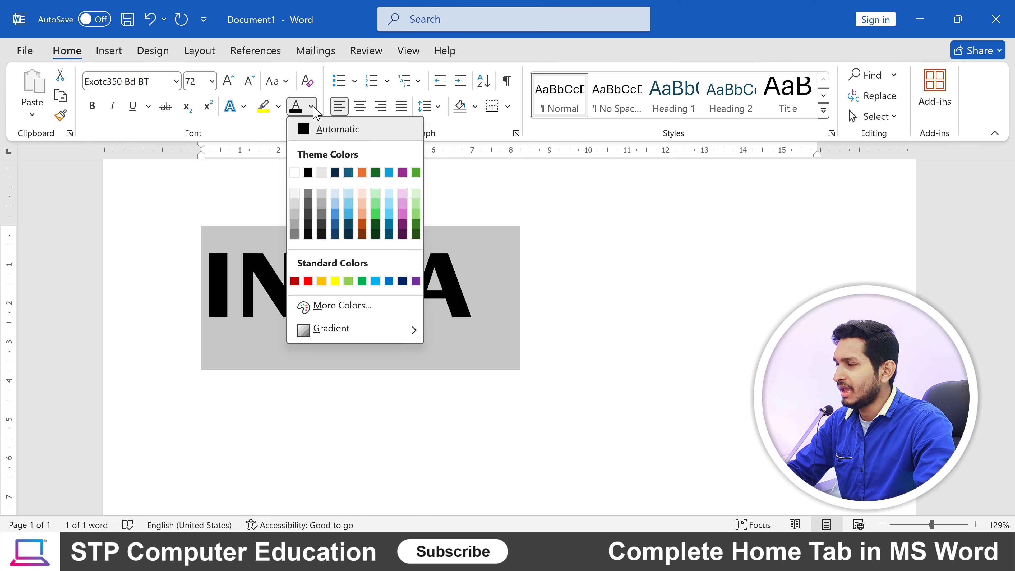
mouse_move(324, 335)
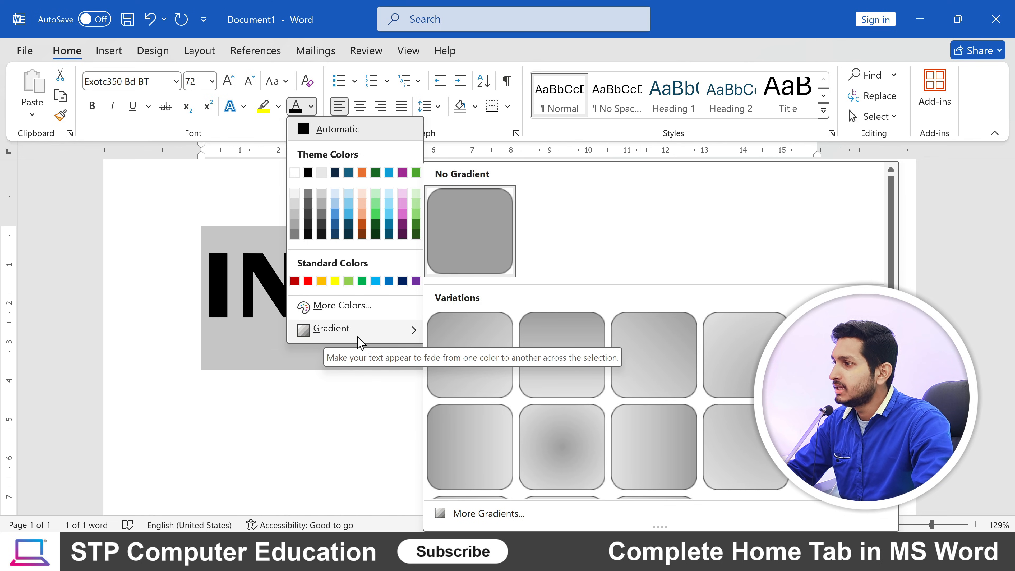
scroll(700, 376, "down", 1)
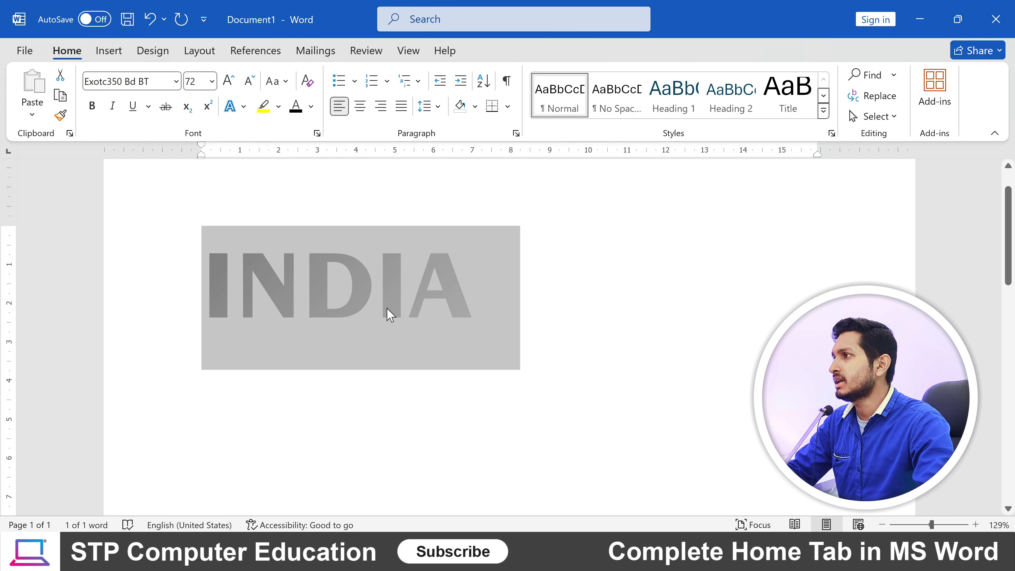
Open the detailed text fill gradient settings for the selected word "INDIA".
left_click(311, 107)
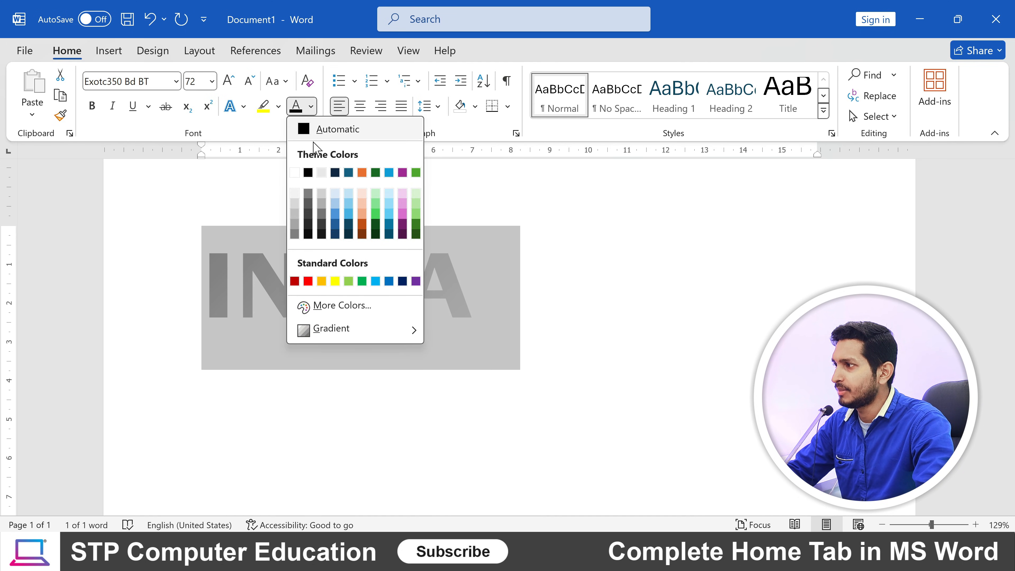
mouse_move(352, 332)
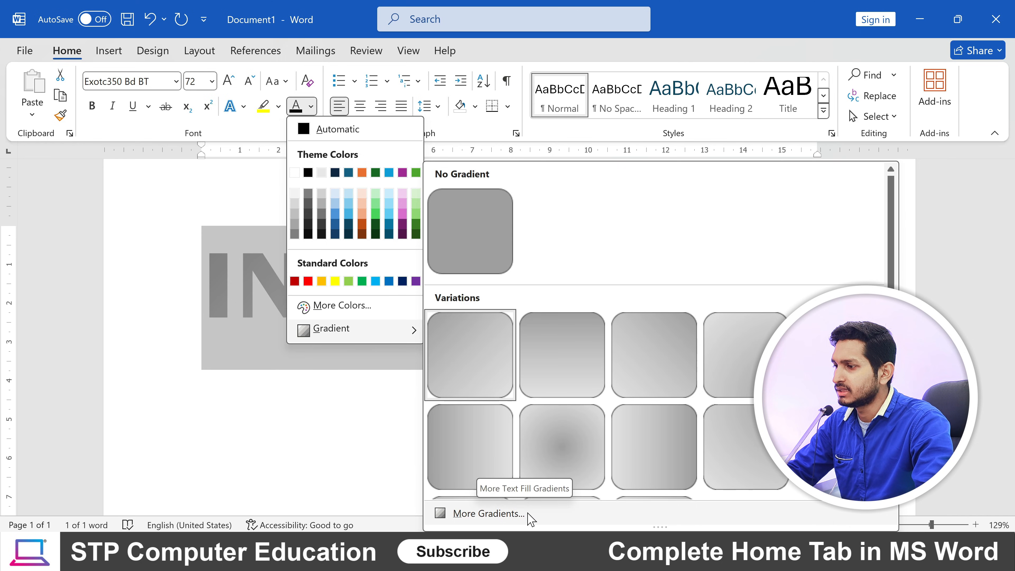
left_click(488, 513)
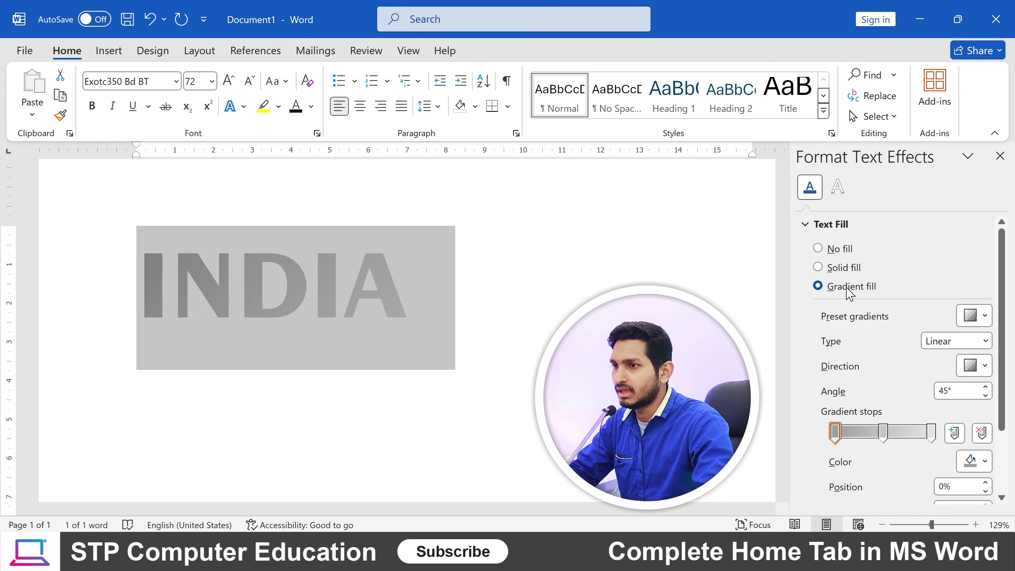
scroll(854, 288, "down", 1)
scroll(864, 287, "down", 1)
scroll(919, 290, "up", 1)
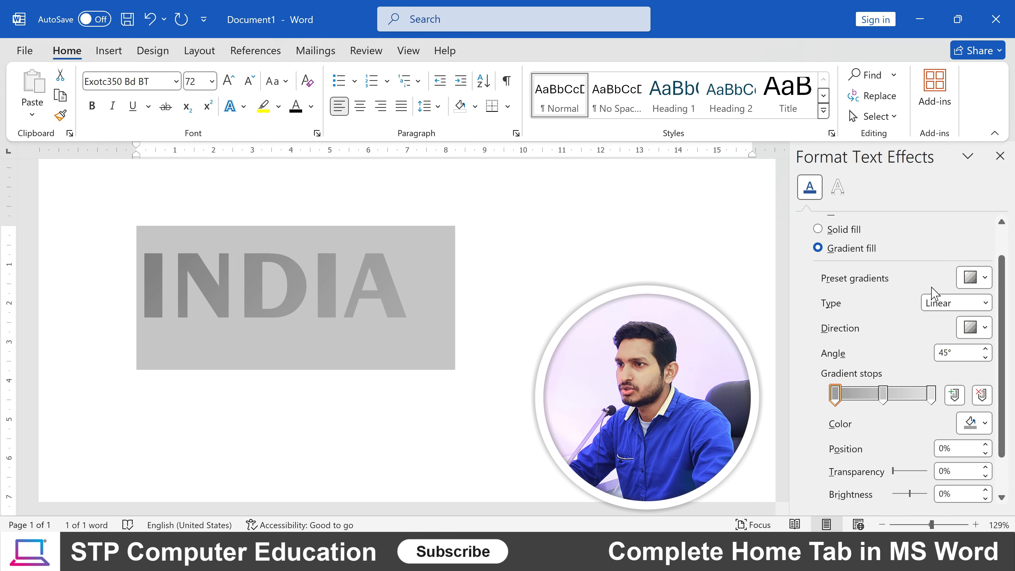
Try the orange radial preset gradient on "INDIA" and replace it with the dark-to-light green linear preset.
left_click(984, 279)
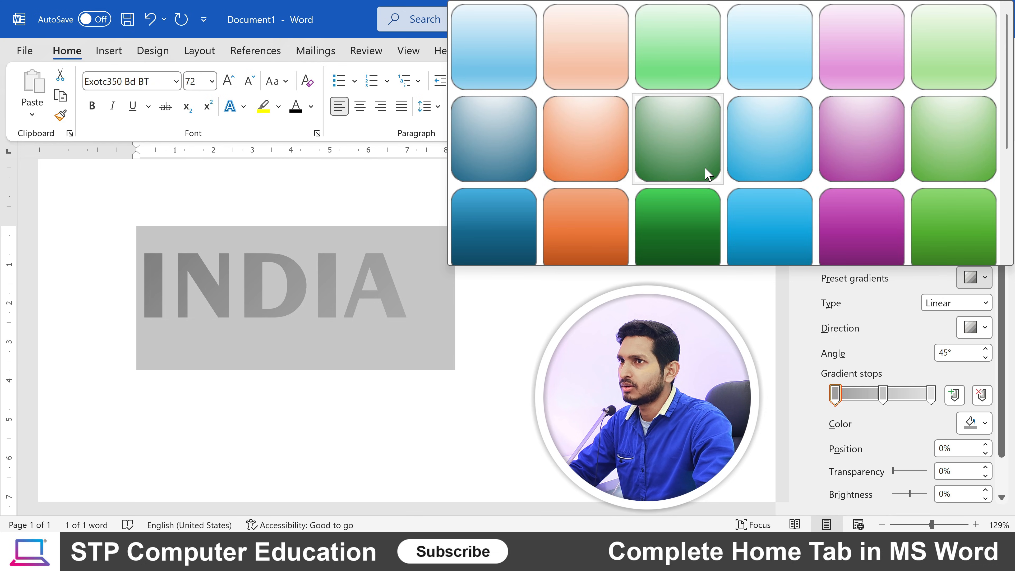
scroll(707, 174, "down", 2)
scroll(733, 191, "up", 2)
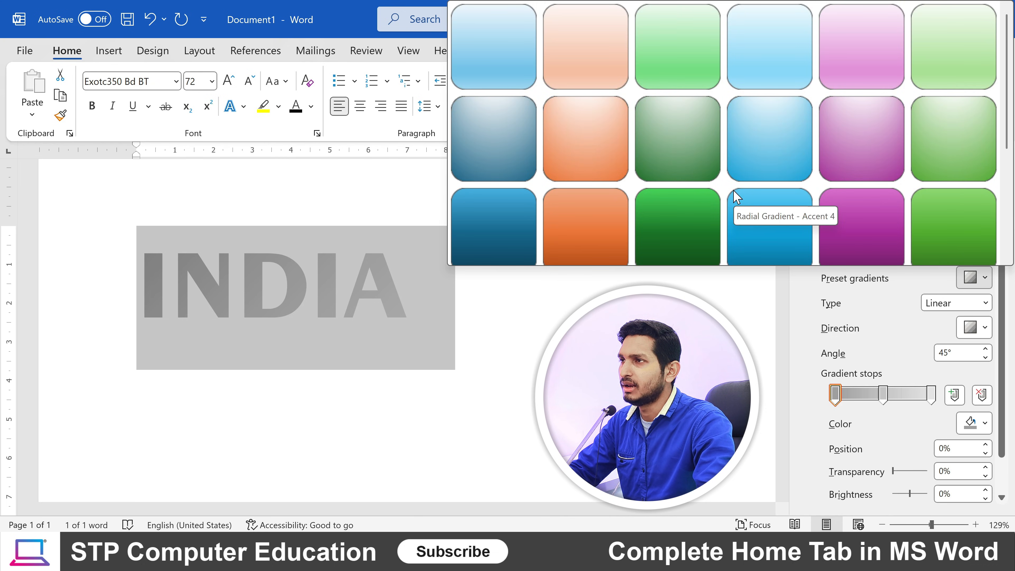
left_click(605, 159)
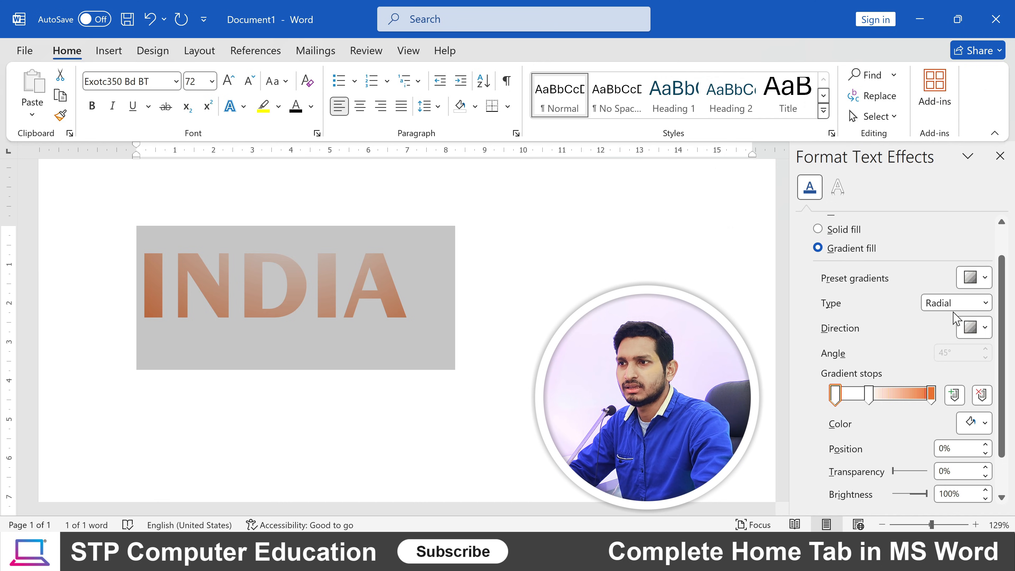
left_click(974, 277)
left_click(954, 220)
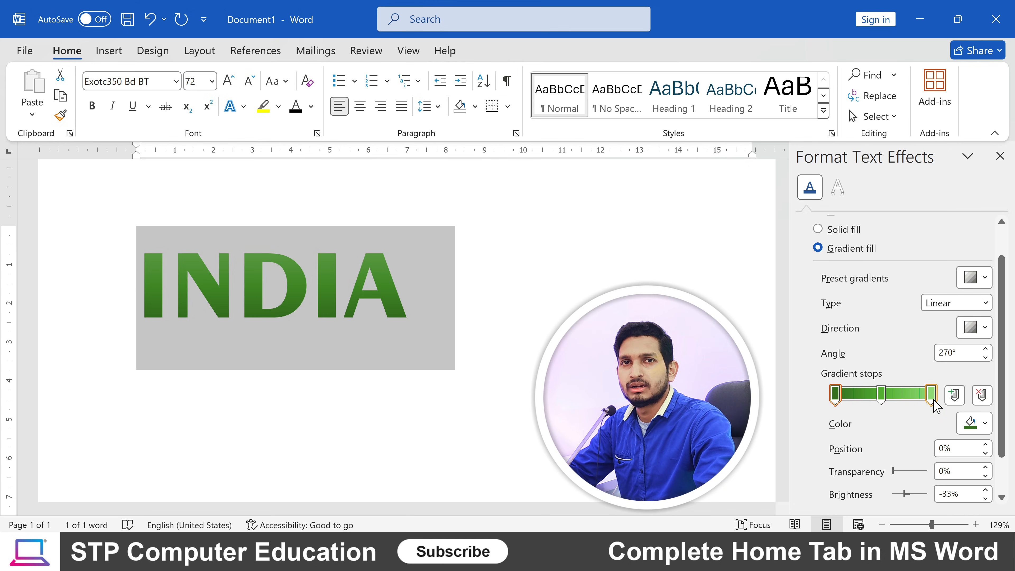
Reposition the green gradient's stops, placing the first at 6% and the middle one at 57%.
left_click(884, 398)
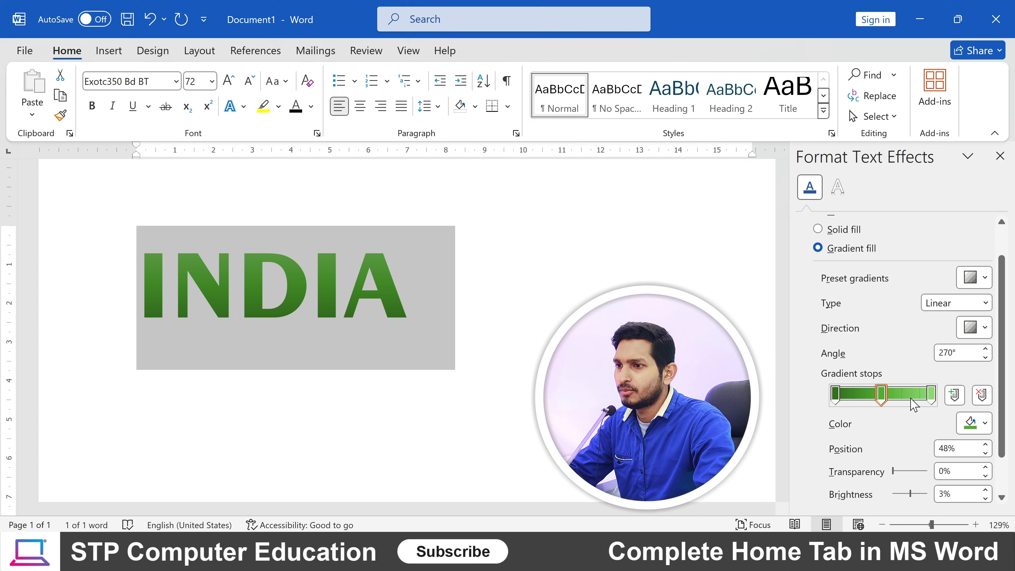
left_click(930, 398)
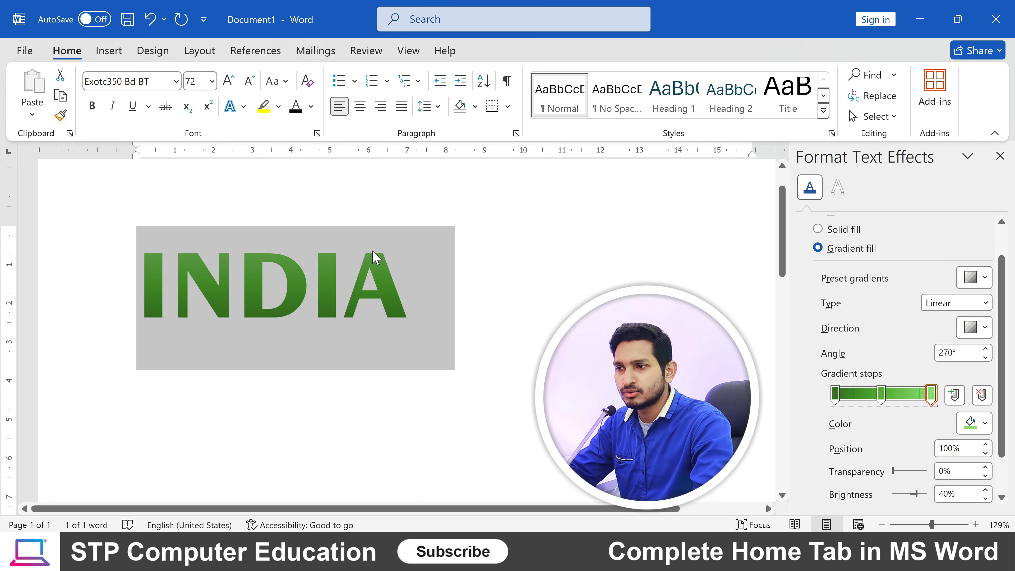
mouse_move(885, 400)
left_mouse_down()
mouse_move(871, 400)
mouse_move(893, 399)
mouse_move(867, 399)
left_mouse_up()
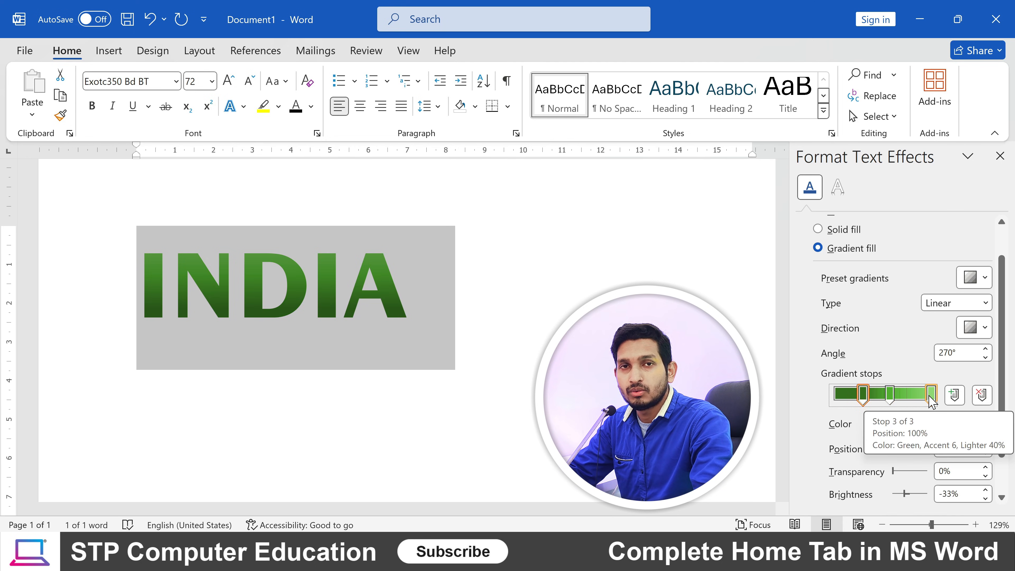
left_click_drag(863, 397, 839, 401)
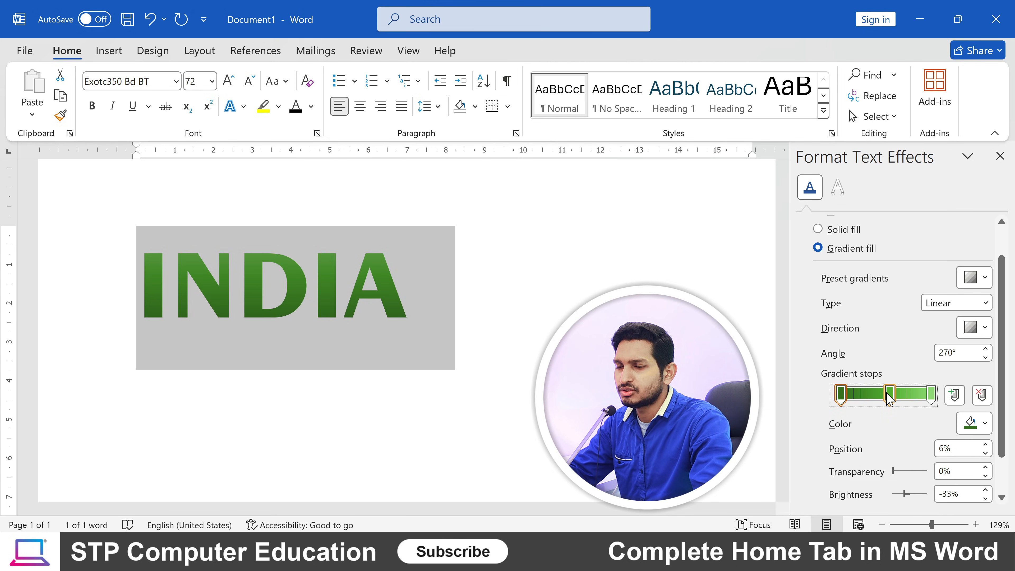
Delete the middle gradient stop, keeping only the dark green and light green end stops.
left_click(889, 399)
left_click(929, 399)
left_click(890, 398)
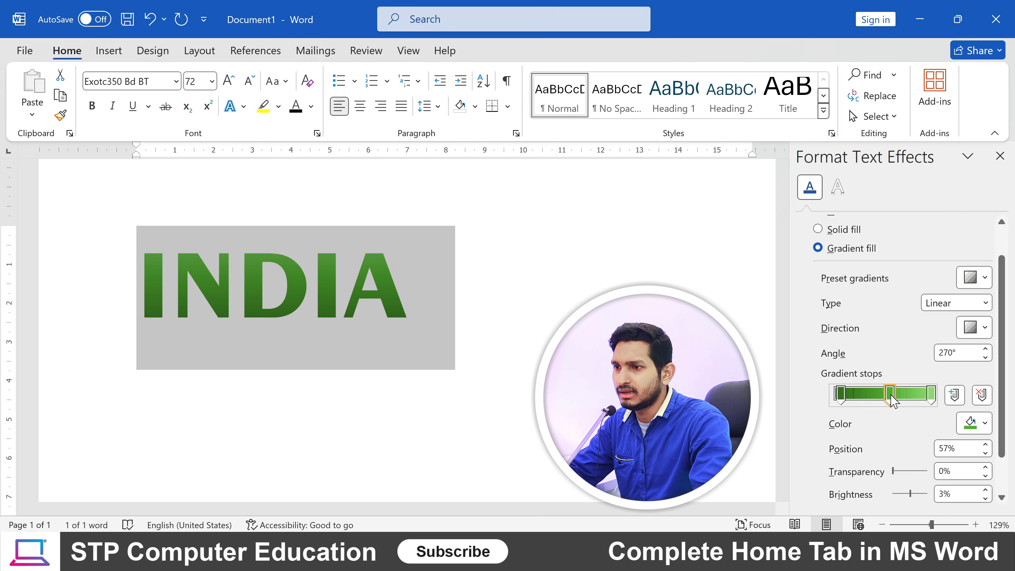
key("Delete")
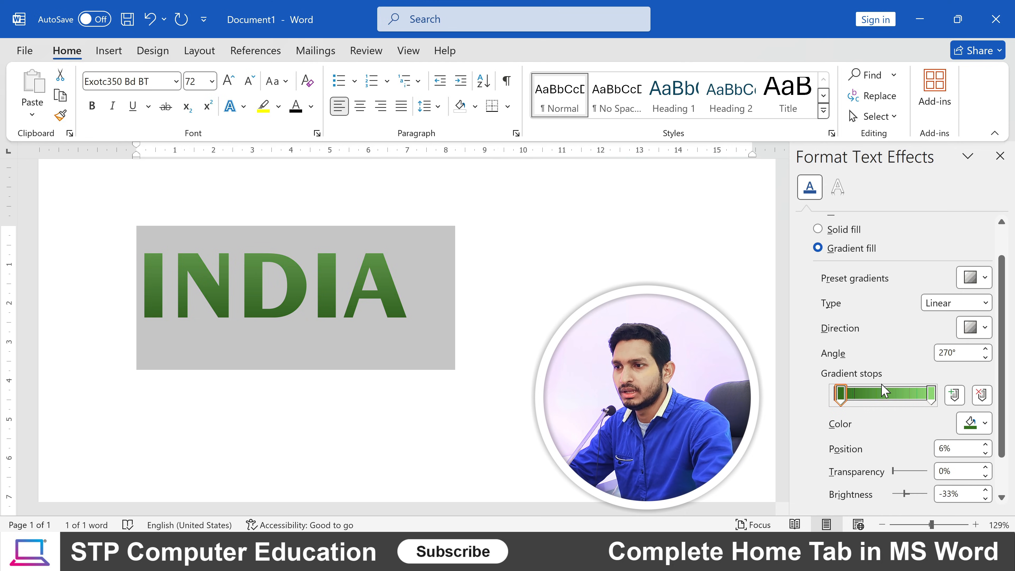
Try to remove the light green gradient stop at 100%.
left_click(932, 399)
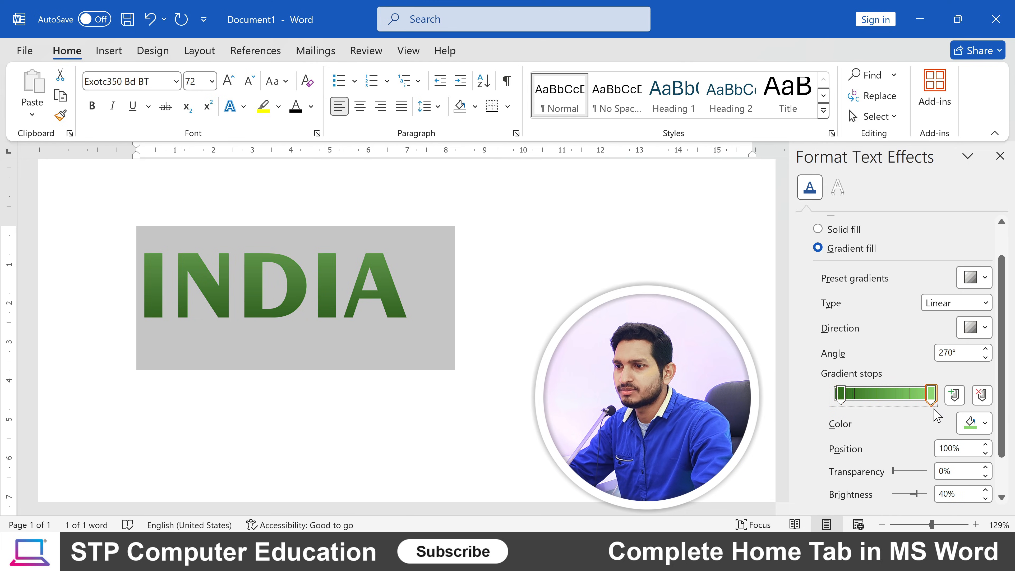
left_click(982, 394)
left_click(932, 399)
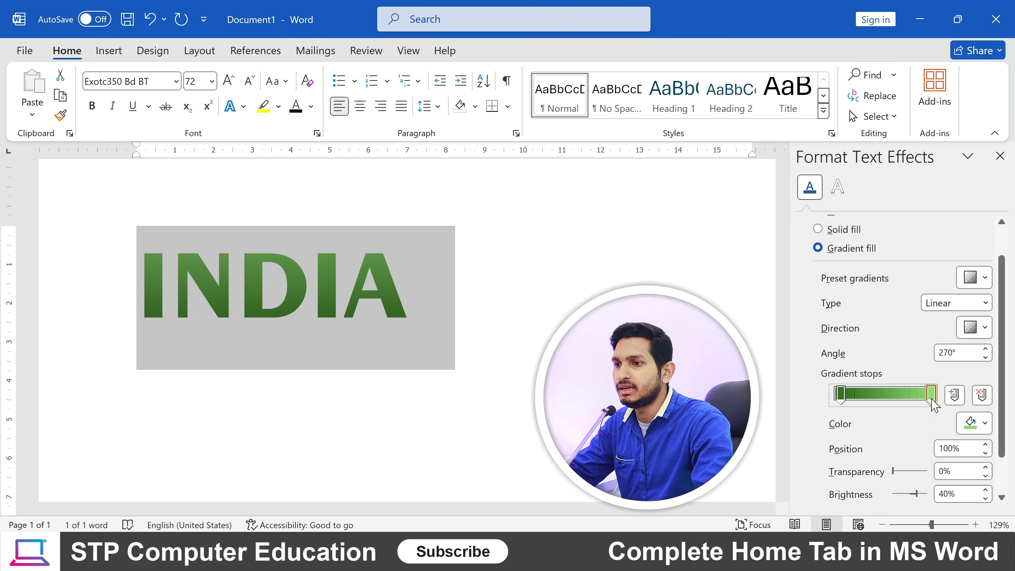
left_click(982, 398)
left_click(932, 399)
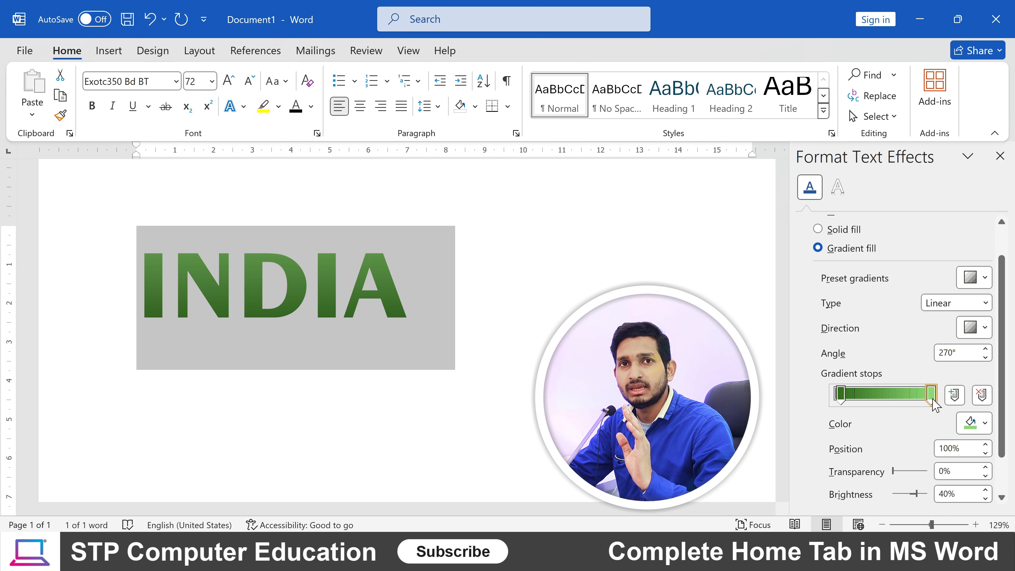
Add five gradient stops between the two end stops, including ones at 50%, 25% and 44%.
left_click(884, 395)
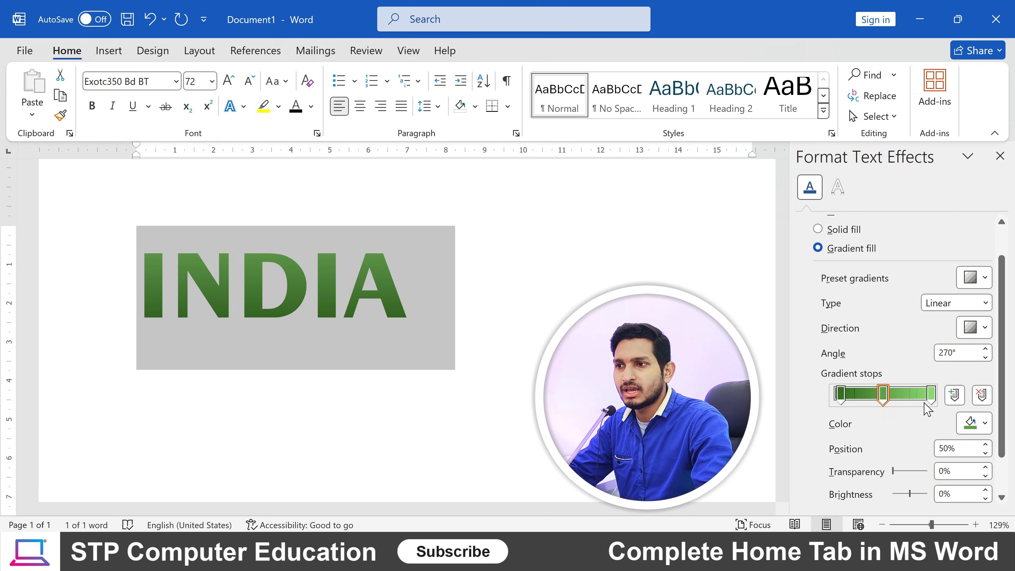
left_click(905, 396)
left_click(860, 396)
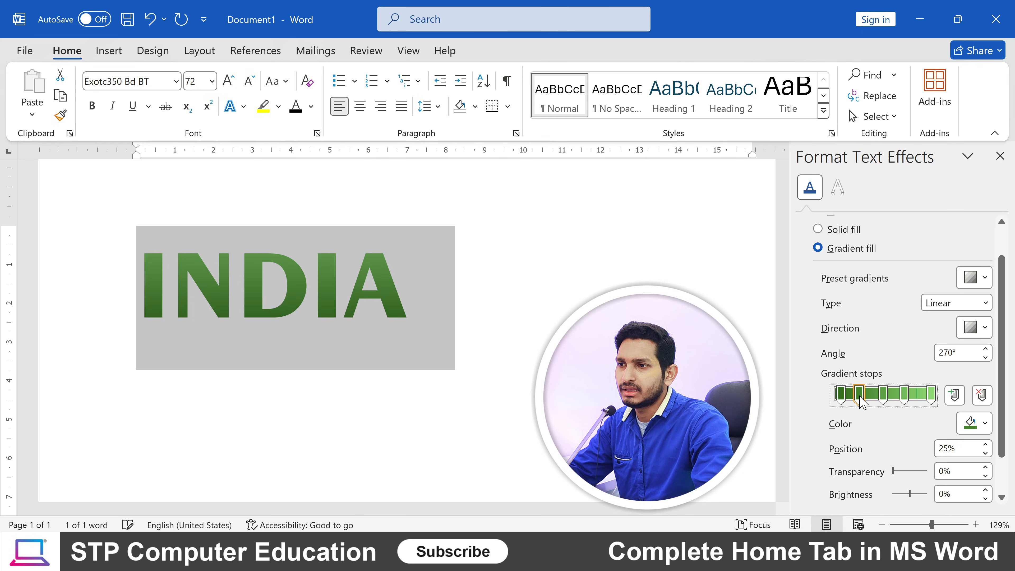
left_click(955, 395)
left_click(955, 397)
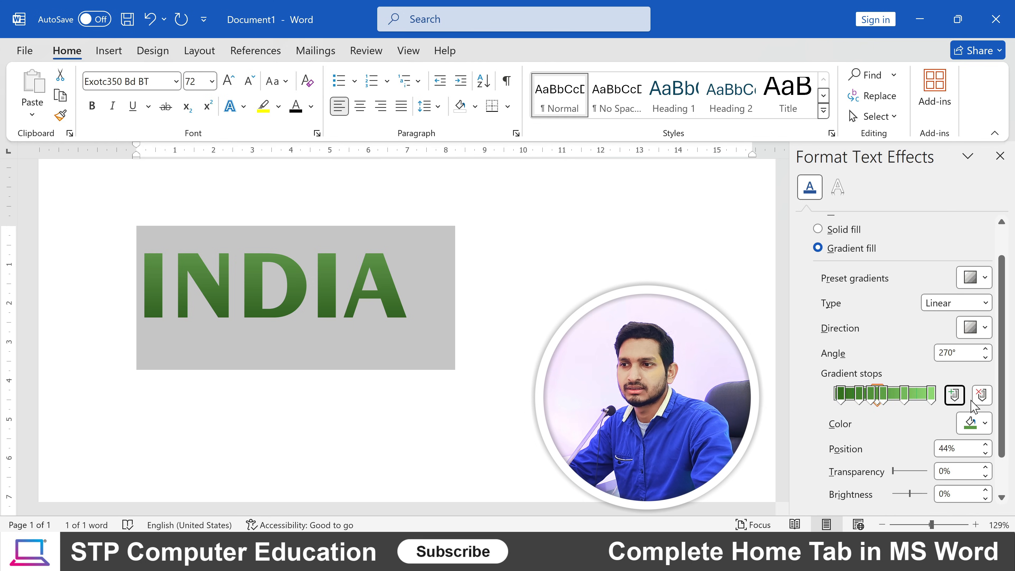
Remove the surplus gradient stops, keeping only those at 50% and 100%.
left_click(982, 395)
left_click(982, 395)
left_click(982, 395)
left_click(982, 395)
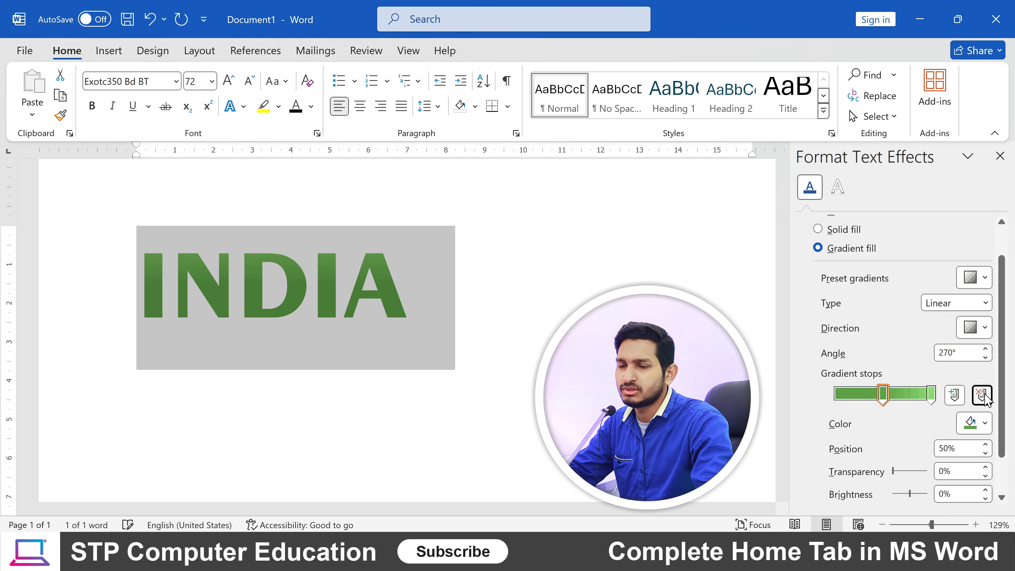
Move the 50% gradient stop to 0% and add a new middle stop at 54%.
left_click_drag(872, 401, 836, 398)
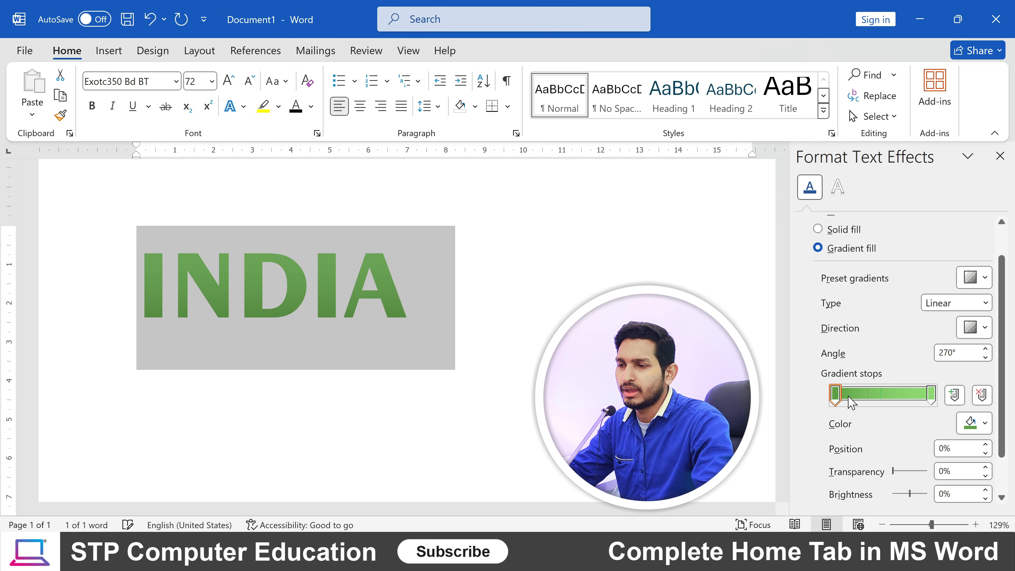
left_click(884, 398)
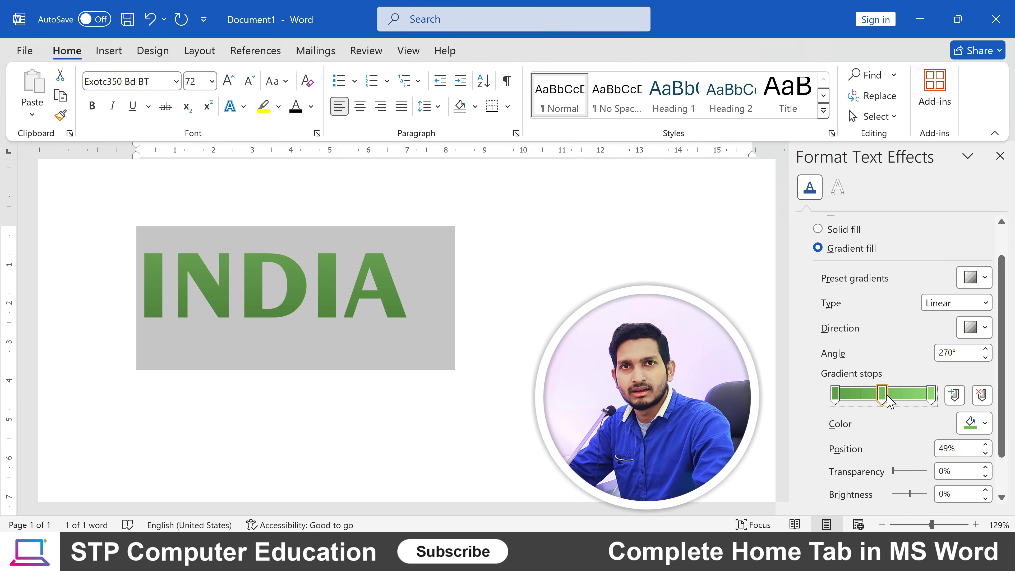
left_click_drag(887, 403, 892, 399)
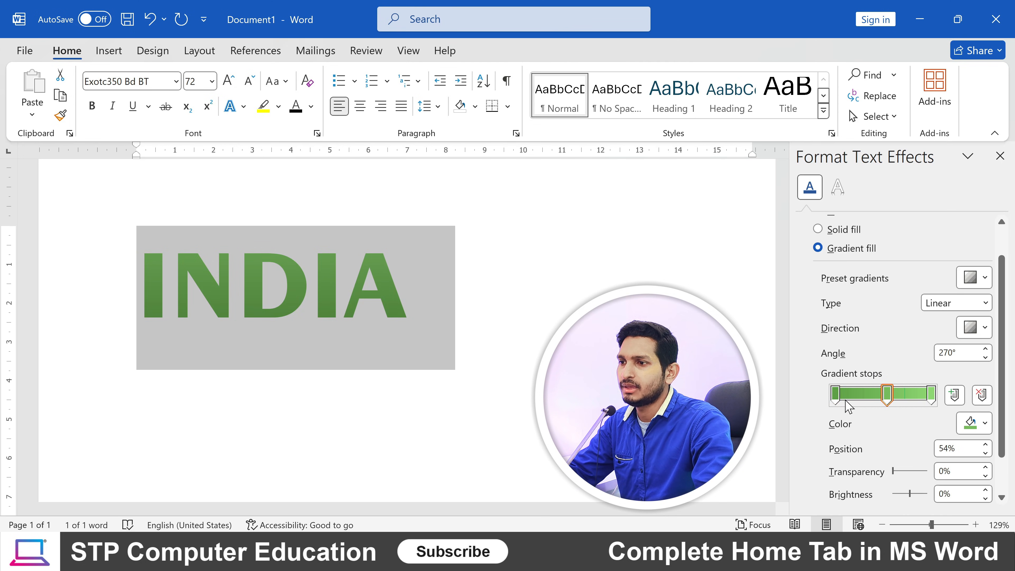
Color the first gradient stop orange from the theme colors.
left_click(835, 395)
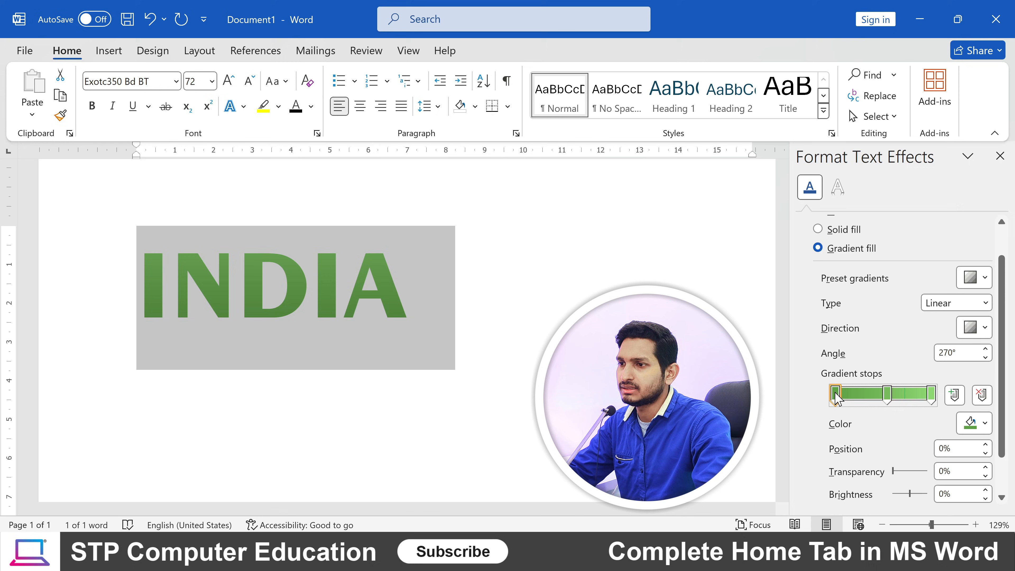
left_click(986, 425)
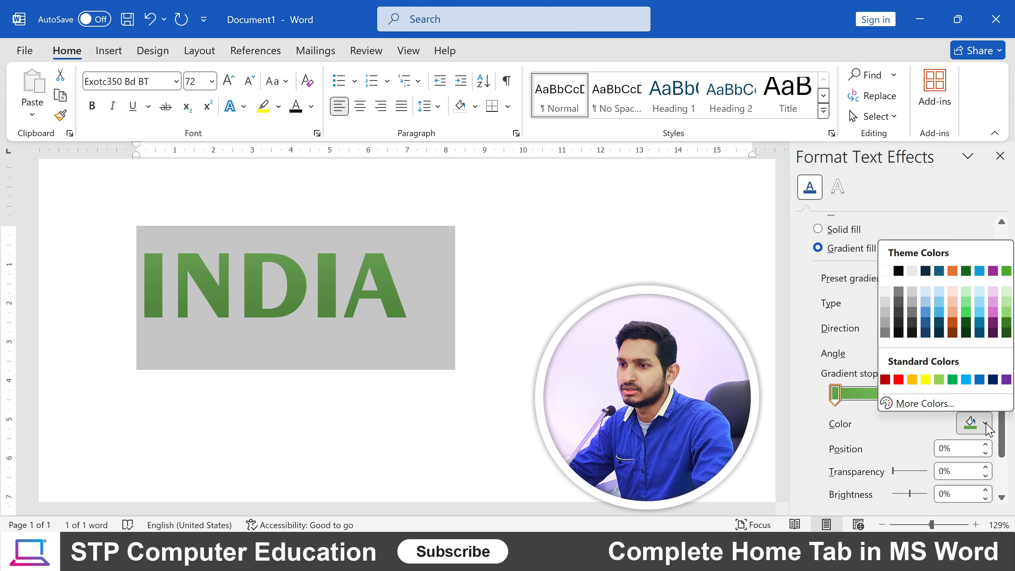
left_click(954, 271)
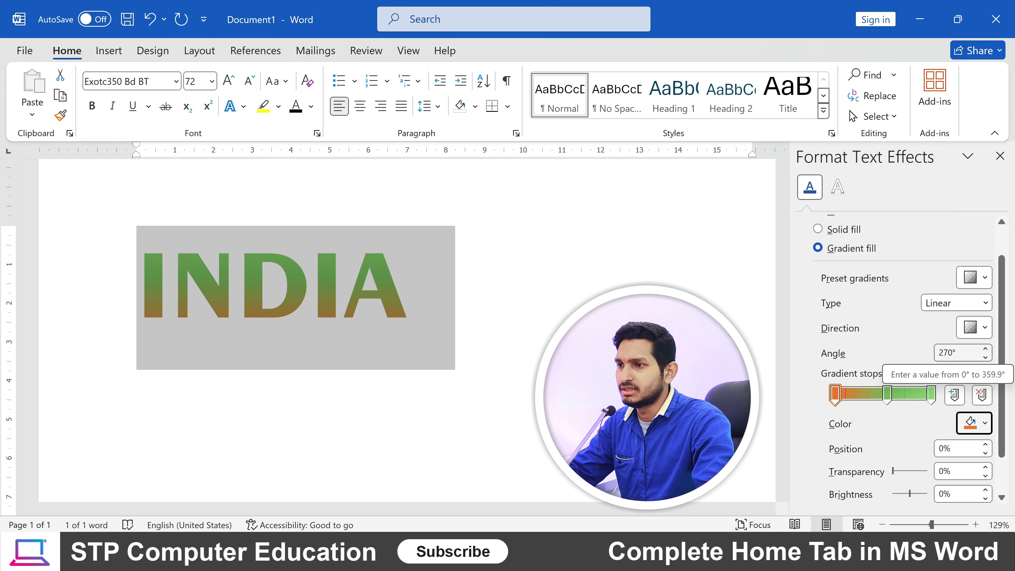
Try a gradient angle of 0° and settle on an angle of 90°.
left_click(955, 353)
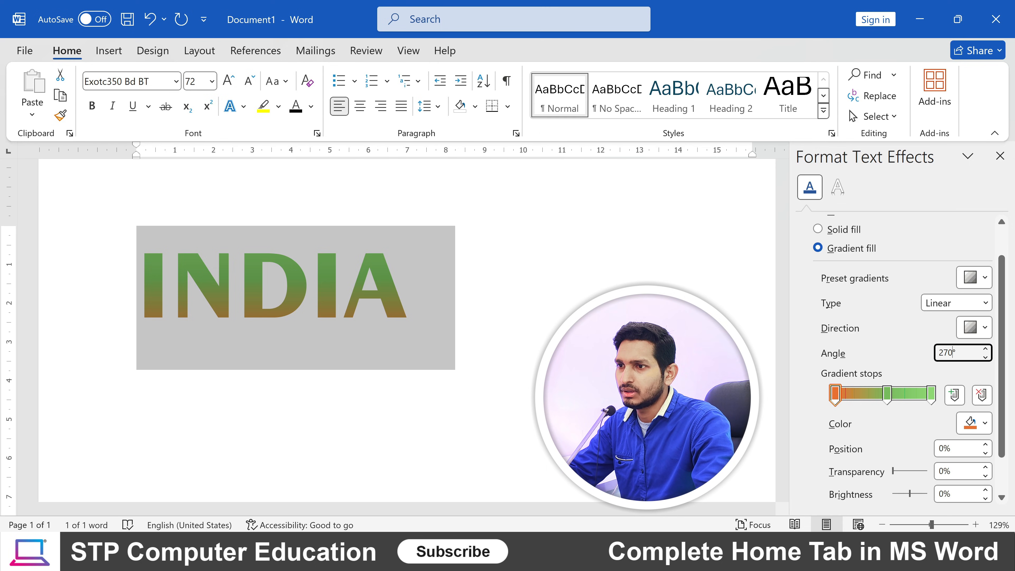
type("0")
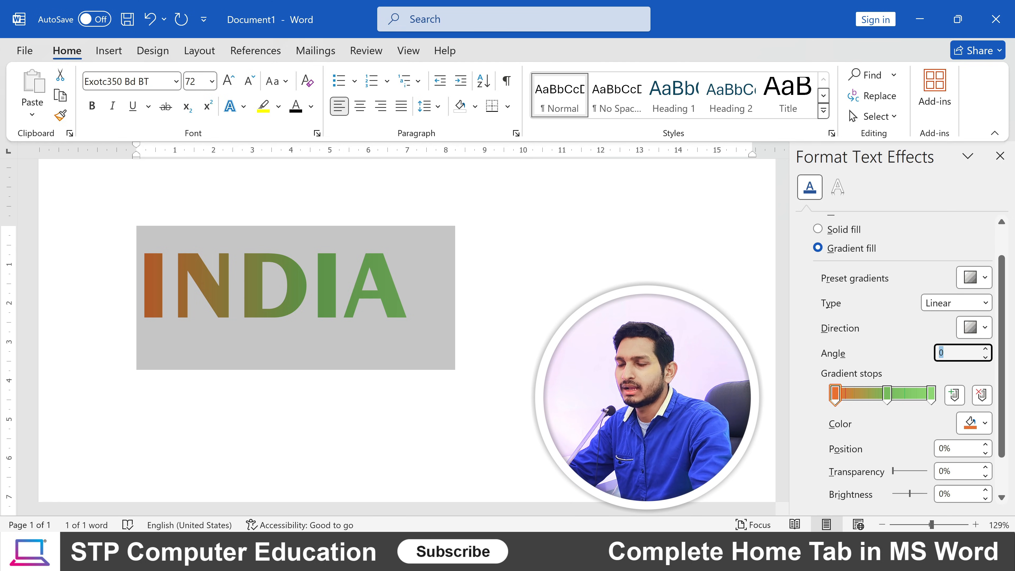
type("90")
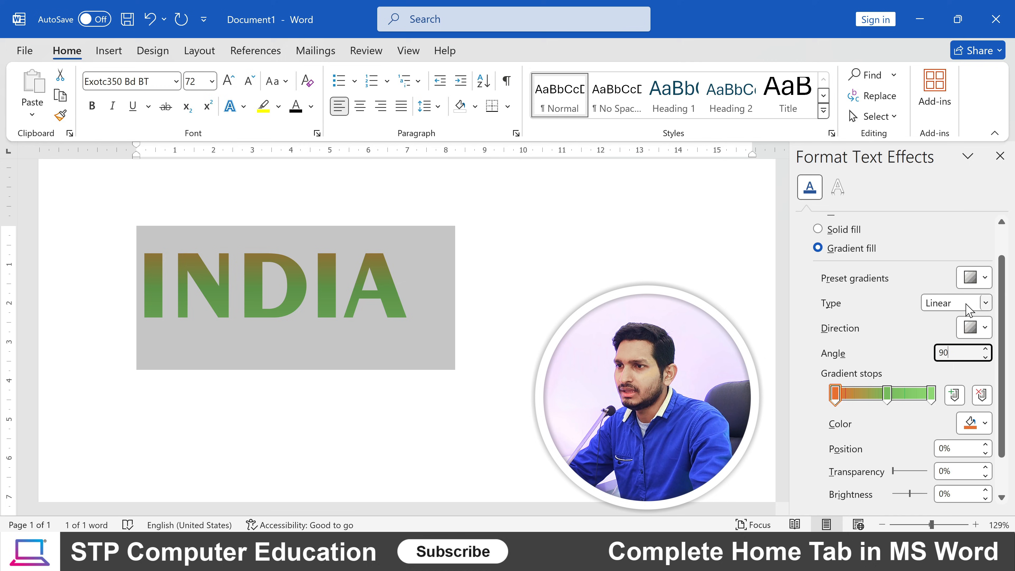
Look through the gradient types, keep Linear, and examine the linear direction presets.
left_click(967, 308)
left_click(985, 305)
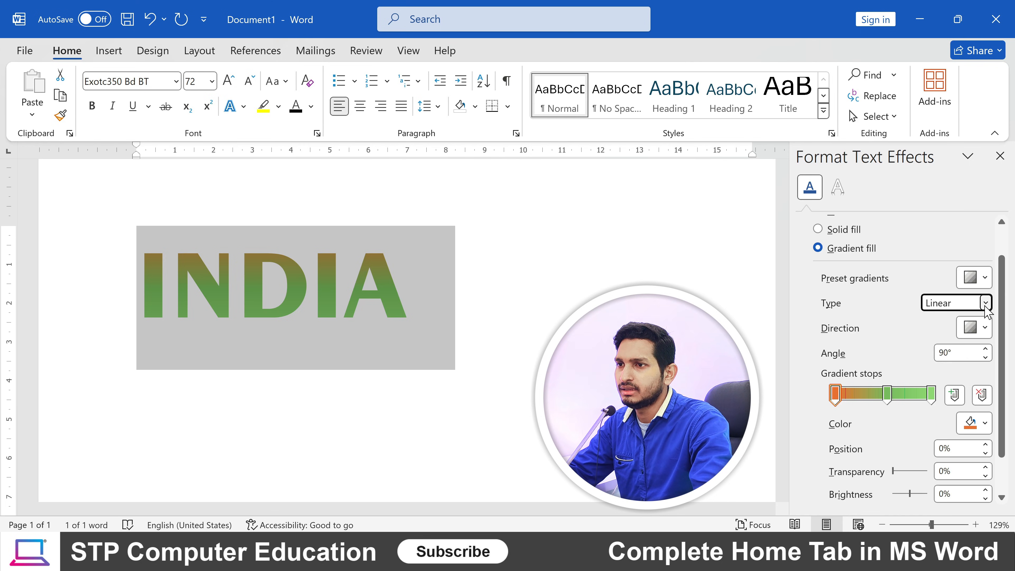
left_click(986, 305)
left_click(898, 313)
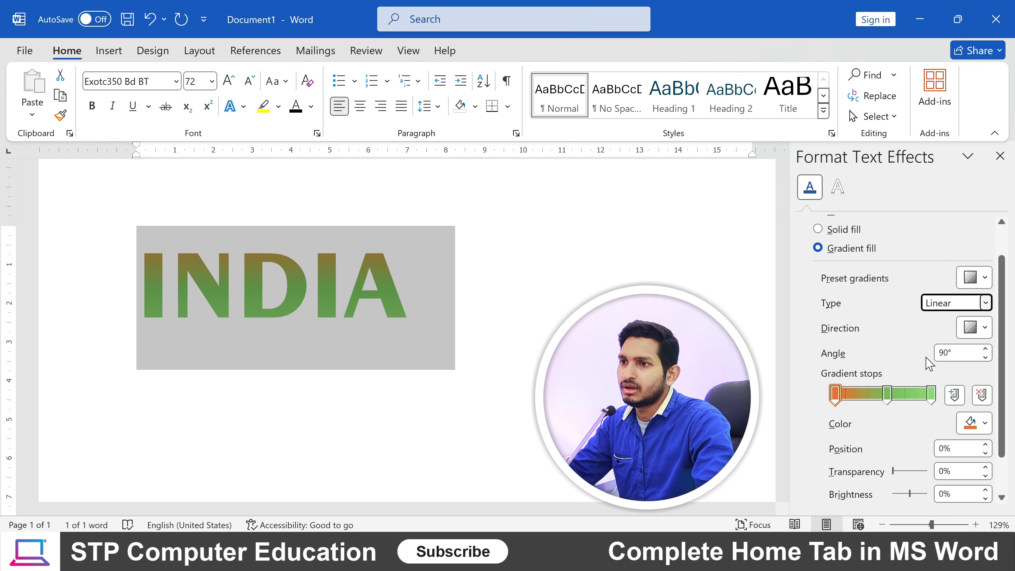
left_click(983, 335)
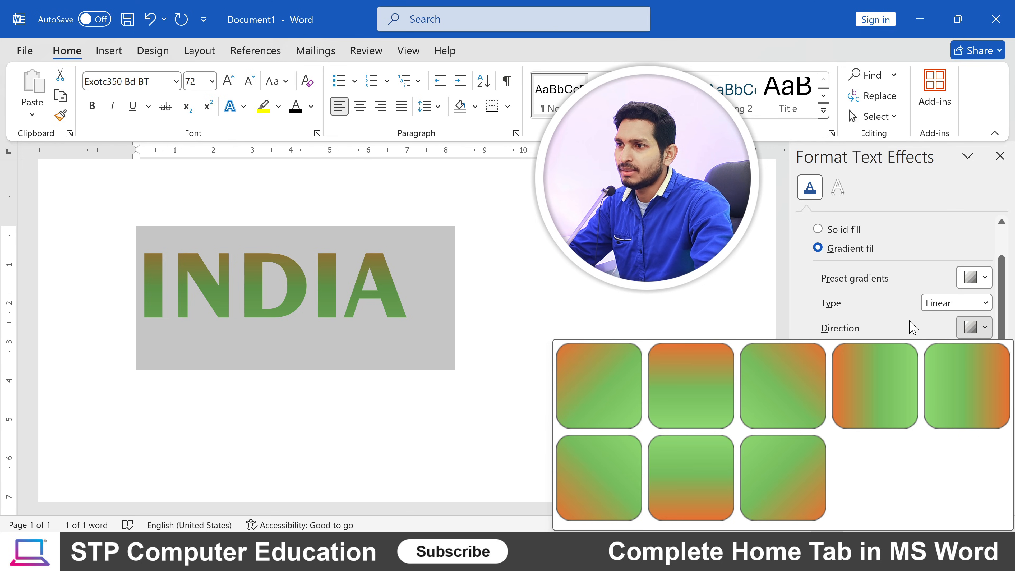
left_click(907, 338)
left_click(983, 329)
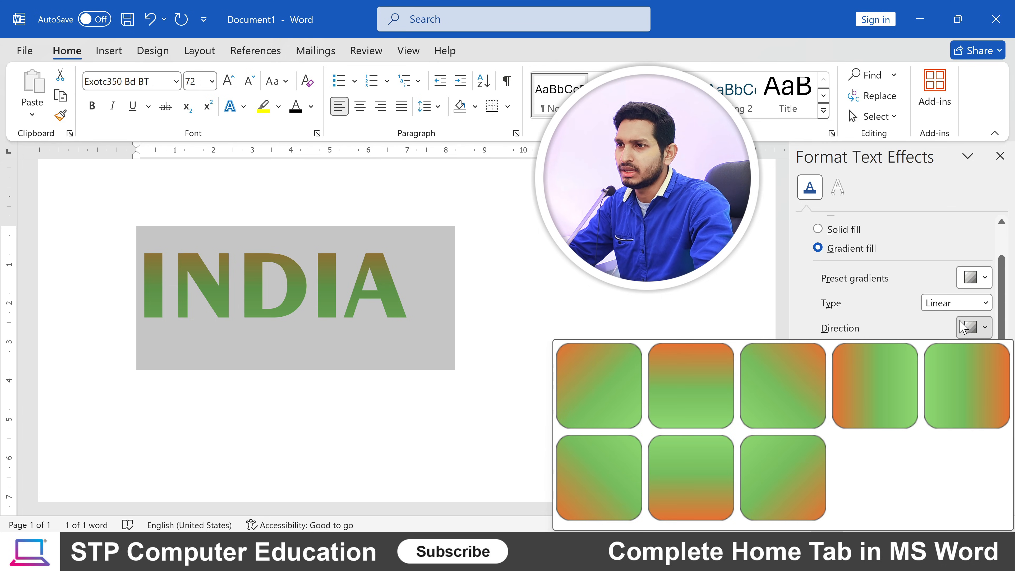
Switch the gradient type to Radial and examine its direction presets.
left_click(986, 303)
left_click(945, 337)
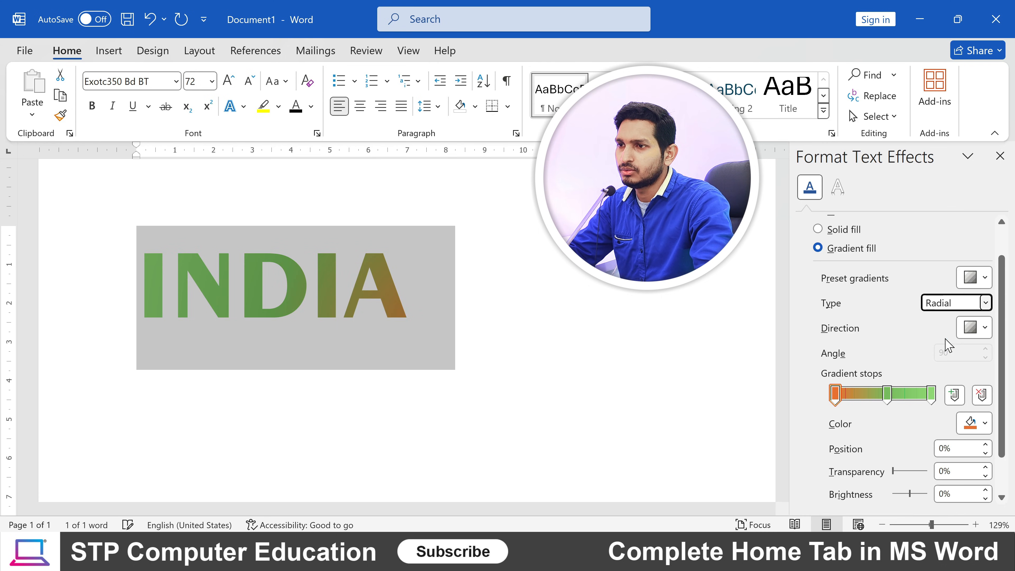
left_click(979, 329)
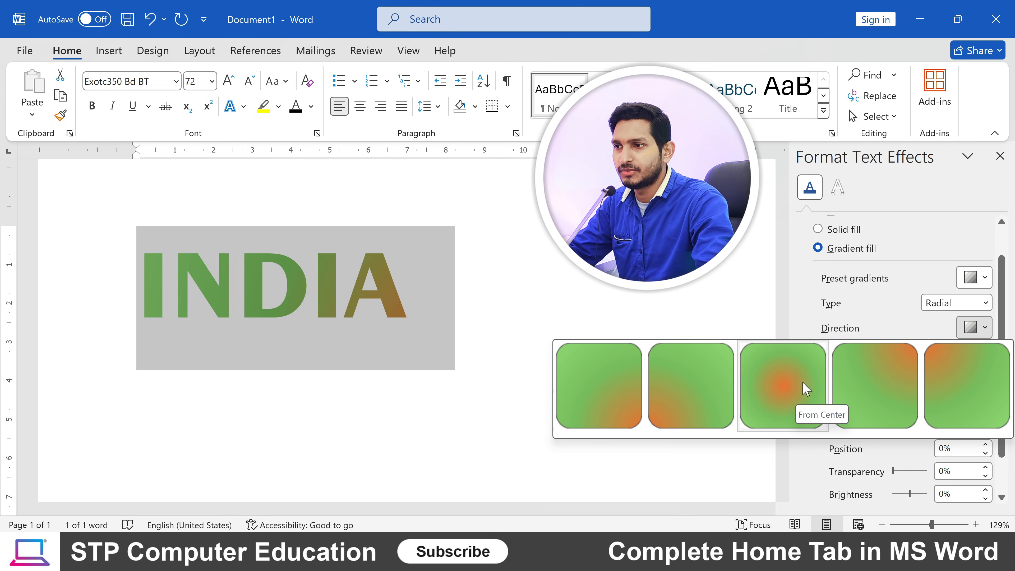
left_click(882, 332)
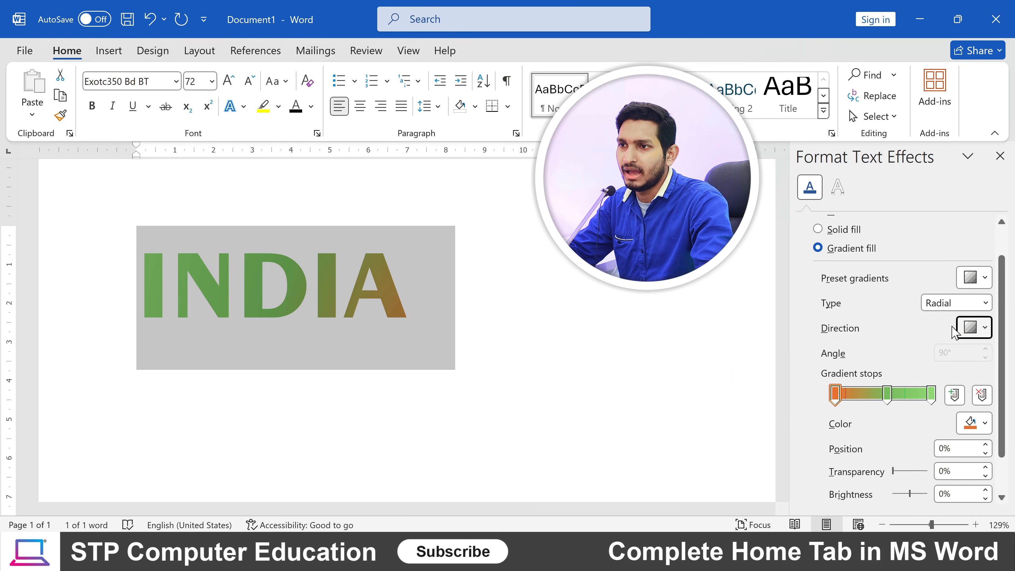
Change the gradient type to Rectangular and bring up its direction presets.
left_click(961, 303)
left_click(959, 351)
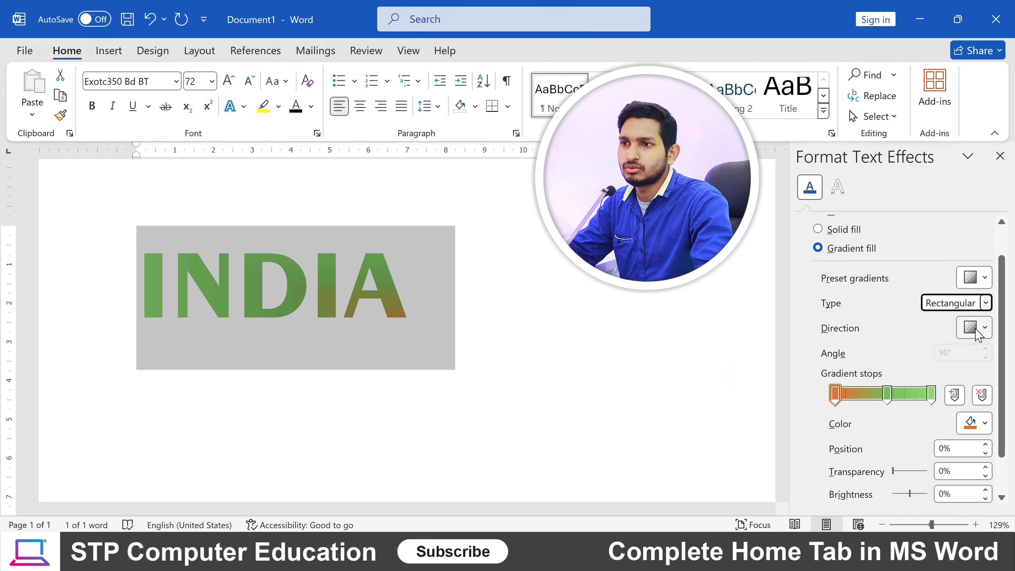
left_click(975, 327)
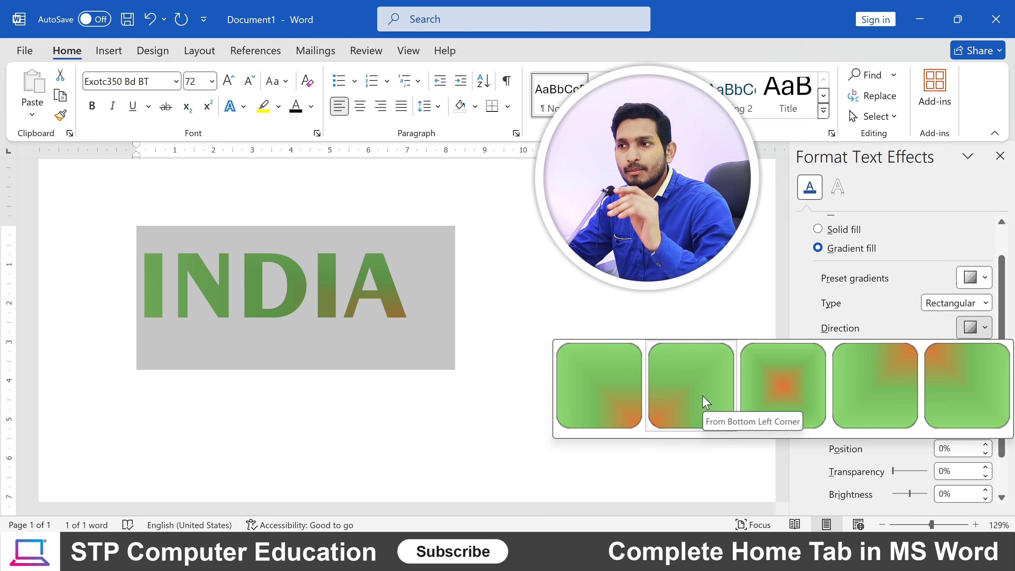
Change the gradient type of the INDIA text fill to Path.
left_click(972, 334)
left_click(976, 303)
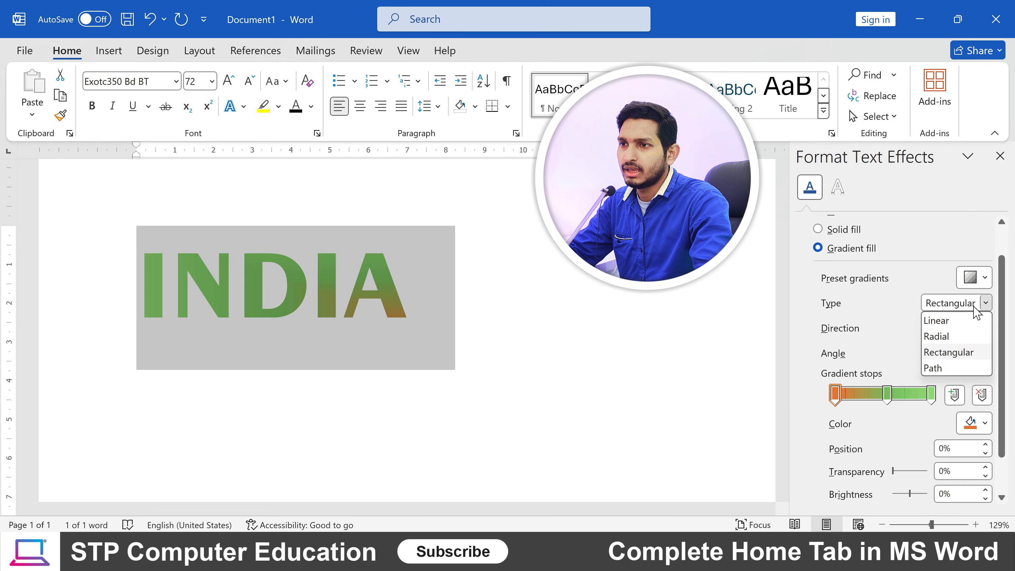
left_click(936, 366)
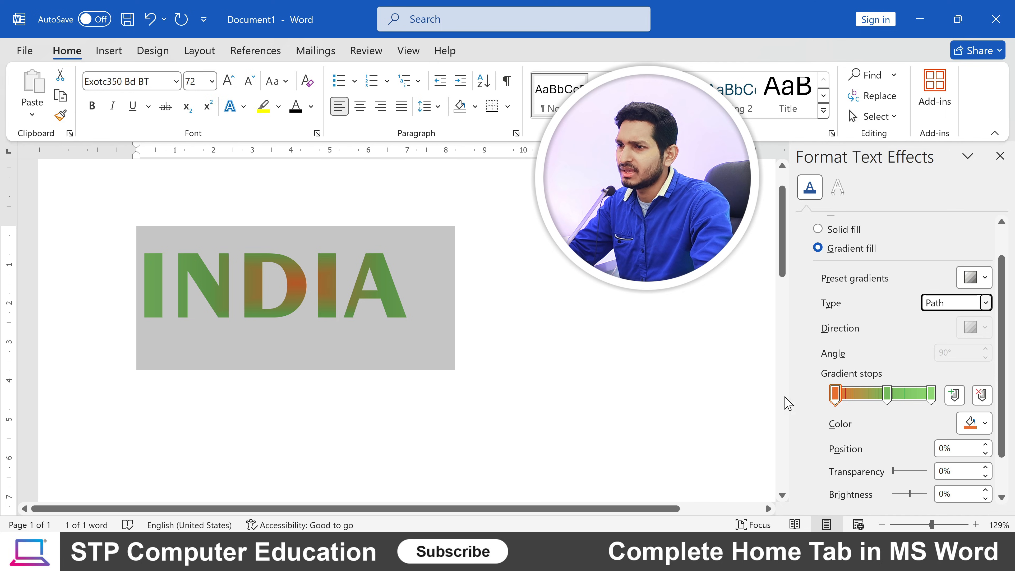
mouse_move(835, 395)
left_mouse_down()
mouse_move(874, 398)
mouse_move(834, 397)
left_mouse_up()
Make the text's gradient Linear, running straight down from orange to green at 90°.
left_click(985, 303)
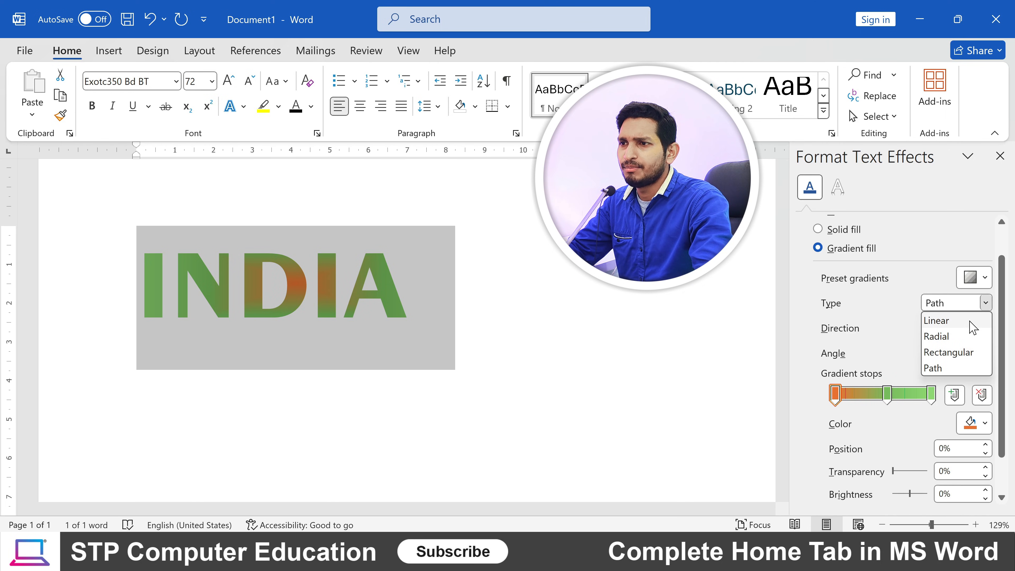
left_click(937, 321)
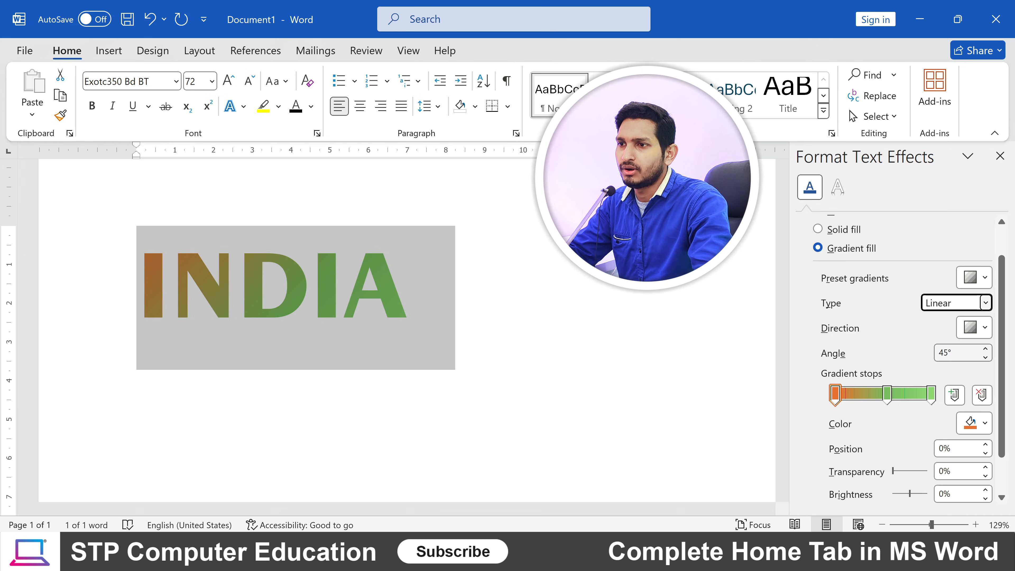
left_click(984, 327)
left_click(688, 376)
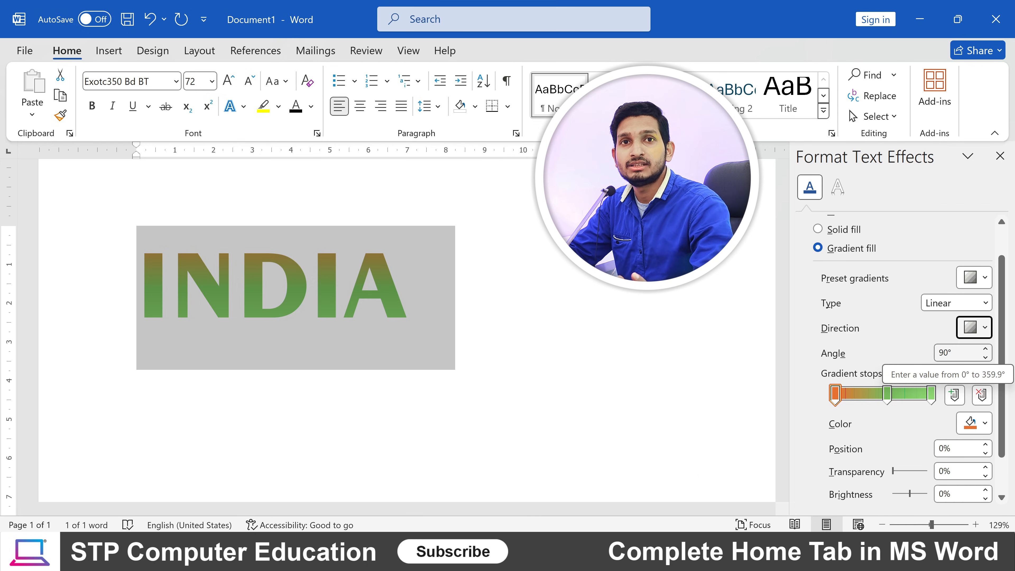
left_click(983, 329)
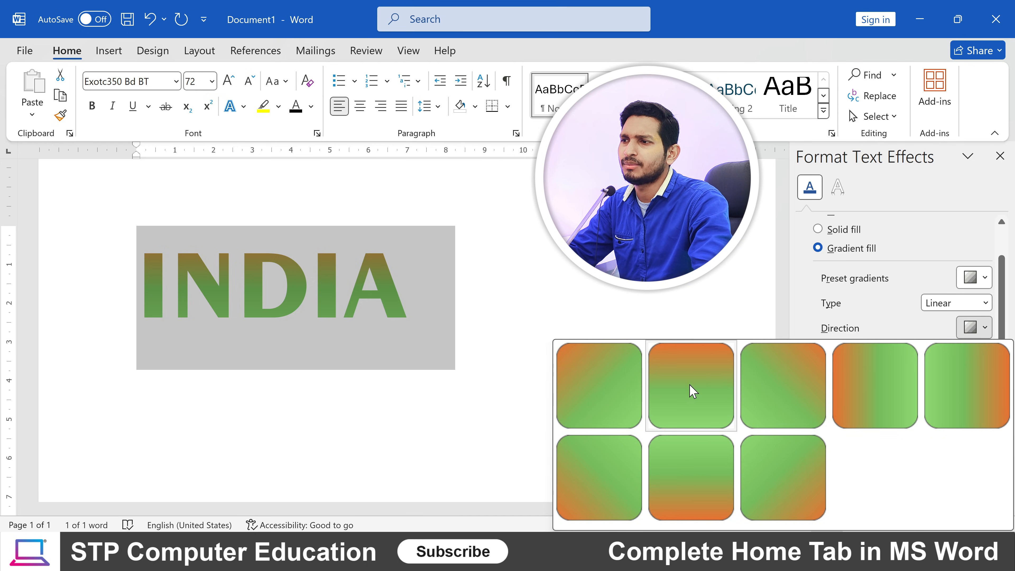
left_click(882, 333)
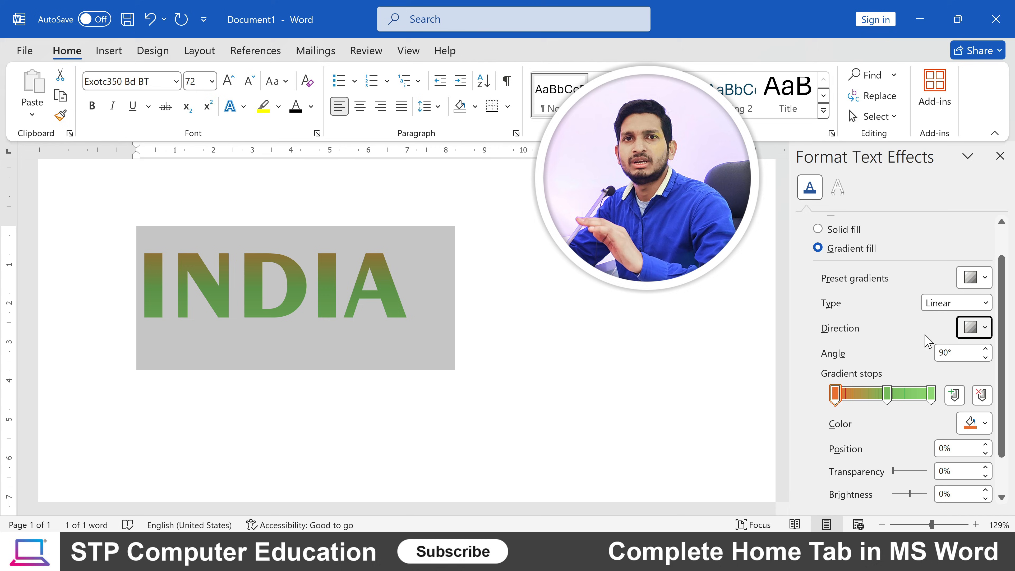
Recolor the middle gradient stop at 54% to white.
left_click(886, 396)
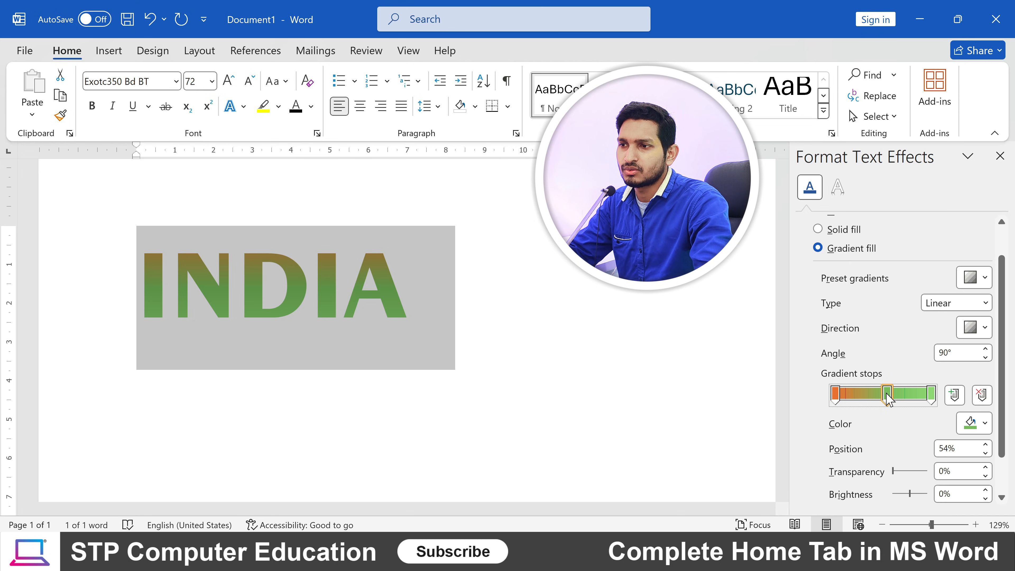
left_click(985, 424)
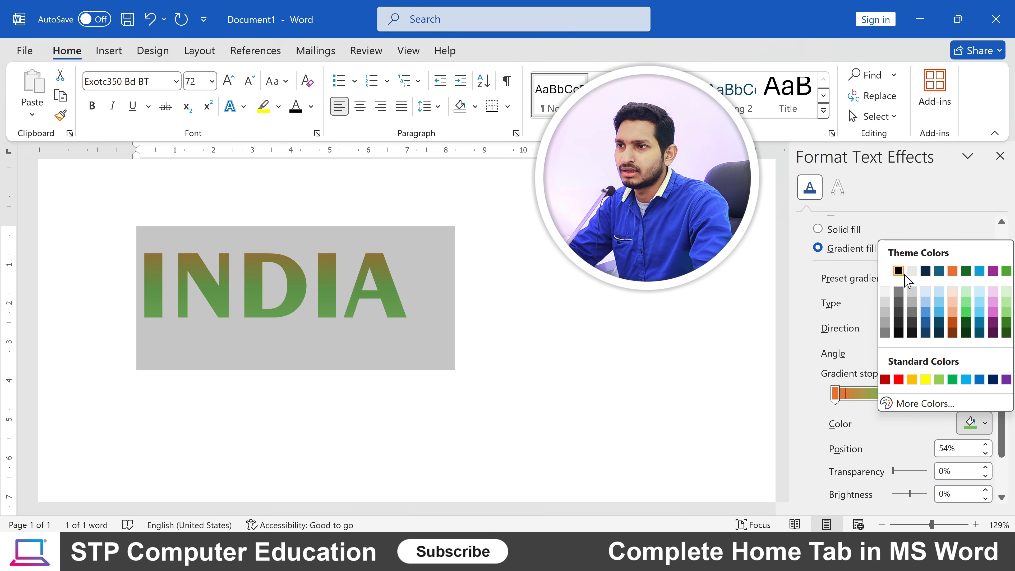
left_click(885, 272)
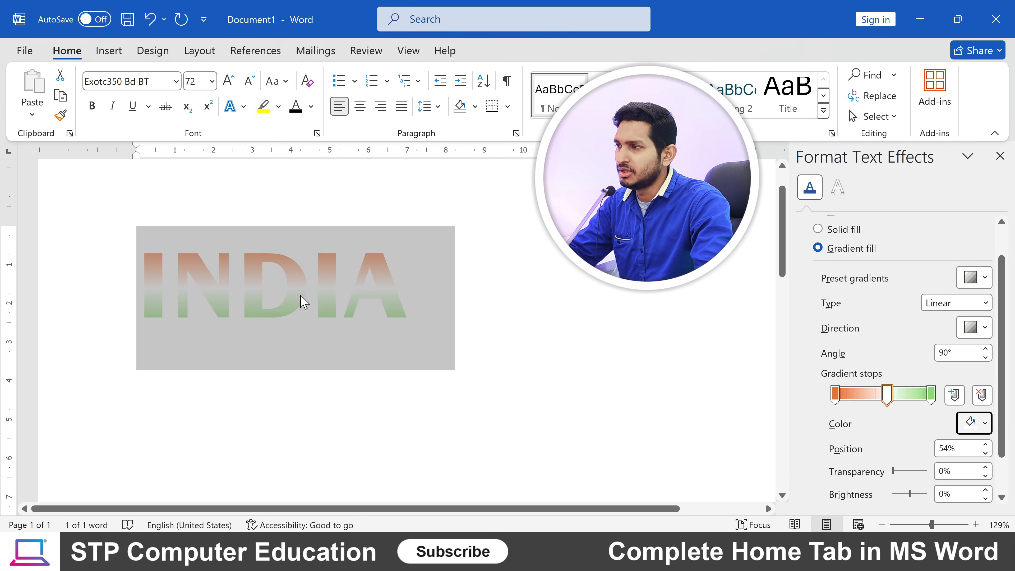
Move the white gradient stop to 43% and add a second white stop at 61%.
left_click(931, 395)
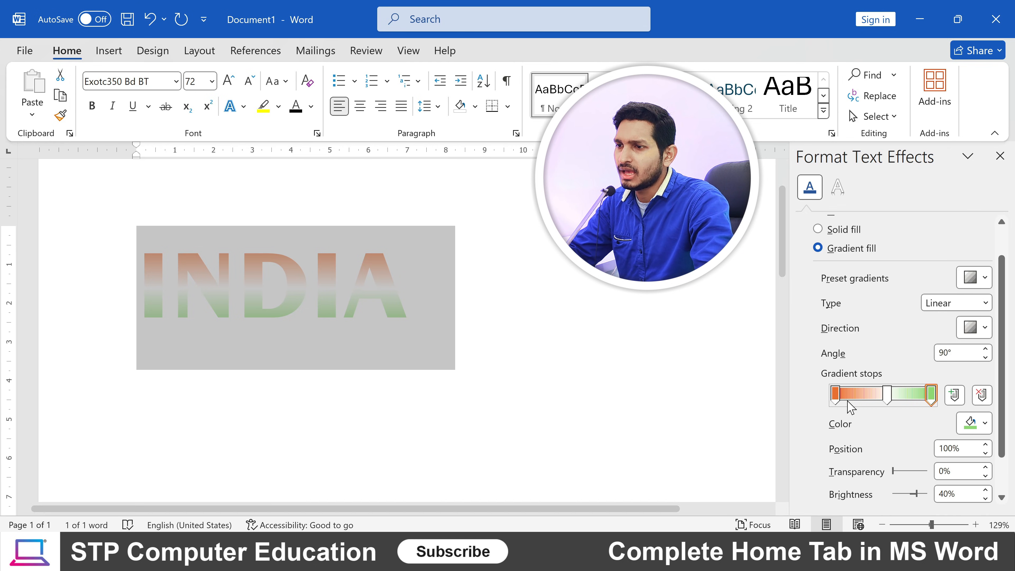
left_click_drag(888, 398, 876, 397)
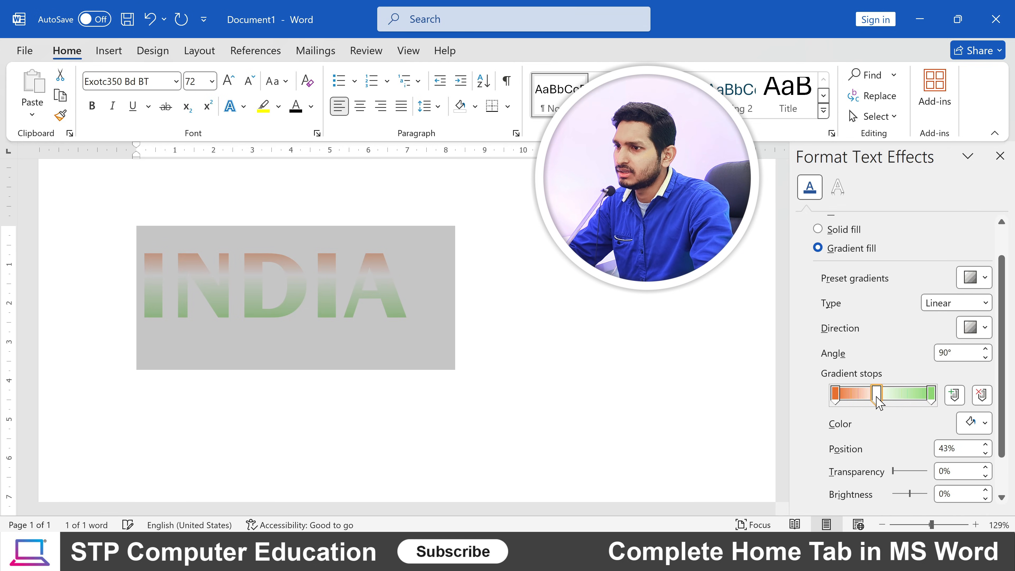
left_click(896, 399)
left_click(974, 423)
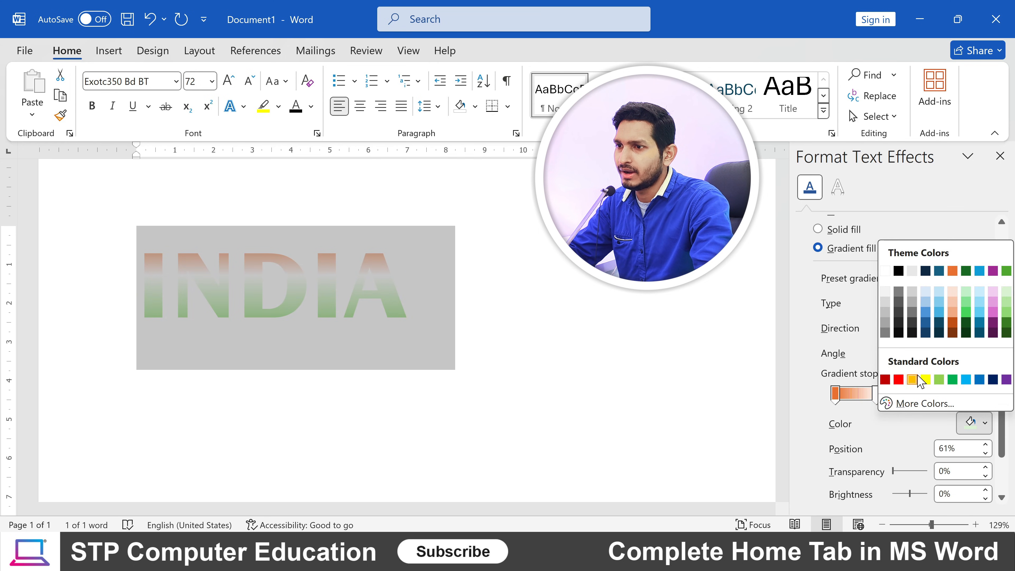
left_click(884, 273)
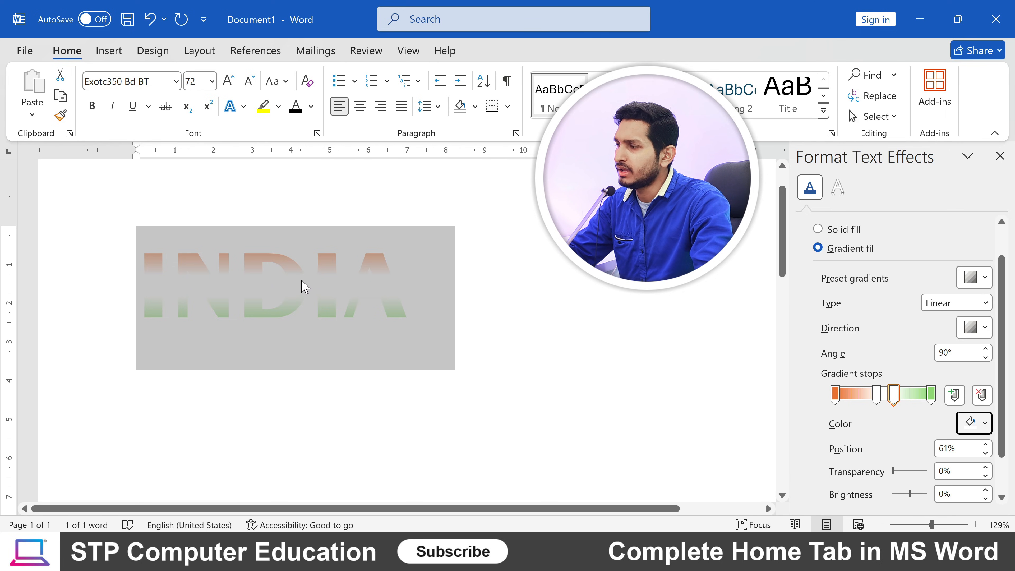
Reposition the two white gradient stops to 47% and 62%.
left_click_drag(893, 398, 881, 398)
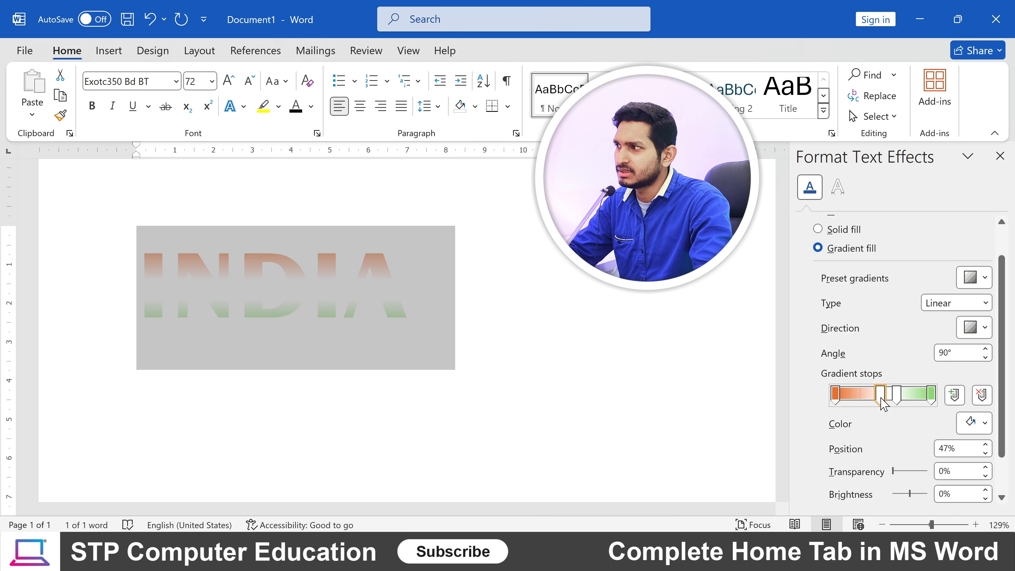
left_click(895, 395)
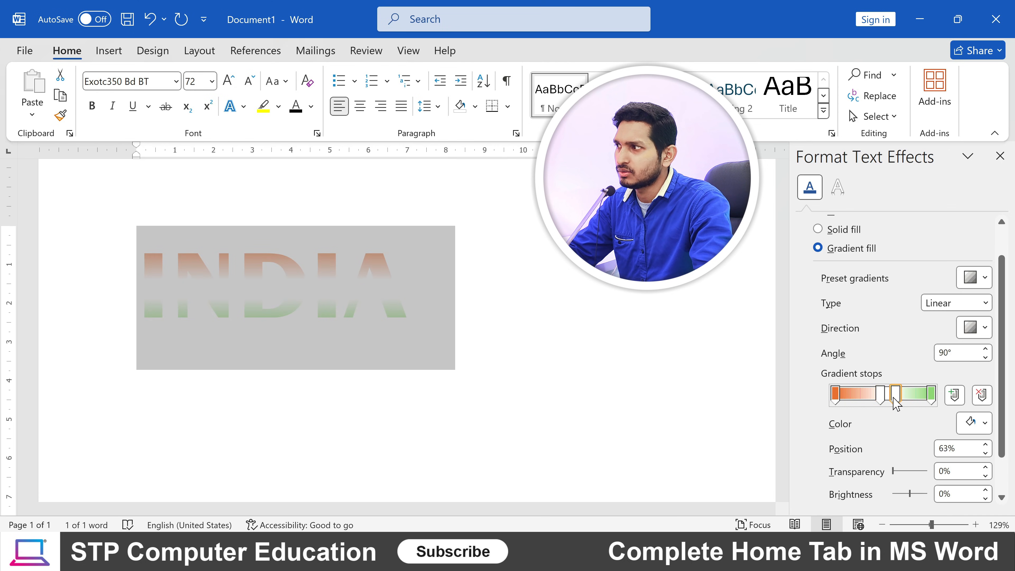
mouse_move(894, 398)
left_mouse_down()
mouse_move(923, 400)
mouse_move(895, 399)
left_mouse_up()
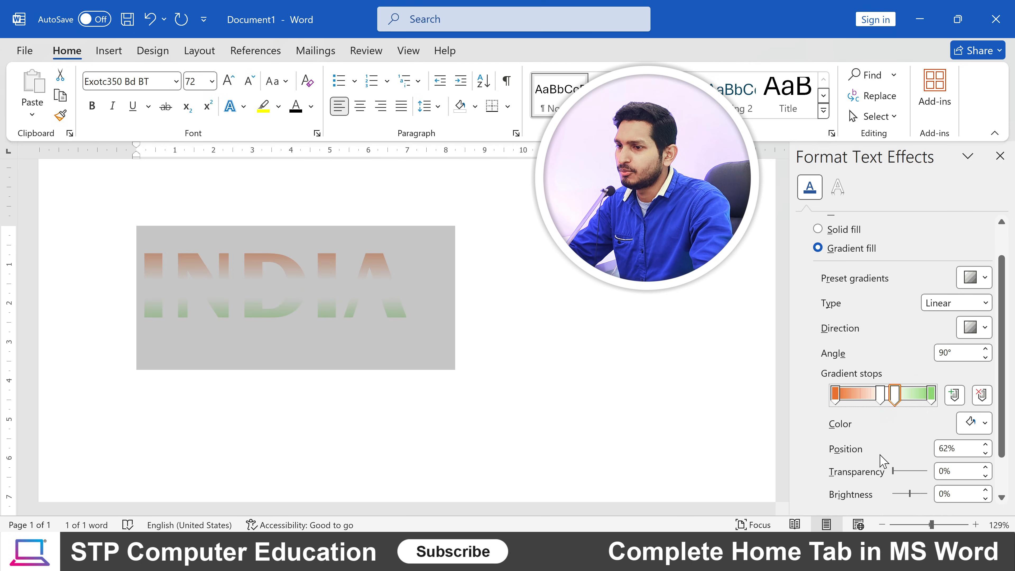
Set the position of the second white gradient stop to 65%.
left_click(986, 444)
left_click(986, 445)
left_click(985, 444)
left_click(986, 444)
left_click(985, 444)
left_click(986, 444)
left_click(986, 453)
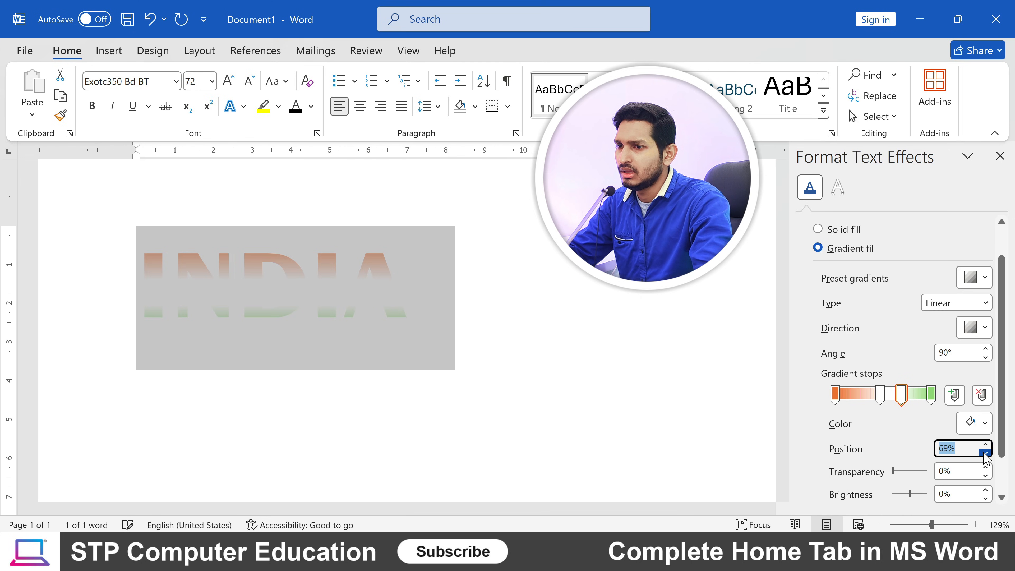
left_click(986, 452)
left_click(985, 452)
Set the brightness of the green gradient stop at 100% to 22%.
scroll(886, 445, "down", 1)
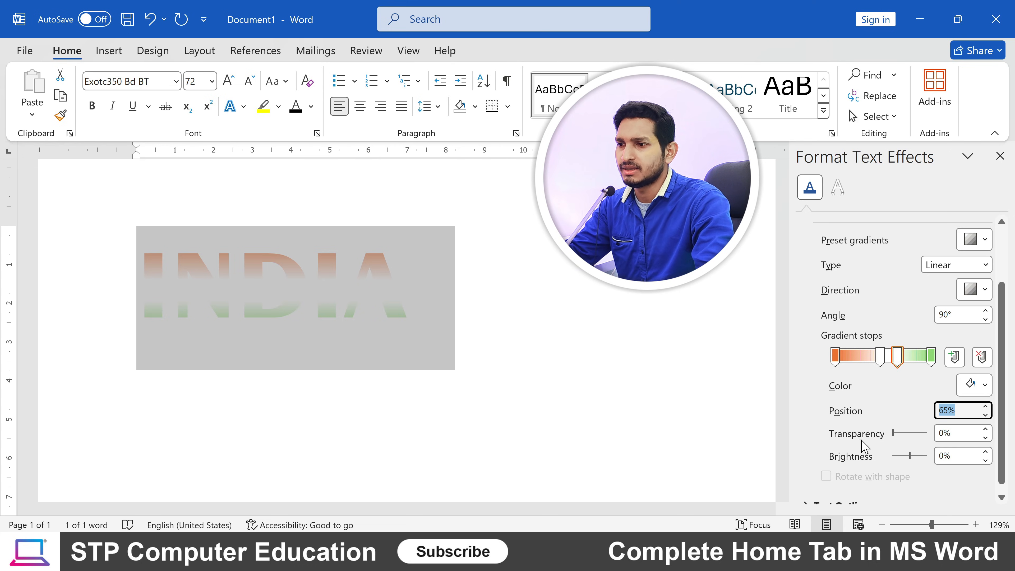
left_click(931, 357)
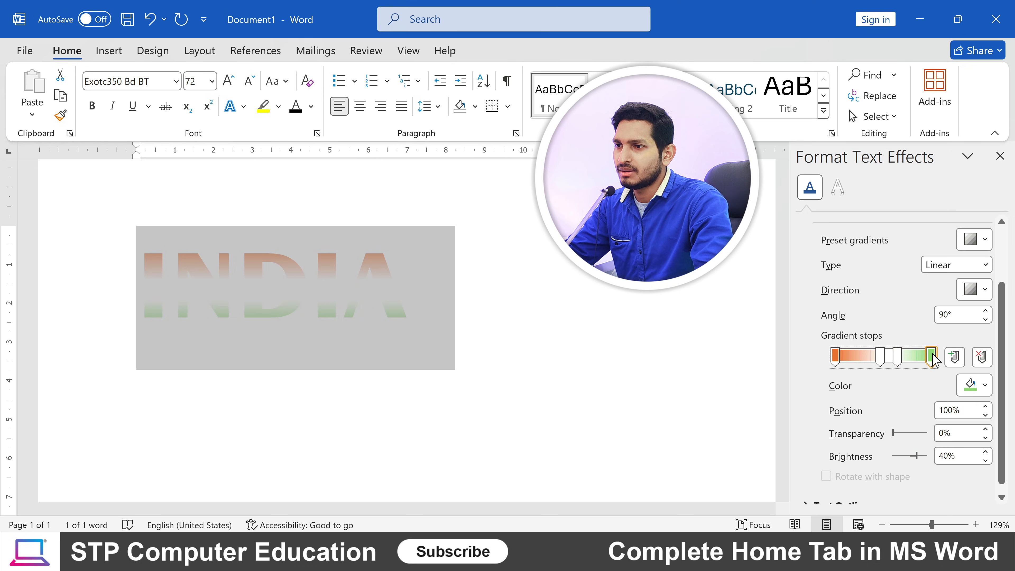
left_click(913, 457)
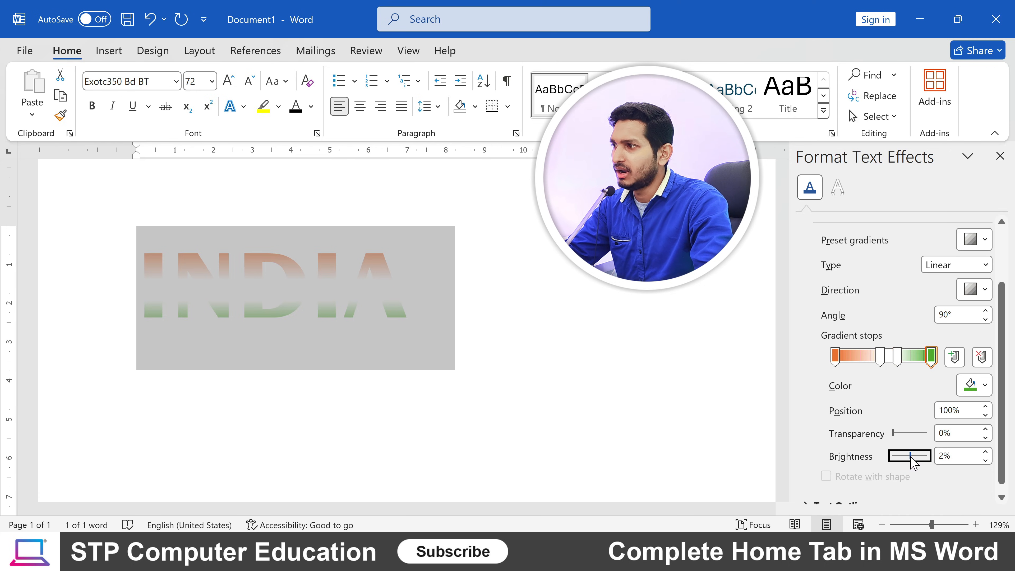
mouse_move(912, 458)
left_mouse_down()
mouse_move(927, 460)
mouse_move(892, 457)
mouse_move(914, 460)
left_mouse_up()
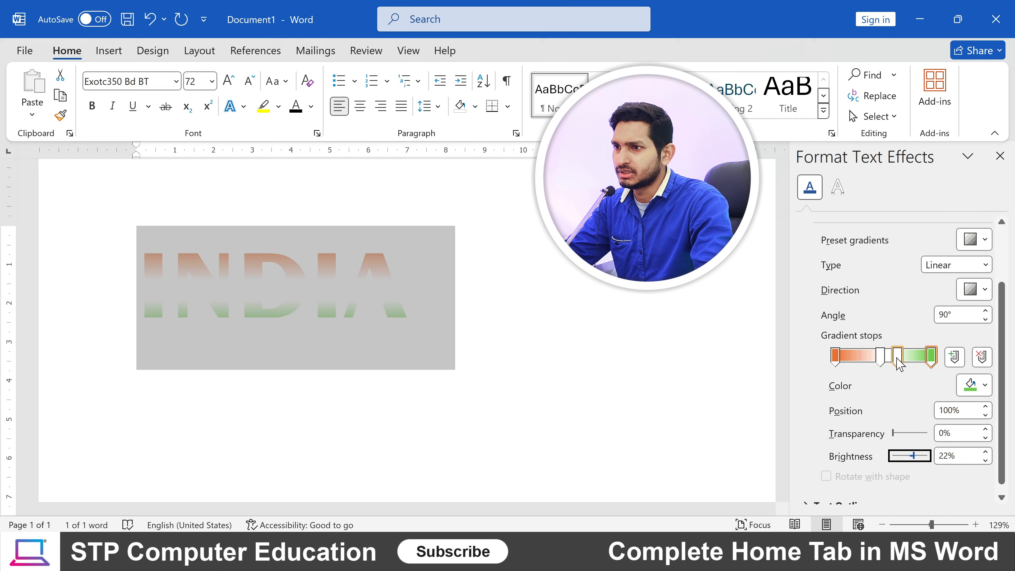
Shift the second white stop slightly toward the first, place the first at 46%, and check the gradient direction presets.
left_click_drag(899, 364, 879, 361)
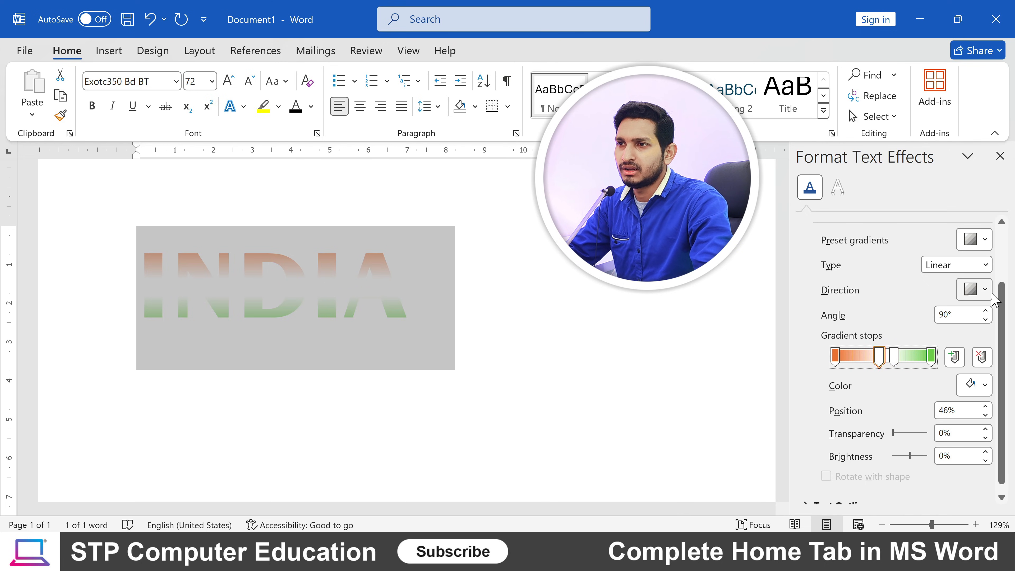
left_click(975, 290)
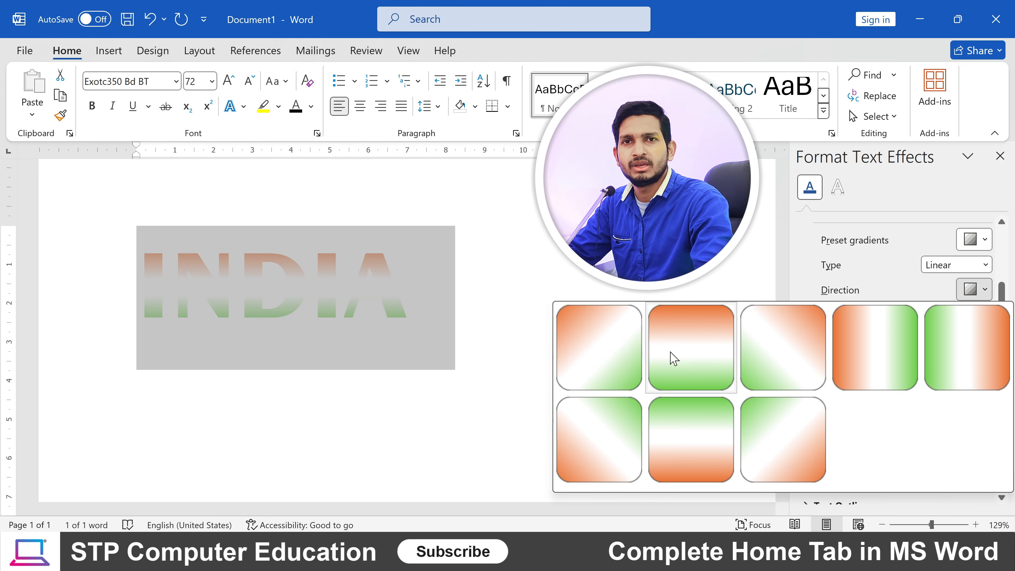
left_click(876, 290)
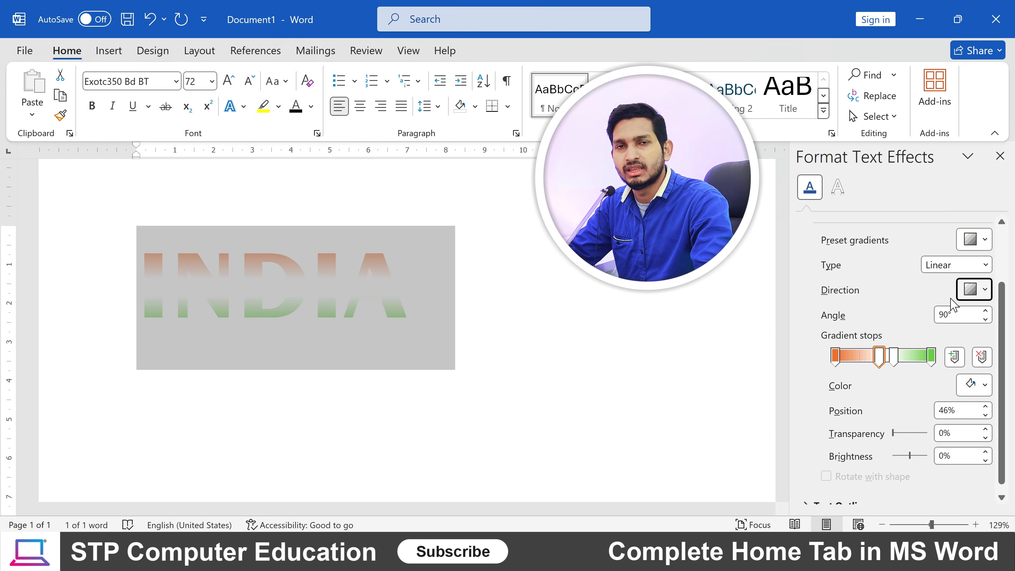
Fine-tune the white gradient stops, keeping the first at 46% and placing the second at 60%.
scroll(902, 422, "down", 1)
scroll(885, 438, "up", 3)
scroll(885, 432, "up", 4)
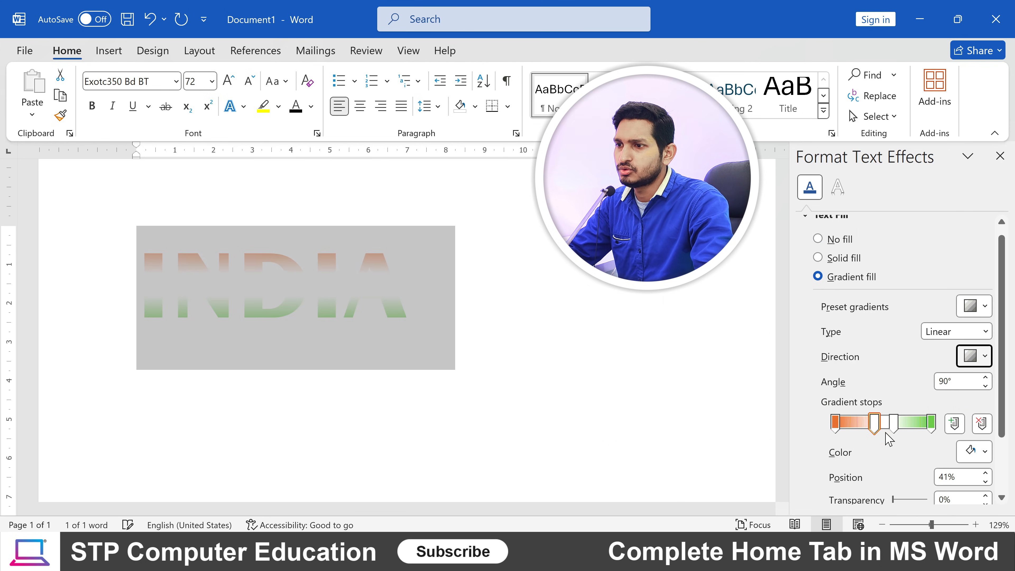
scroll(873, 428, "down", 4)
scroll(874, 428, "up", 2)
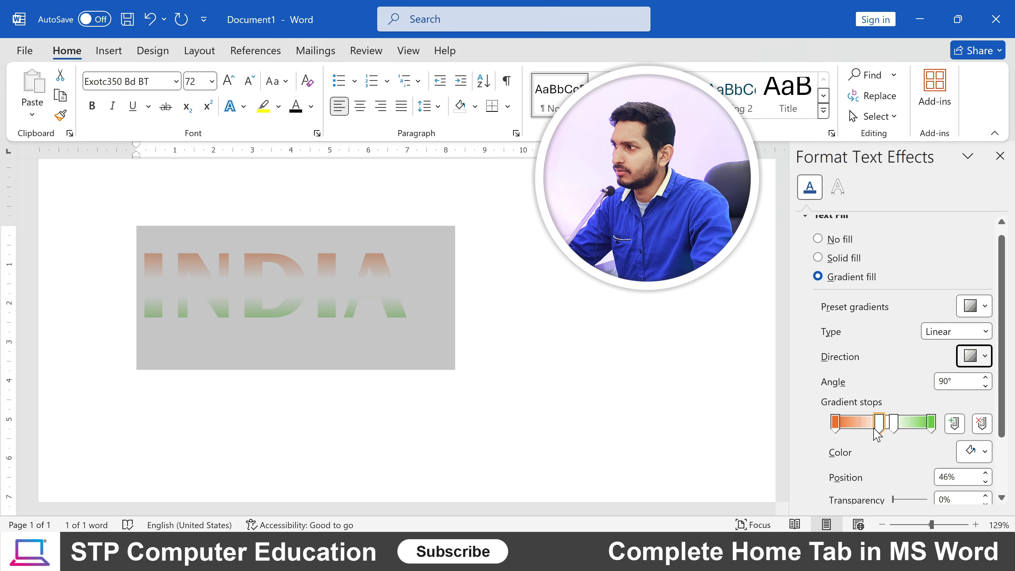
scroll(874, 427, "down", 2)
scroll(874, 427, "up", 1)
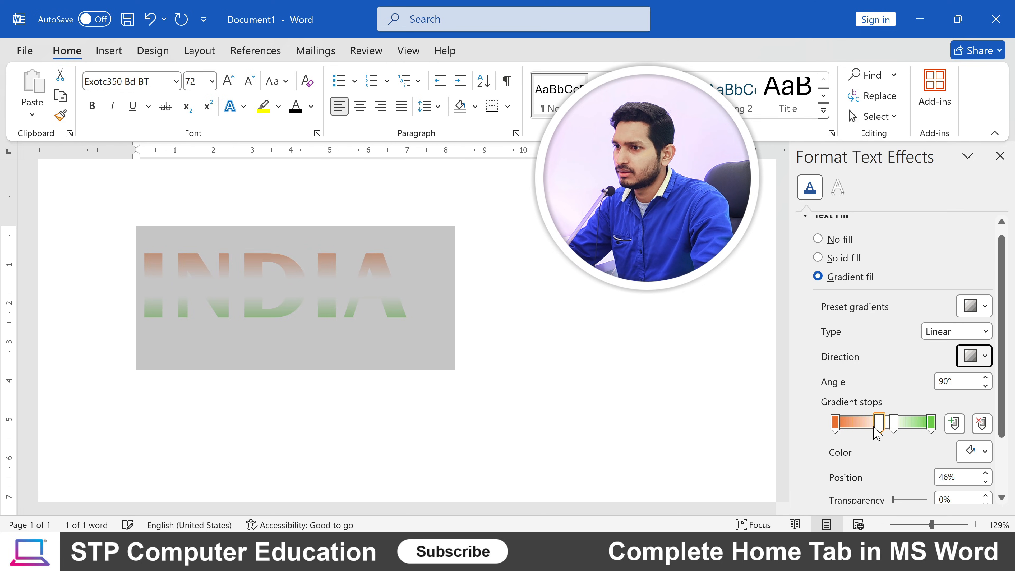
scroll(897, 425, "down", 1)
scroll(896, 424, "up", 1)
left_click(896, 426)
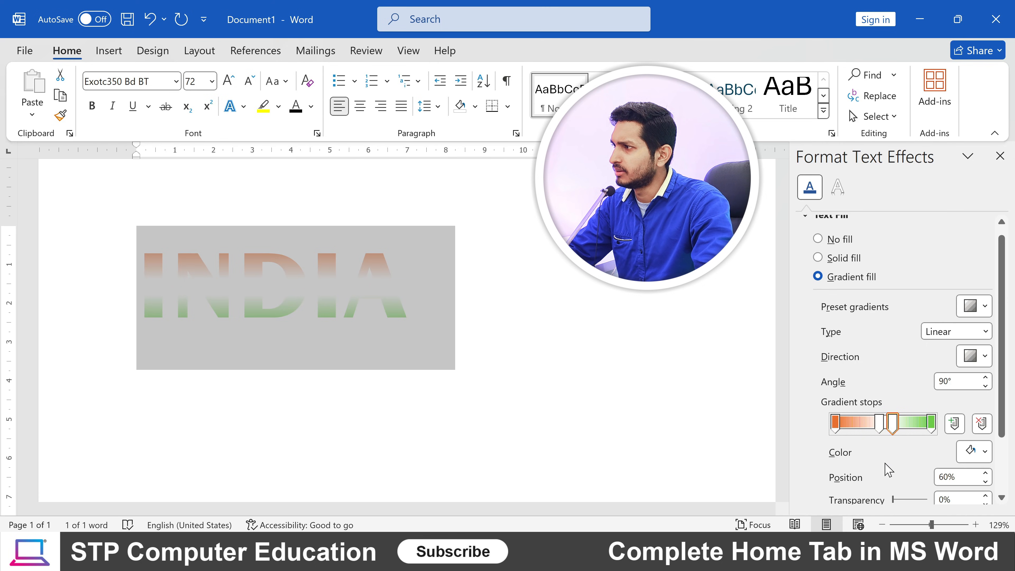
scroll(918, 243, "down", 1)
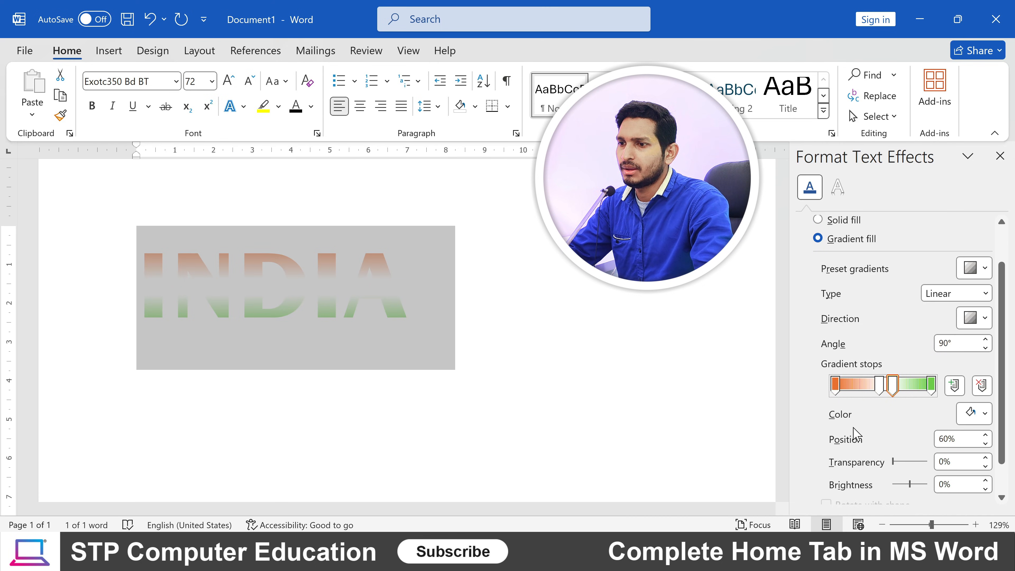
Apply Black, Text 1 paragraph shading behind the word INDIA.
left_click(426, 299)
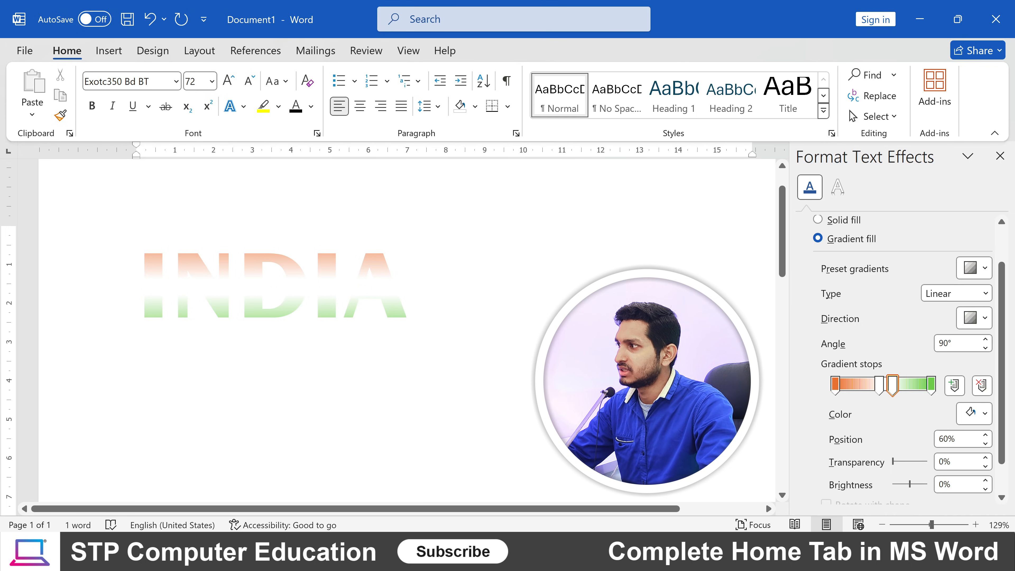
left_click(115, 288)
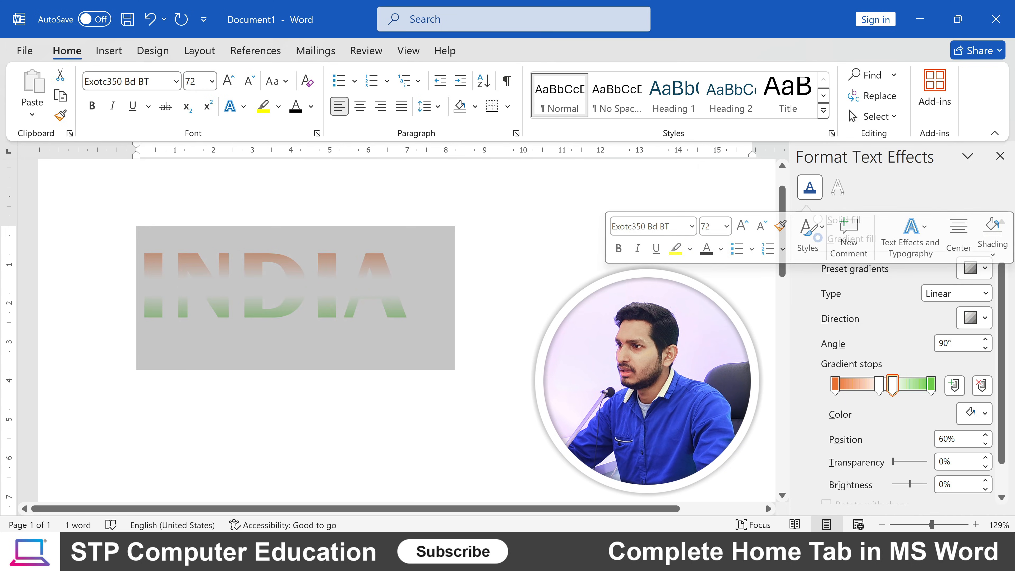
scroll(406, 330, "down", 1)
scroll(407, 331, "down", 4)
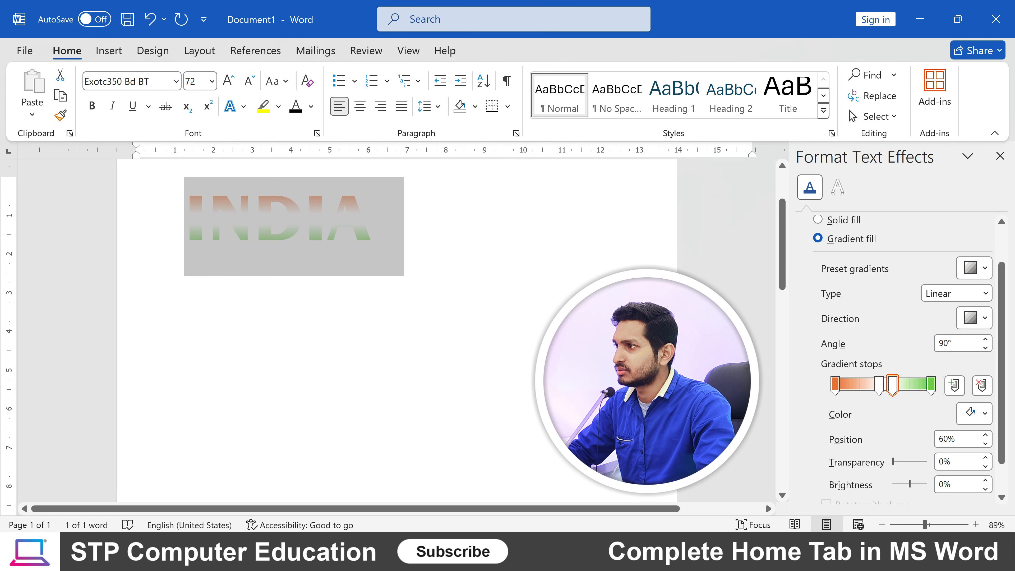
scroll(407, 330, "up", 2)
left_click(372, 278)
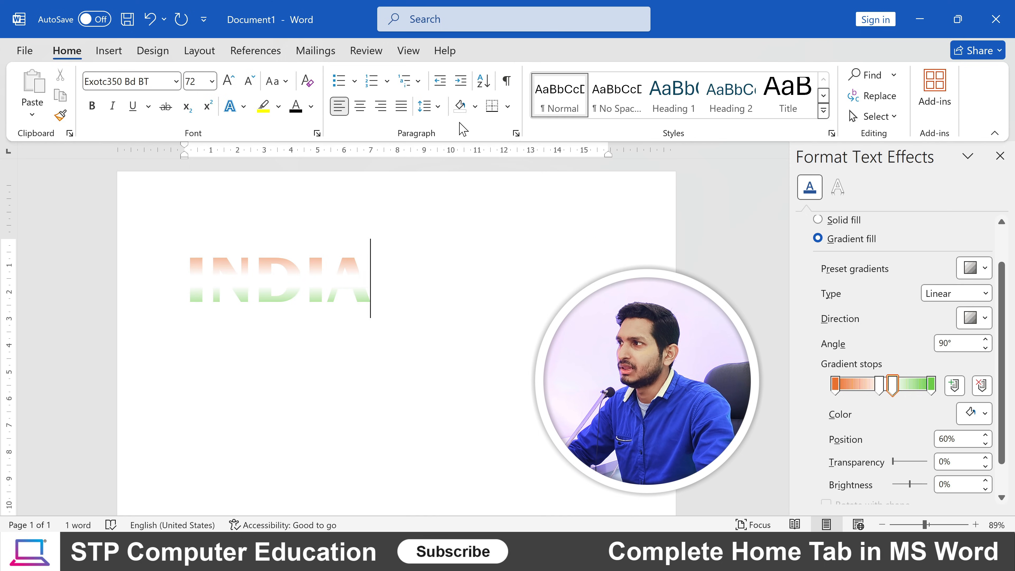
left_click(473, 109)
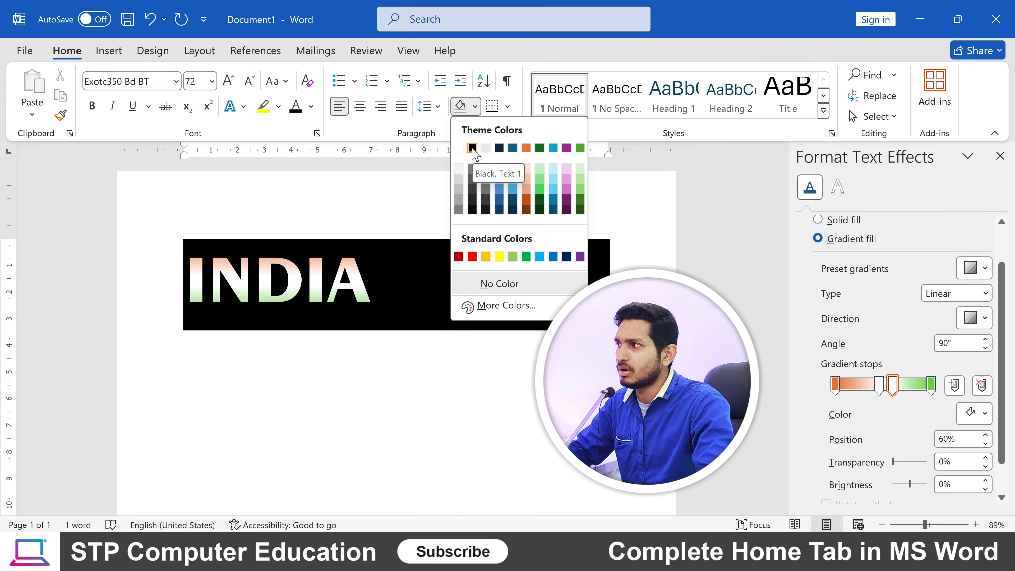
left_click(472, 148)
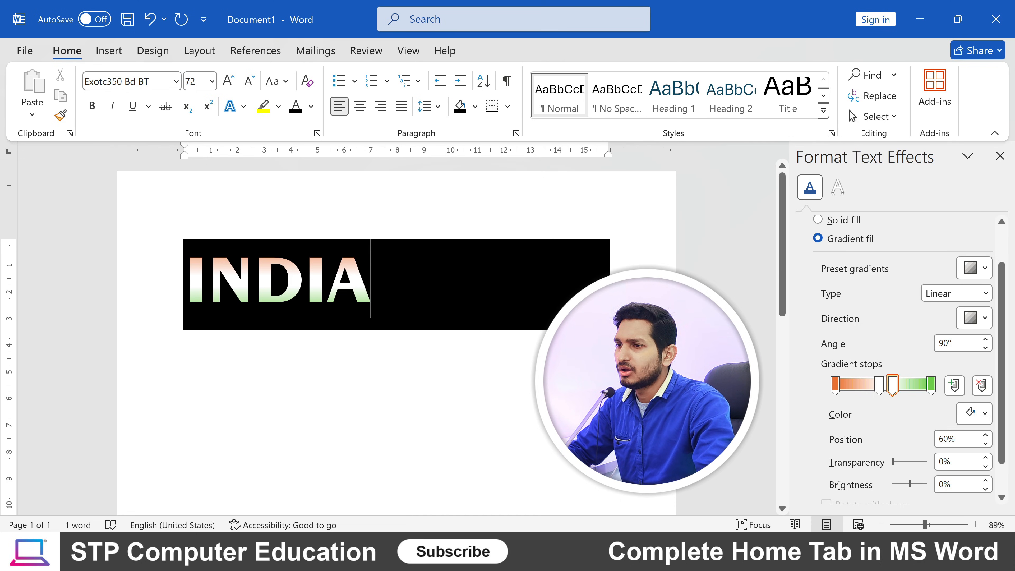
Move INDIA's orange gradient stop to 29% and its green gradient stop to 71%.
left_click_drag(369, 287, 188, 288)
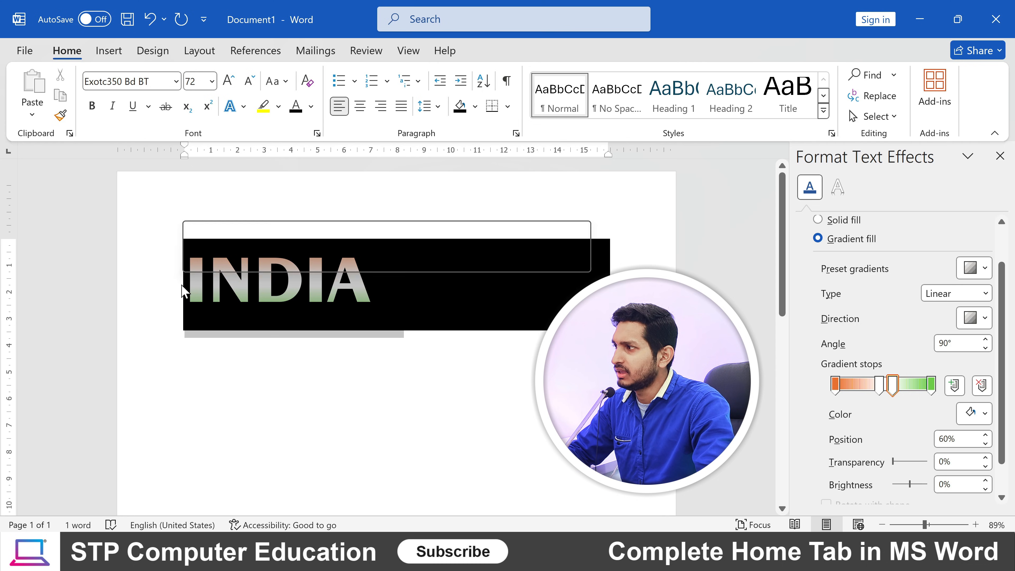
left_click(361, 300)
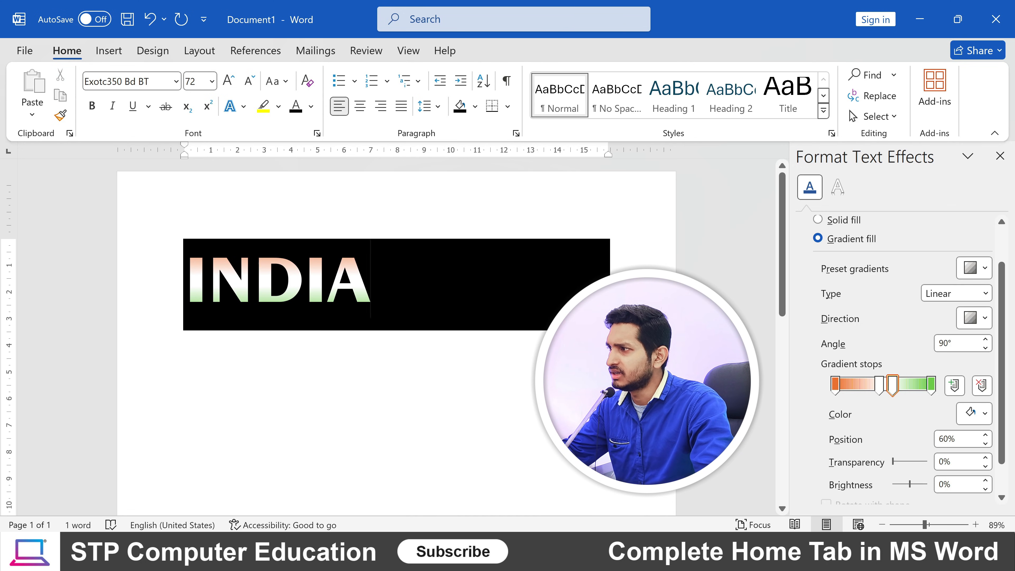
left_click_drag(373, 291, 188, 289)
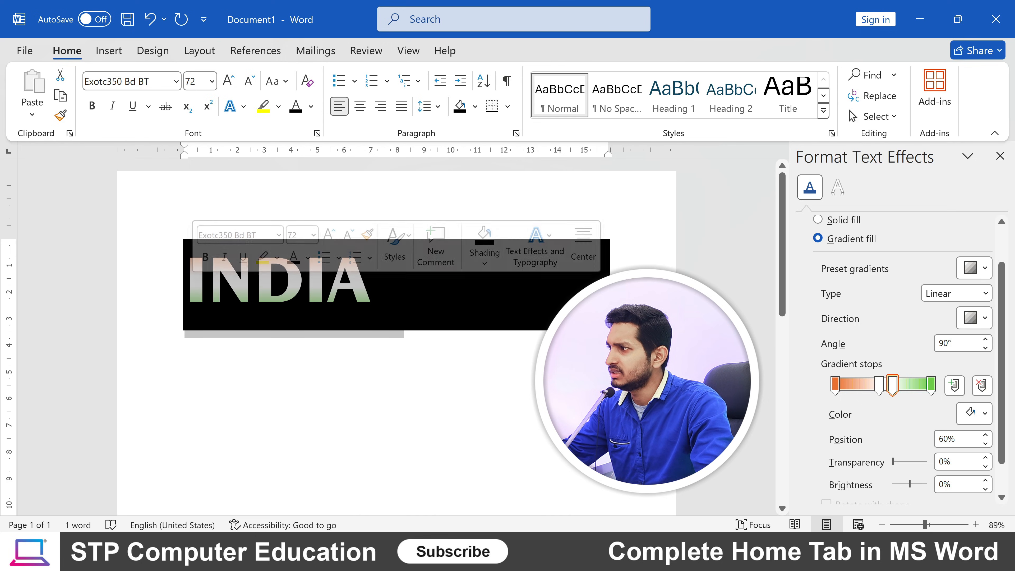
left_click(835, 386)
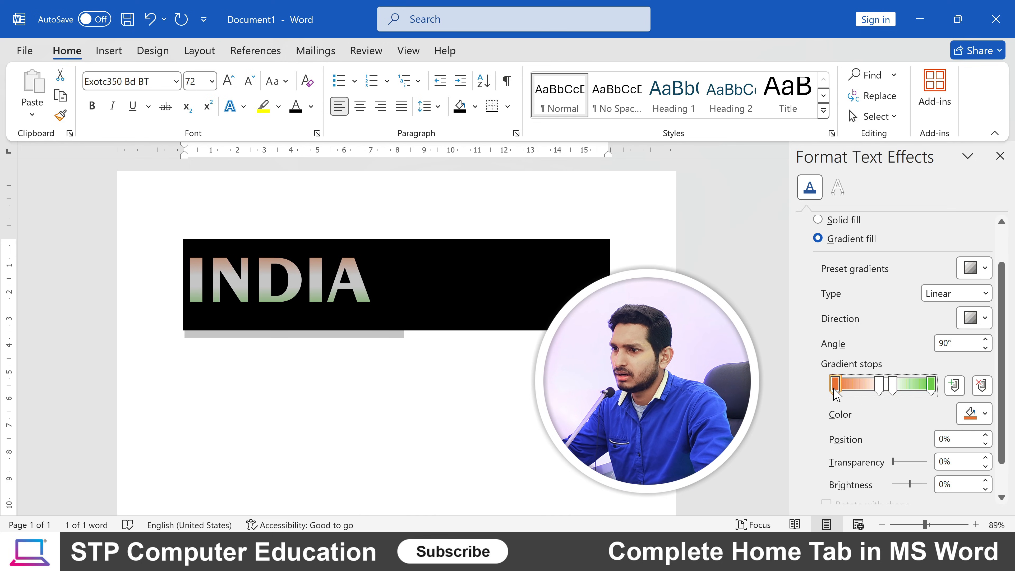
left_click_drag(834, 388, 863, 394)
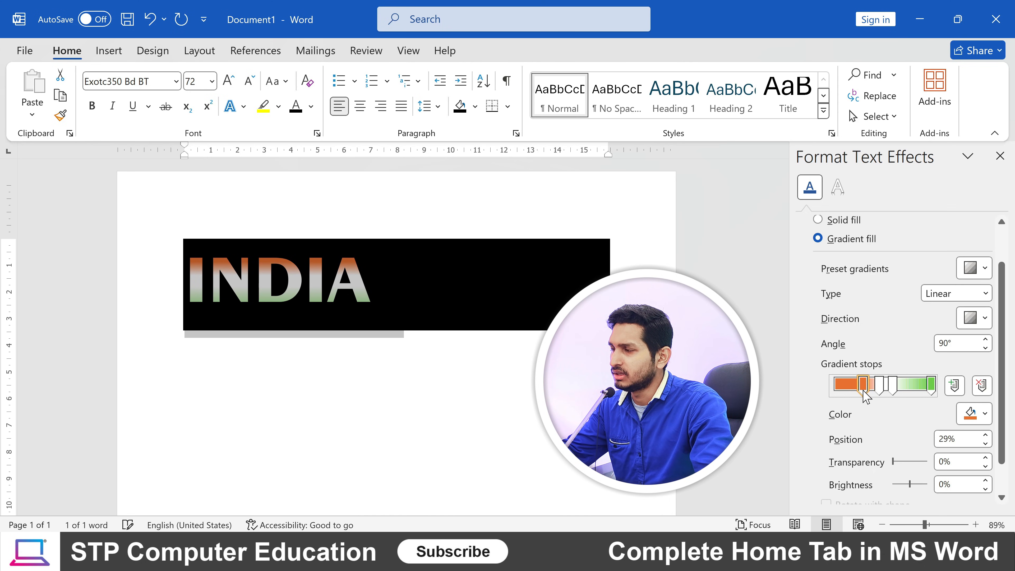
left_click_drag(931, 386, 903, 386)
left_click_drag(906, 386, 903, 387)
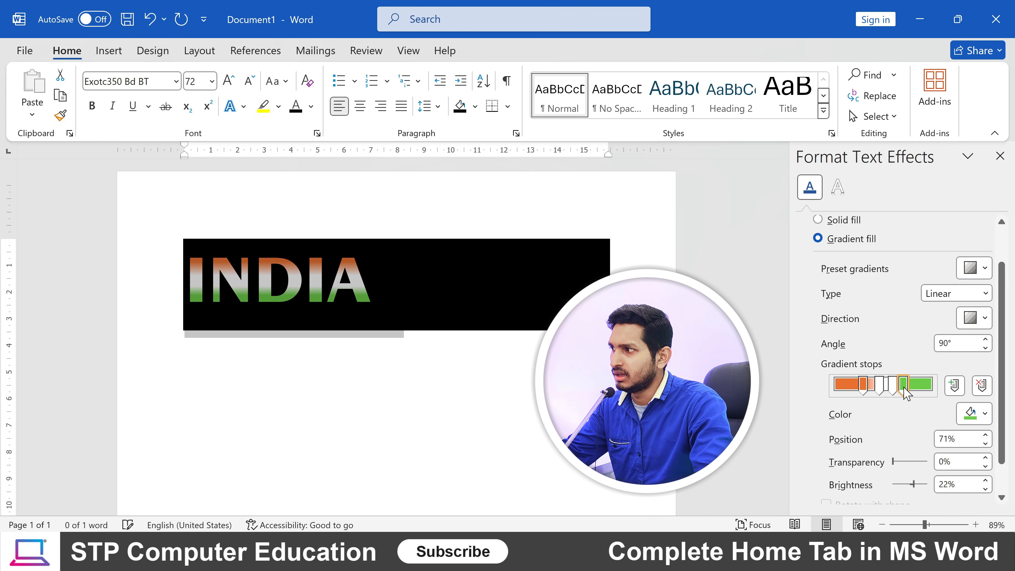
left_click(559, 323)
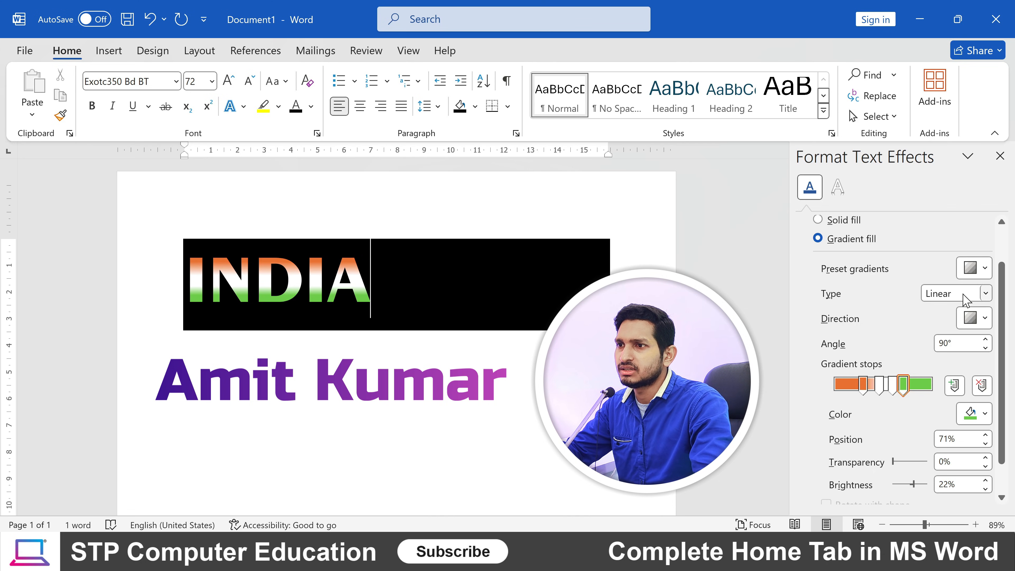
left_click(985, 318)
left_click(882, 379)
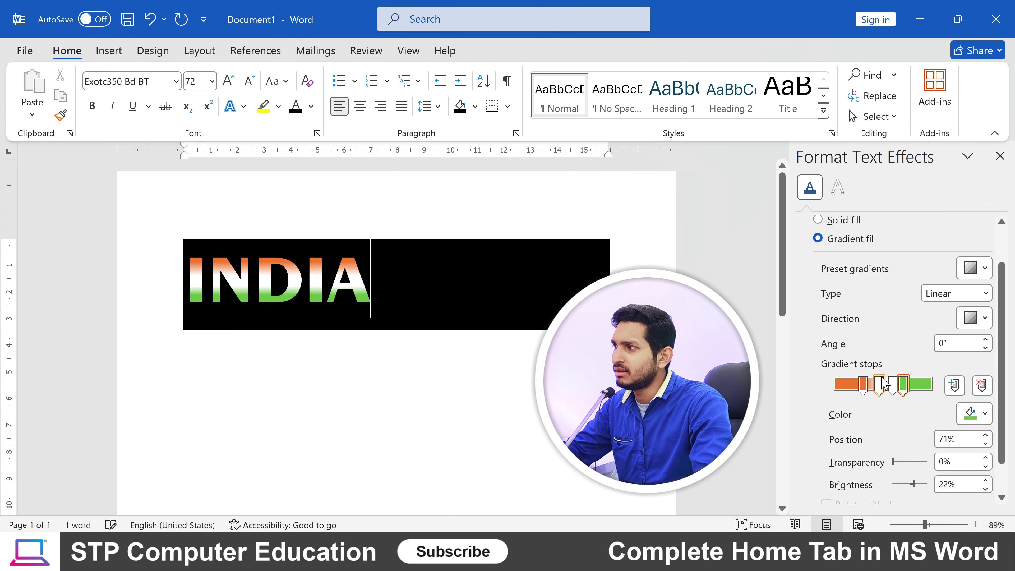
key("shift+Home")
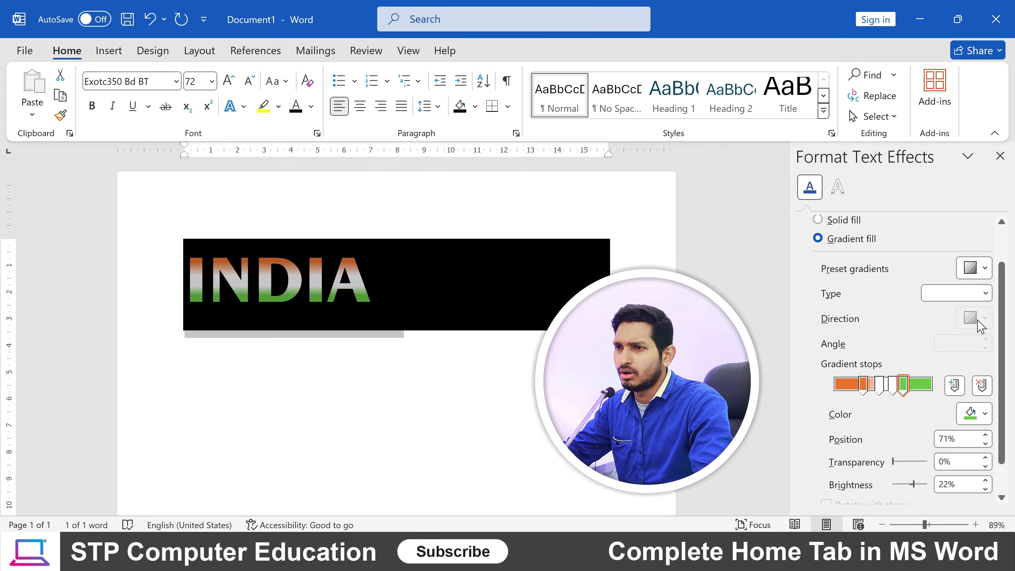
left_click_drag(362, 306, 191, 294)
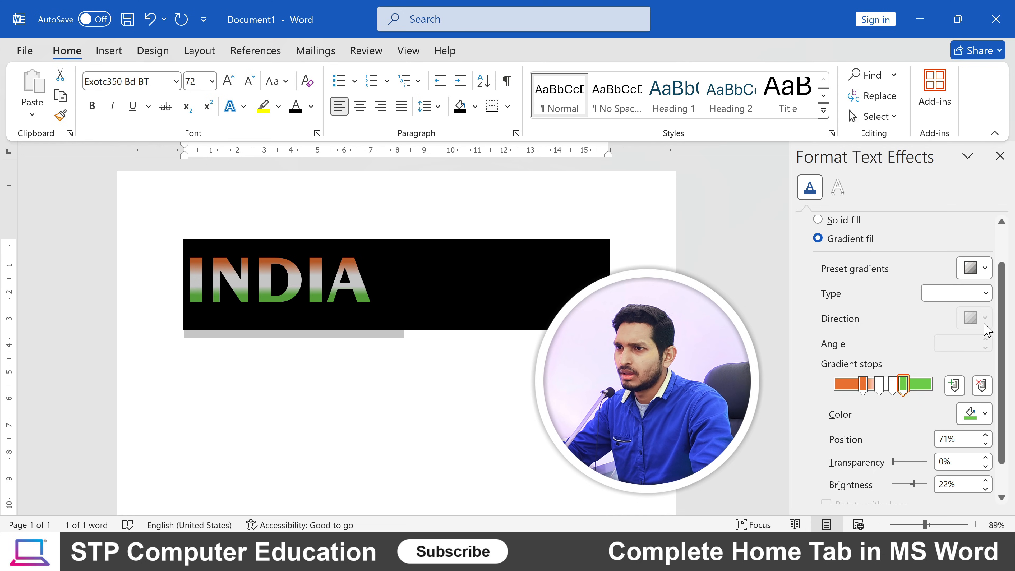
left_click(505, 294)
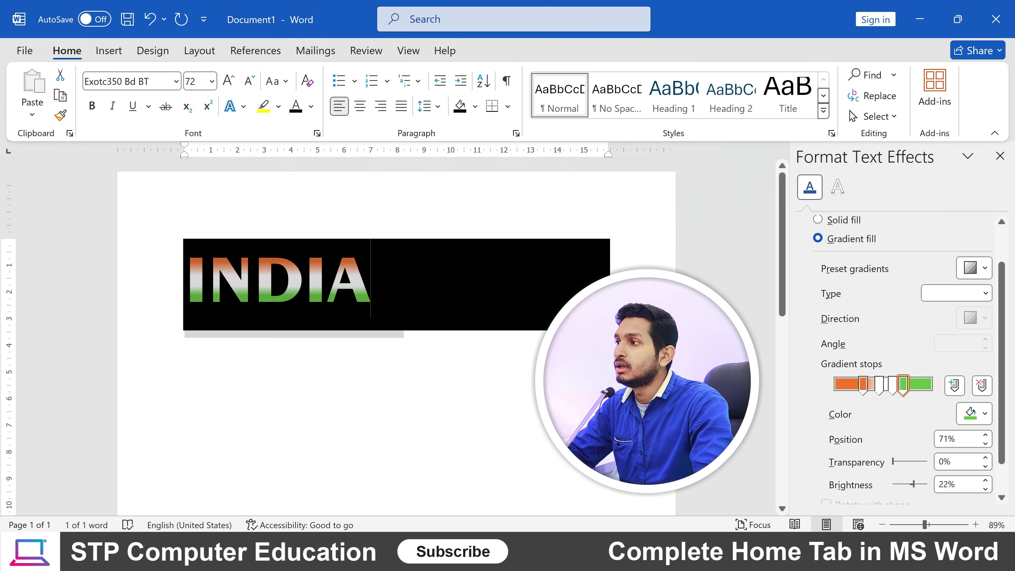
key("ctrl+a")
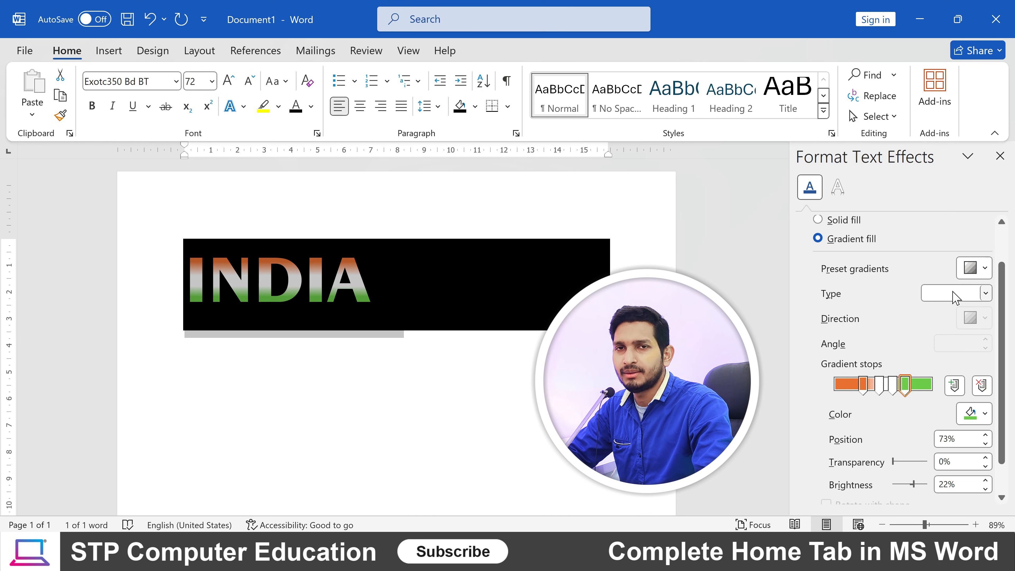
Set INDIA's gradient type to Linear, try the two horizontal directions, and finish with the vertical 90° direction.
left_click(985, 293)
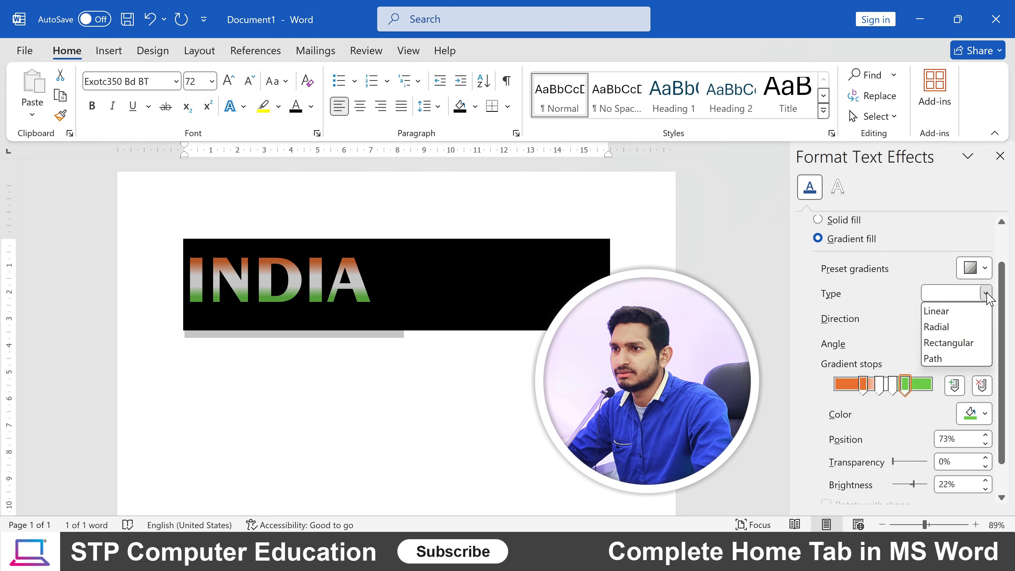
left_click(936, 311)
left_click(984, 320)
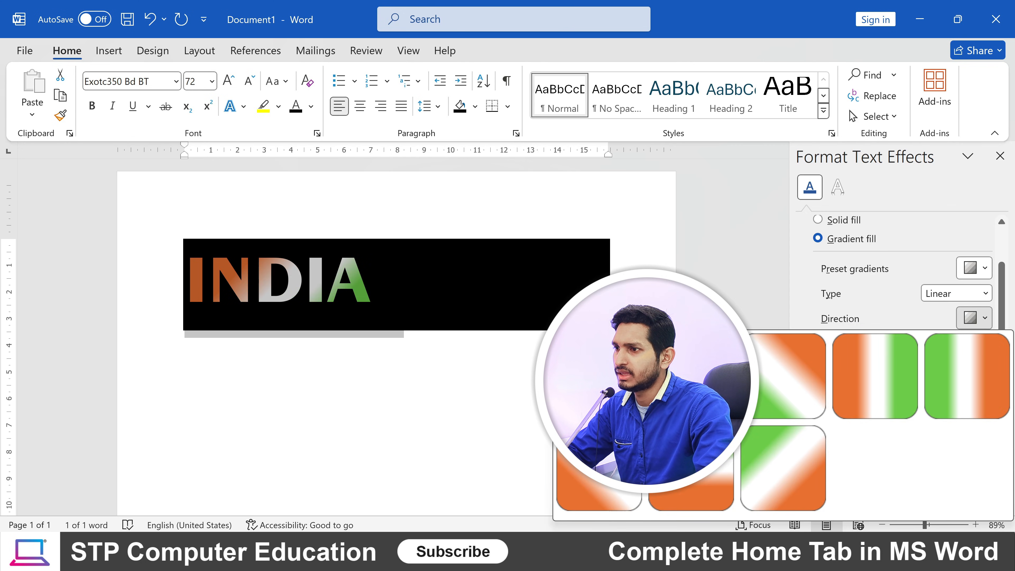
left_click(888, 380)
left_click(985, 317)
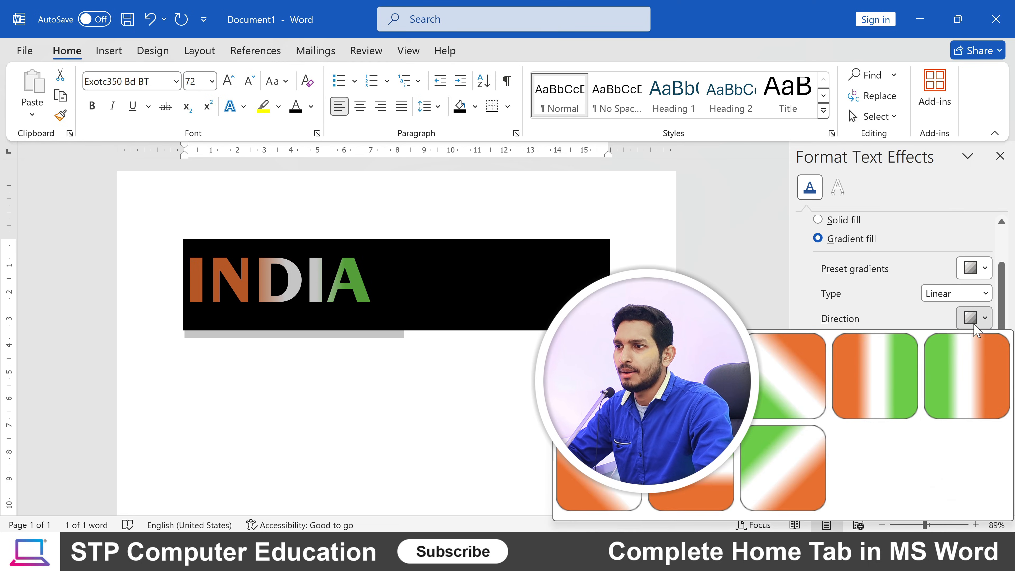
left_click(951, 387)
left_click(985, 318)
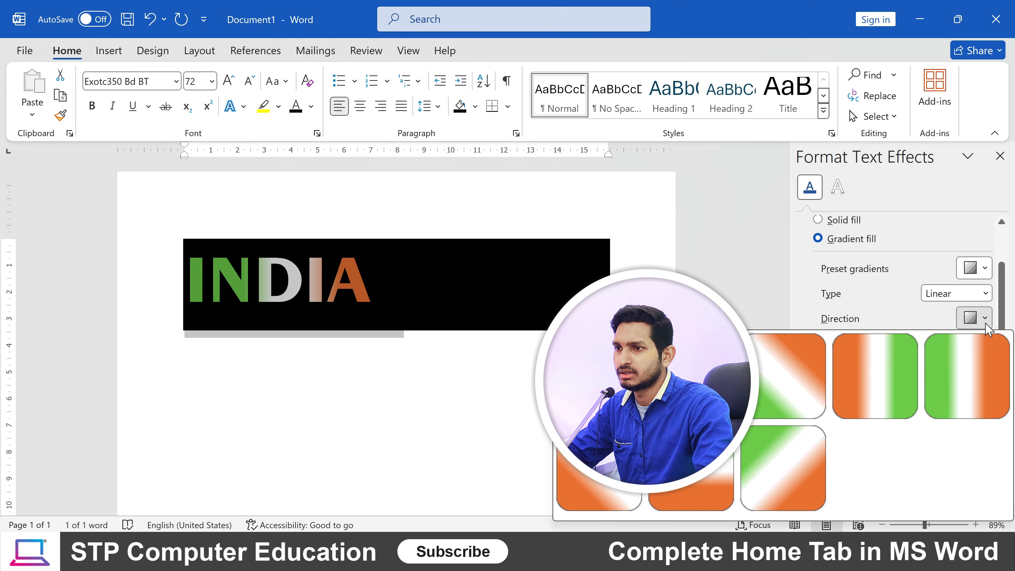
left_click(871, 376)
left_click(455, 315)
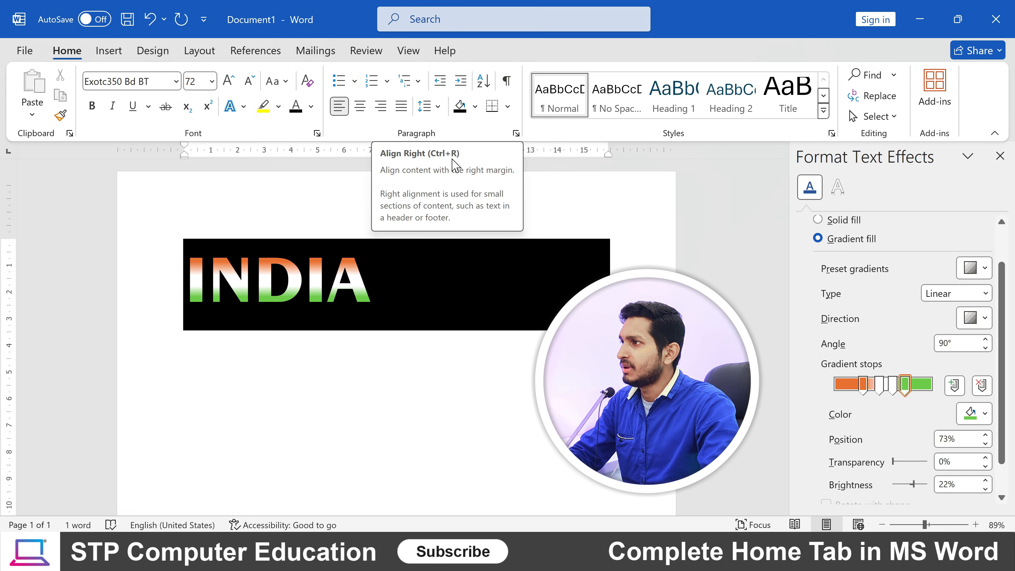
Close the text effects settings and reduce the font size of INDIA to 36.
left_click(1001, 156)
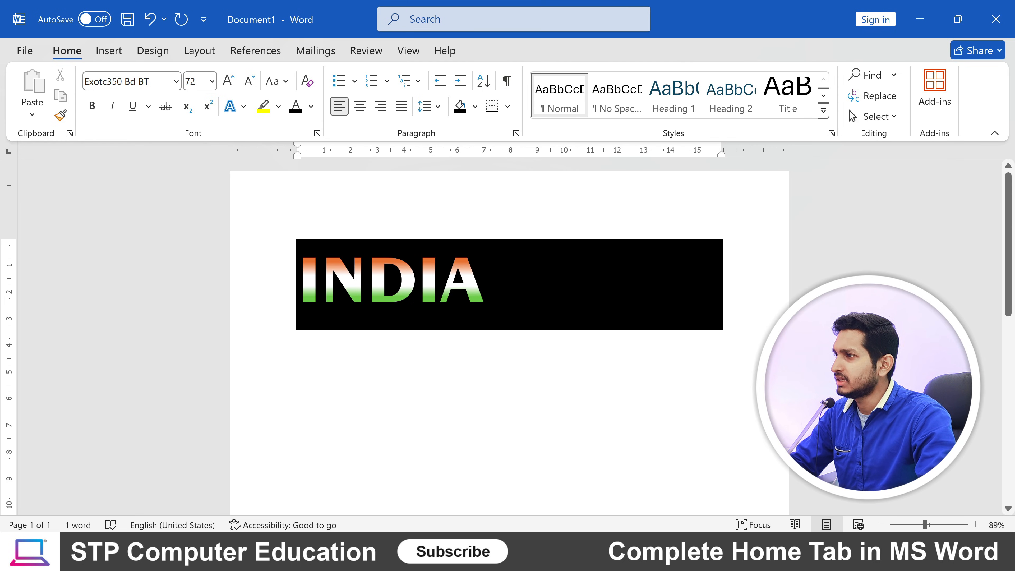
left_click(269, 277)
left_click_drag(542, 295, 275, 288)
key("ctrl+shift+comma")
key("ctrl+shift+comma")
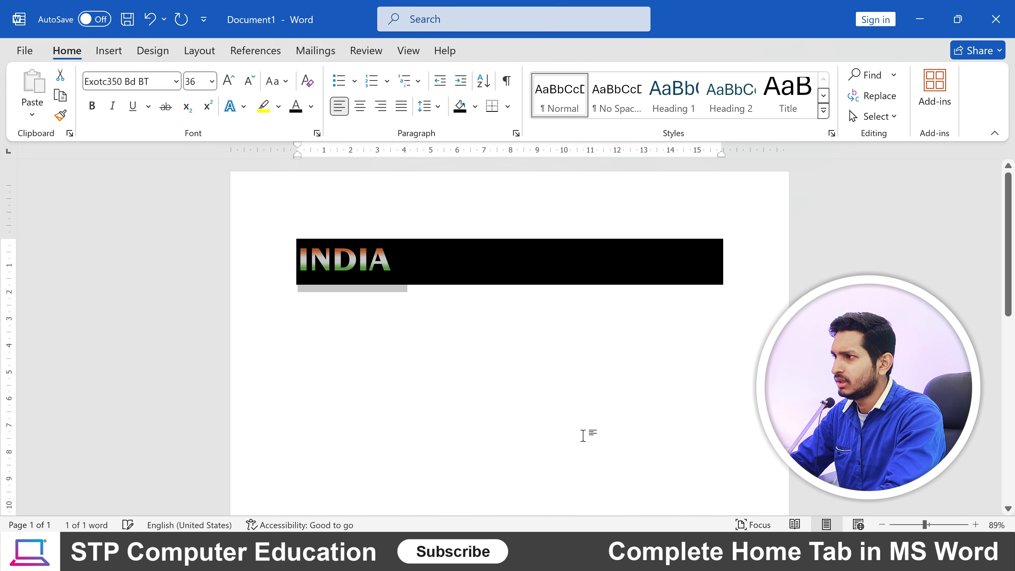
left_click(557, 263)
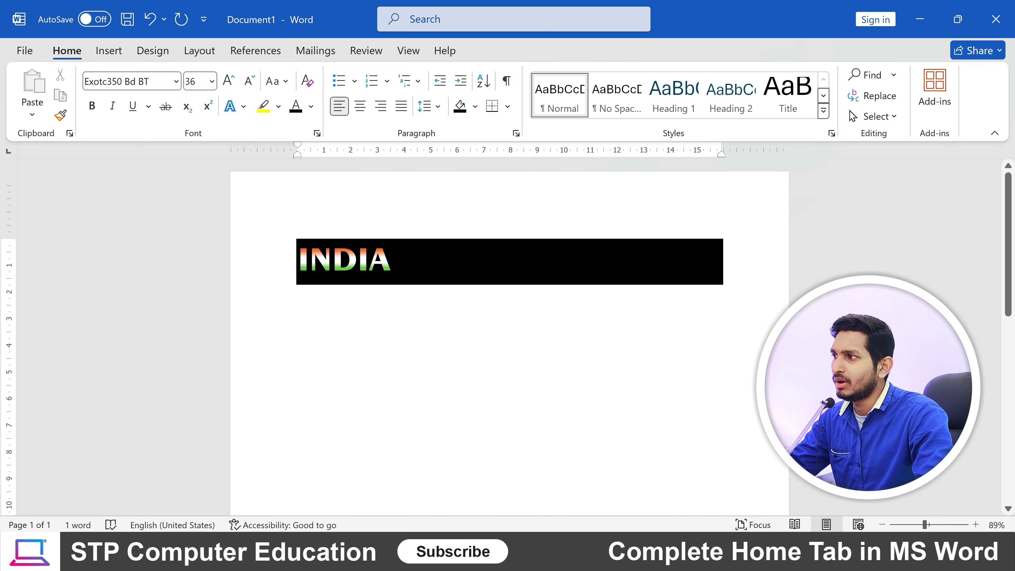
Try centre and right alignment on the INDIA paragraph, and return it to left alignment.
triple_click(347, 261)
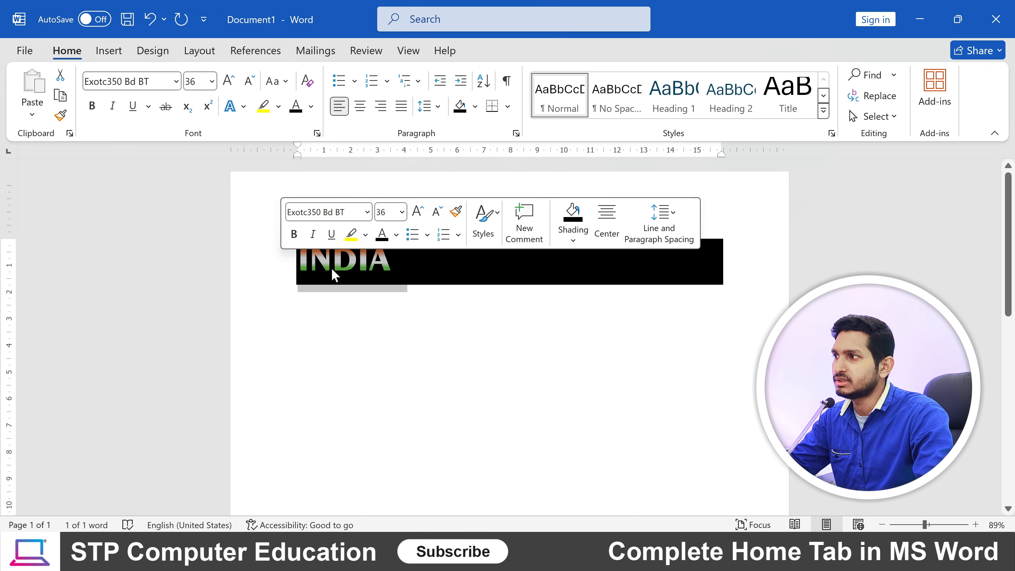
left_click(363, 108)
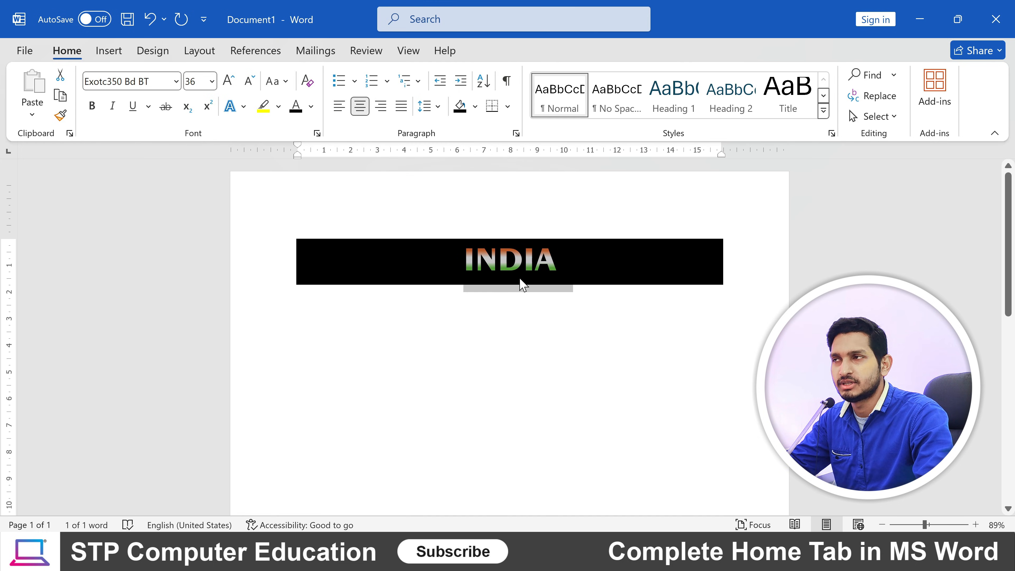
left_click(380, 107)
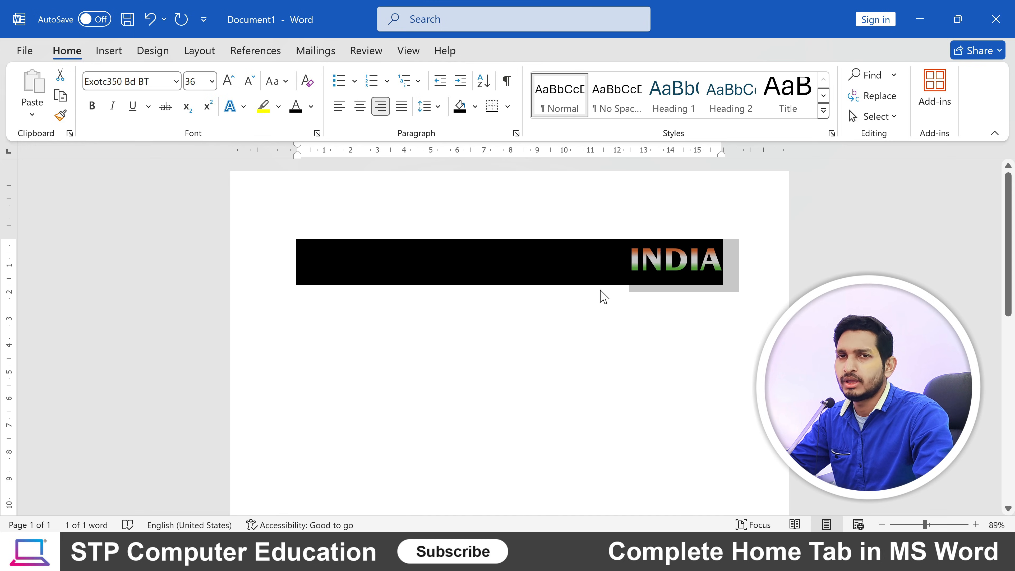
left_click(339, 107)
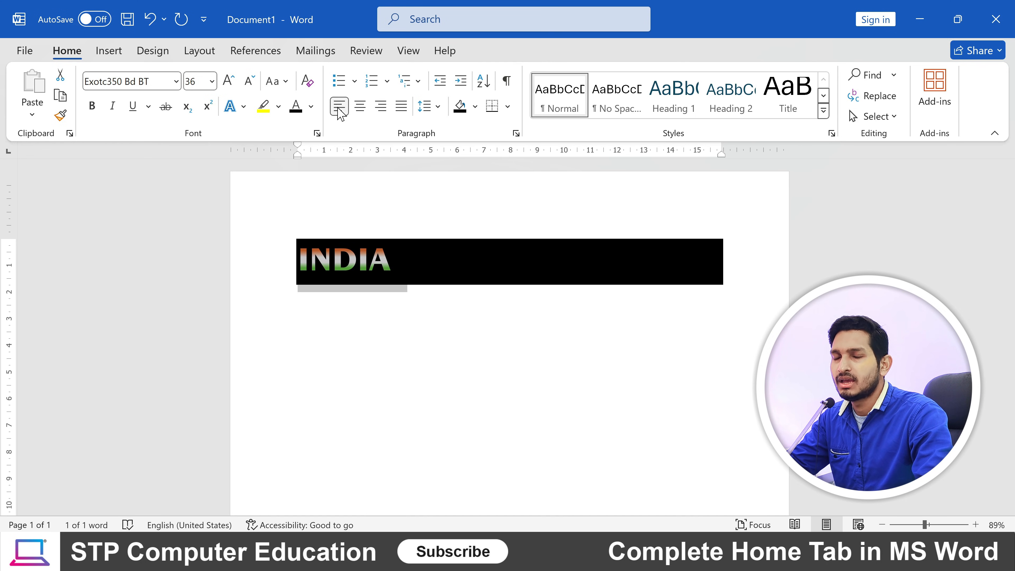
left_click(664, 293)
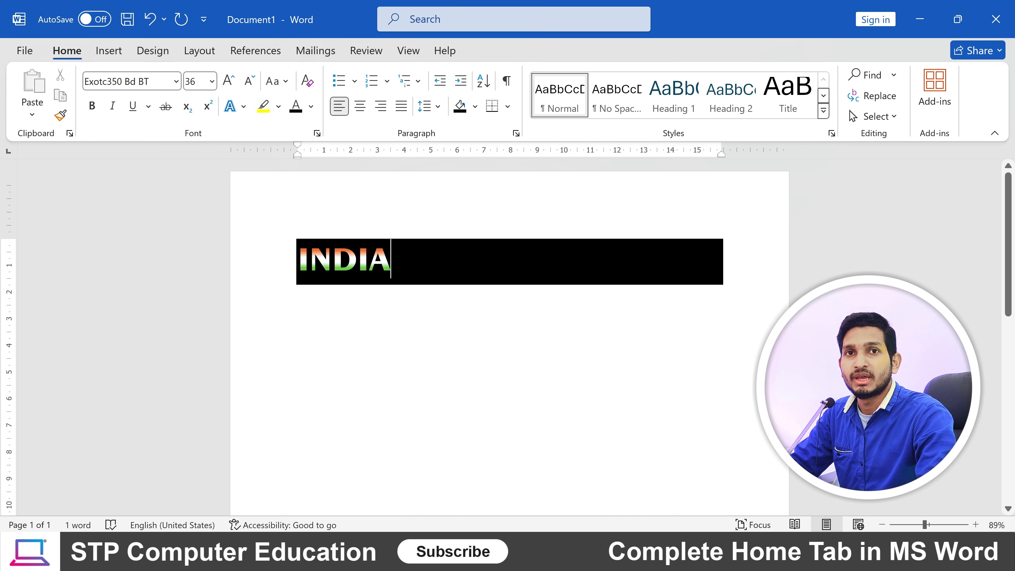
Add a new line below INDIA with the sample text "sdfsdfsdfsdfsdf".
key("Return")
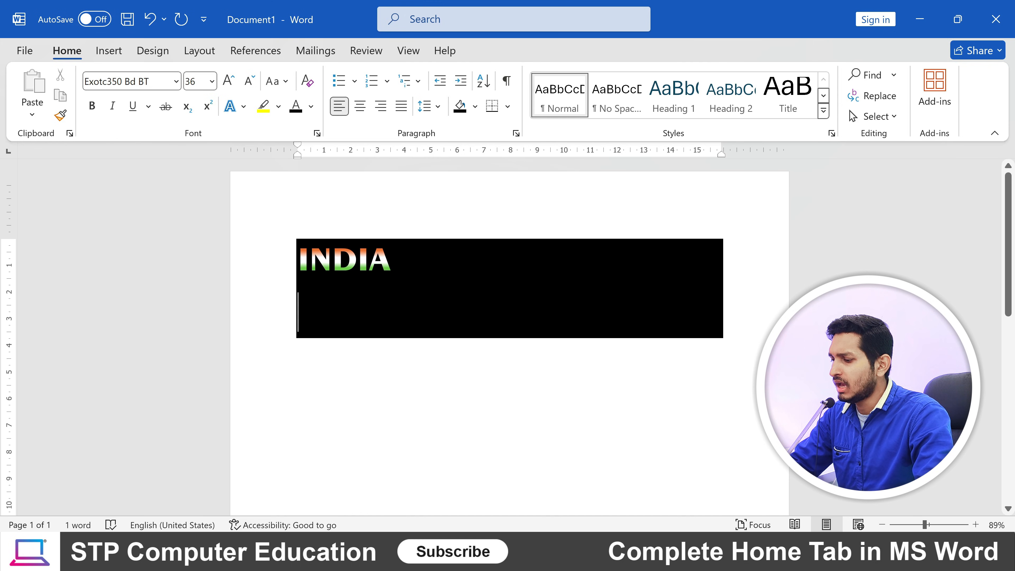
type("sdfsdfsdfsdfsdf")
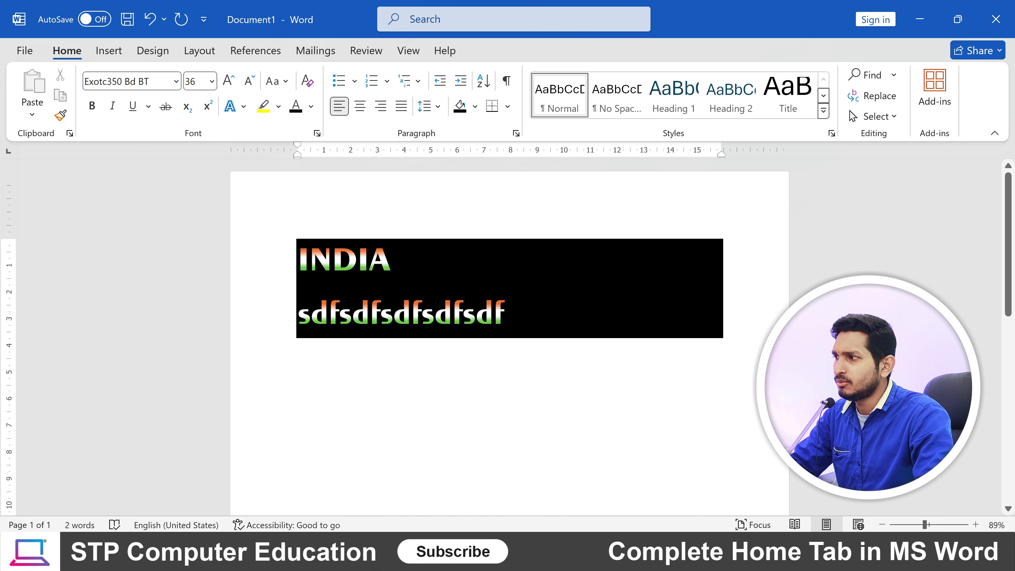
Delete the sample text from the second line and clear all formatting from that empty line.
left_click_drag(329, 316, 295, 316)
left_click(494, 313)
left_click(506, 314)
key("Delete")
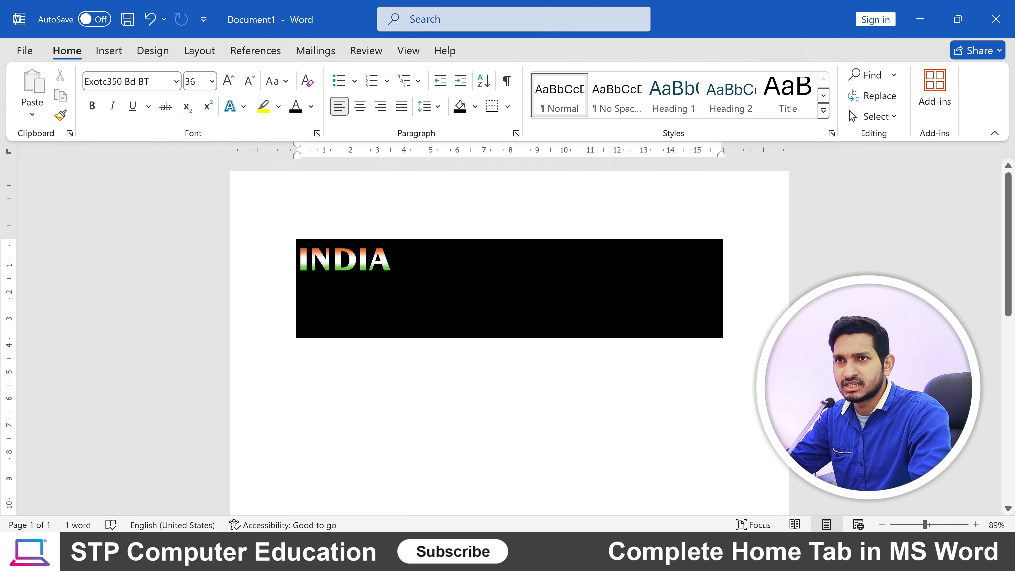
left_click(311, 84)
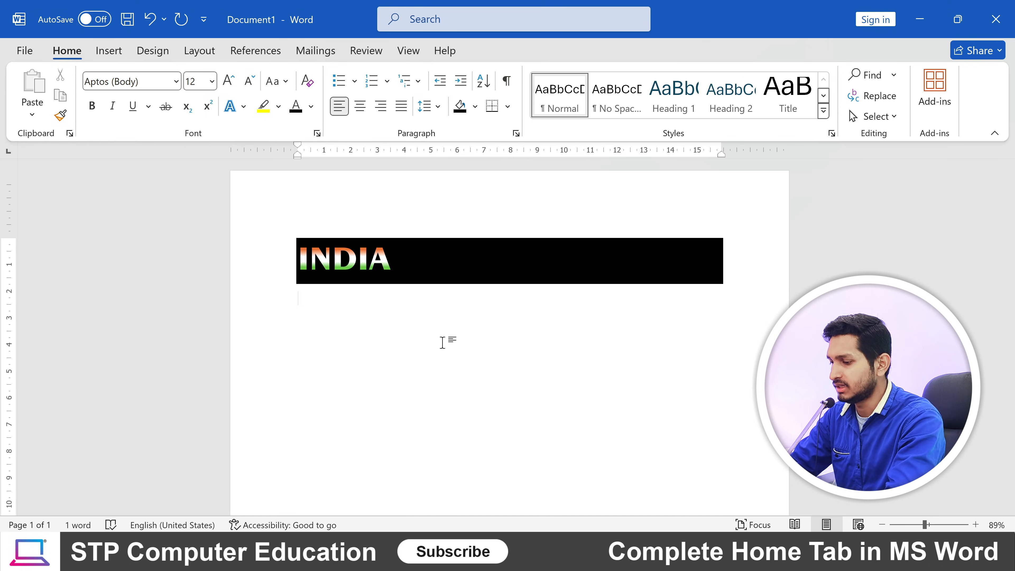
Generate two paragraphs of sample text below INDIA with =rand(2) and place the cursor in the first paragraph.
type("=")
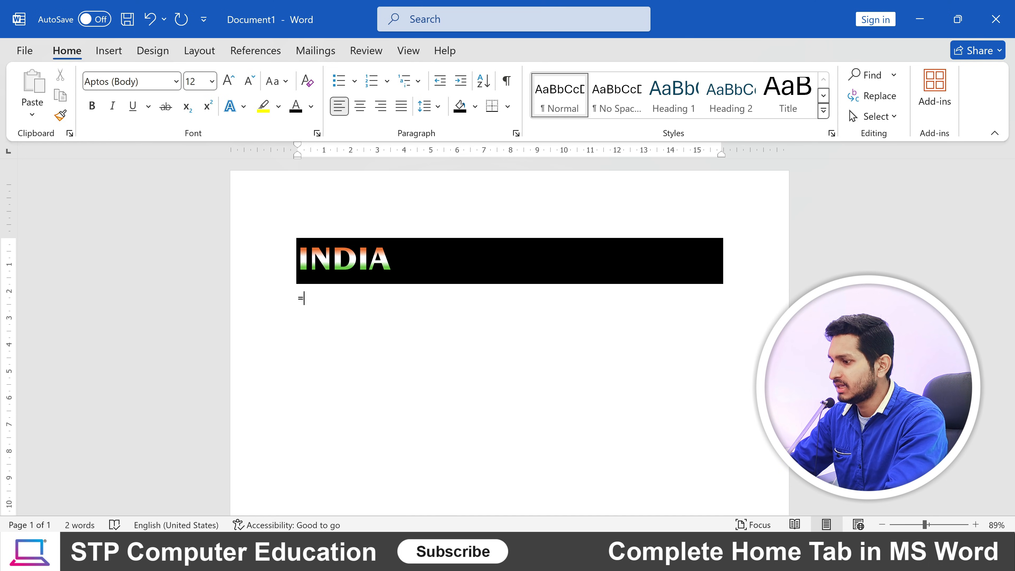
type("ran")
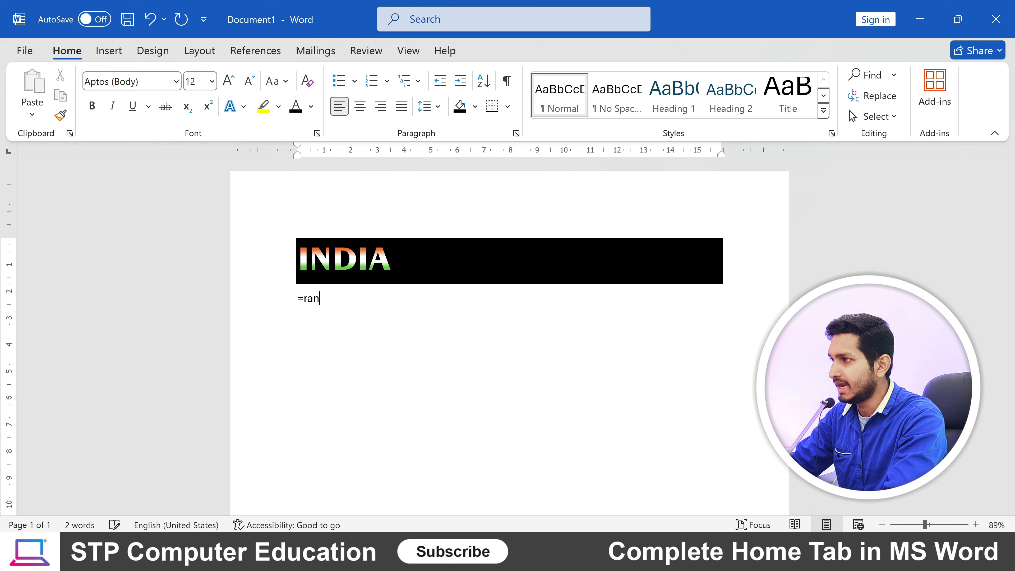
type("d(")
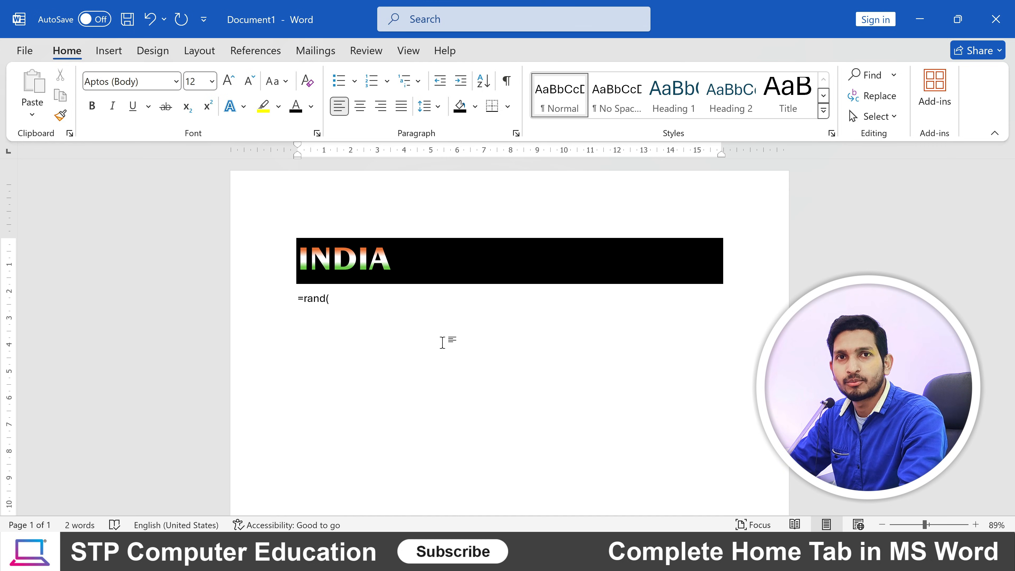
type("2")
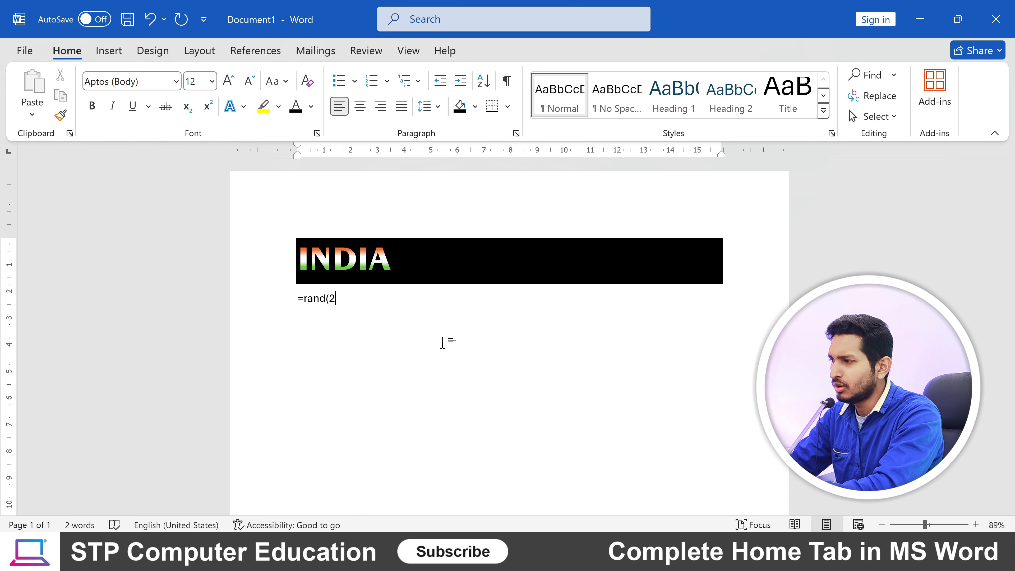
type(")")
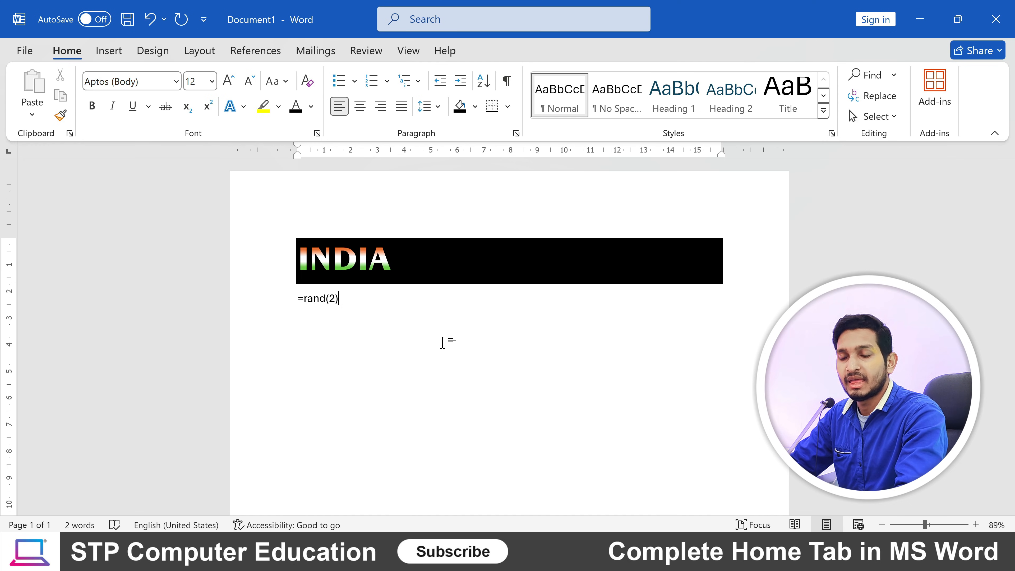
key("Return")
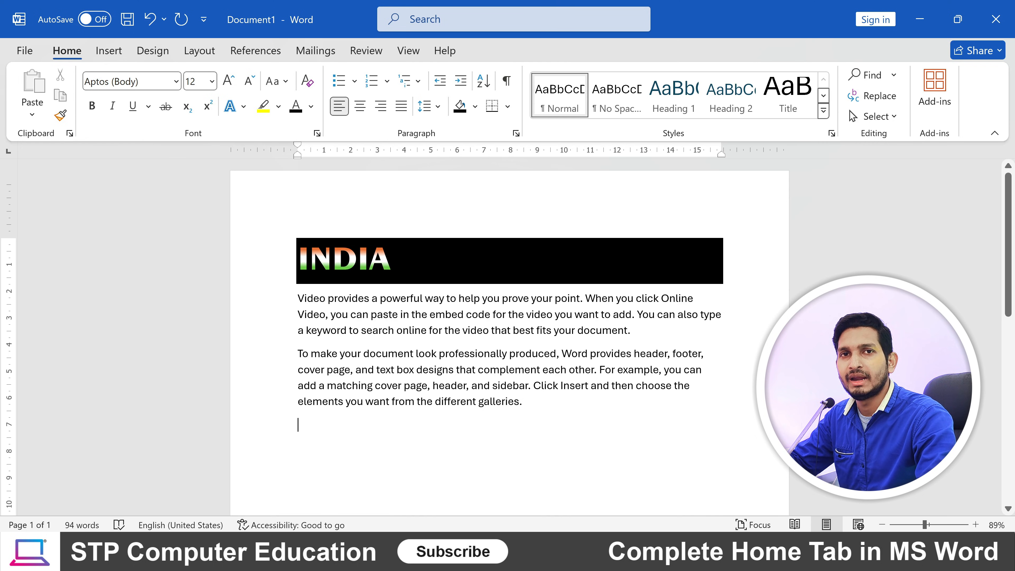
left_click(336, 314)
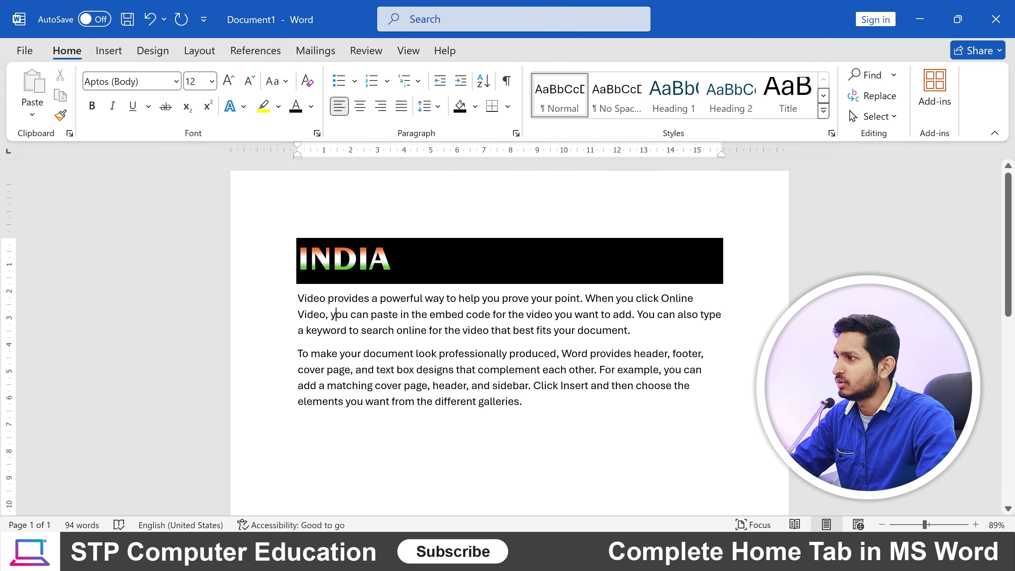
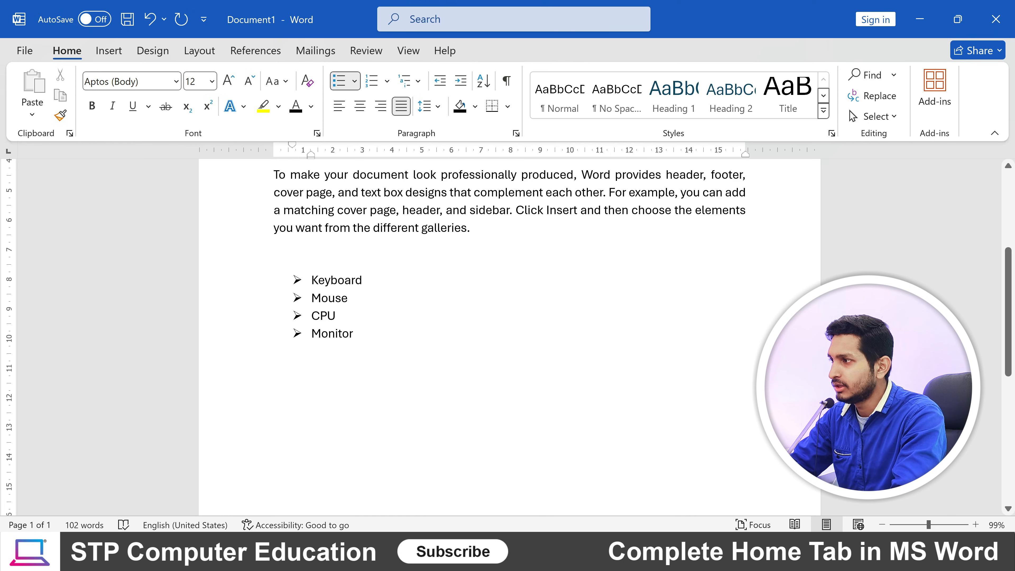
End the bulleted list after Monitor and change the four items' bullets to the multicoloured picture bullet.
key("Return")
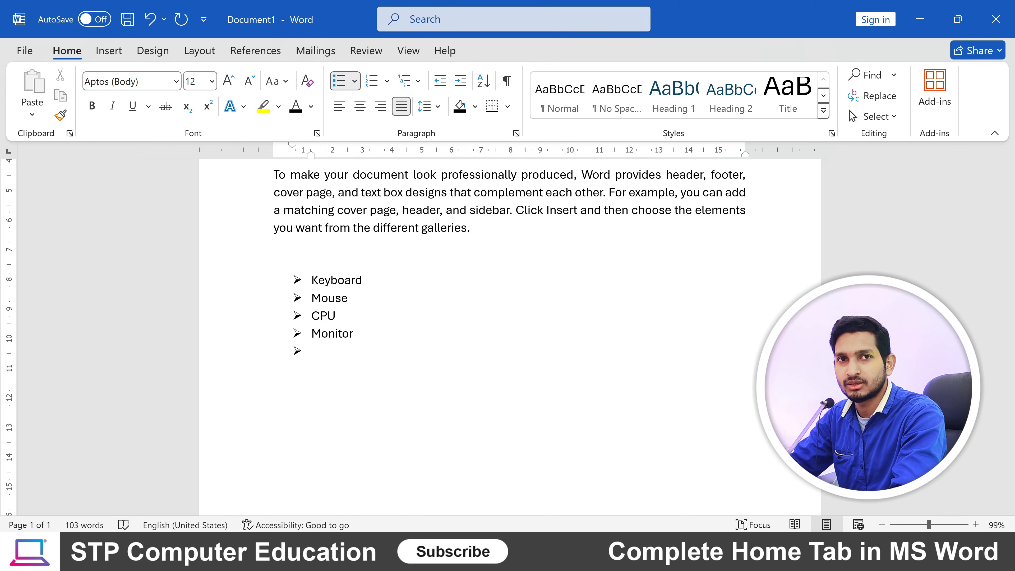
key("BackSpace")
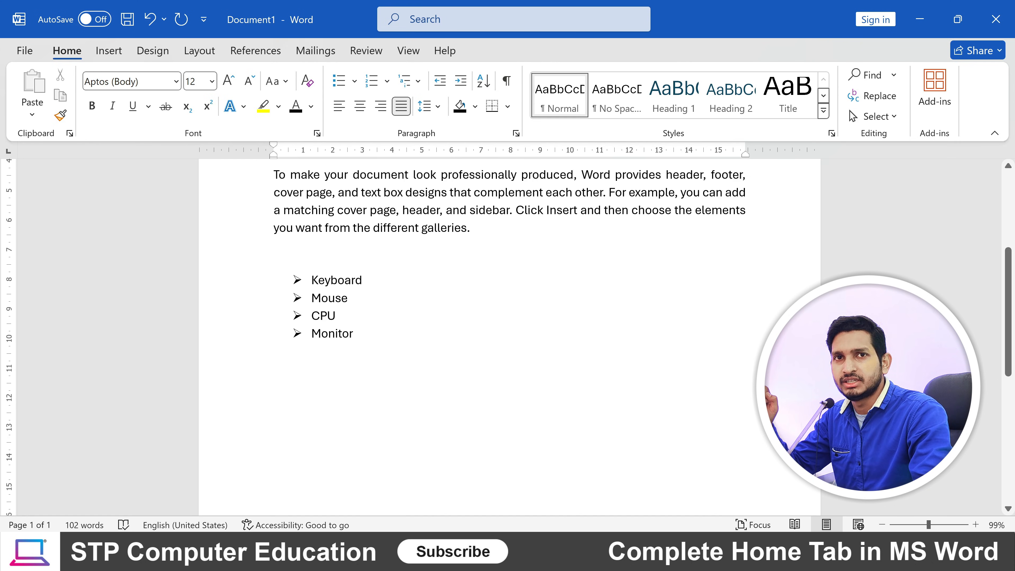
left_click_drag(355, 346, 368, 280)
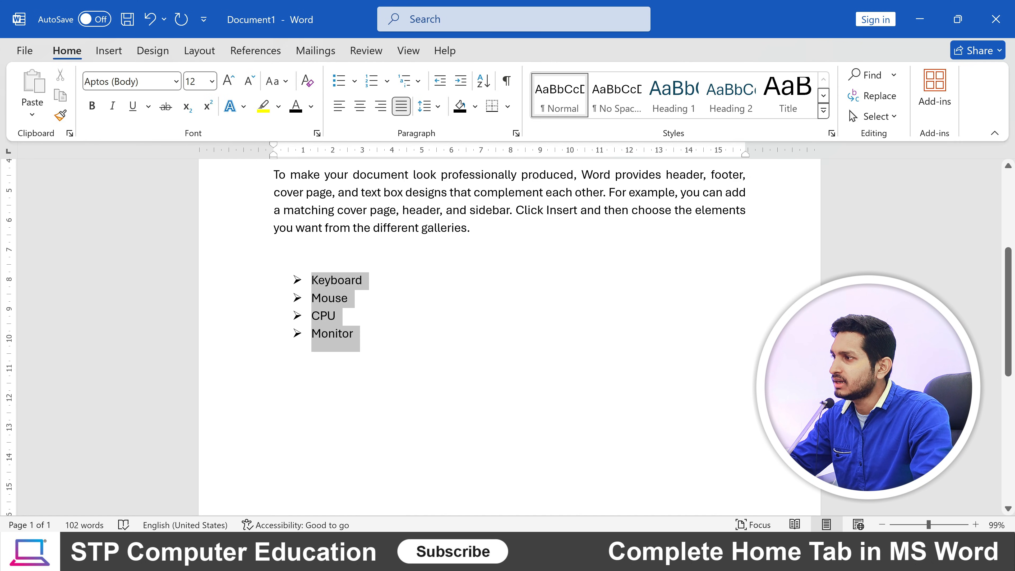
left_click(354, 82)
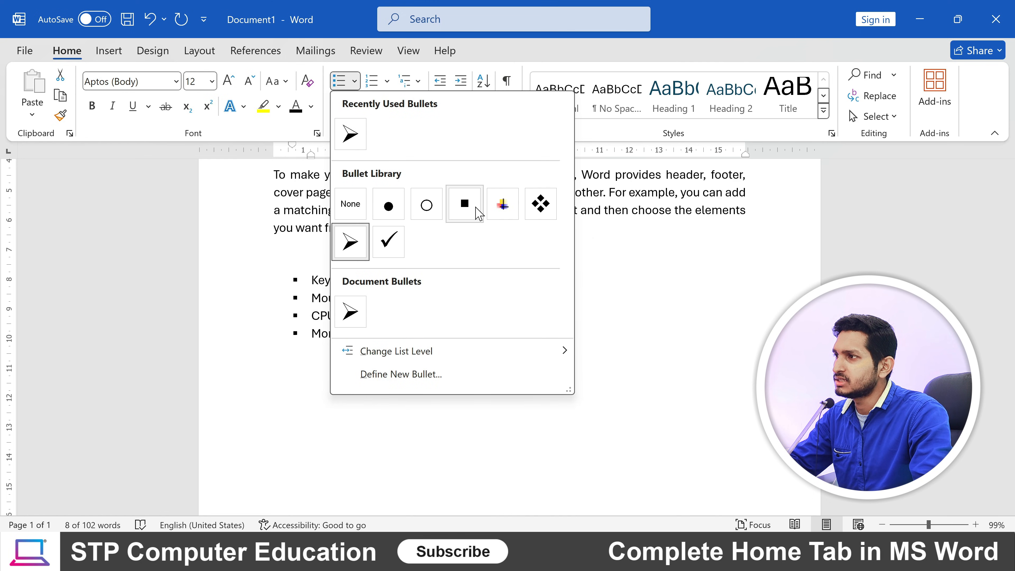
left_click(509, 215)
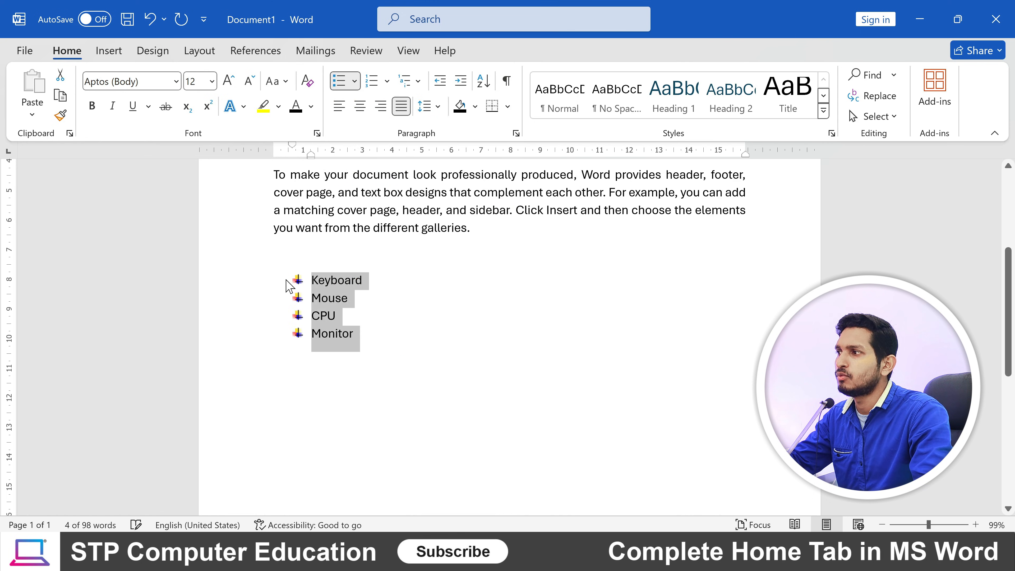
Start defining a new symbol bullet for the list and set the symbol font to Wingdings.
left_click(354, 81)
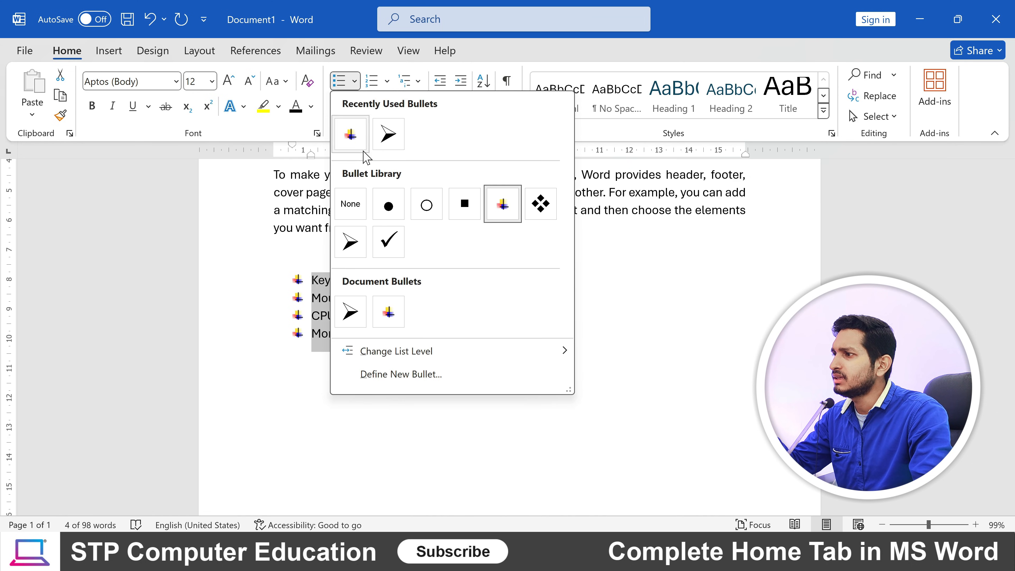
left_click(399, 377)
left_click_drag(480, 109, 269, 131)
left_click(229, 171)
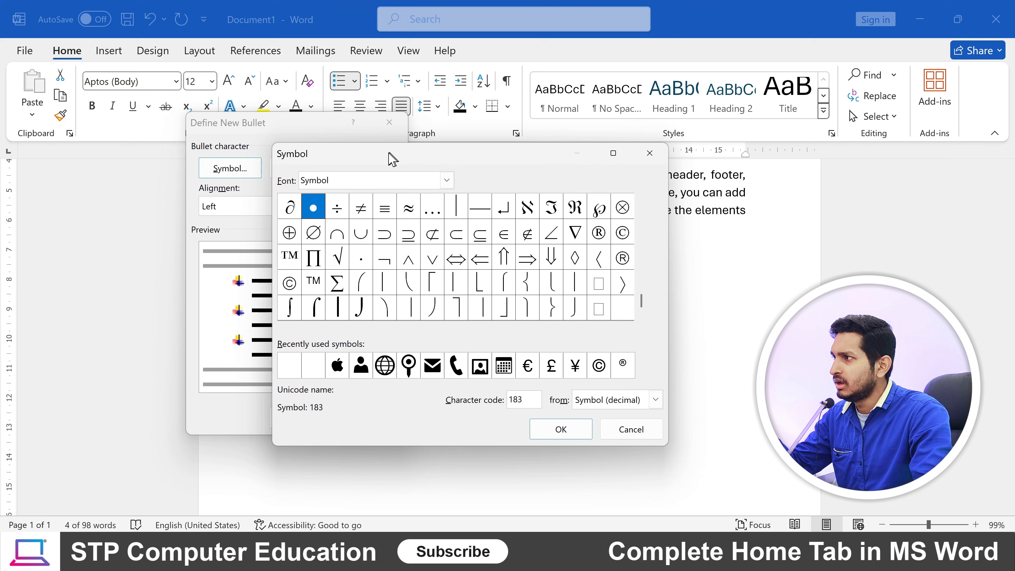
left_click_drag(390, 149, 198, 137)
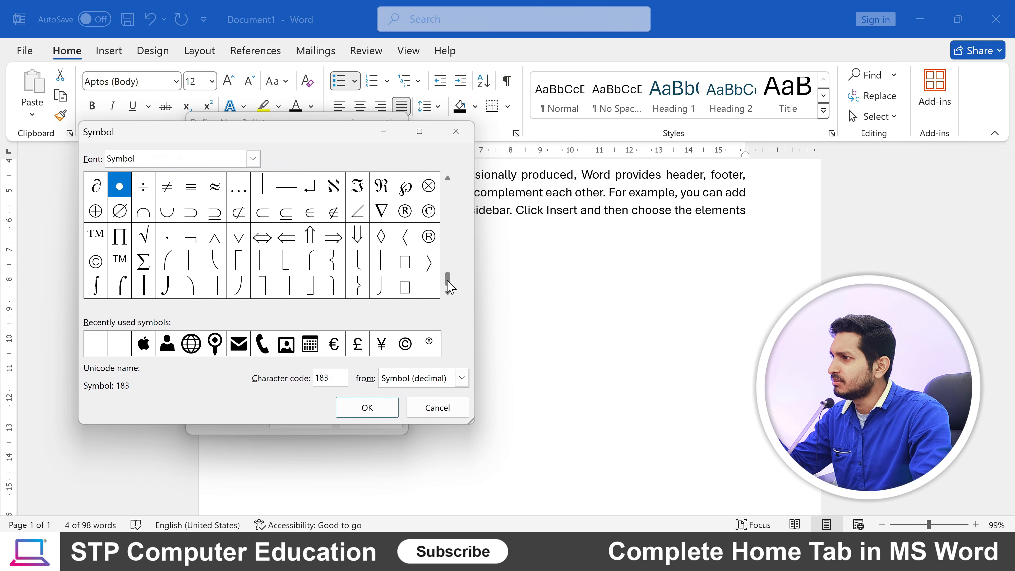
left_click_drag(447, 280, 448, 181)
left_click_drag(447, 292, 448, 295)
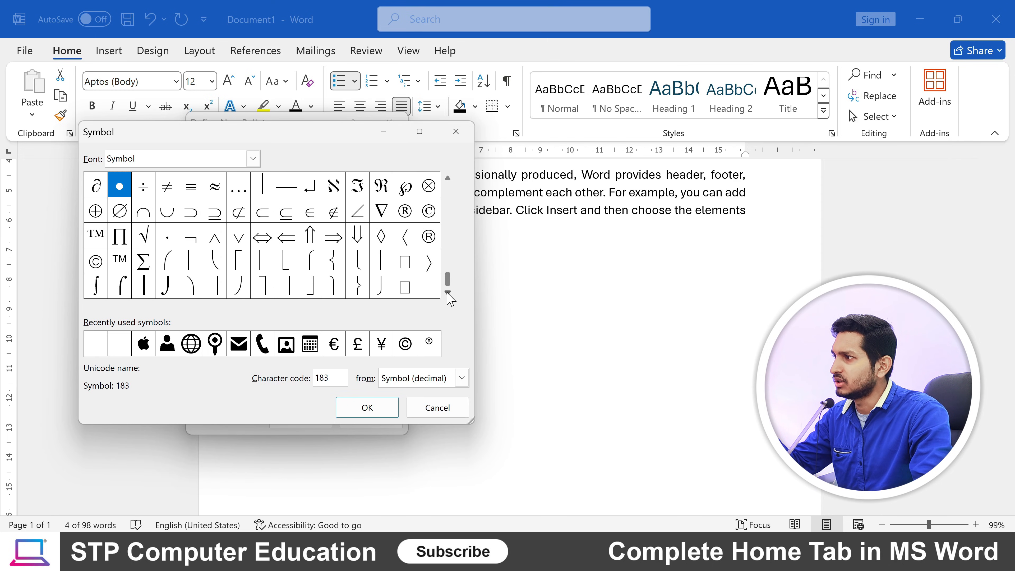
left_click(449, 178)
left_click_drag(448, 178, 447, 180)
left_click(448, 178)
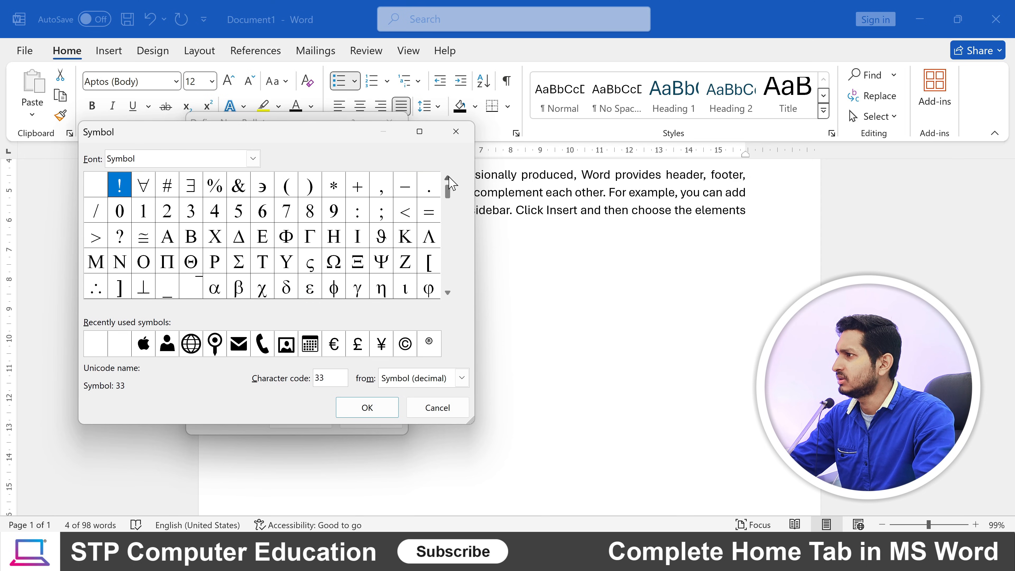
left_click(251, 162)
scroll(172, 224, "down", 3)
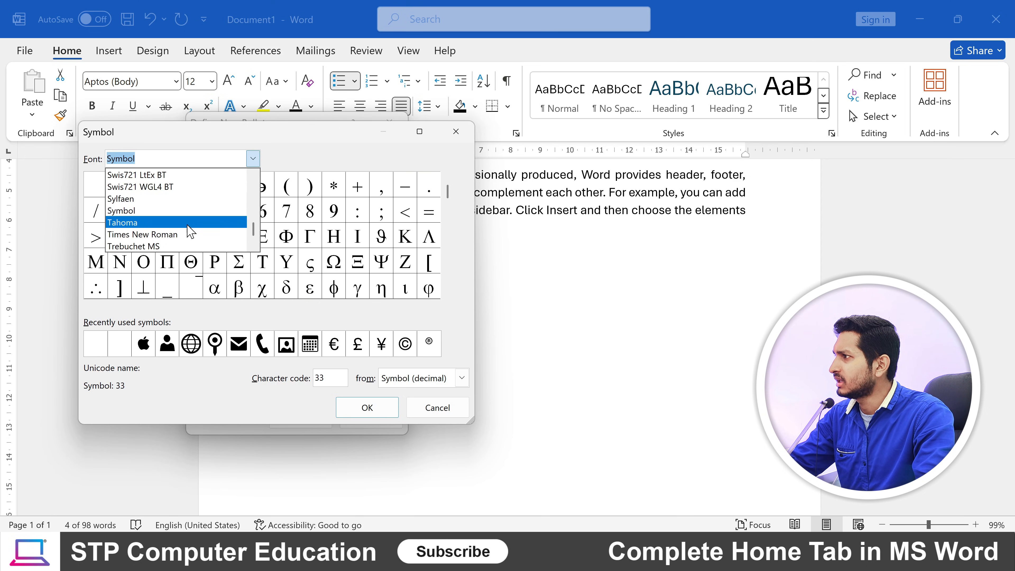
left_click(168, 210)
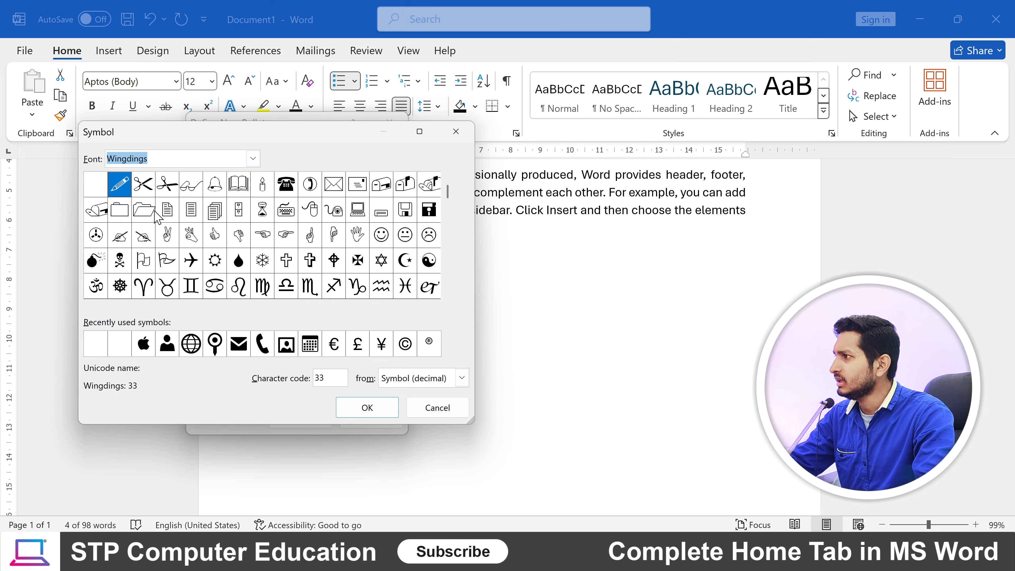
Choose the solid flower symbol with character code 124 as the new bullet and apply it to the list.
left_click(358, 260)
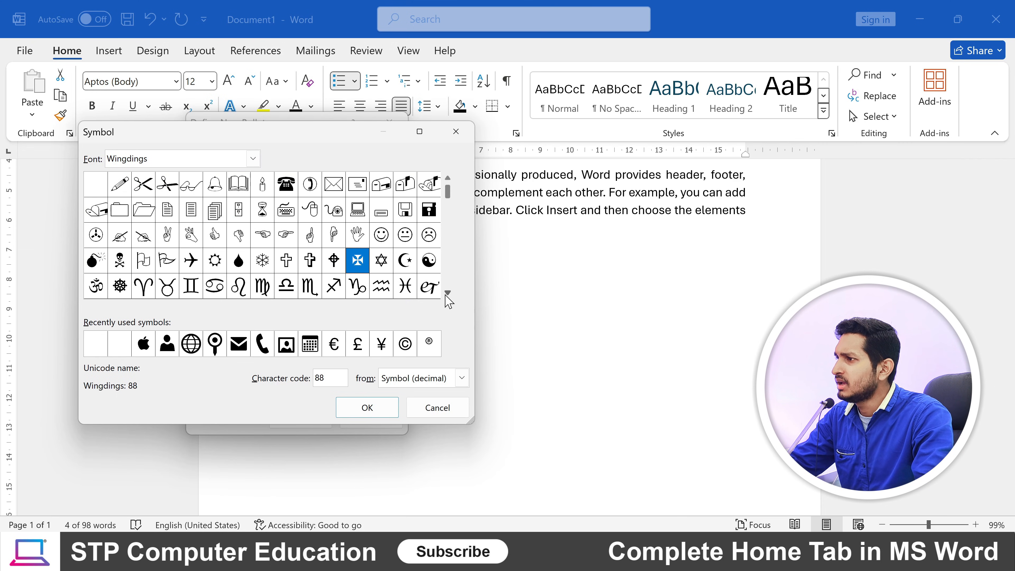
left_click(448, 293)
left_click(448, 293)
left_click(447, 293)
left_click(287, 237)
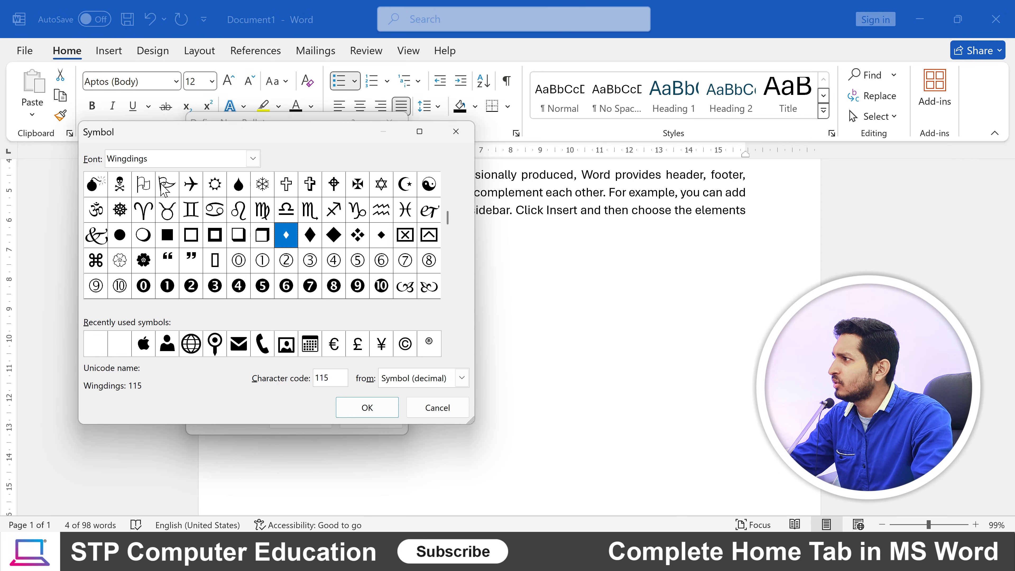
left_click(167, 191)
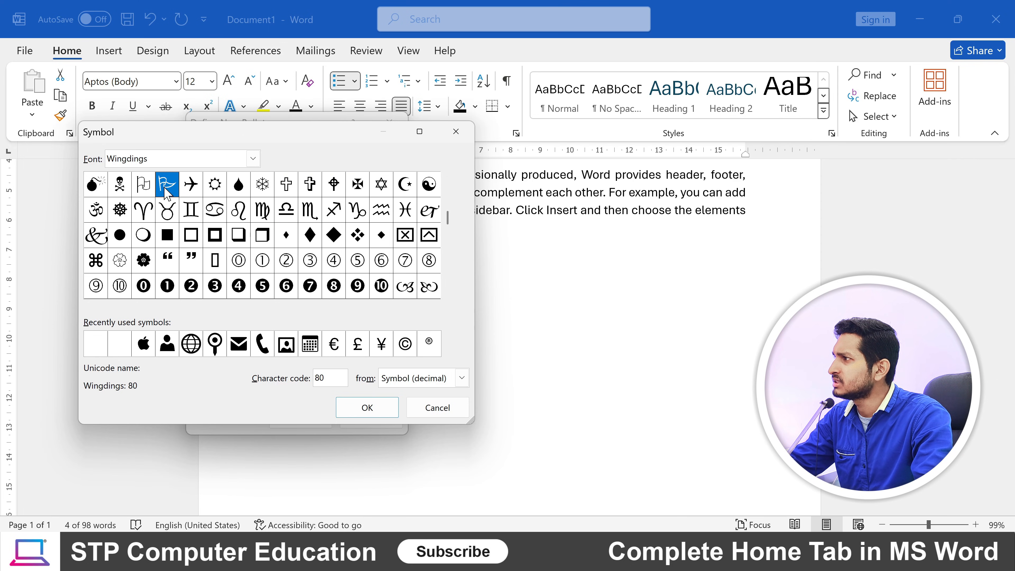
left_click(97, 188)
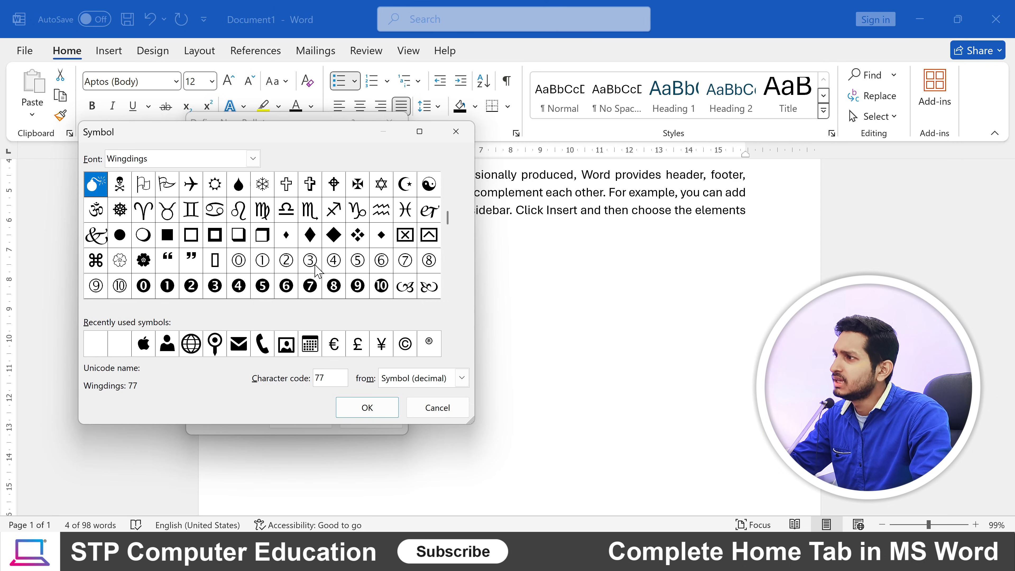
left_click(214, 188)
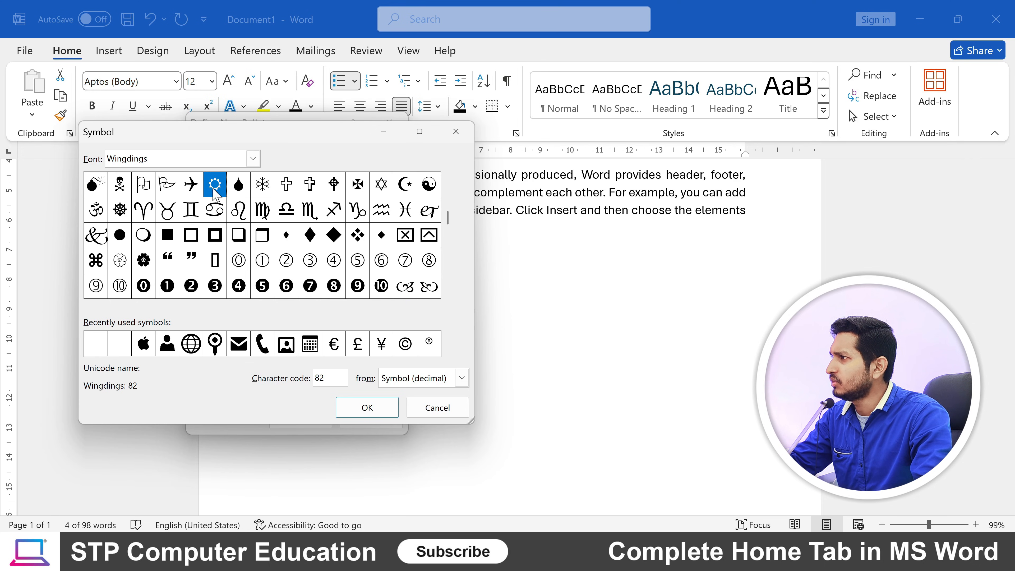
left_click(146, 267)
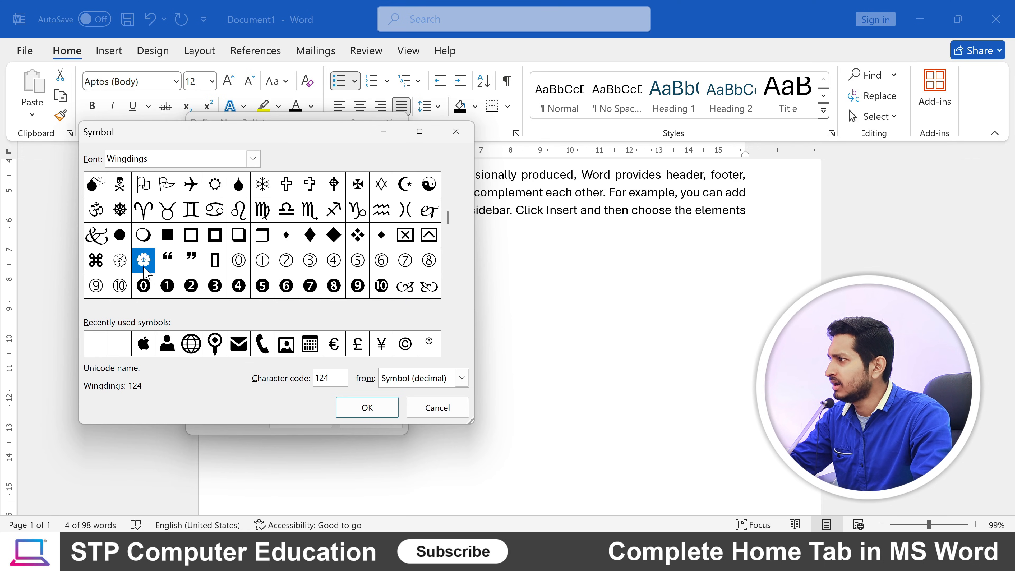
left_click(365, 411)
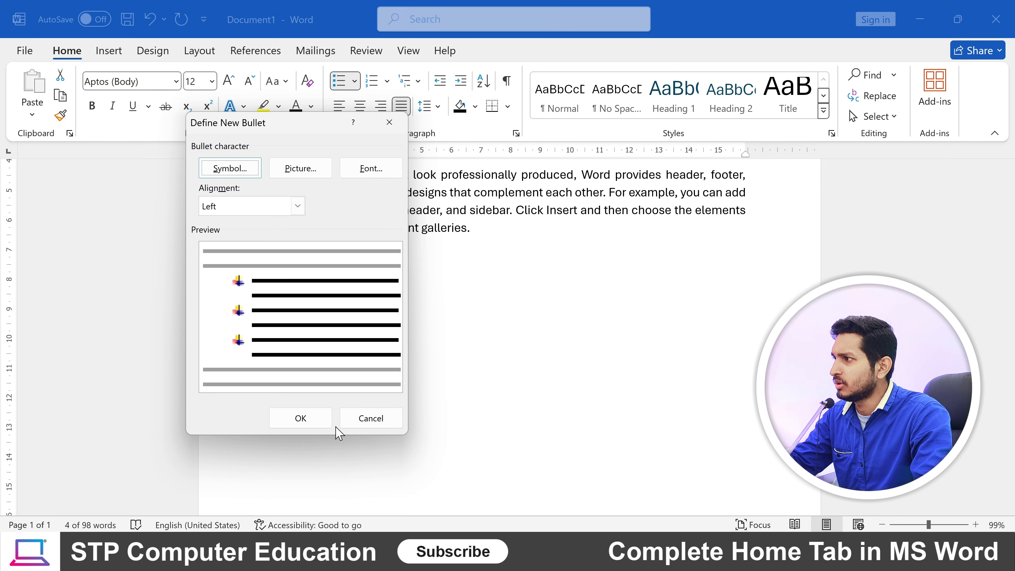
left_click(308, 420)
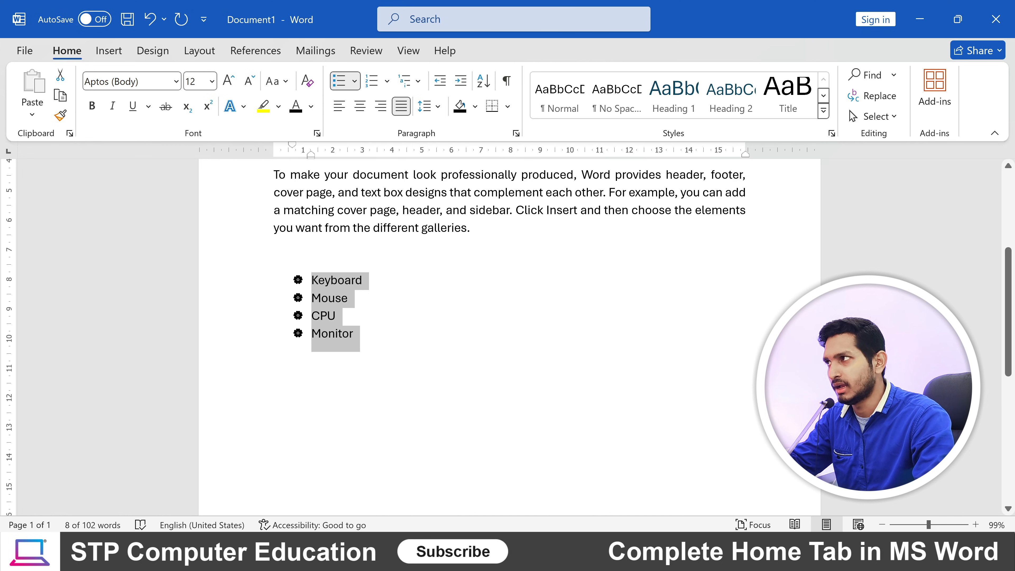
Change the list from Keyboard to Monitor to lettered numbering in the a. b. c. format.
left_click(354, 81)
left_click(306, 332)
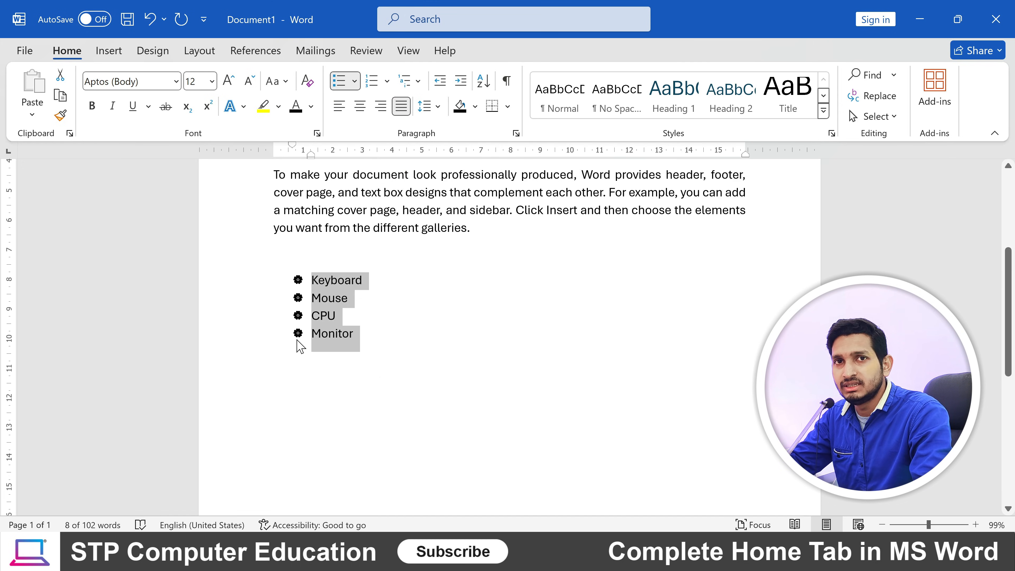
left_click(388, 82)
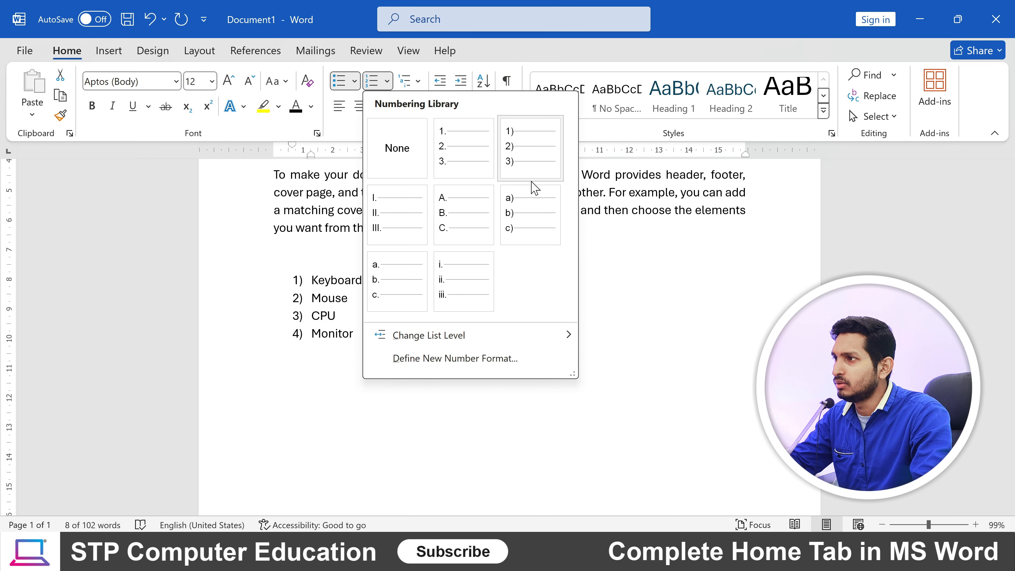
left_click(395, 290)
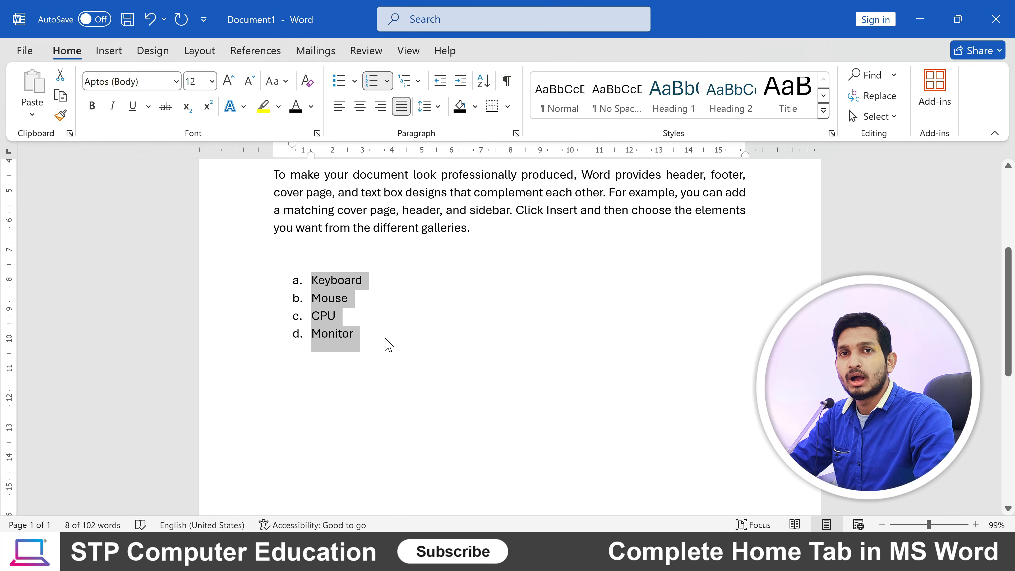
Place the cursor below the lettered list and add two empty lines there.
left_click(275, 359)
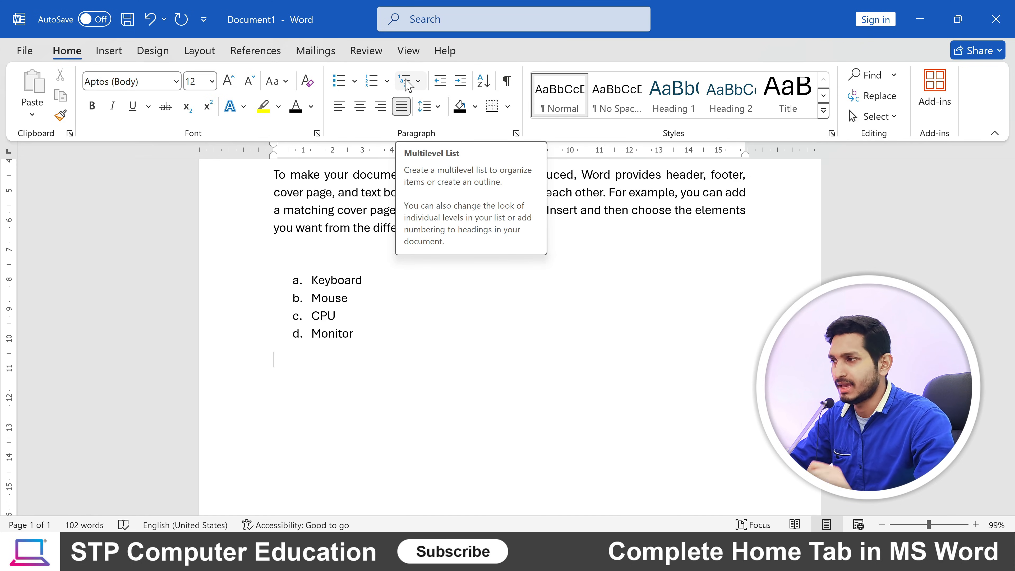
scroll(509, 320, "down", 1)
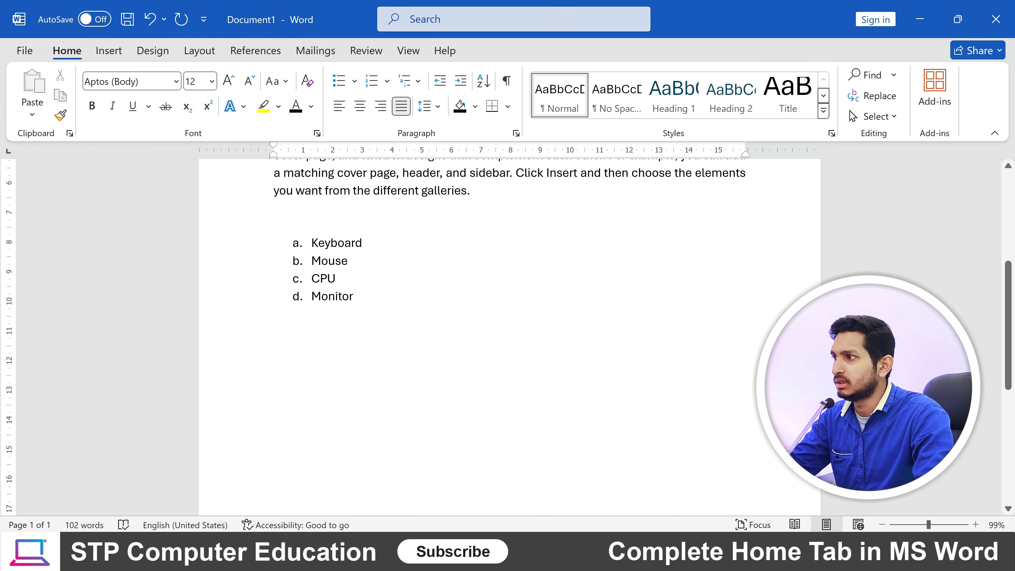
left_click_drag(357, 298, 311, 243)
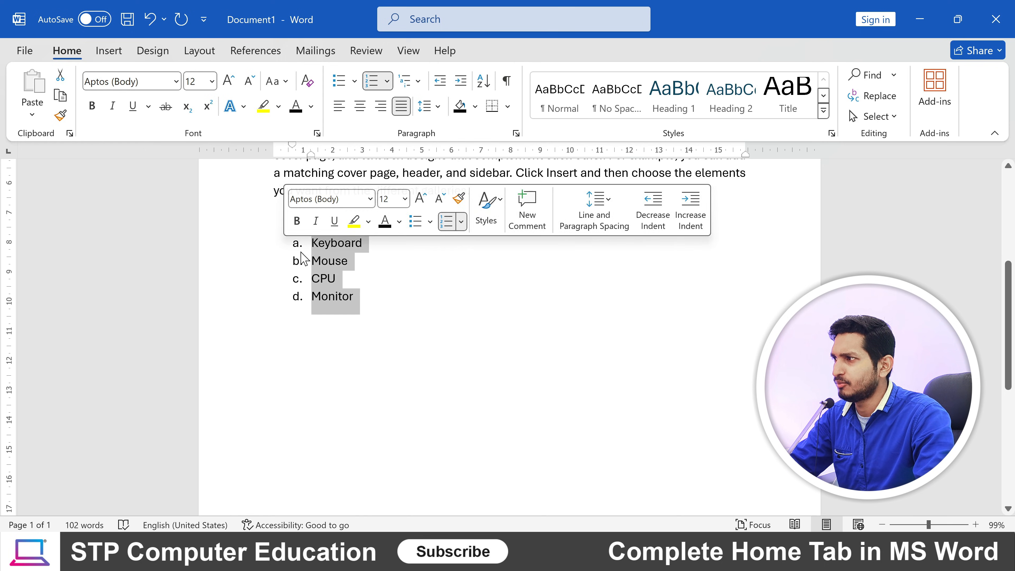
left_click(378, 315)
key("Return")
key("Return")
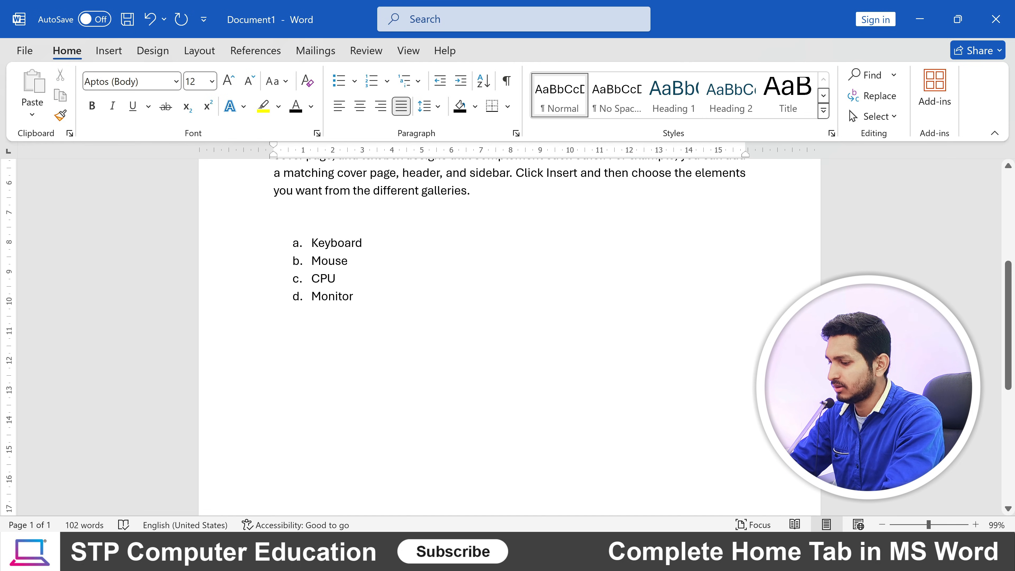
Write the line "Keyboard type" below the lettered list.
type("Key")
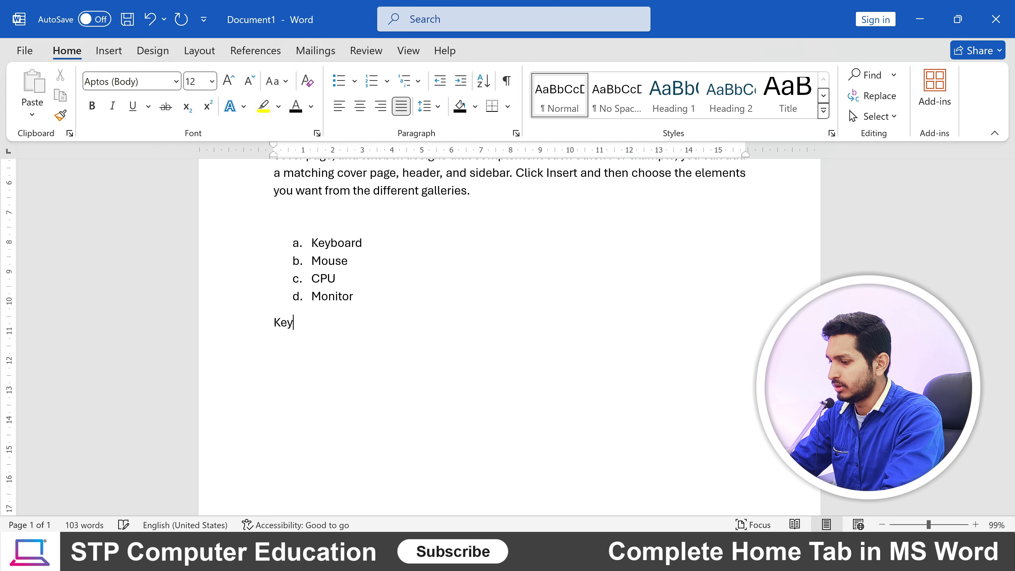
type("board")
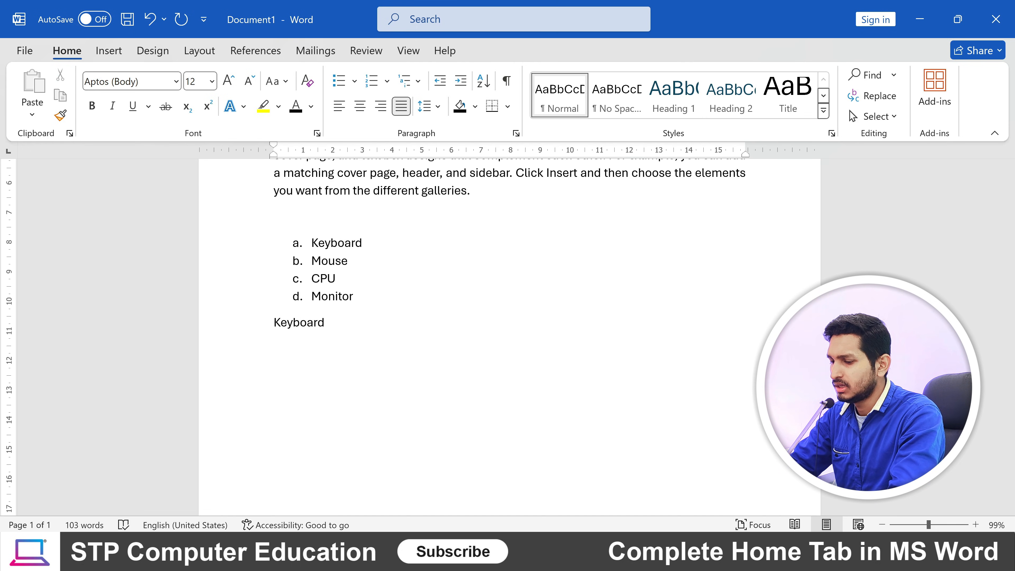
type(" type")
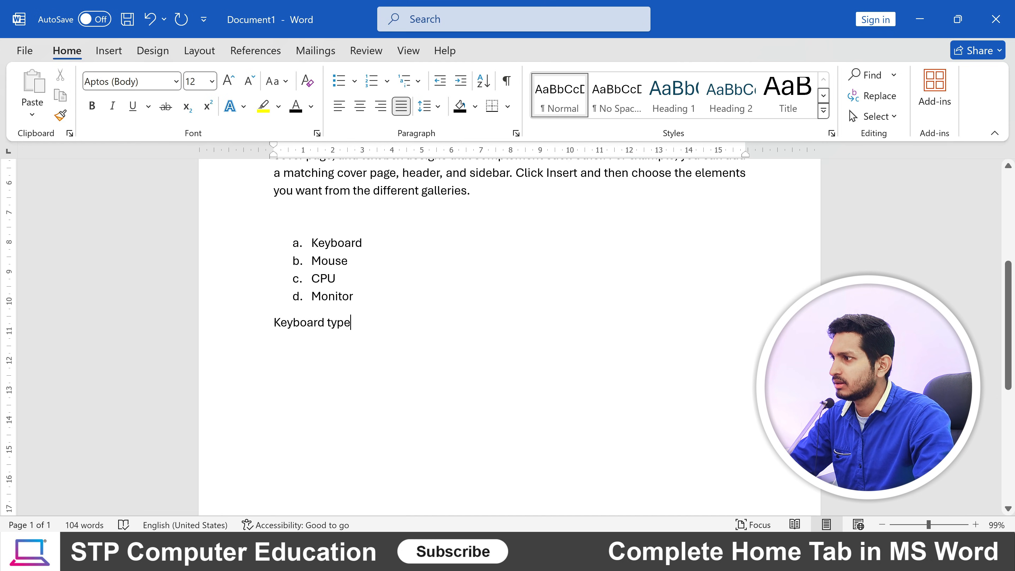
Format the "Keyboard type" line with the multilevel list style that uses diamond, arrow and square bullets.
triple_click(304, 323)
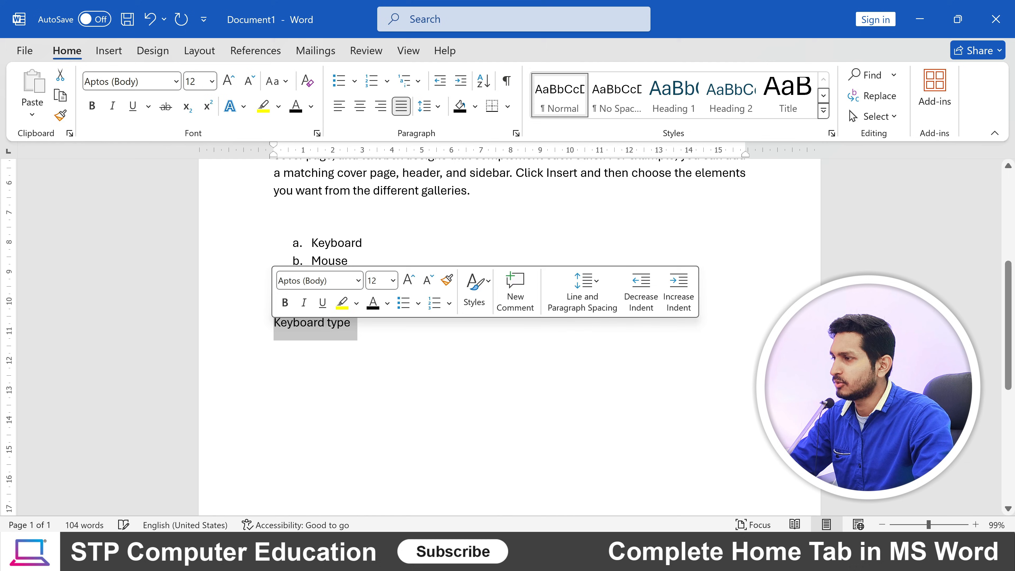
left_click(418, 82)
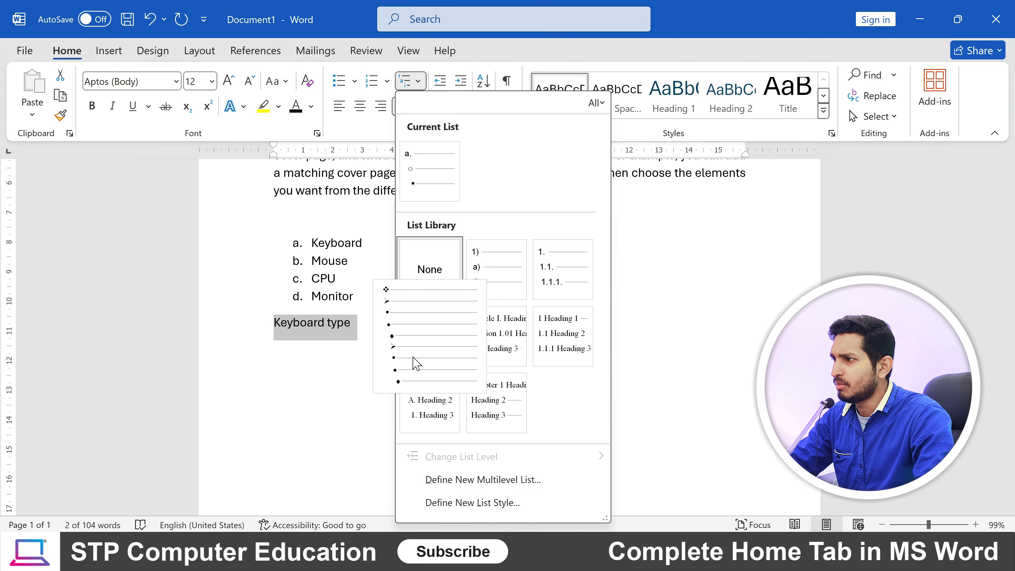
mouse_move(415, 358)
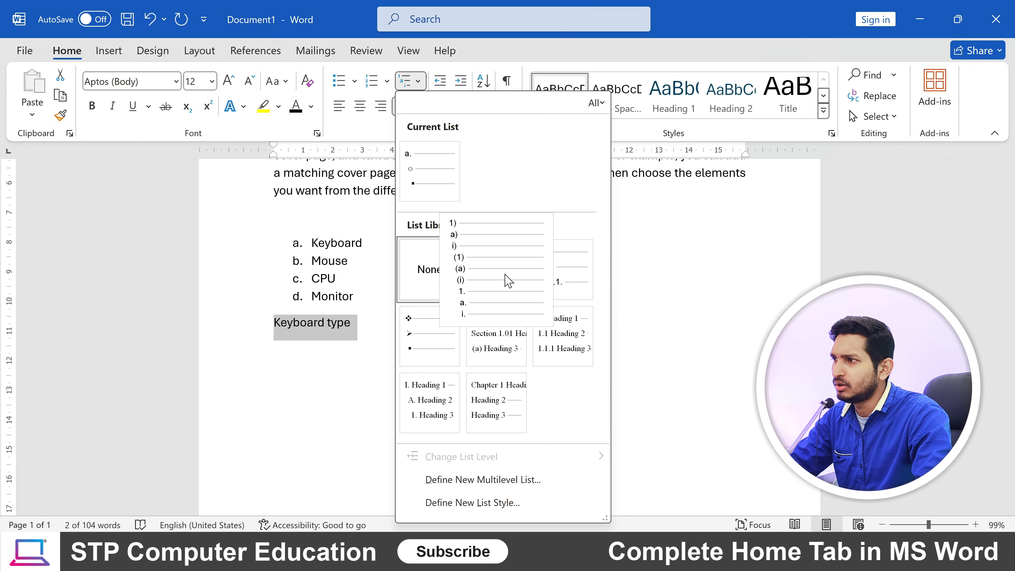
mouse_move(448, 346)
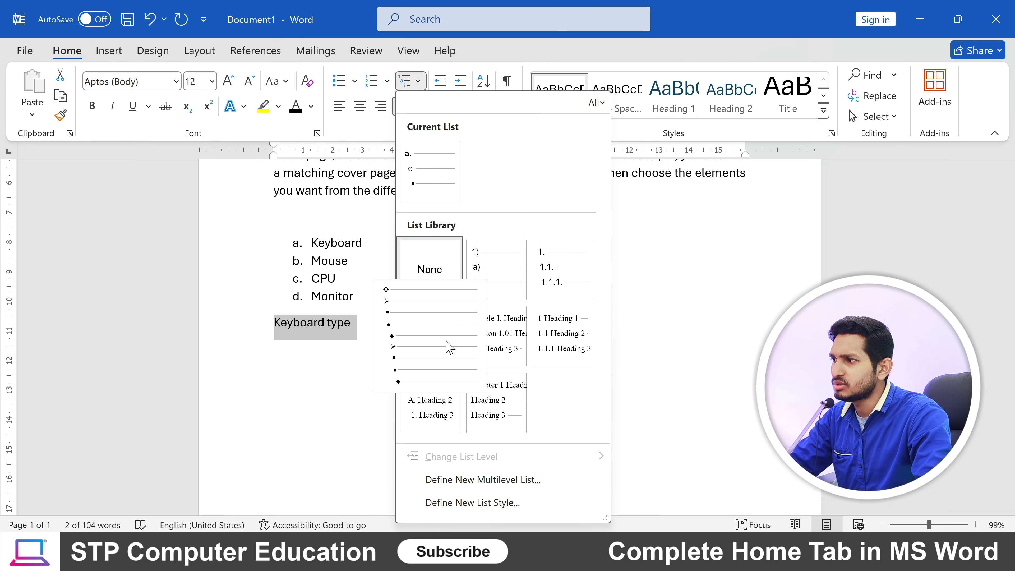
left_click(426, 345)
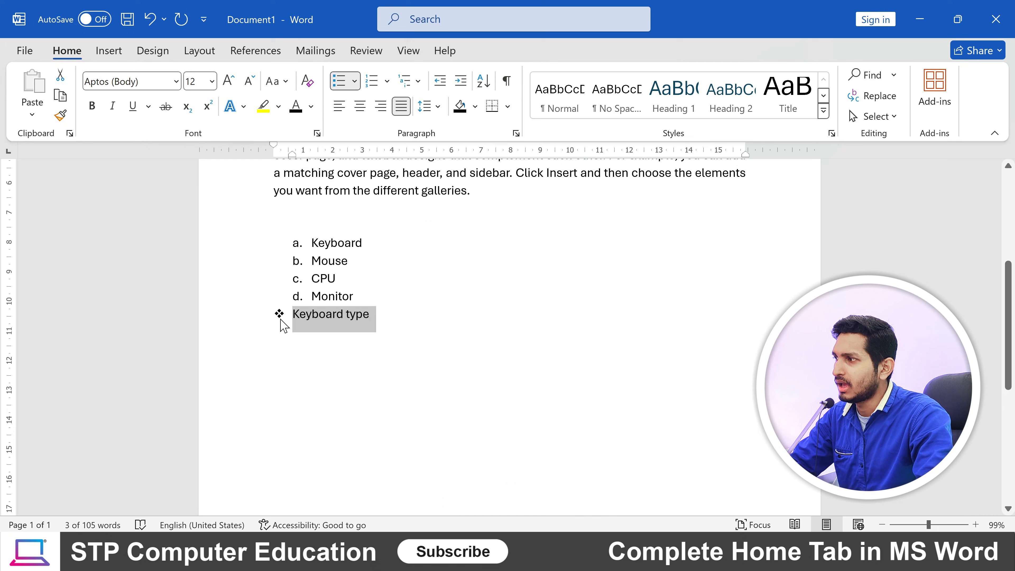
left_click(408, 318)
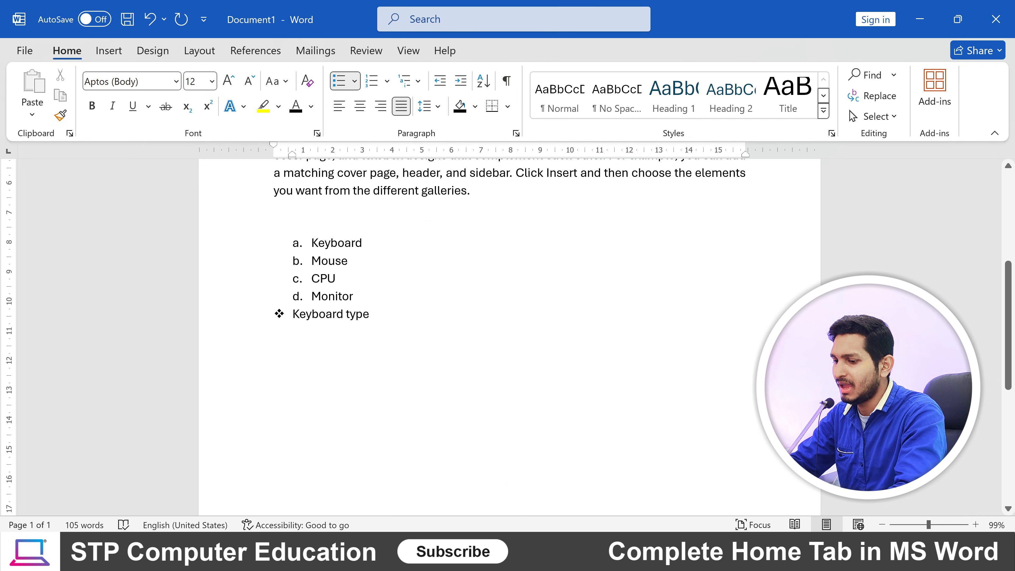
Add "Mechanical Keyboard" and "Normal Rubber pad Keyboard" as second-level items under "Keyboard type".
key("Return")
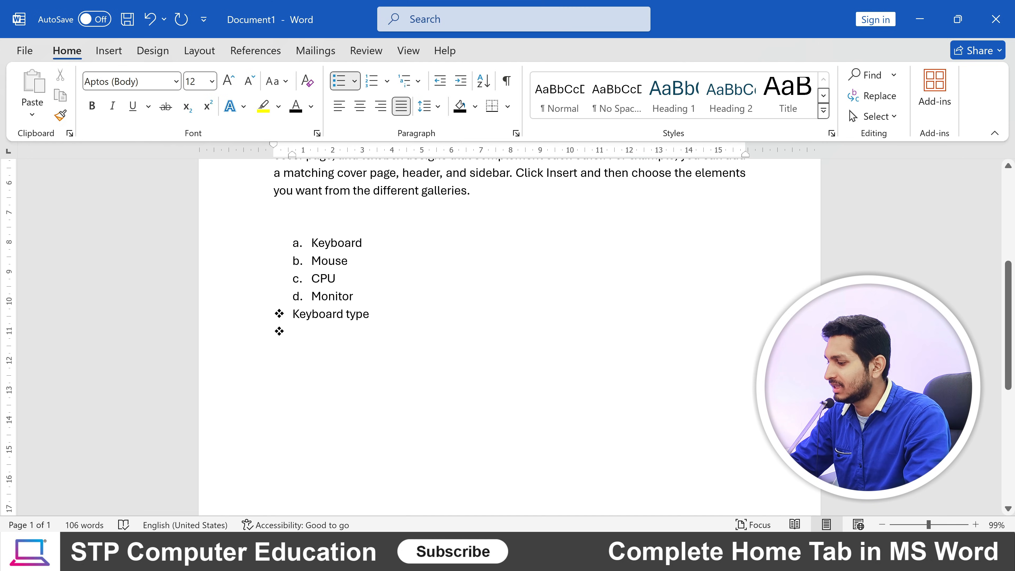
key("Tab")
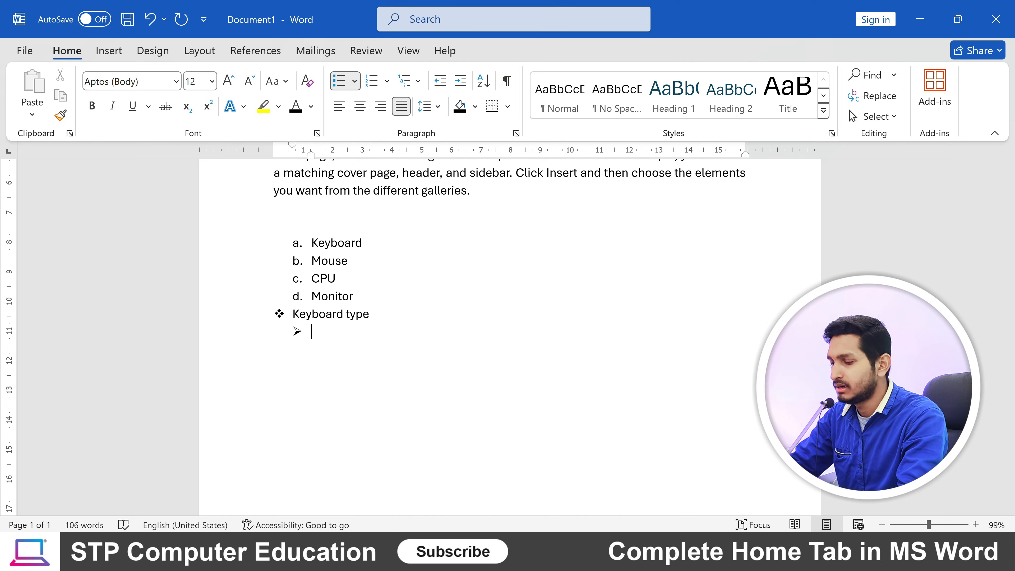
type("chanical Keyboard")
key("Return")
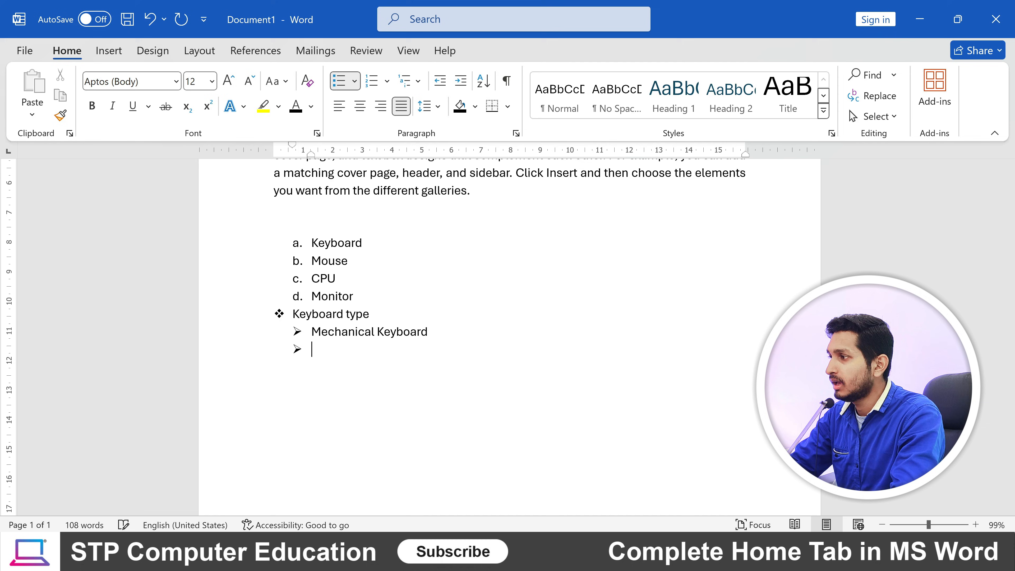
type("n")
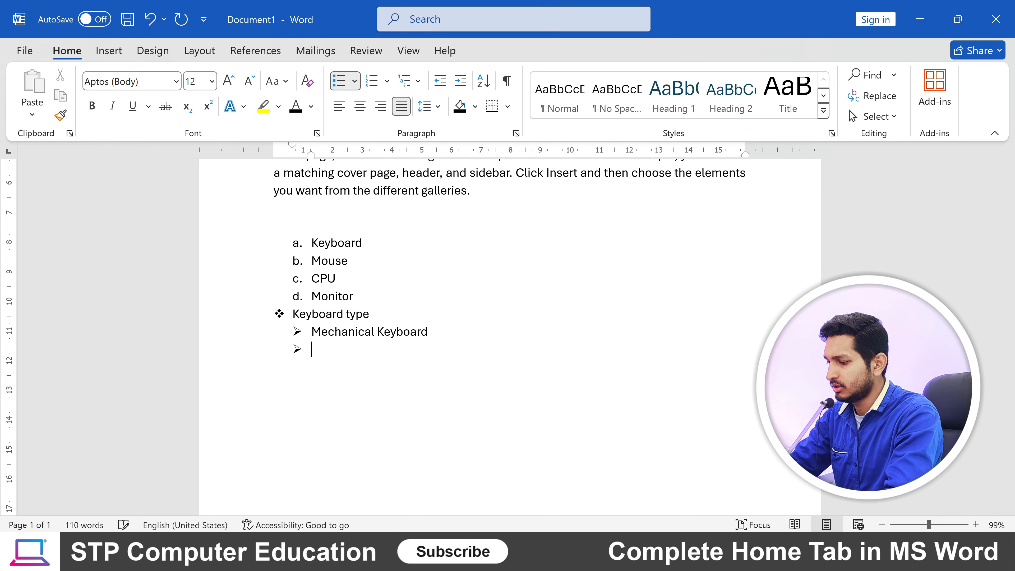
type("ormal")
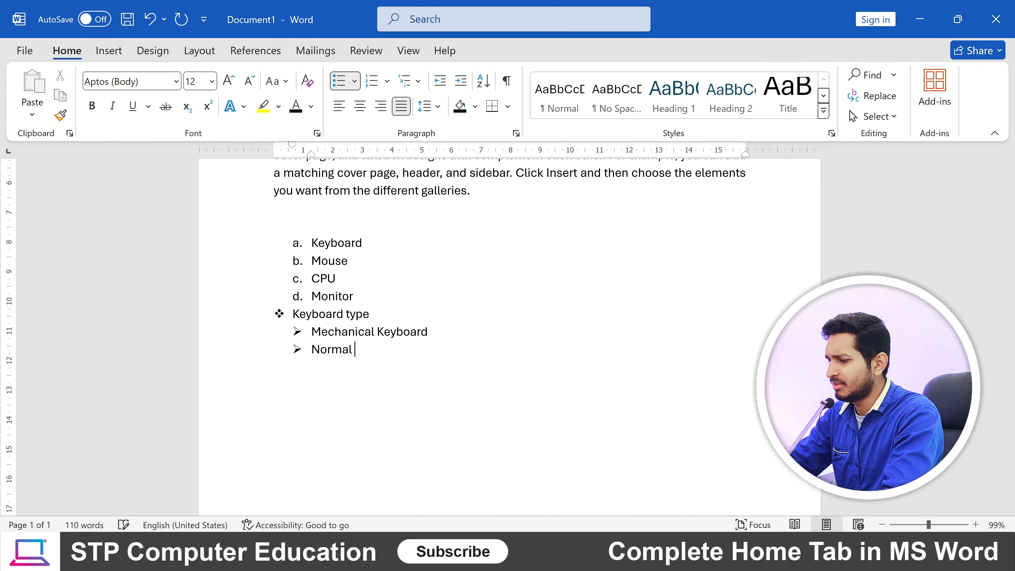
type(" Rubber")
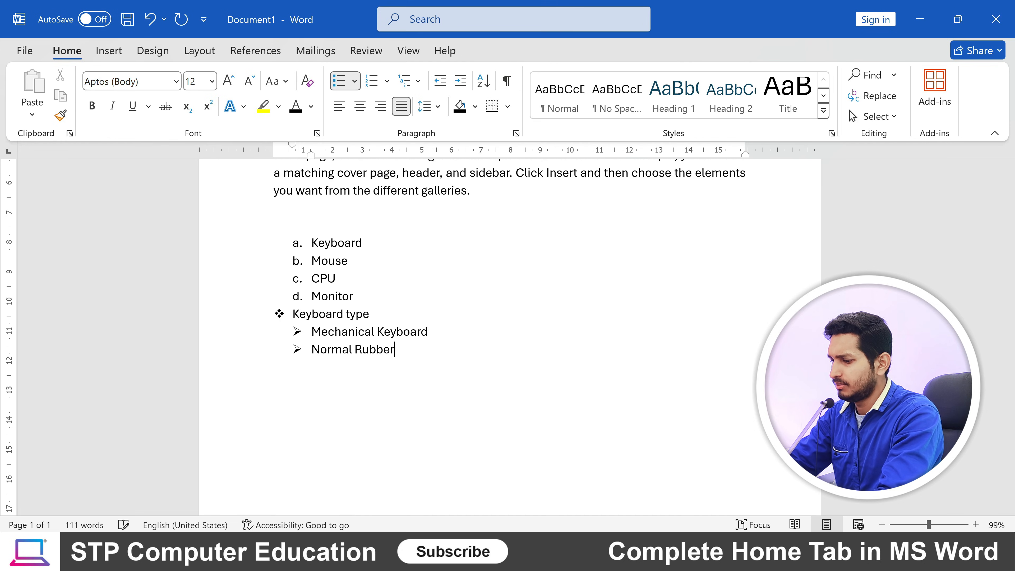
type(" pad K")
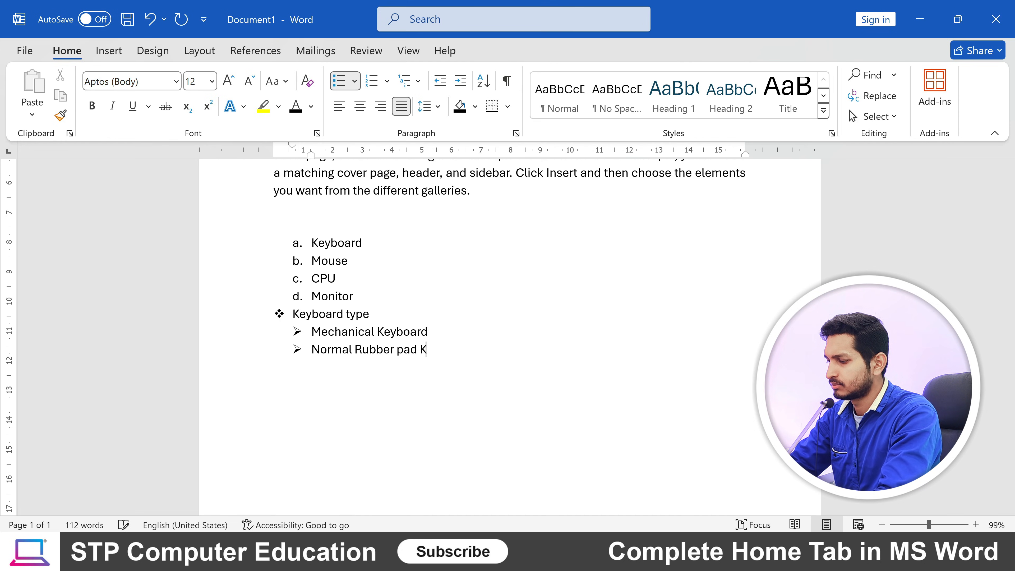
type("eyboard")
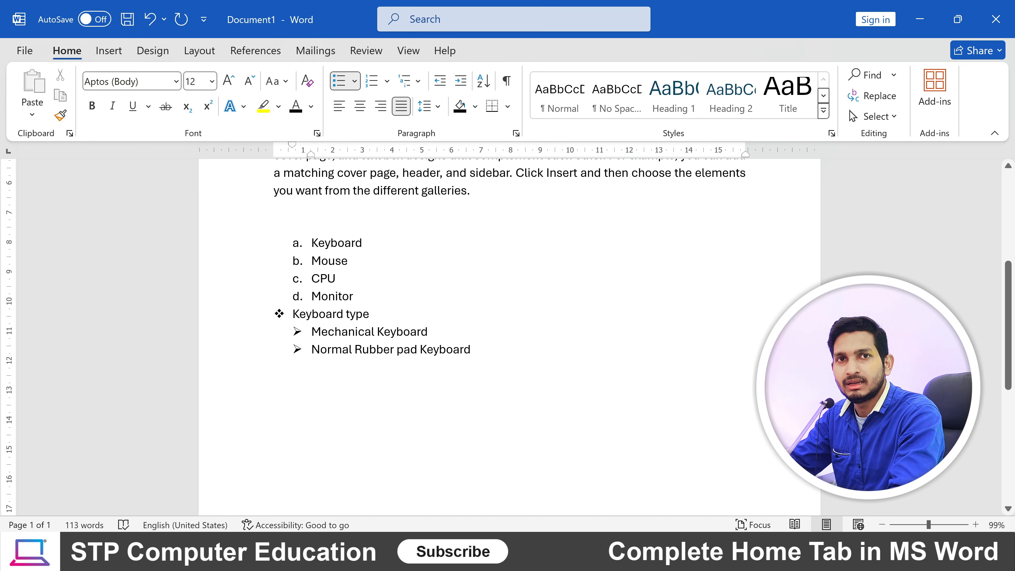
Add a new first-level item reading "Fruits Name" after the keyboard items, correcting its spelling.
key("Return")
key("shift+Tab")
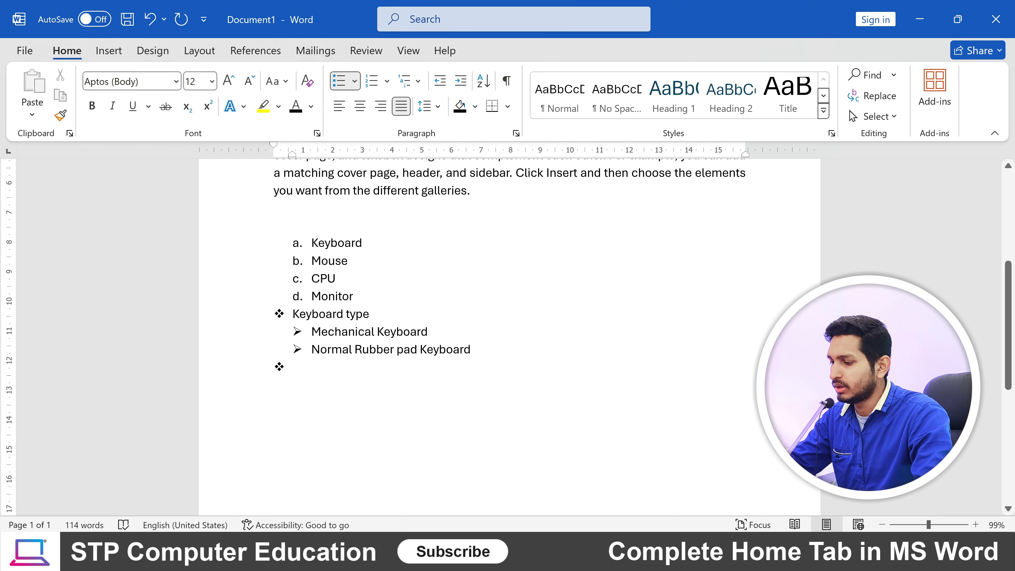
type("Fr")
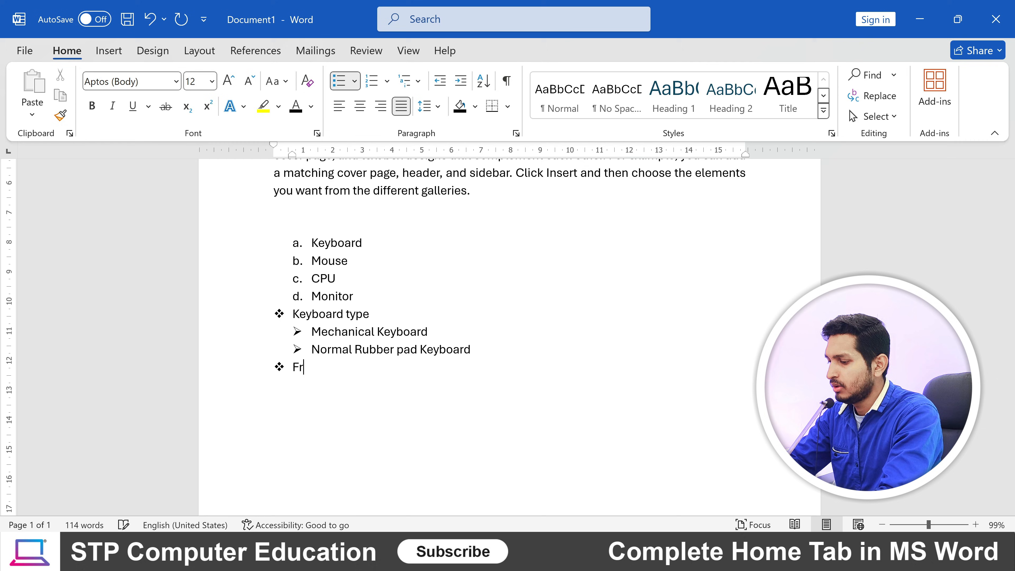
type("uts Name")
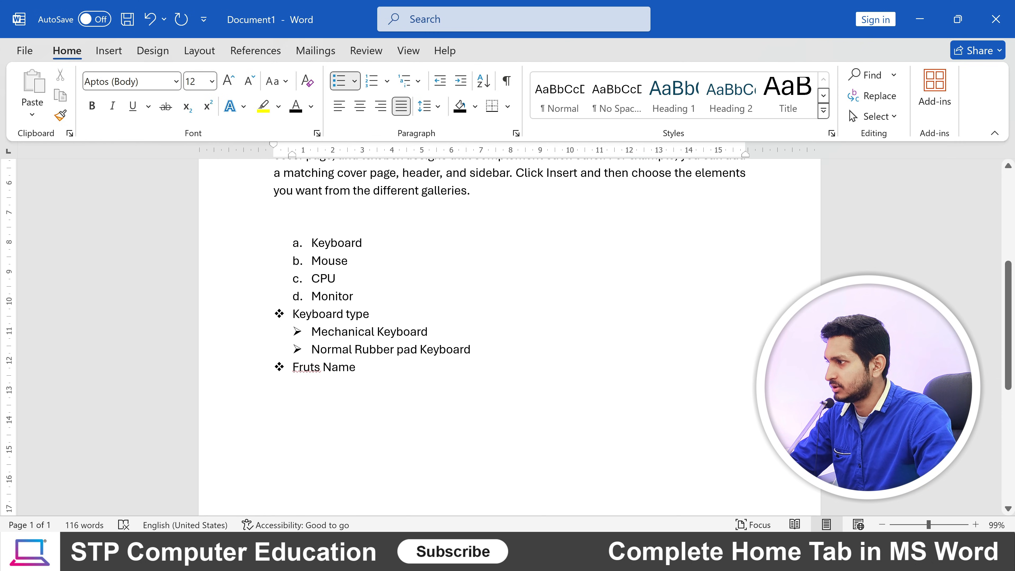
right_click(310, 370)
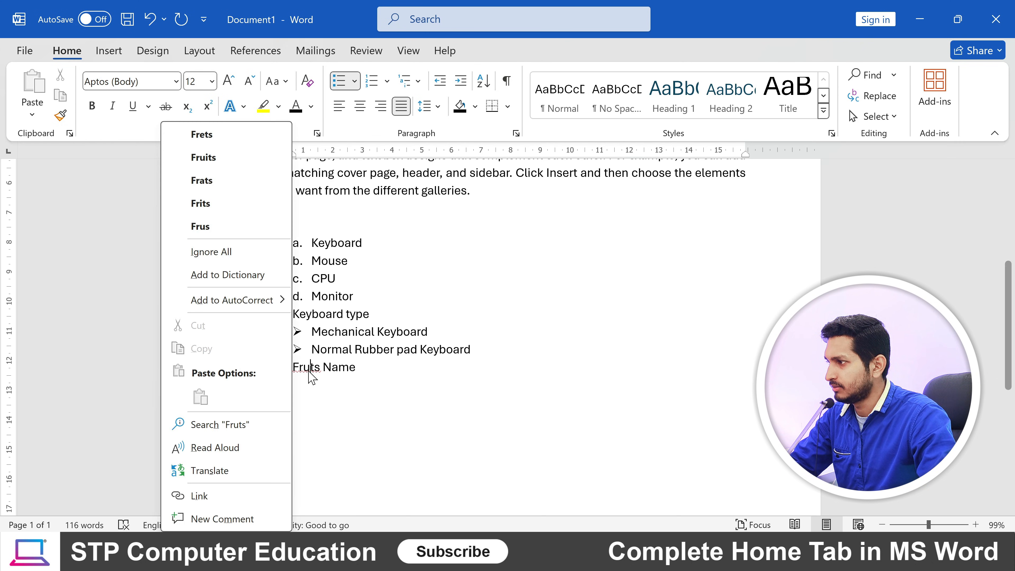
key("Escape")
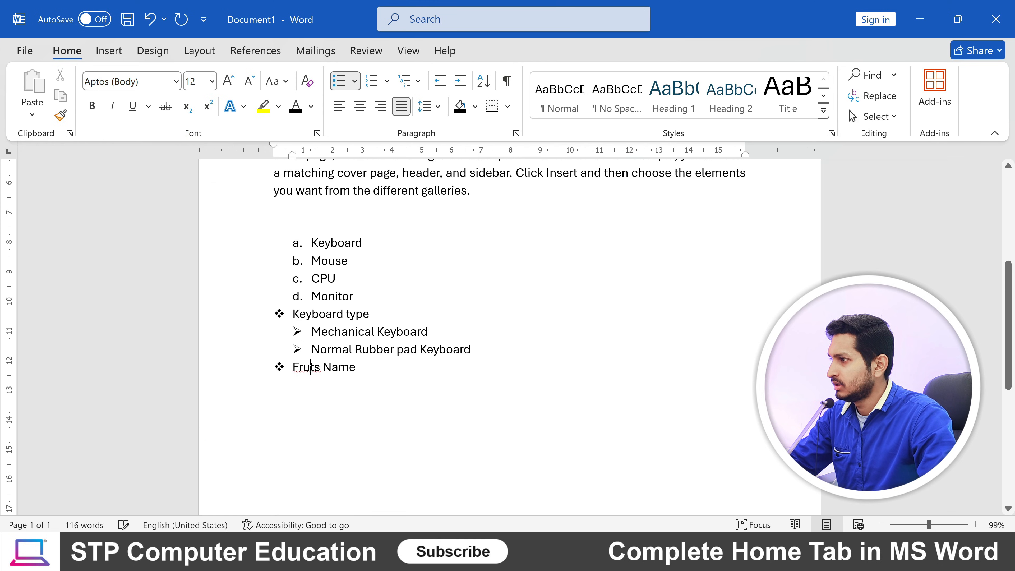
type("i")
key("End")
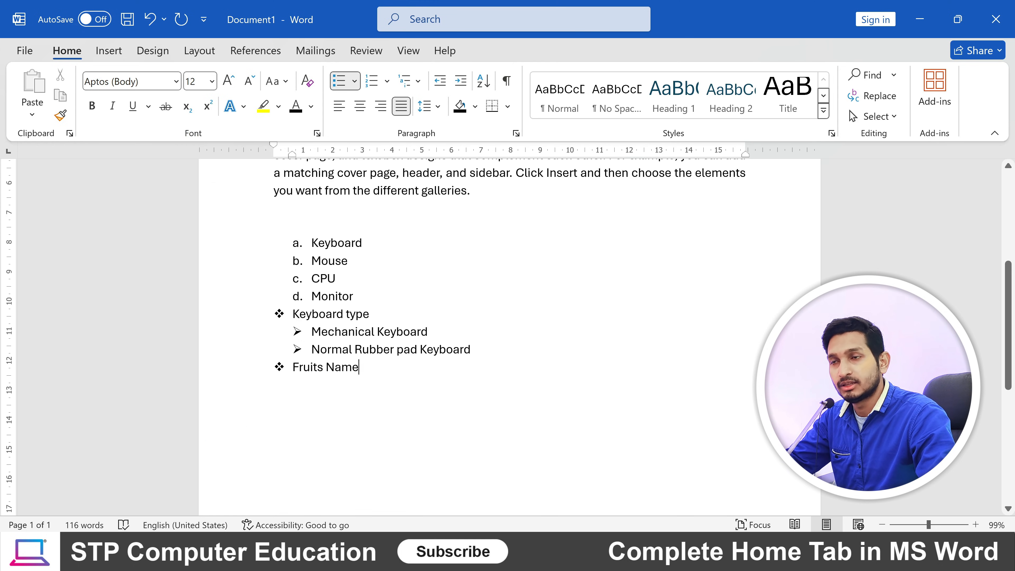
Add the second-level item "Monago" under "Fruits Name", with the third-level item "This is Mango" beneath it.
key("Return")
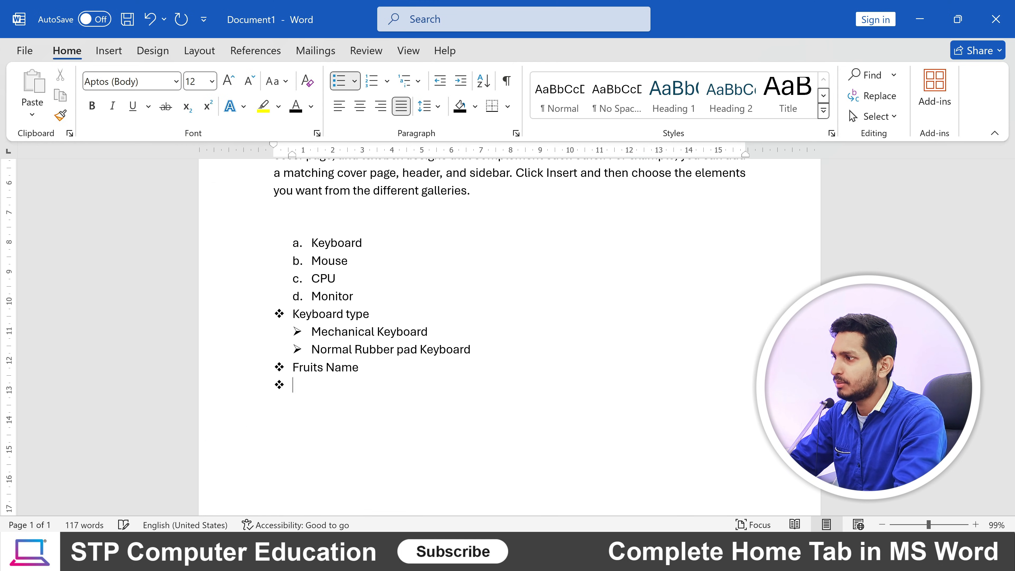
key("Tab")
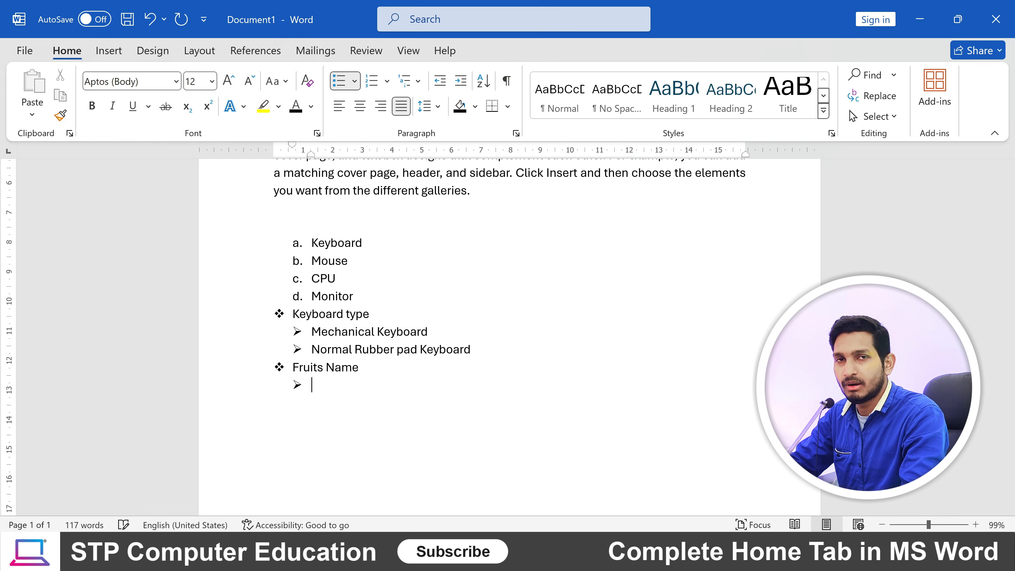
type("Monag")
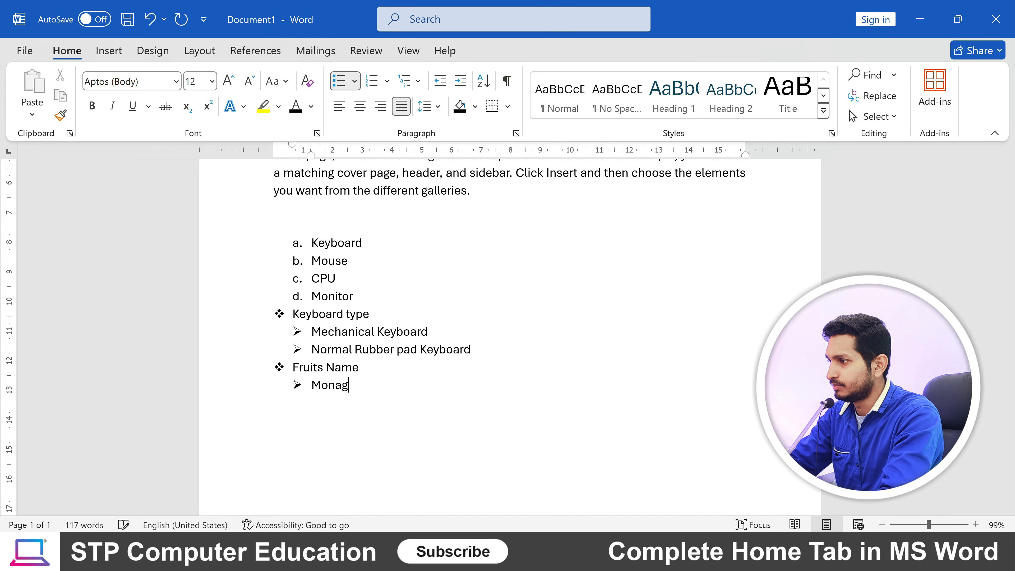
key("BackSpace")
type("go")
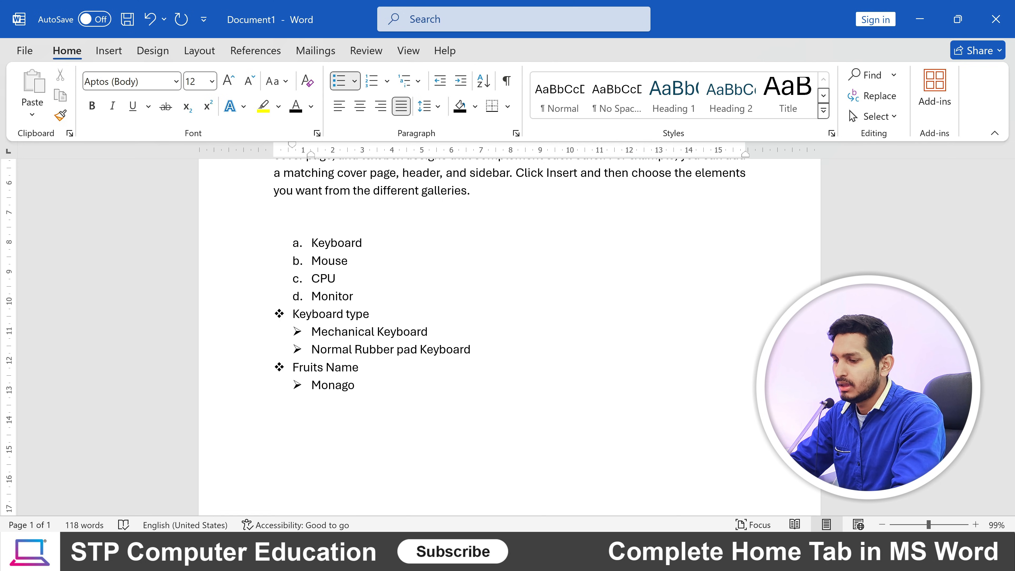
key("Return")
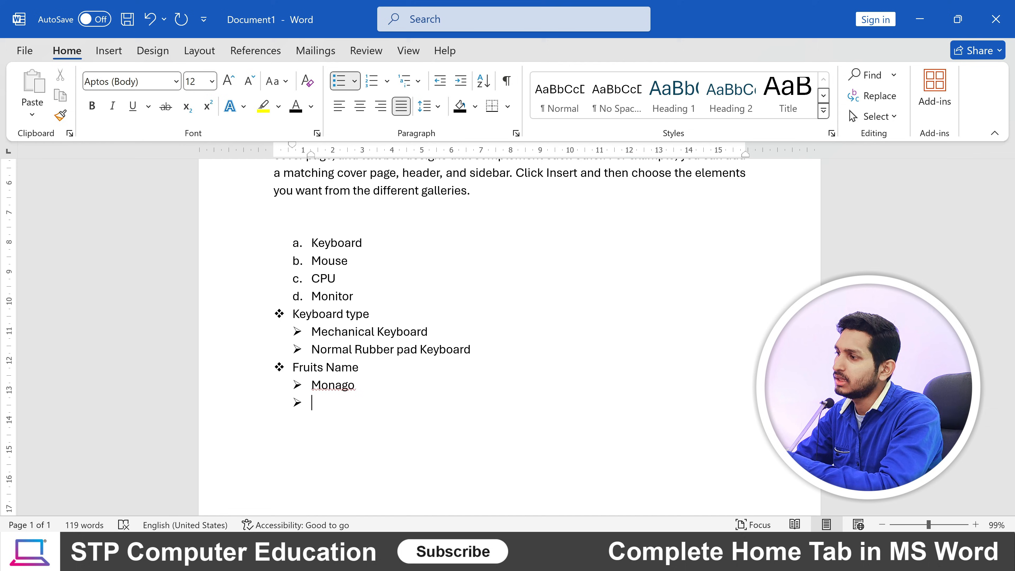
key("Tab")
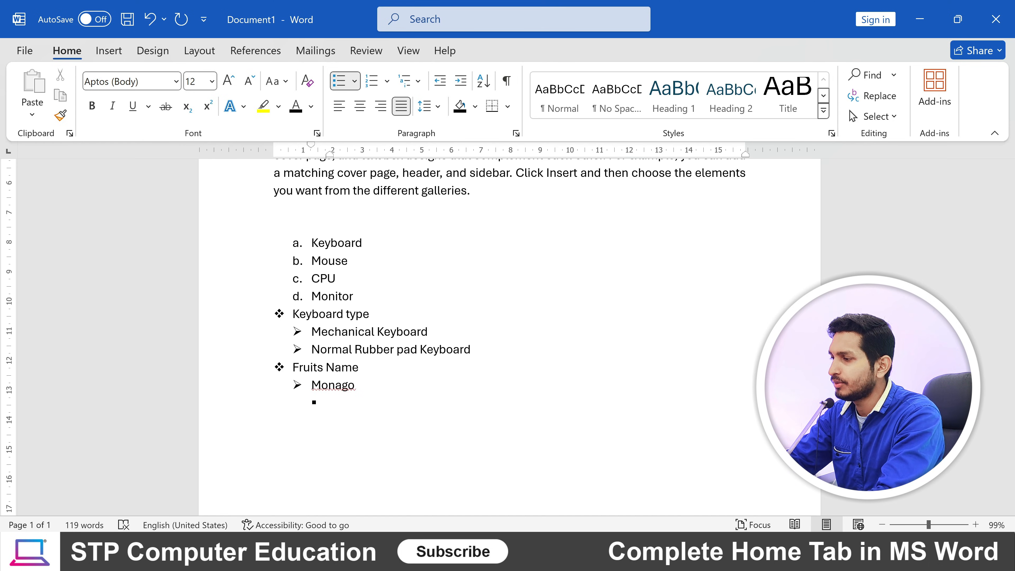
type("This is Mango")
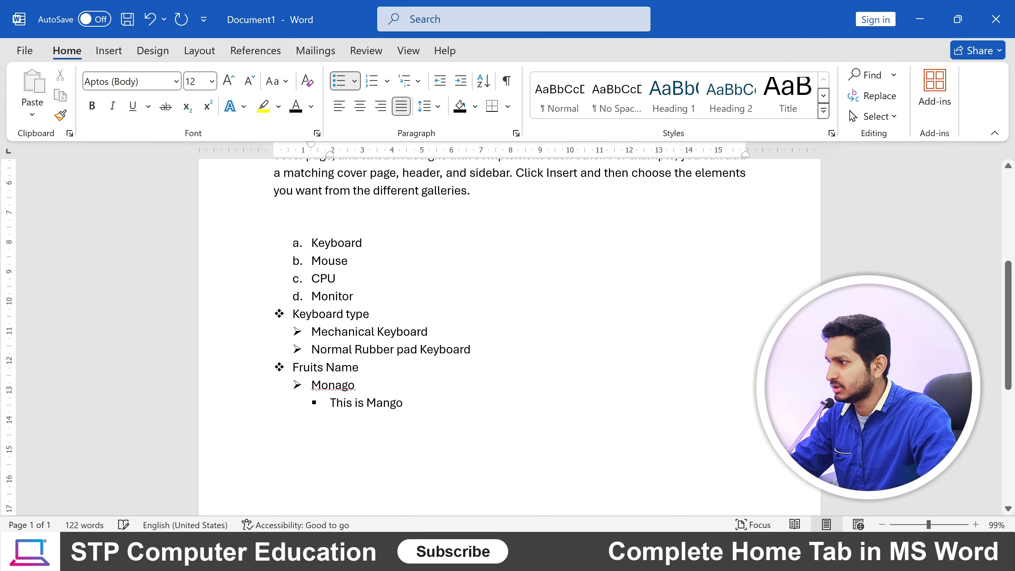
Correct the misspelled second-level fruit item to "Mango".
left_click(329, 385)
key("BackSpace")
type("a")
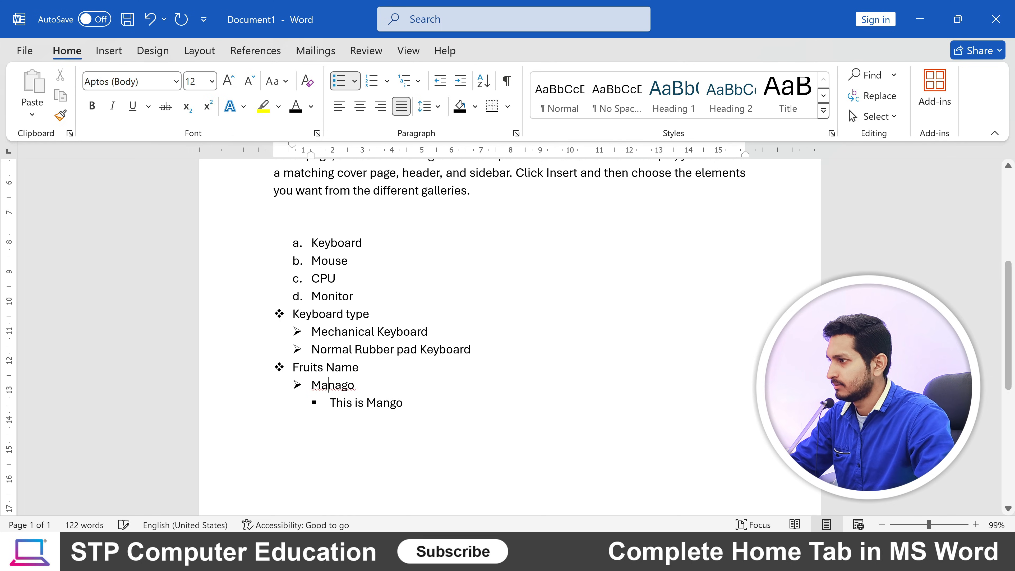
key("BackSpace")
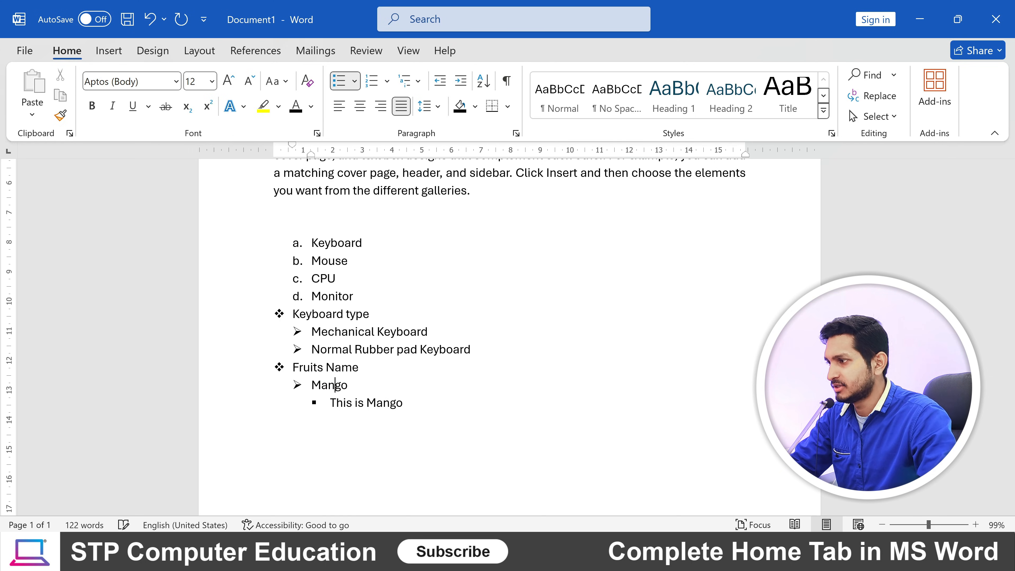
Add the second-level item "Grape" after the "This is Mango" entry.
left_click(404, 403)
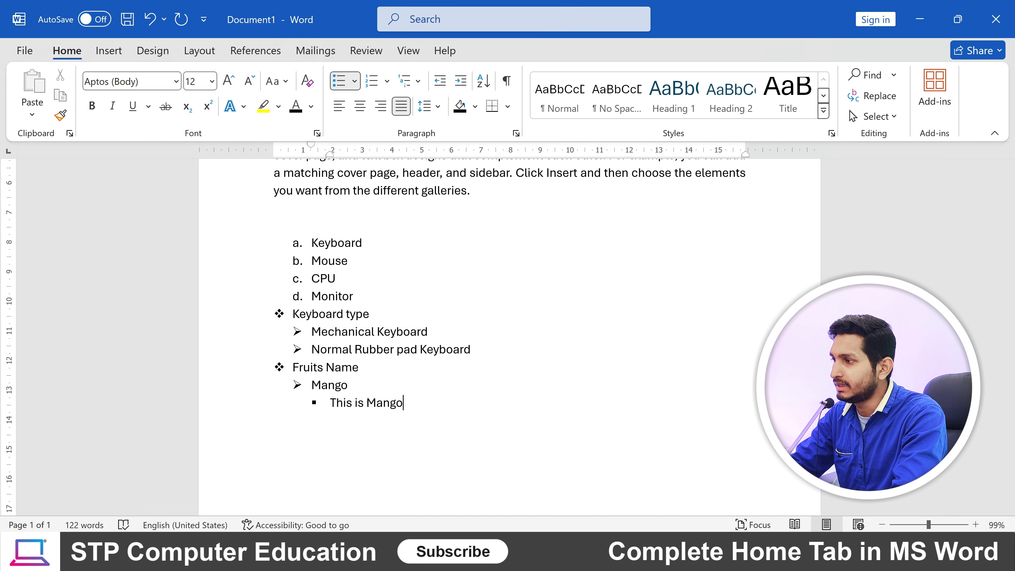
key("shift+Tab")
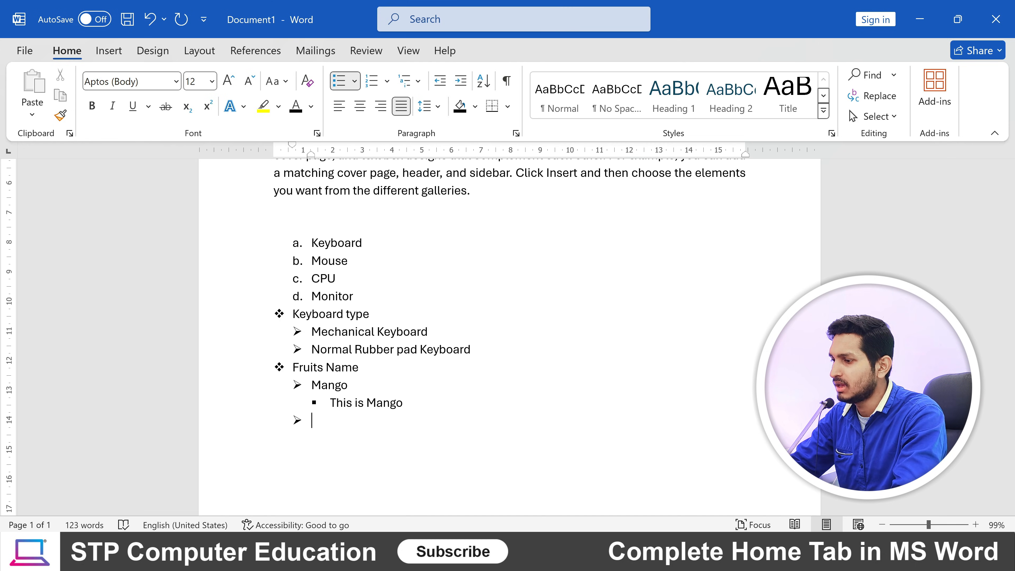
type("Grape")
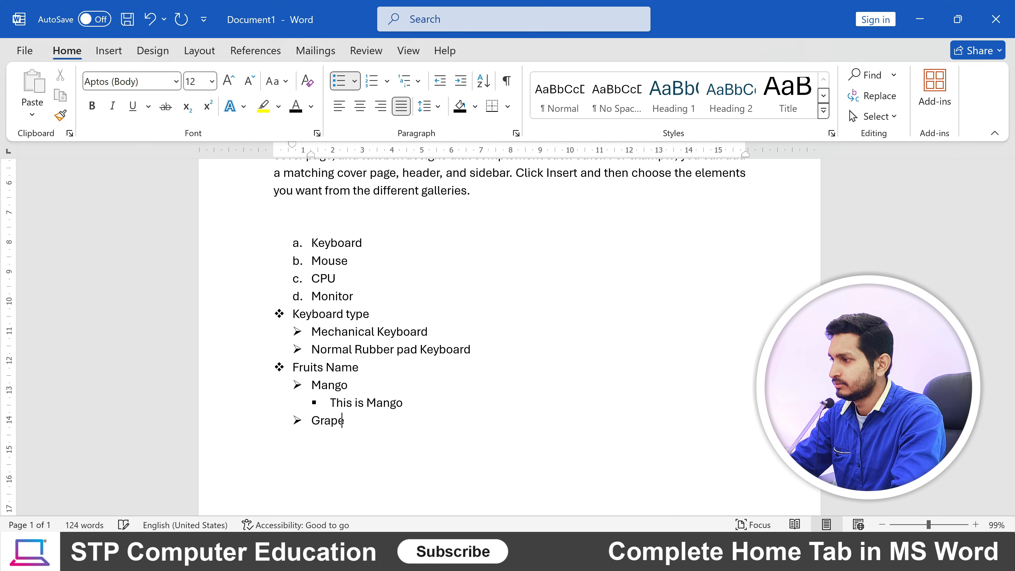
Complete the second-level item as "Grapes" and add the third-level item "Asdad" beneath it.
type("s")
key("Return")
key("Tab")
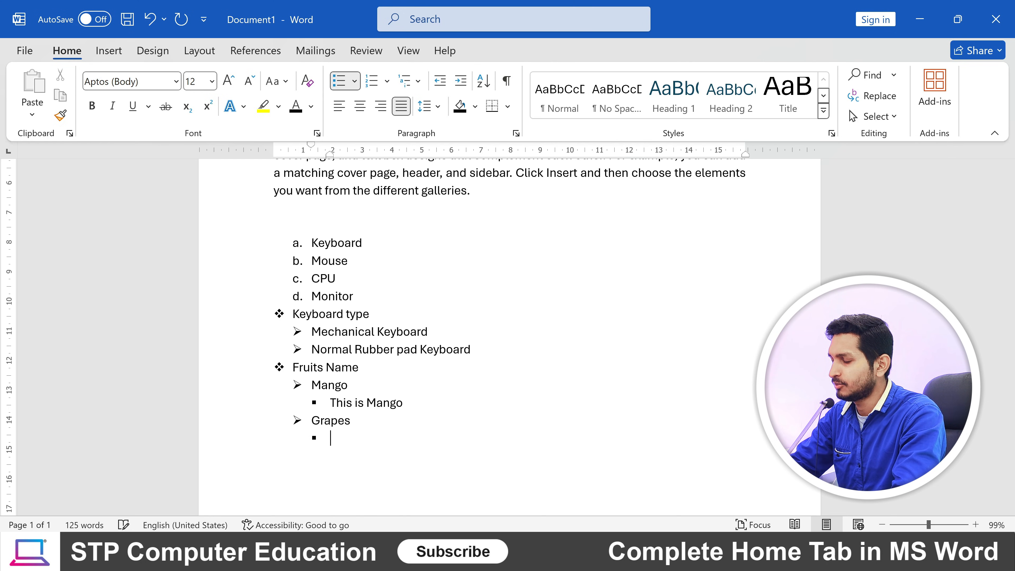
type("asdad")
Add the second-level item "Asdad" and the first-level item "Asdasdasd", ending the bulleted list after it.
key("Return")
key("shift+Tab")
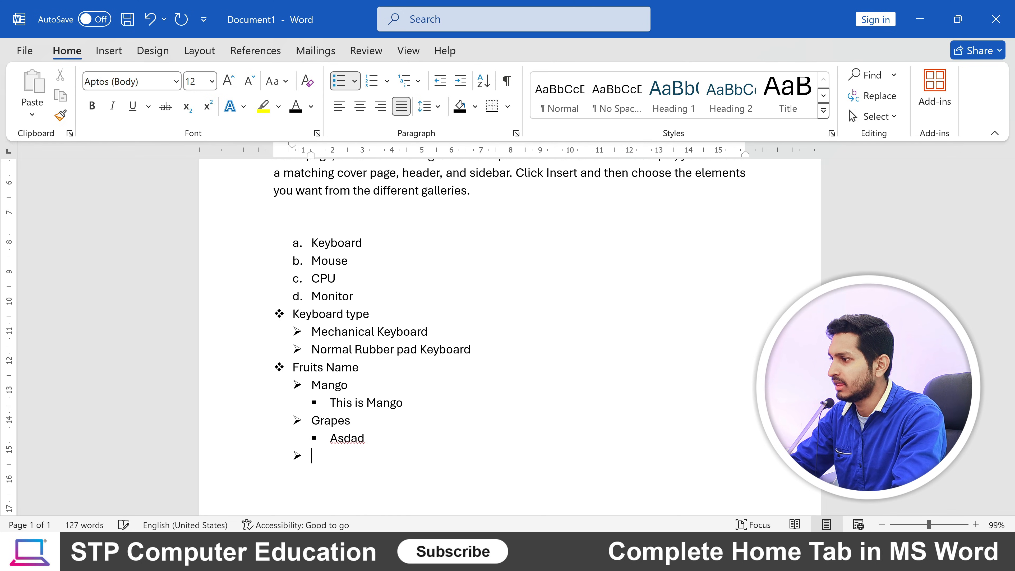
type("asdad")
key("Return")
key("shift+Tab")
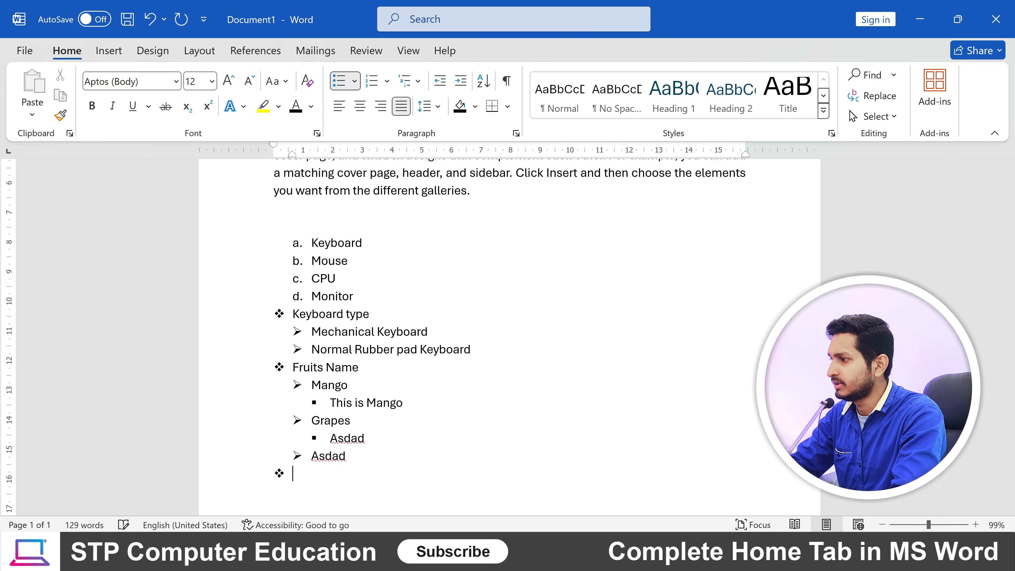
type("asdasdasd")
key("Return")
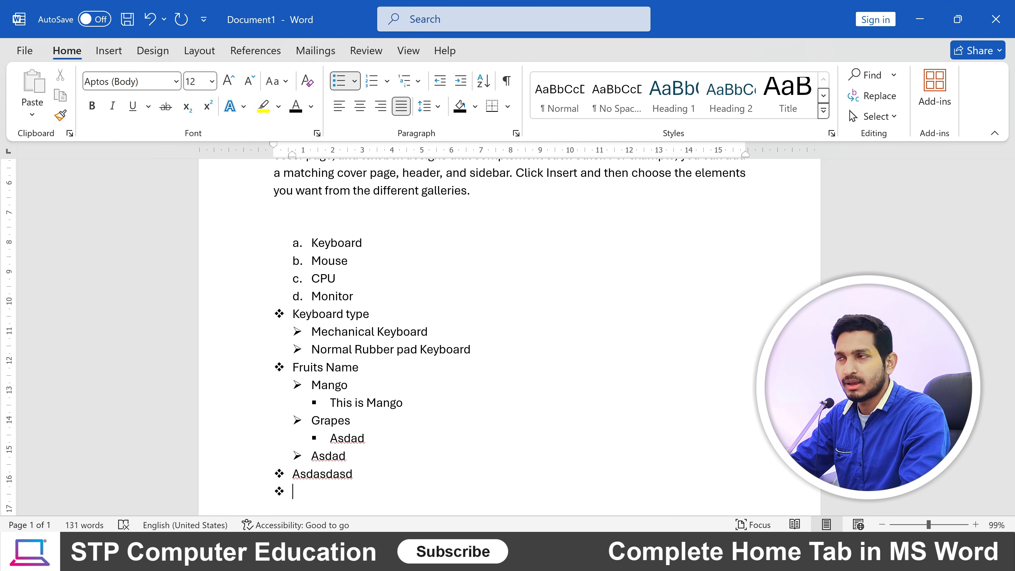
key("Return")
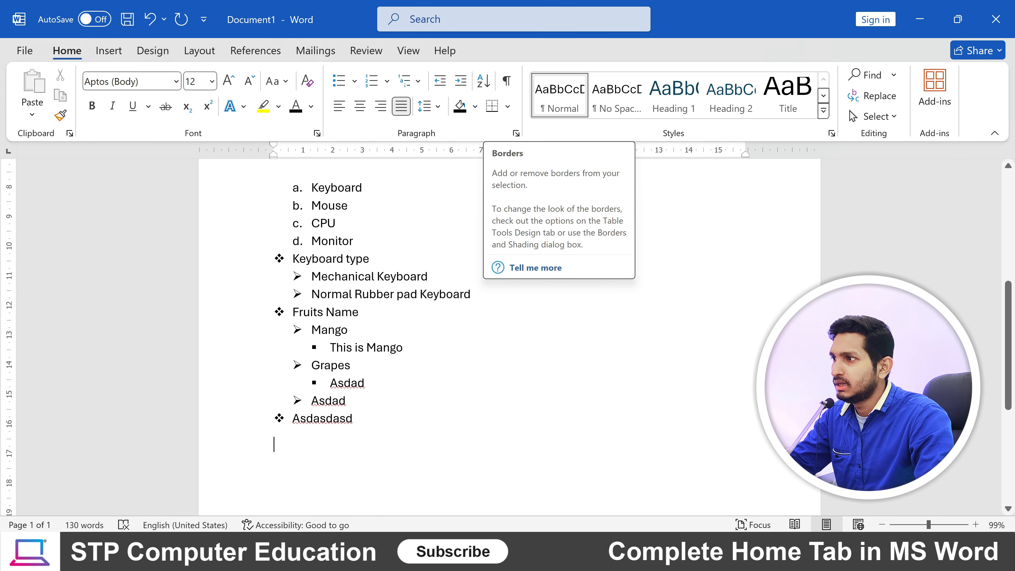
Review the document from the INDIA heading down to the end of the multilevel list.
scroll(508, 319, "up", 1)
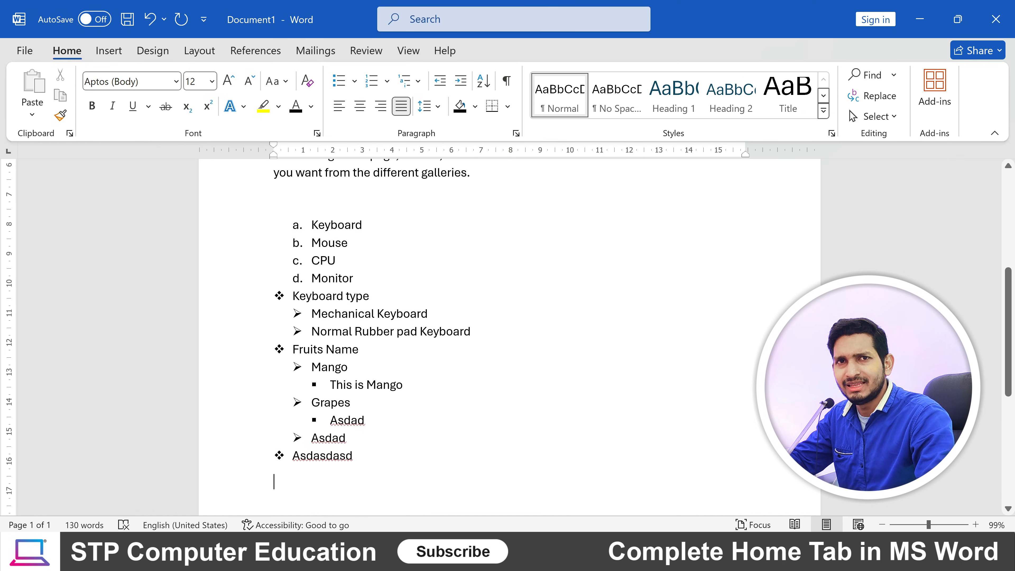
scroll(508, 320, "up", 6)
left_click(422, 271)
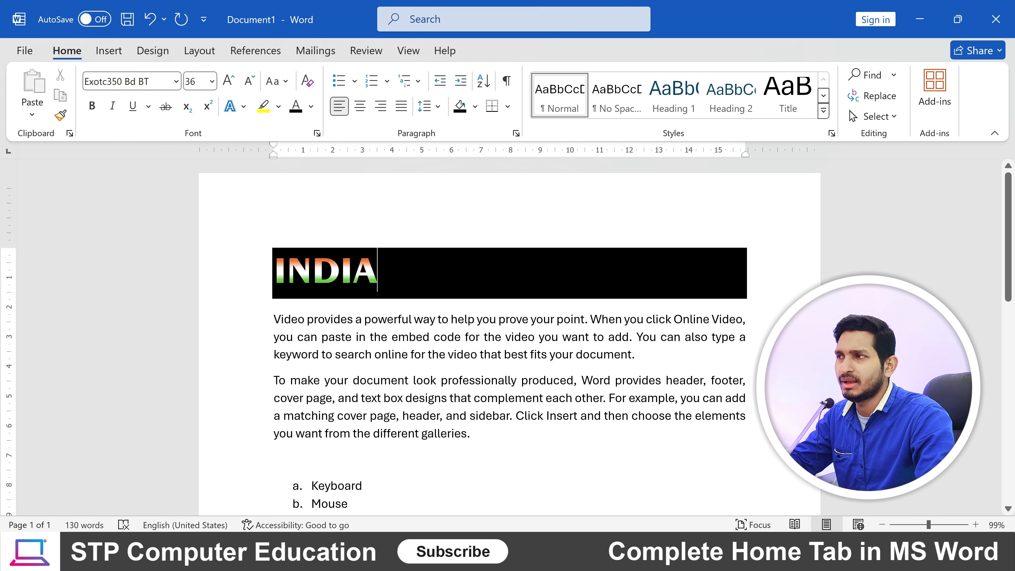
scroll(486, 277, "down", 3)
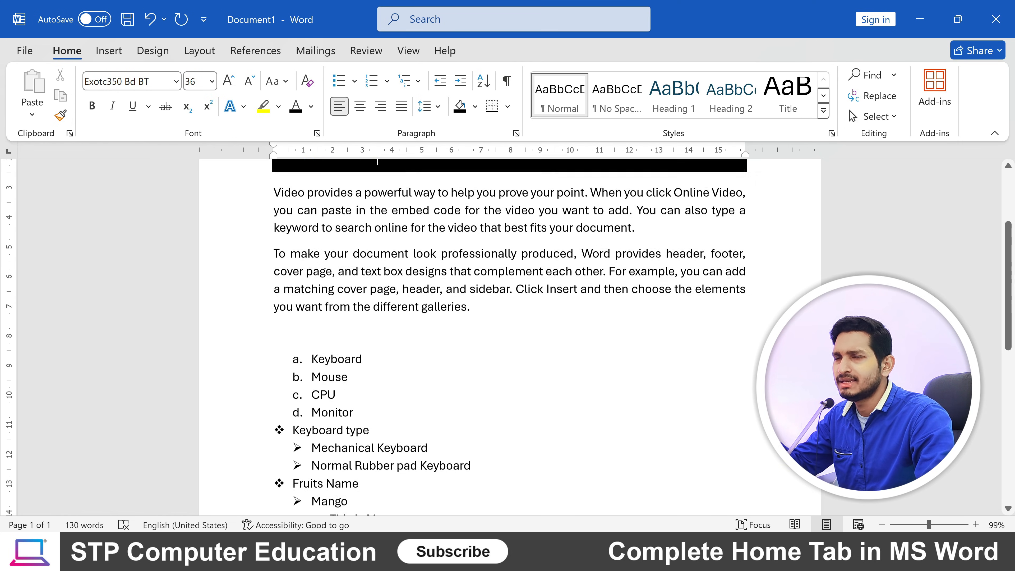
scroll(507, 336, "down", 2)
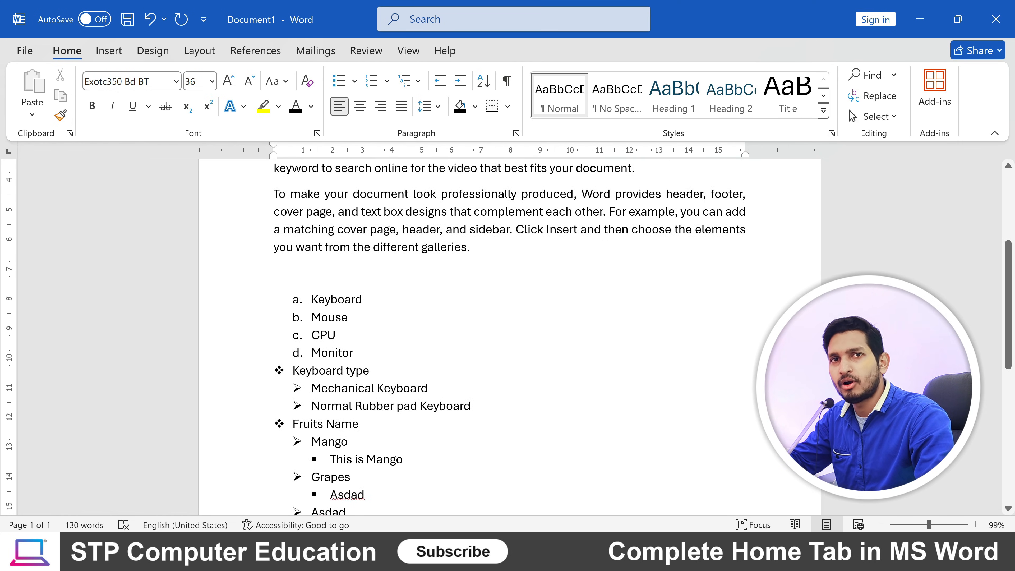
scroll(508, 336, "down", 2)
scroll(507, 336, "up", 1)
scroll(508, 336, "down", 1)
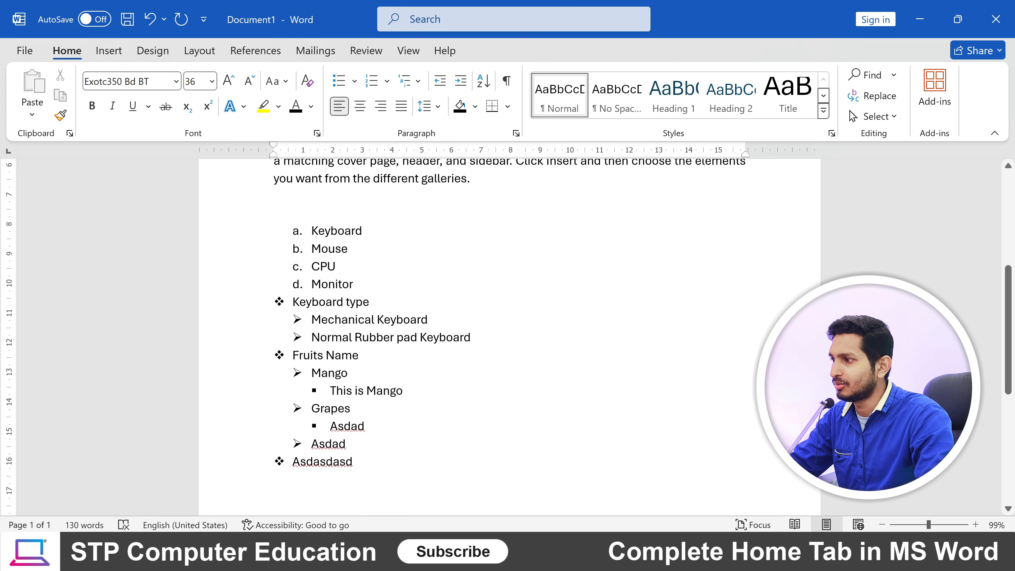
scroll(508, 336, "up", 1)
scroll(508, 336, "down", 1)
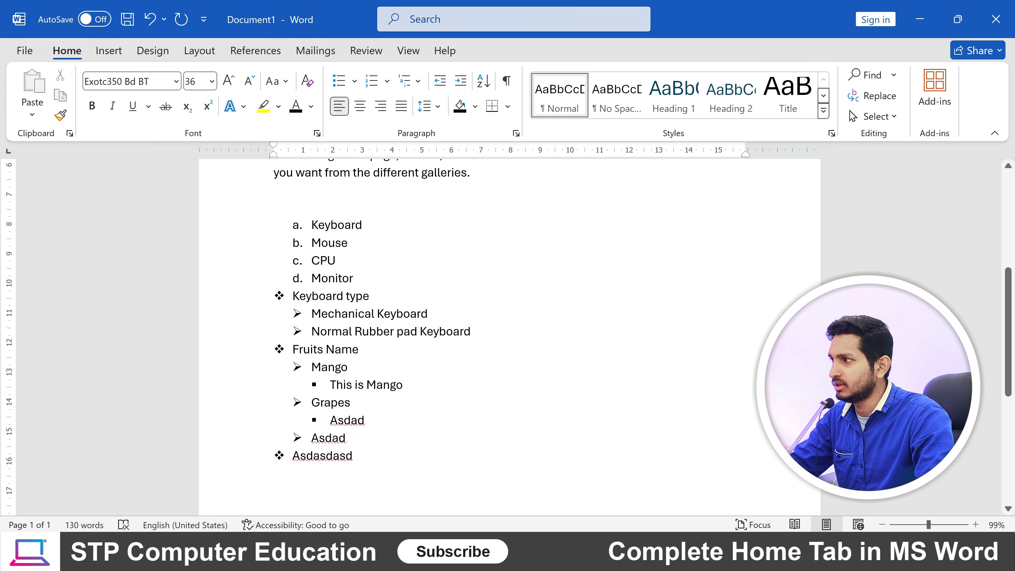
Apply All Borders to the whole list from "Keyboard" through "Asdasdasd".
left_click_drag(312, 225, 357, 458)
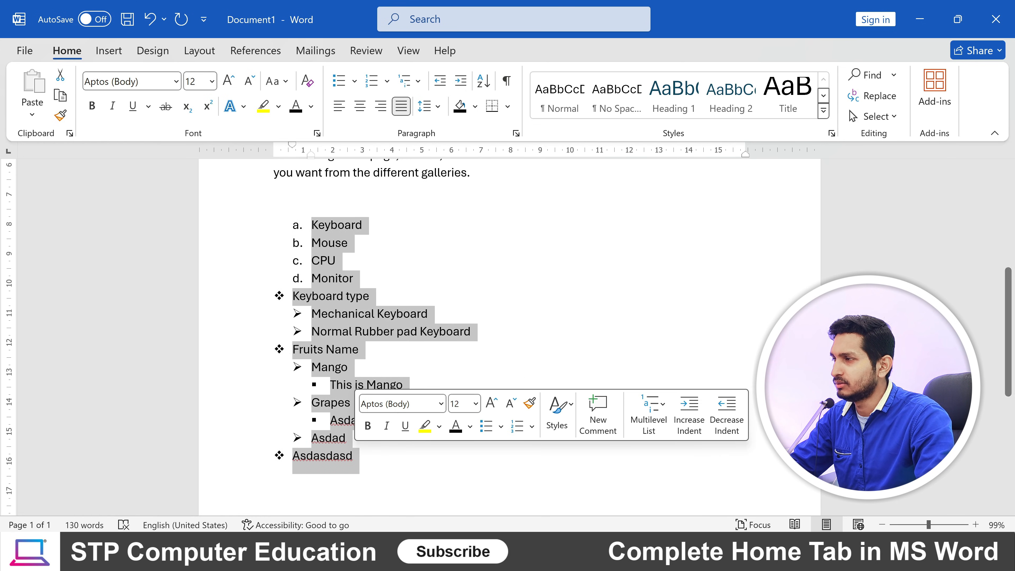
left_click(508, 107)
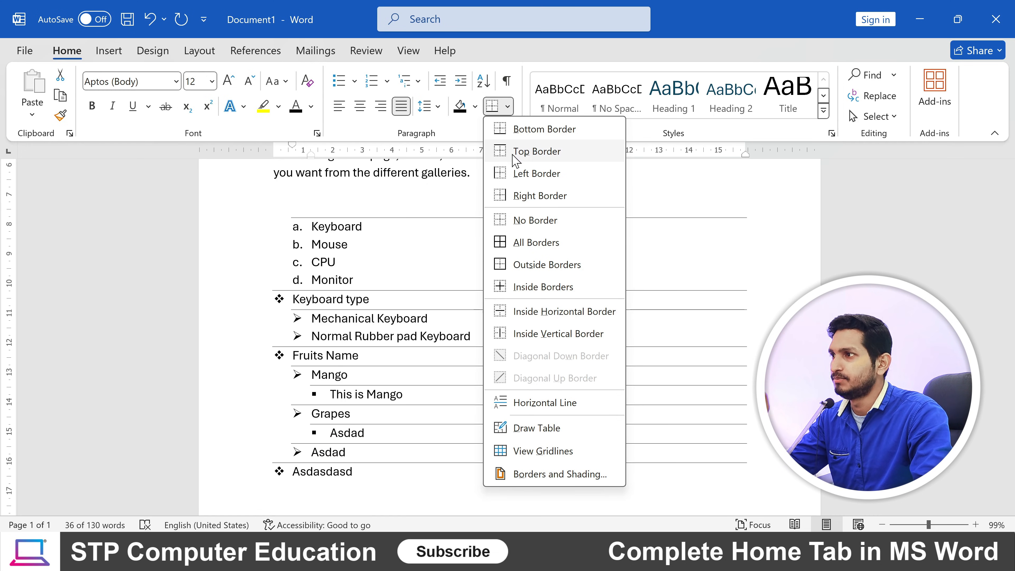
left_click(537, 243)
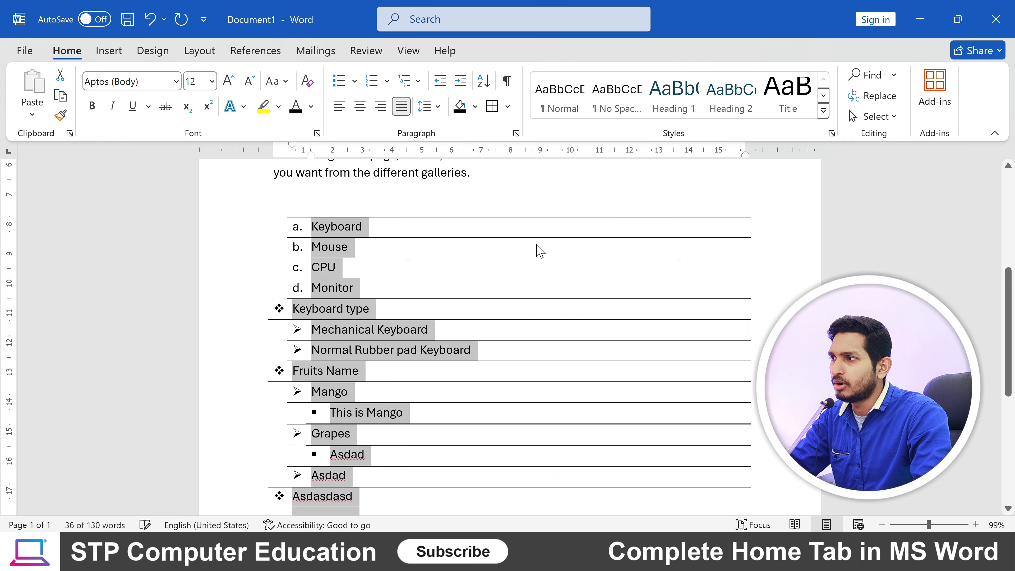
left_click(431, 270)
Apply All Borders to the first body paragraph and split that paragraph after "Online Video,".
scroll(431, 270, "down", 1)
scroll(430, 270, "up", 6)
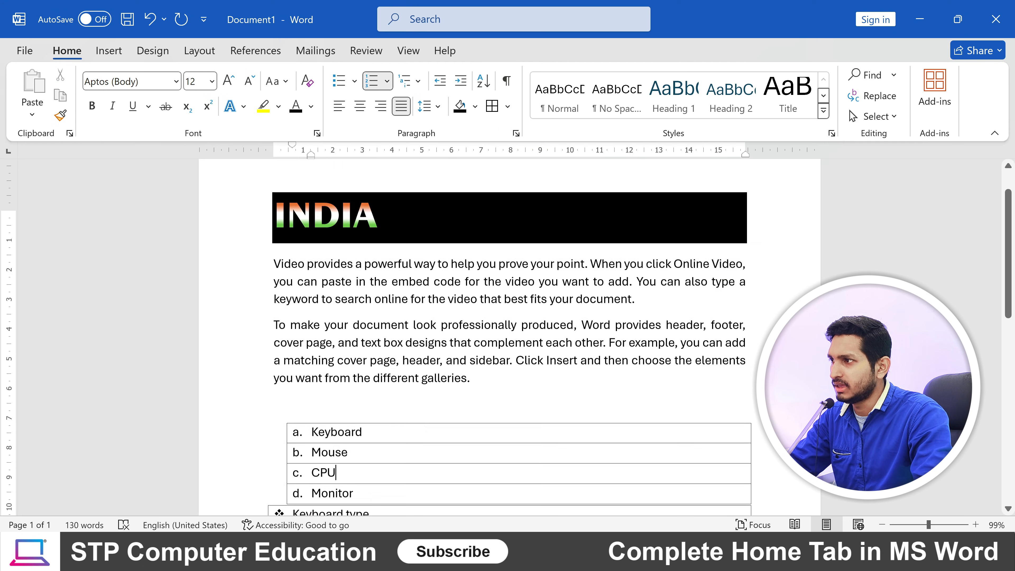
scroll(431, 270, "down", 1)
left_click_drag(635, 281, 273, 244)
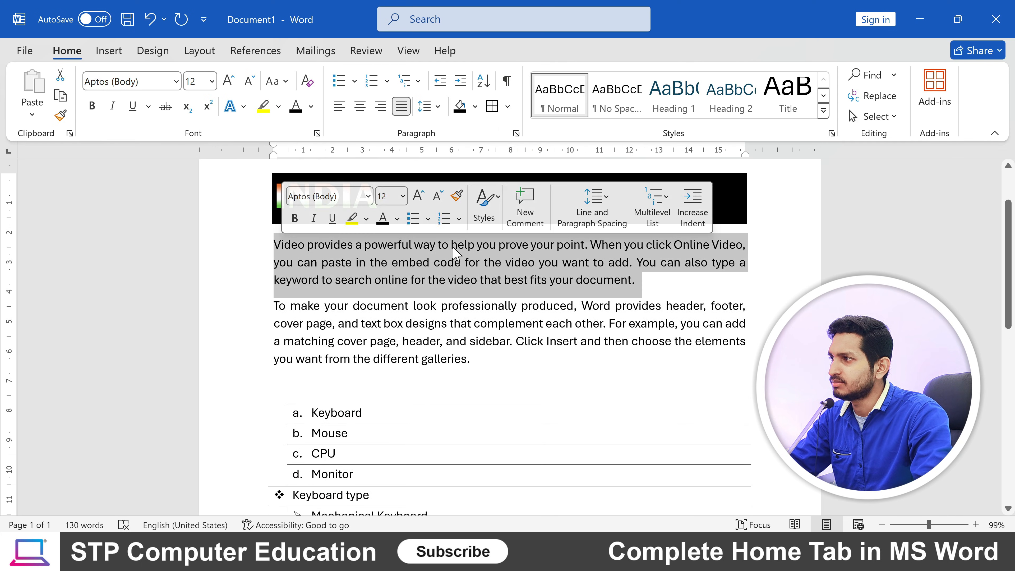
left_click(508, 106)
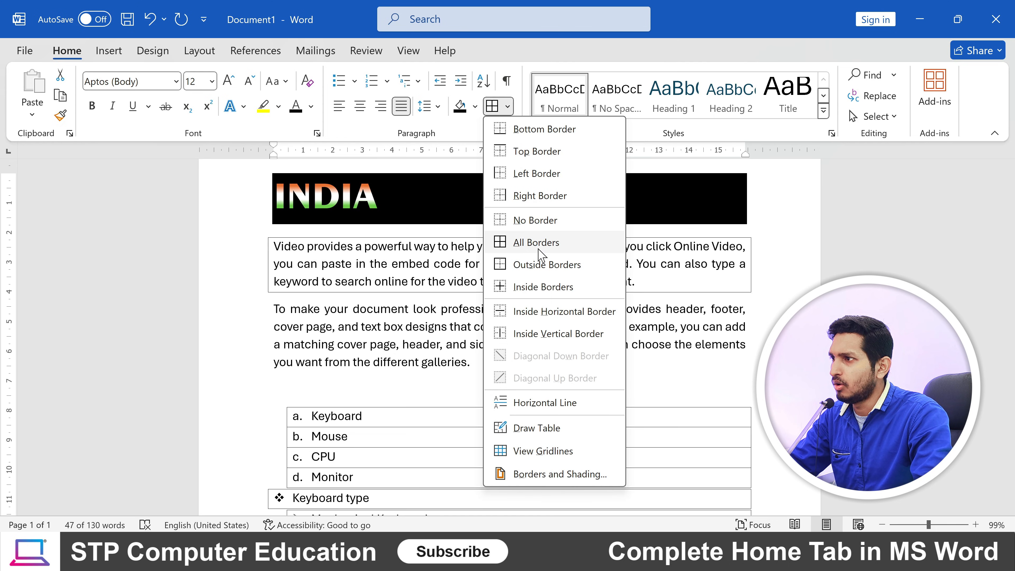
left_click(553, 243)
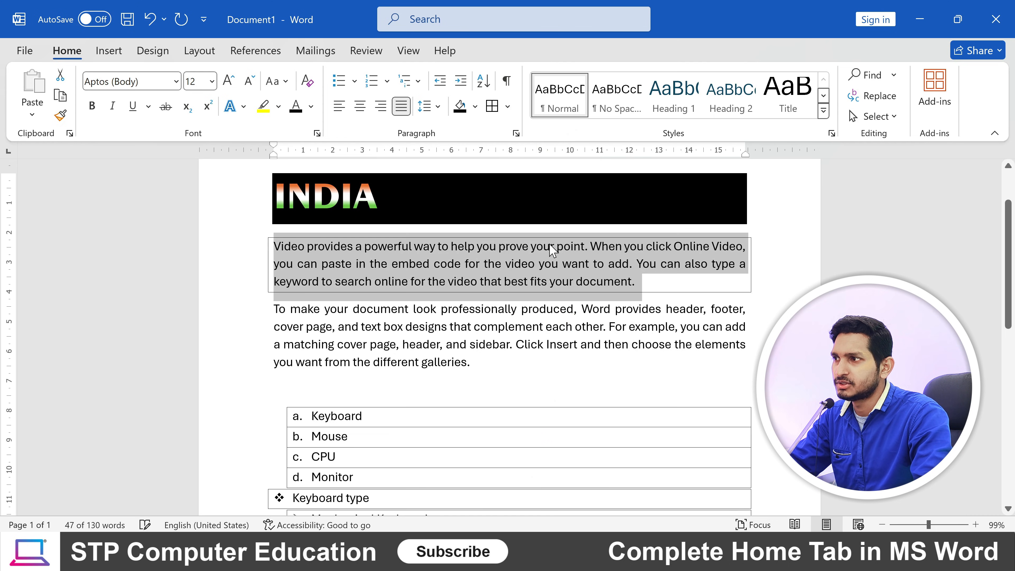
left_click(597, 282)
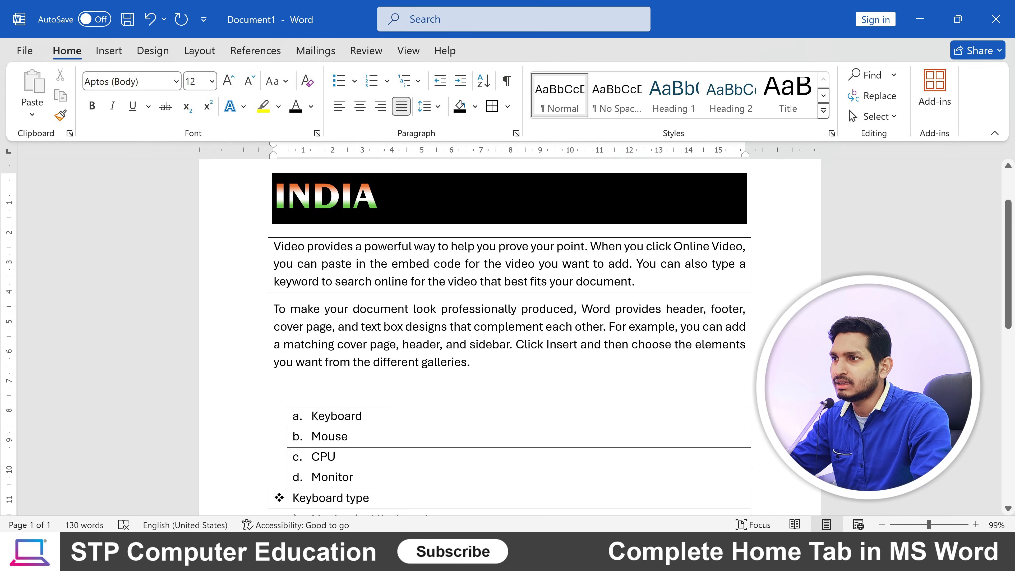
key("Return")
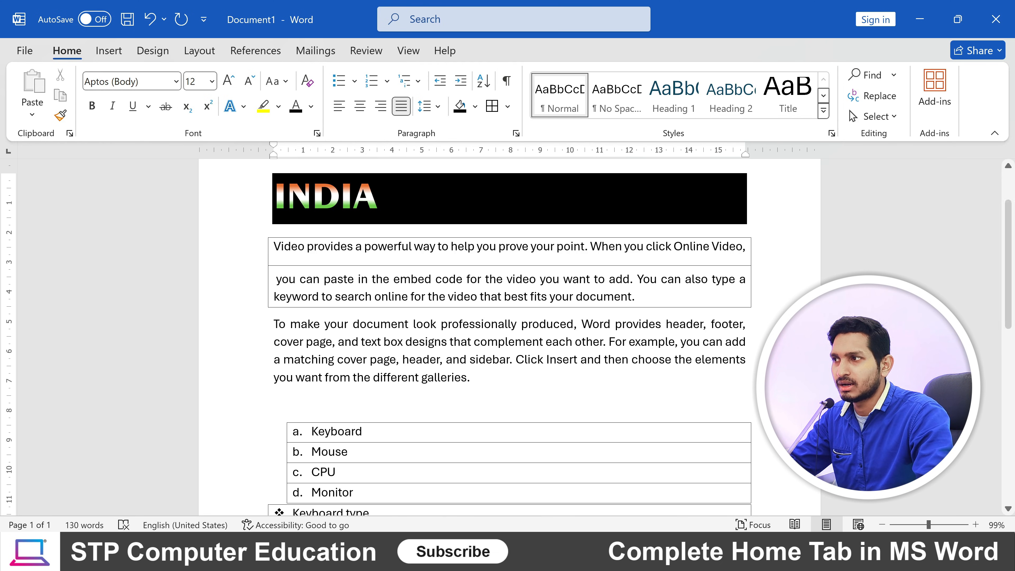
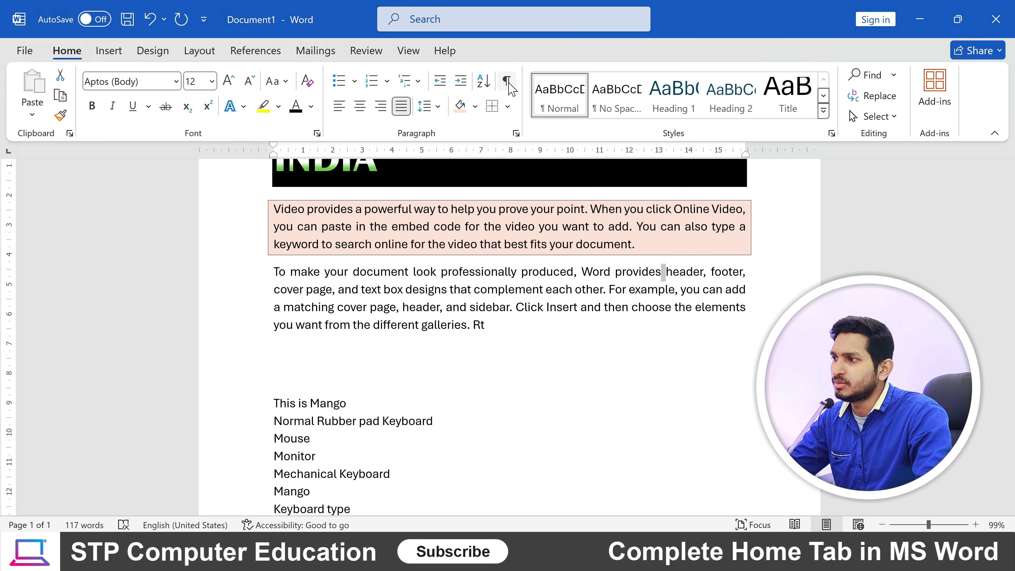
scroll(507, 336, "down", 5)
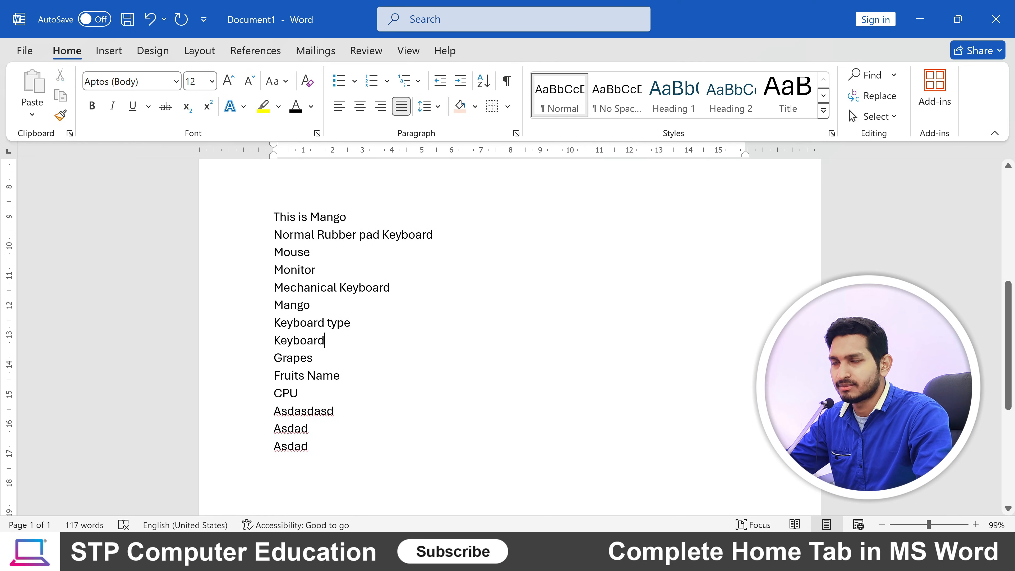
scroll(509, 336, "up", 7)
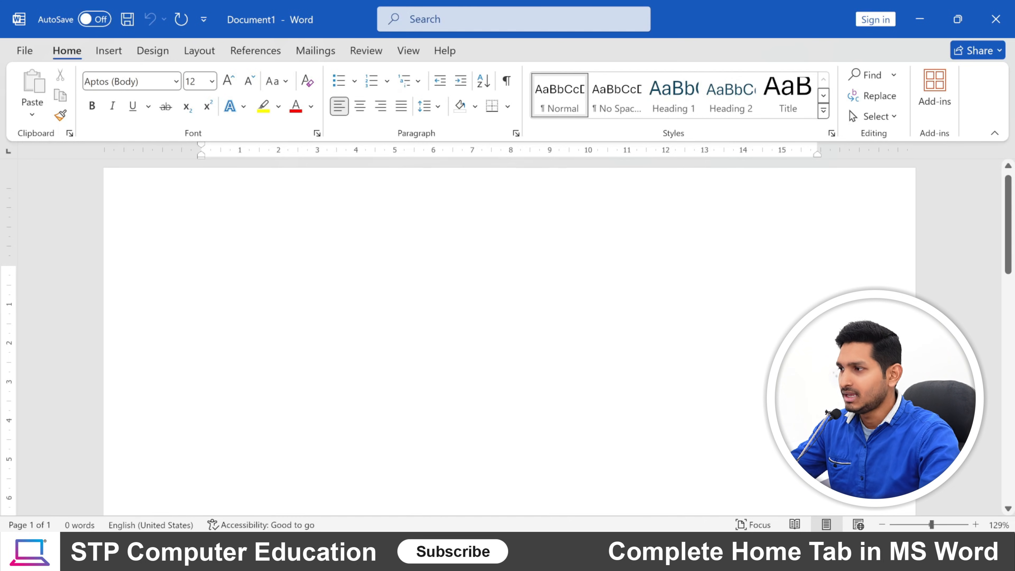
Generate one paragraph of sample text in the blank document with =rand(1).
scroll(276, 256, "down", 3)
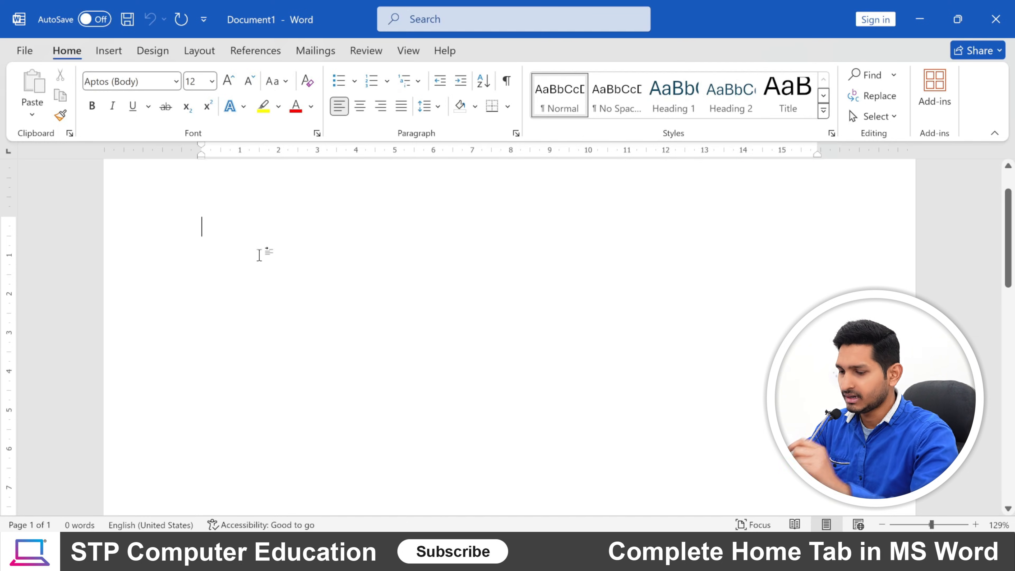
type("=rand")
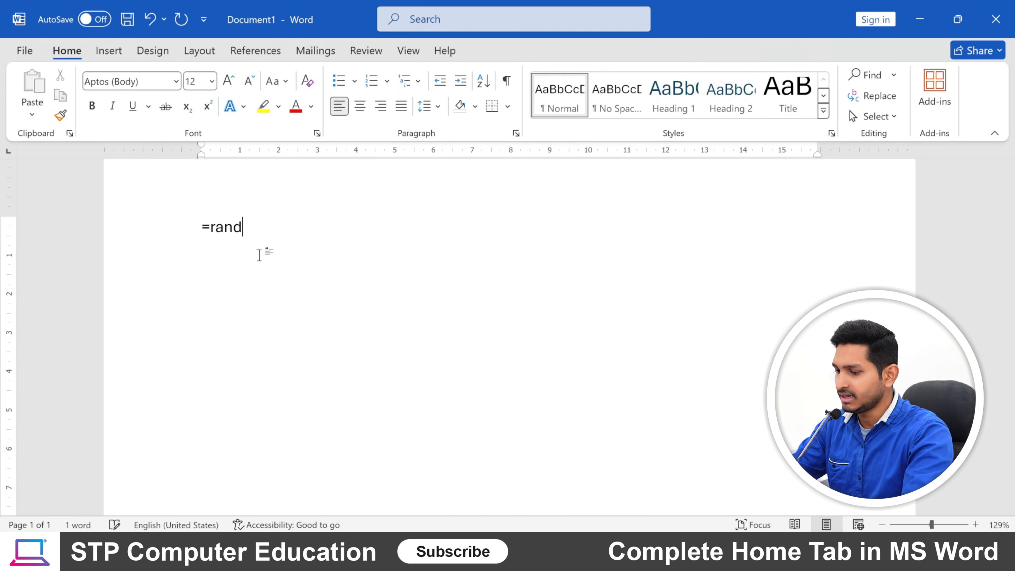
type("(1)")
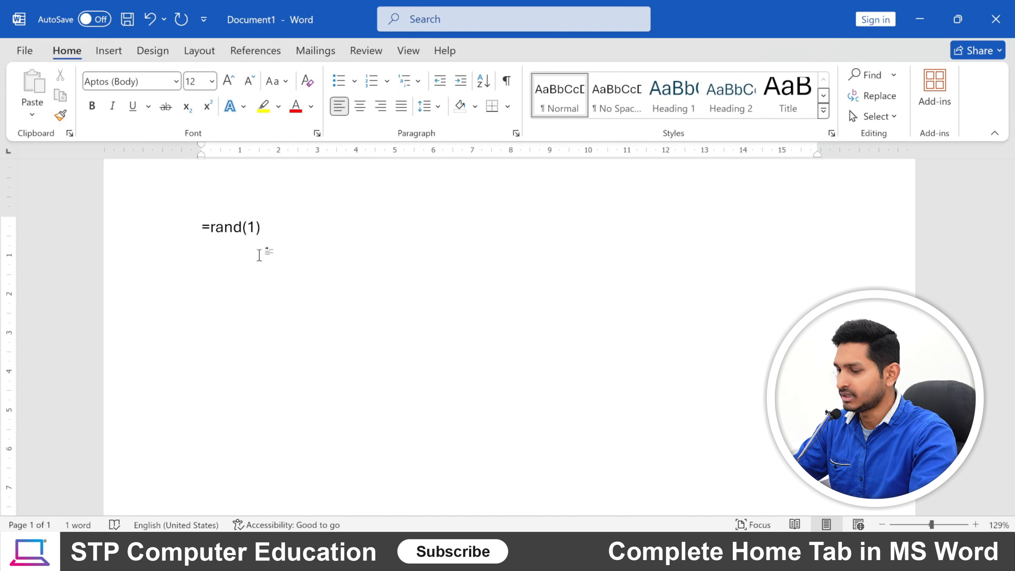
key("Return")
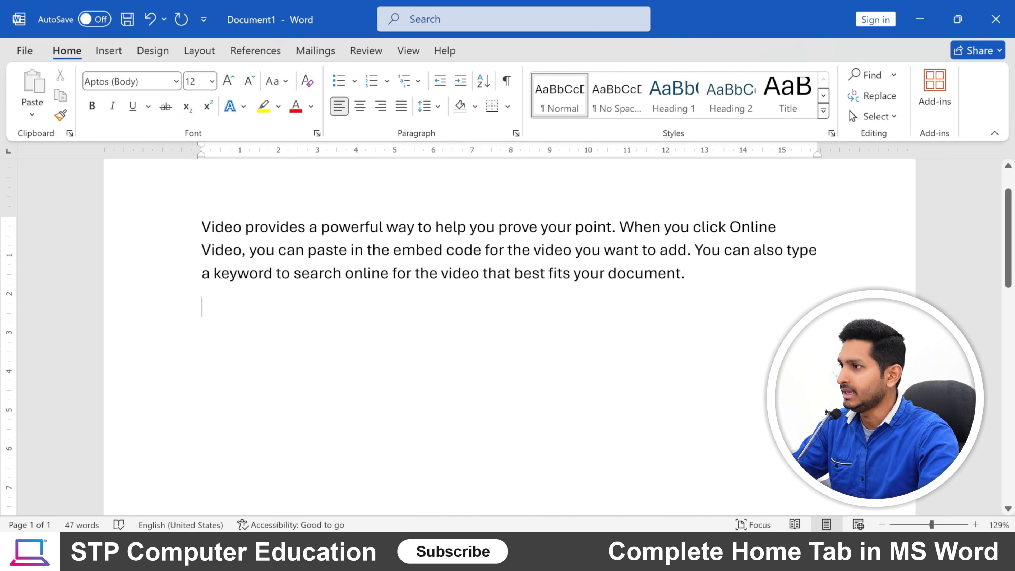
Copy the phrase "Video provides a powerful way" from the start of the paragraph.
scroll(508, 336, "up", 2, "ctrl")
scroll(508, 336, "up", 1, "ctrl")
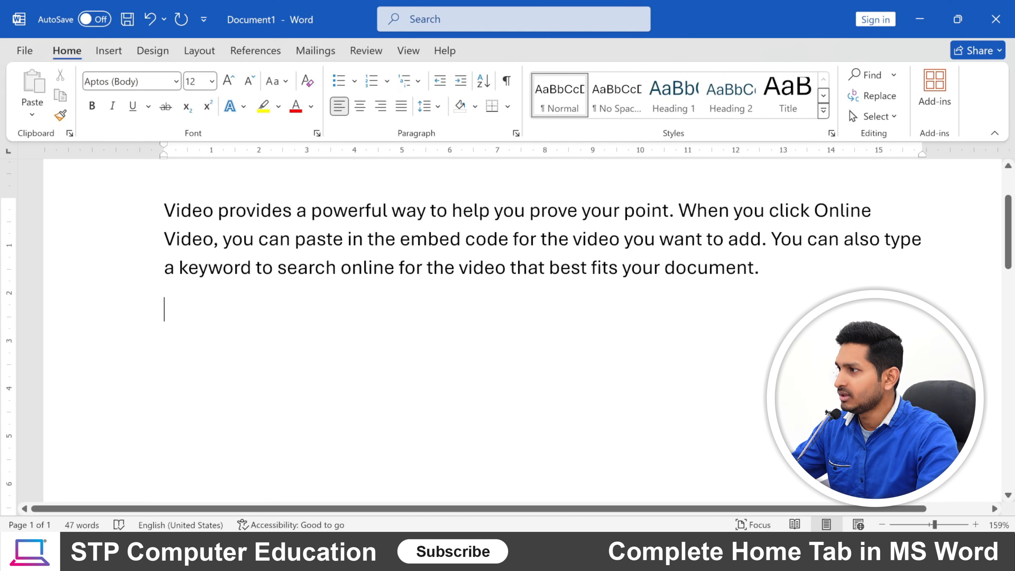
left_click_drag(165, 212, 418, 219)
key("ctrl+c")
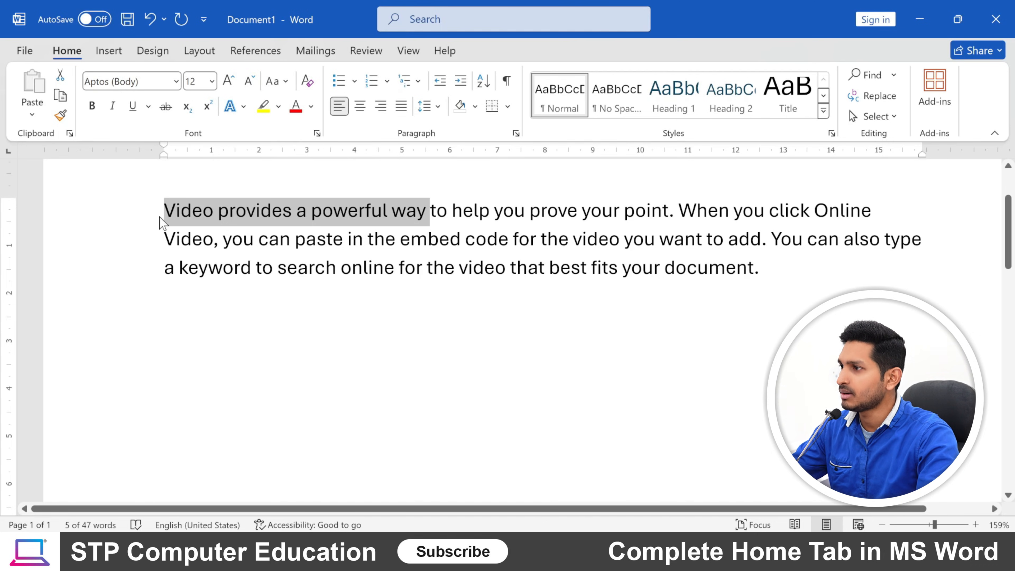
left_click(63, 102)
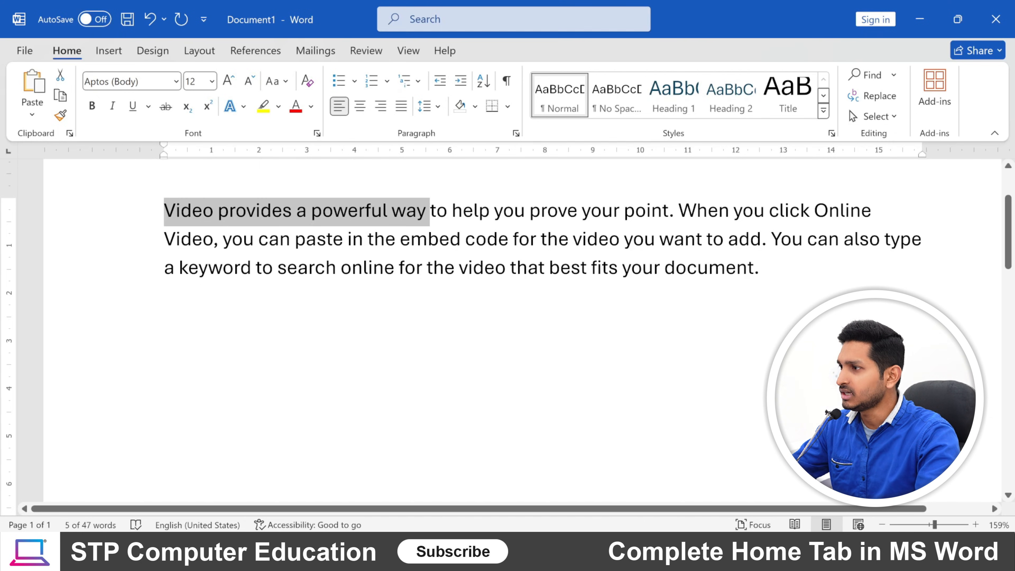
Add four new lines after the paragraph and paste the copied phrase on the last one.
left_click(165, 310)
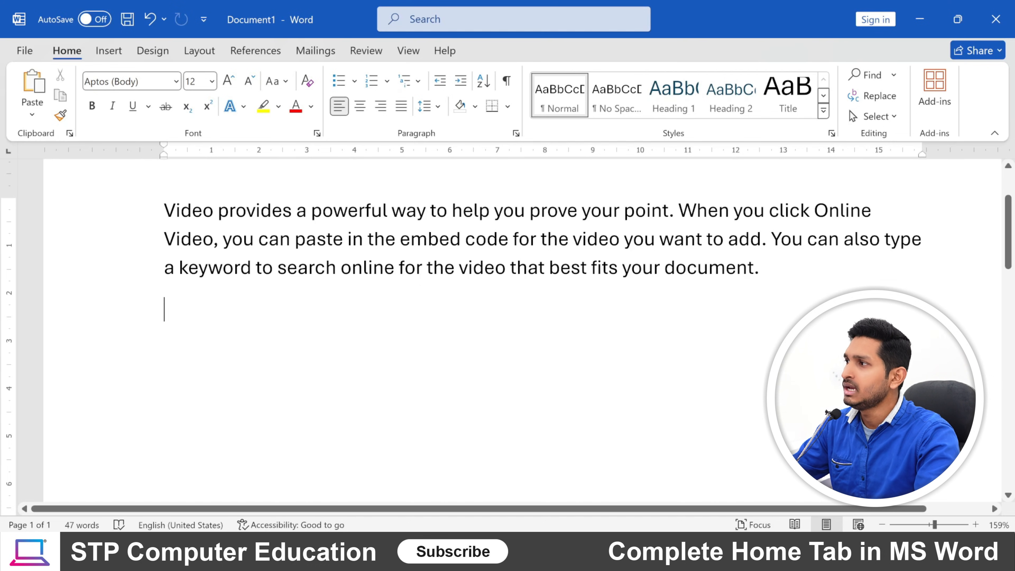
key("BackSpace")
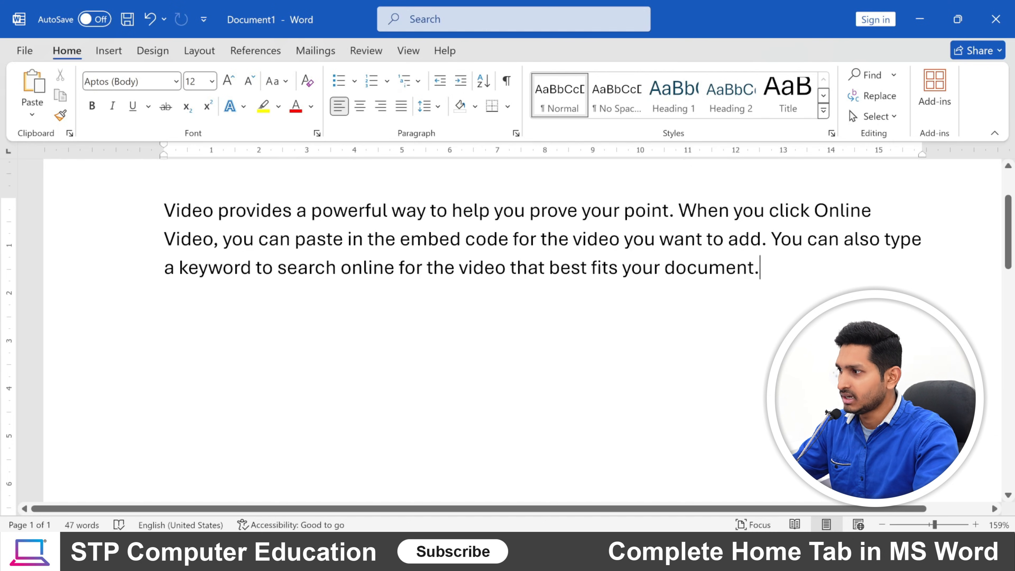
key("Return")
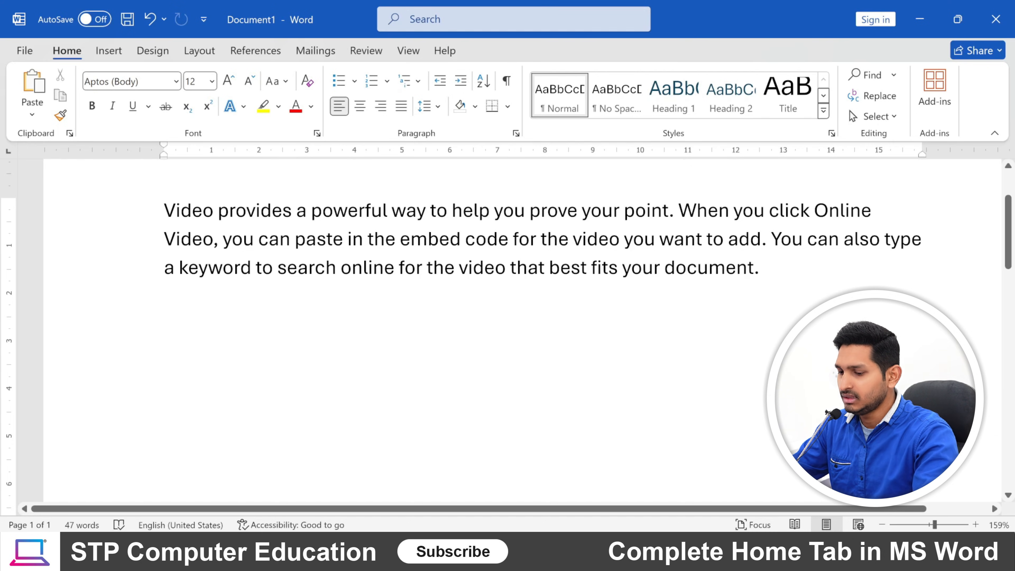
key("Return")
key("Return")
key("Return")
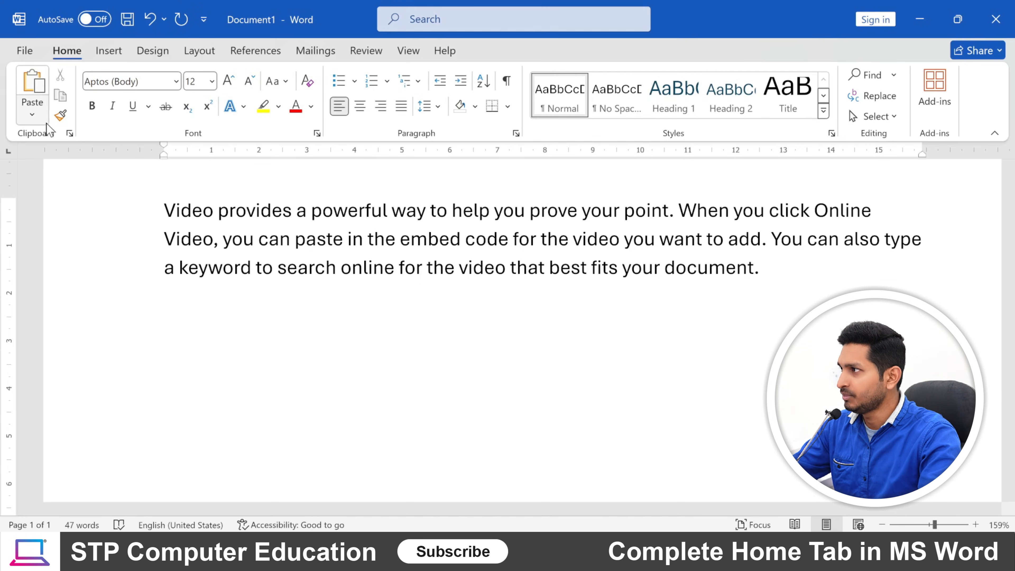
left_click(33, 84)
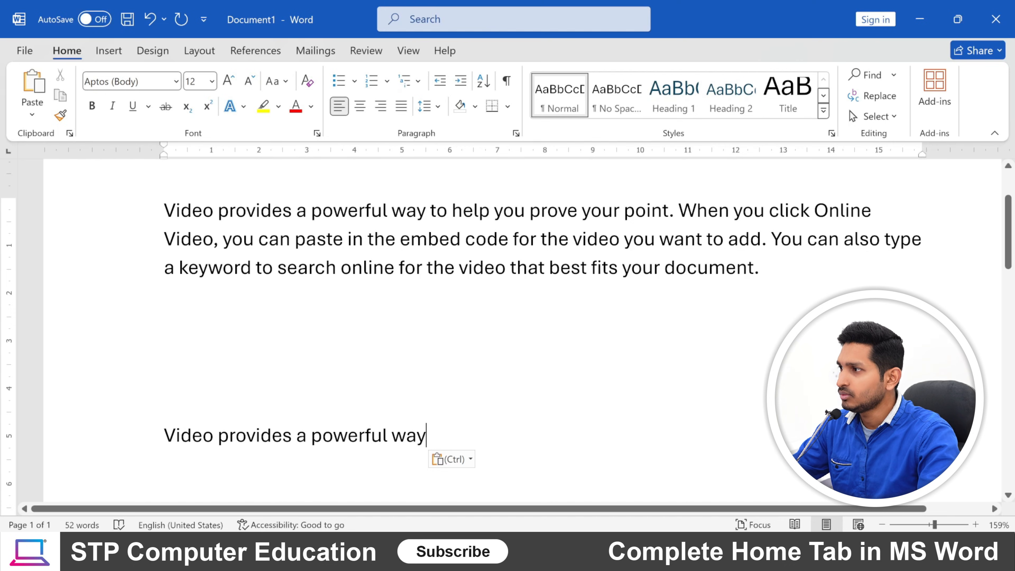
Cut the word "provides" from the last line and paste it on the empty line directly below the paragraph.
left_click_drag(164, 212, 430, 211)
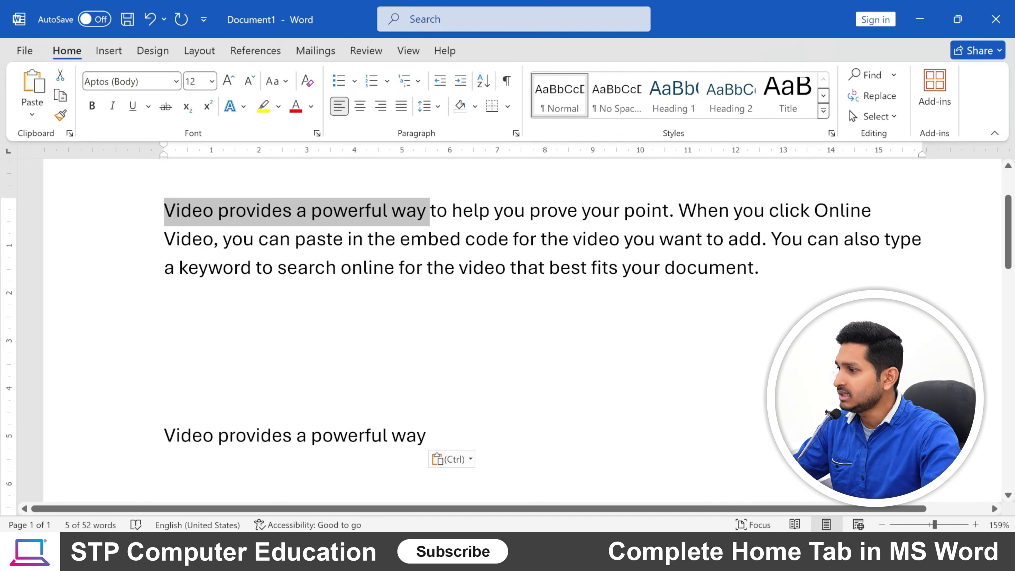
left_click_drag(218, 439, 292, 440)
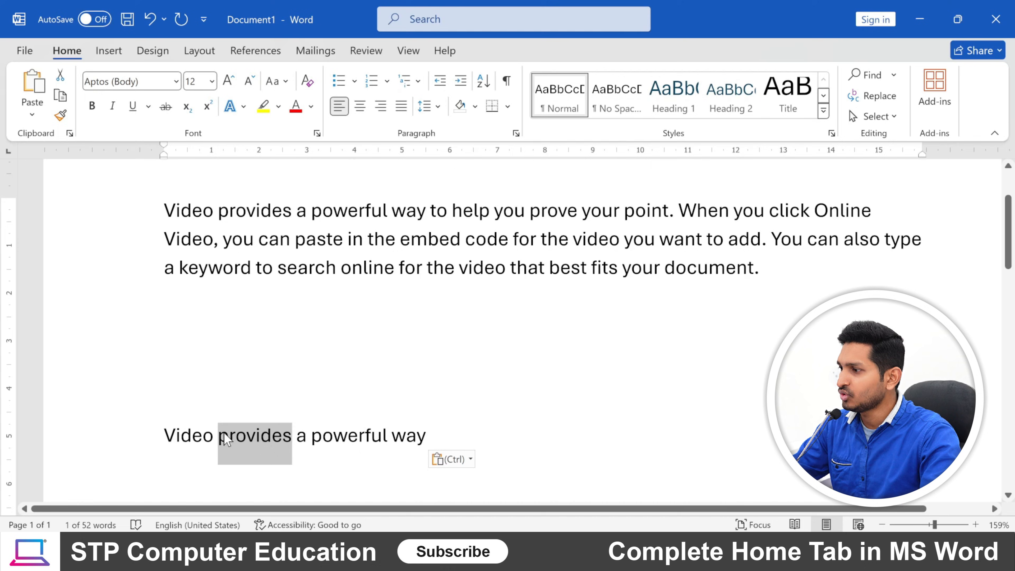
left_click(60, 78)
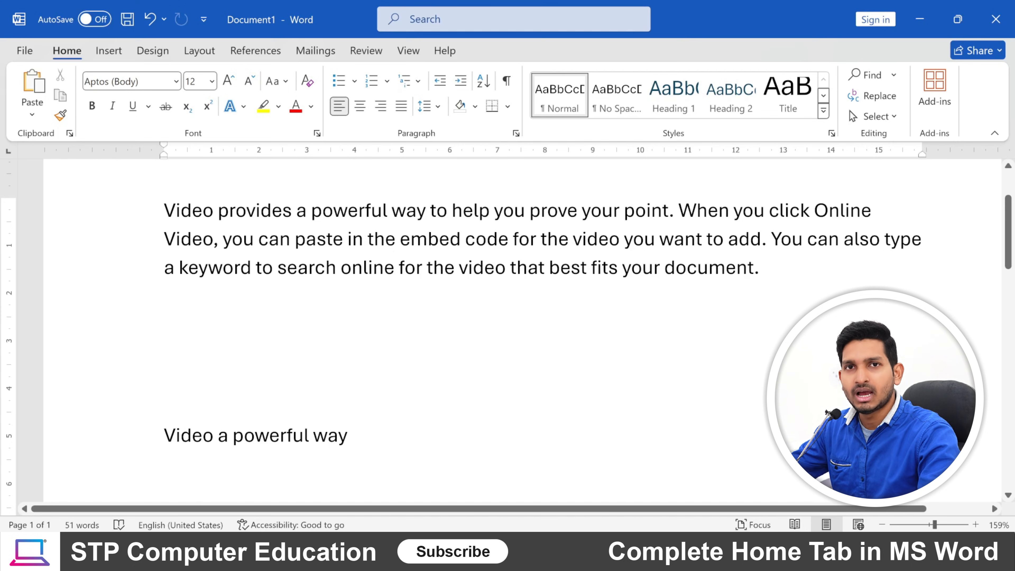
left_click(164, 310)
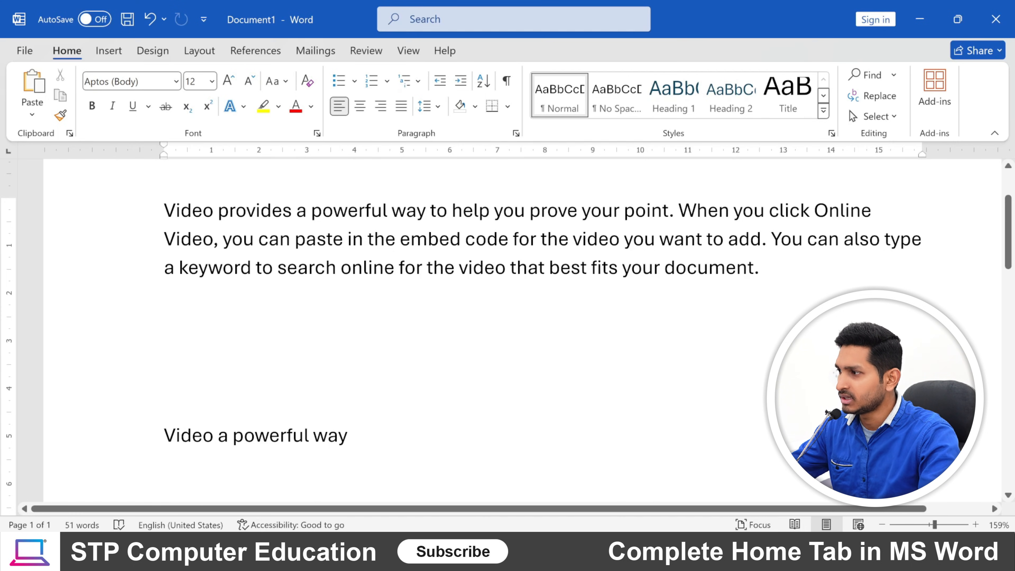
left_click(38, 85)
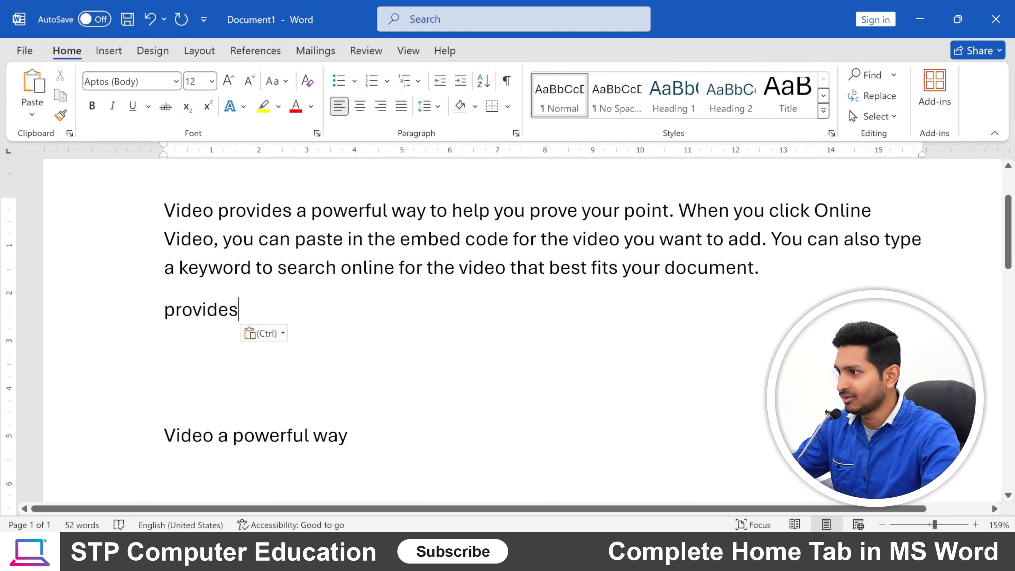
Format the pasted word "provides" in dark red, bold, with a Bahnschrift SemiBold font.
left_click_drag(164, 310, 248, 312)
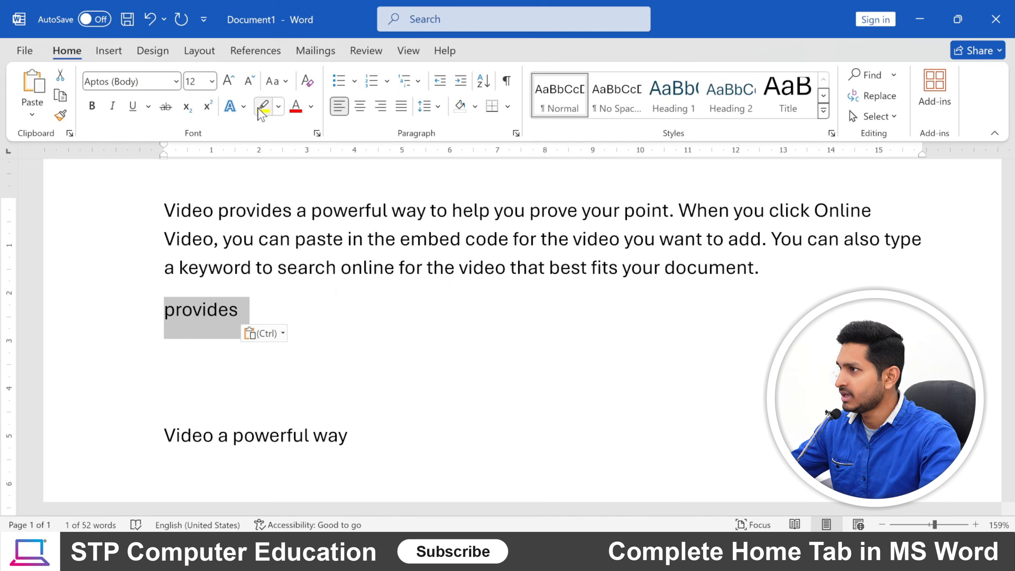
left_click(245, 108)
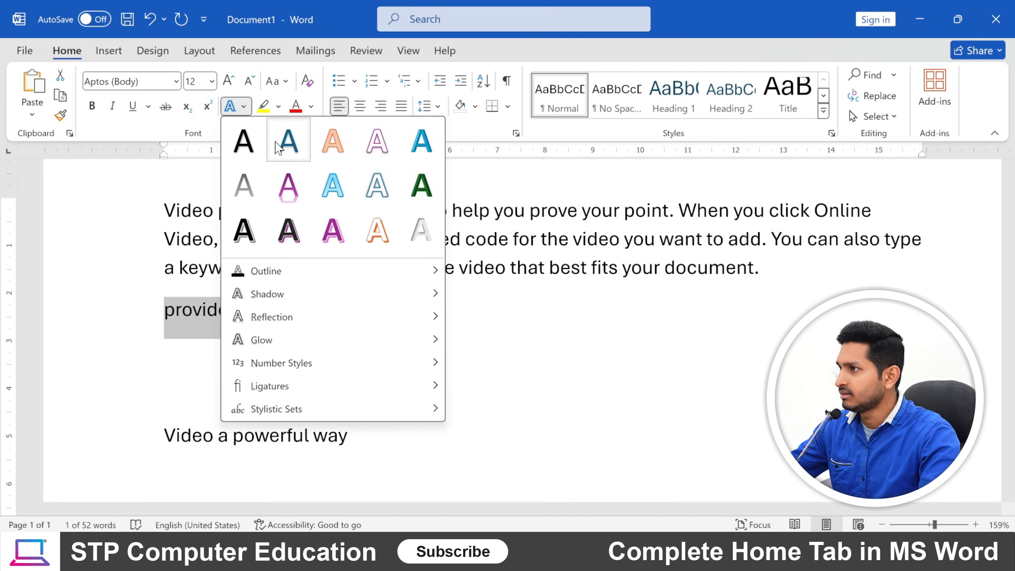
left_click(311, 106)
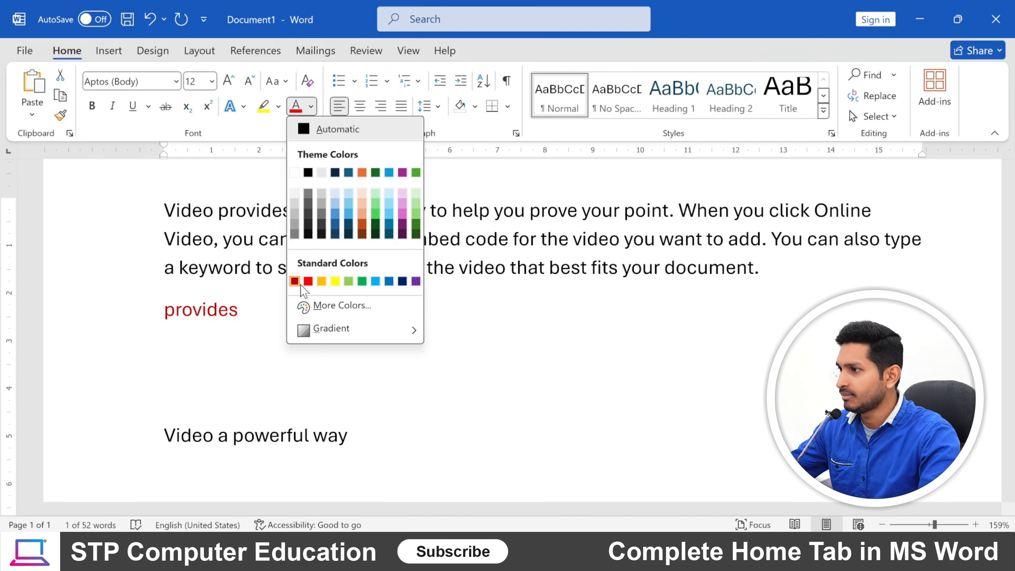
left_click(295, 281)
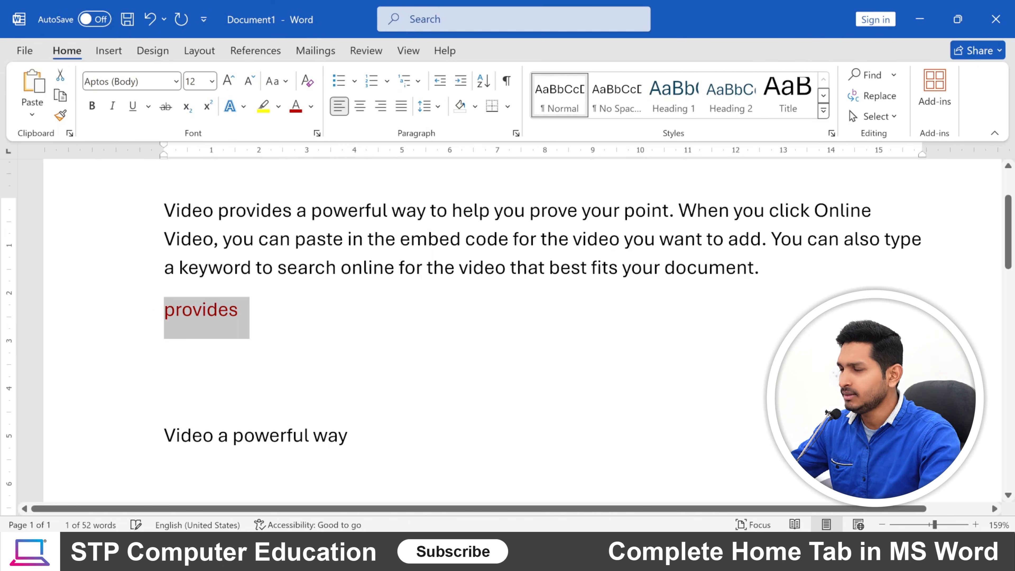
left_click(92, 105)
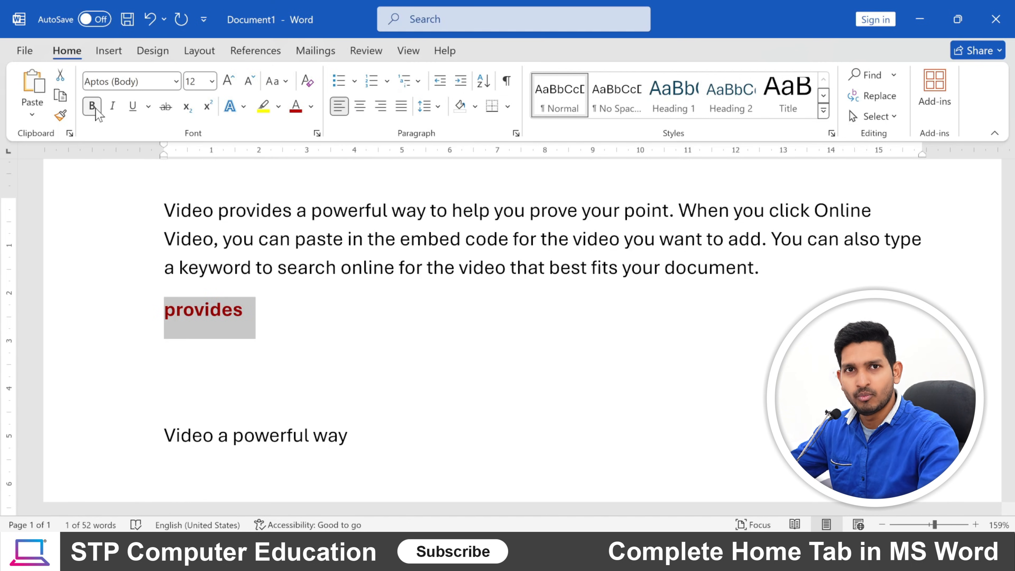
left_click(175, 82)
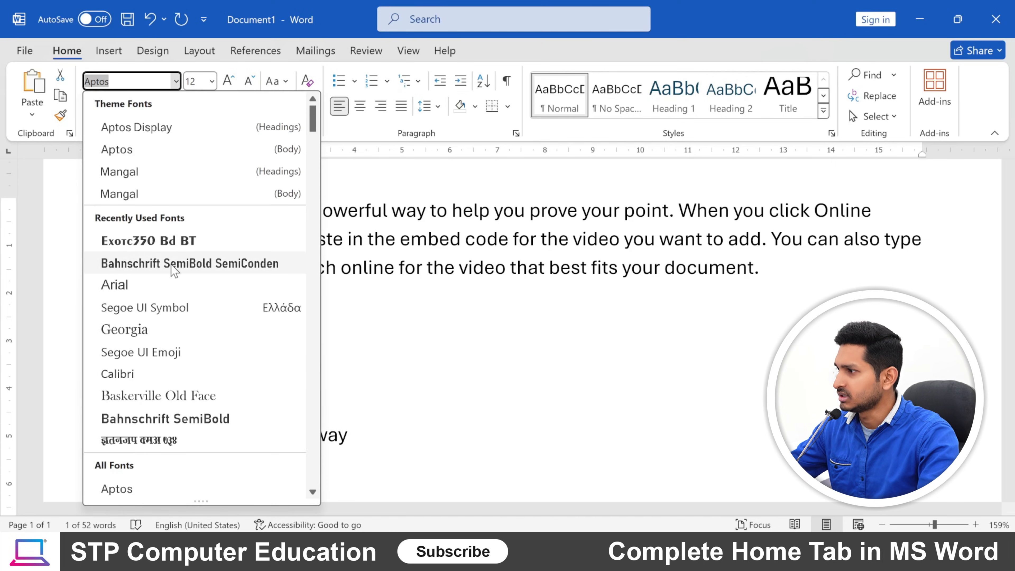
scroll(171, 273, "down", 3)
left_click(188, 224)
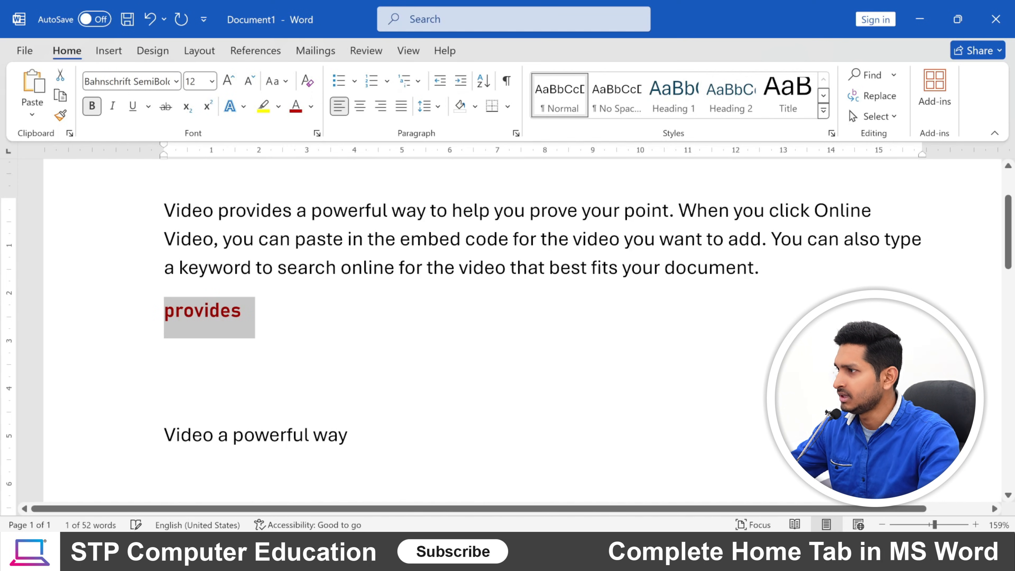
left_click(349, 329)
left_click_drag(164, 314, 231, 315)
left_click(231, 315)
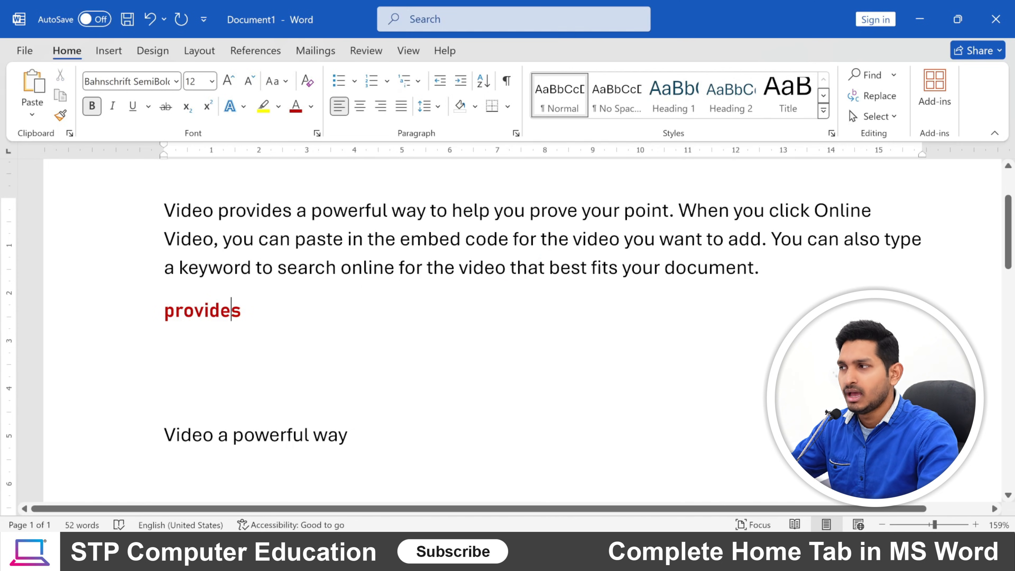
left_click_drag(164, 314, 231, 314)
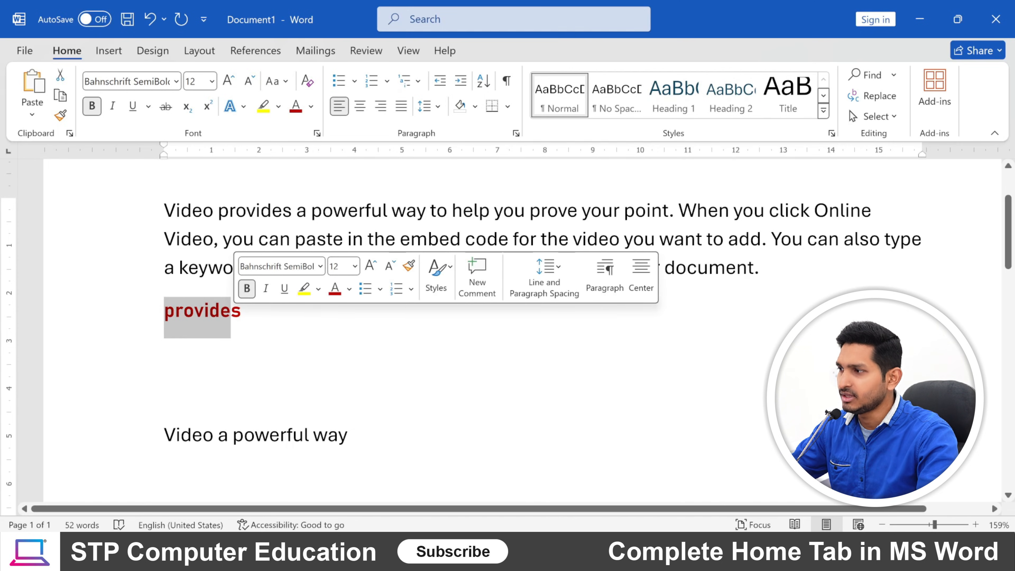
left_click(231, 314)
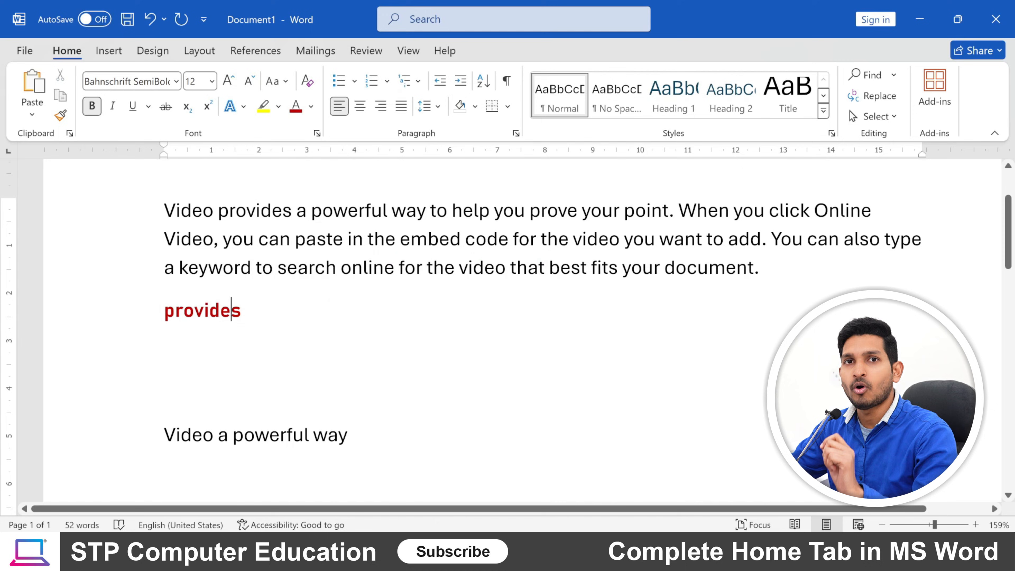
left_click_drag(163, 435, 333, 440)
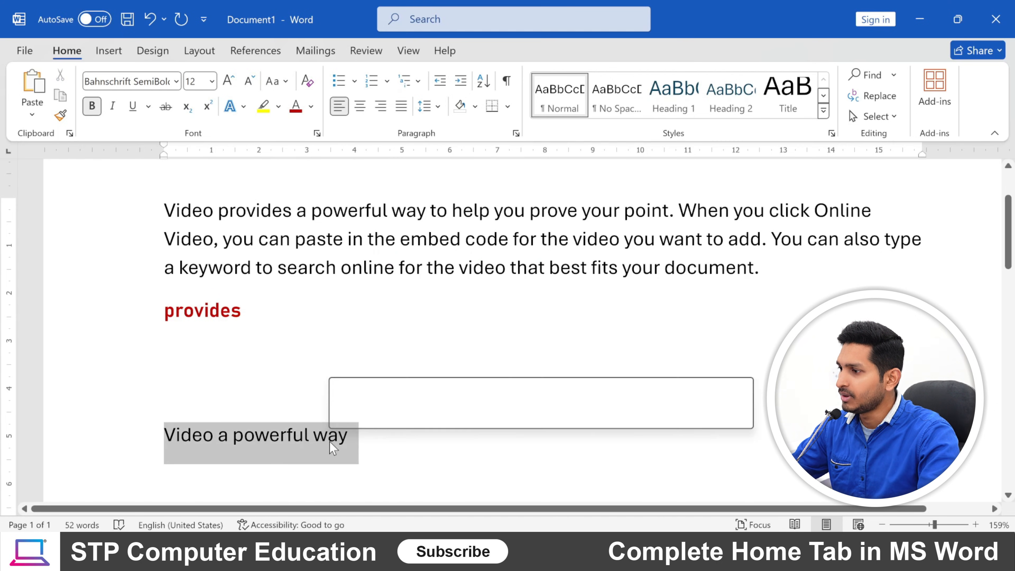
left_click(328, 435)
left_click_drag(233, 448, 308, 454)
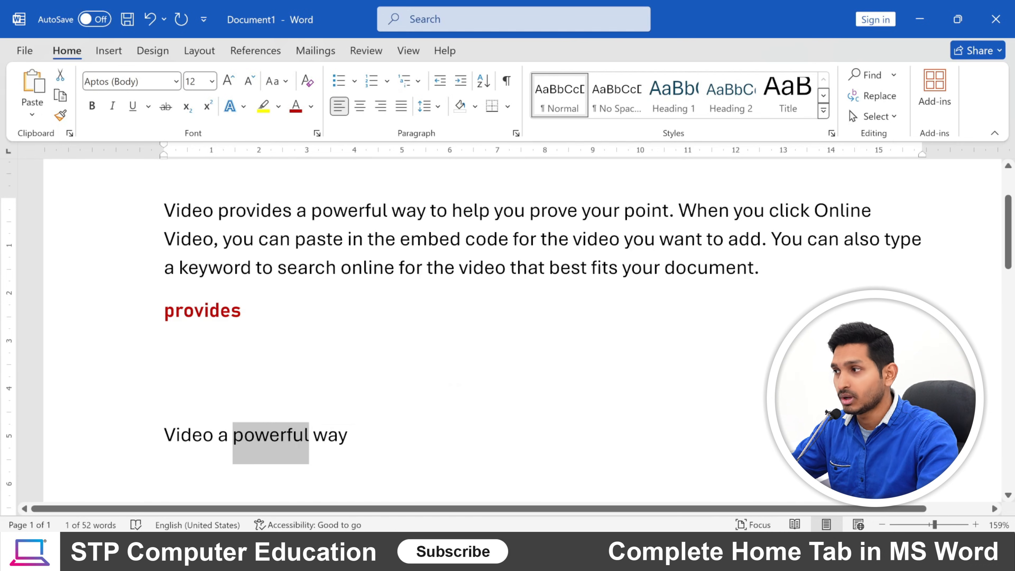
Pick up the formatting of the red word "provides" with the Format Painter.
left_click(195, 311)
left_click_drag(164, 316, 207, 324)
left_click(220, 313)
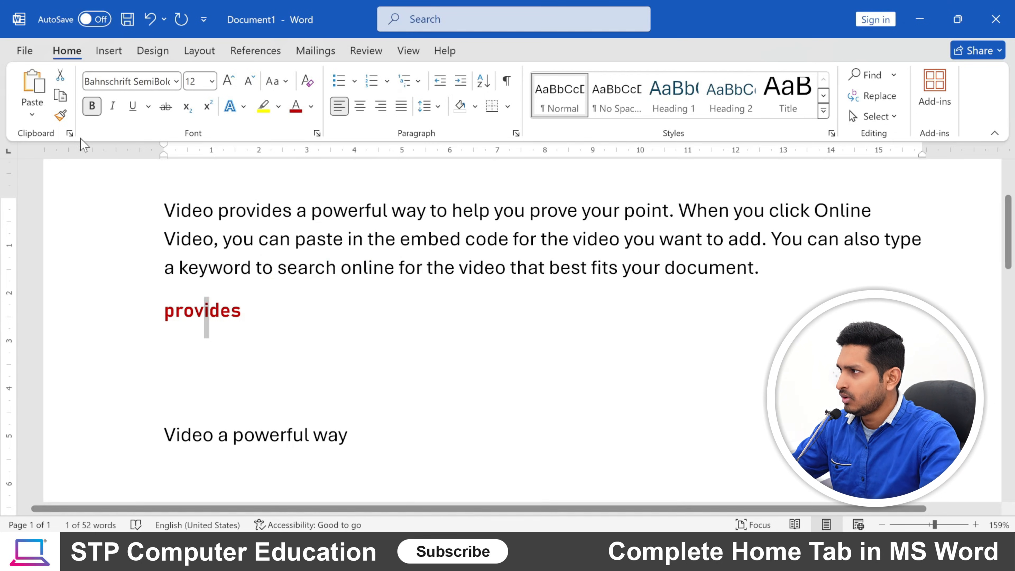
left_click(61, 117)
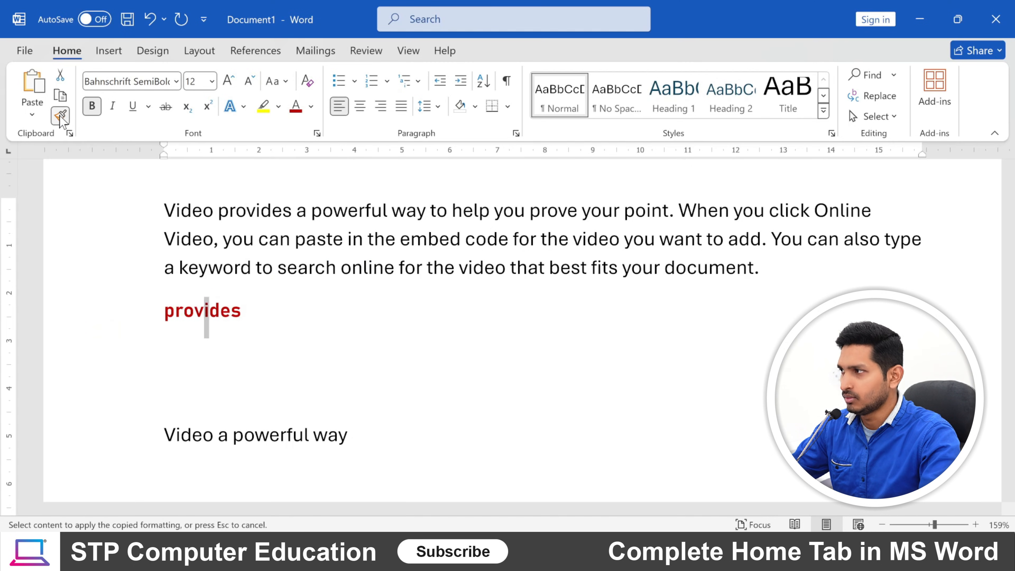
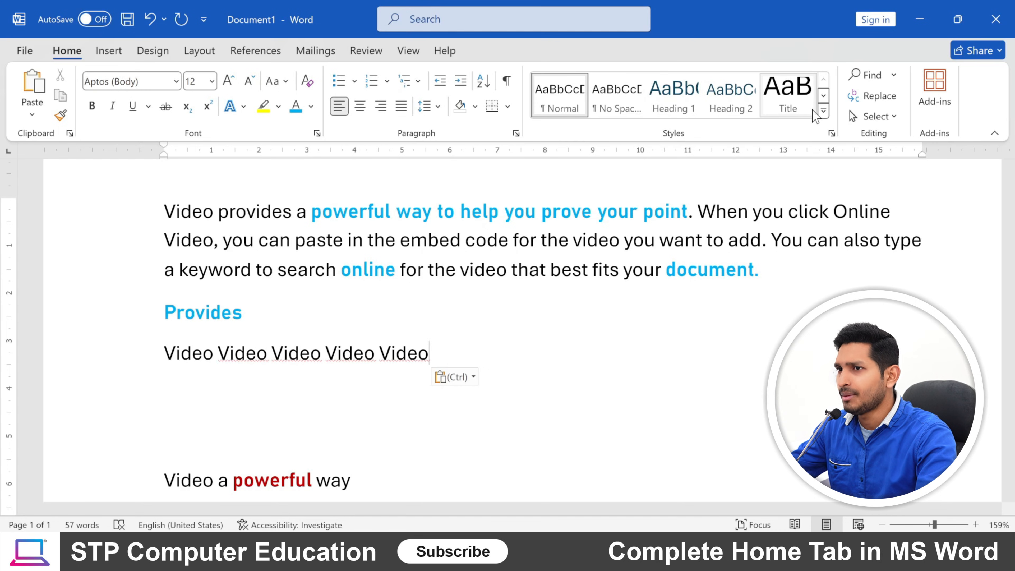
Expand the Styles gallery to view the available styles and close it again.
left_click(824, 111)
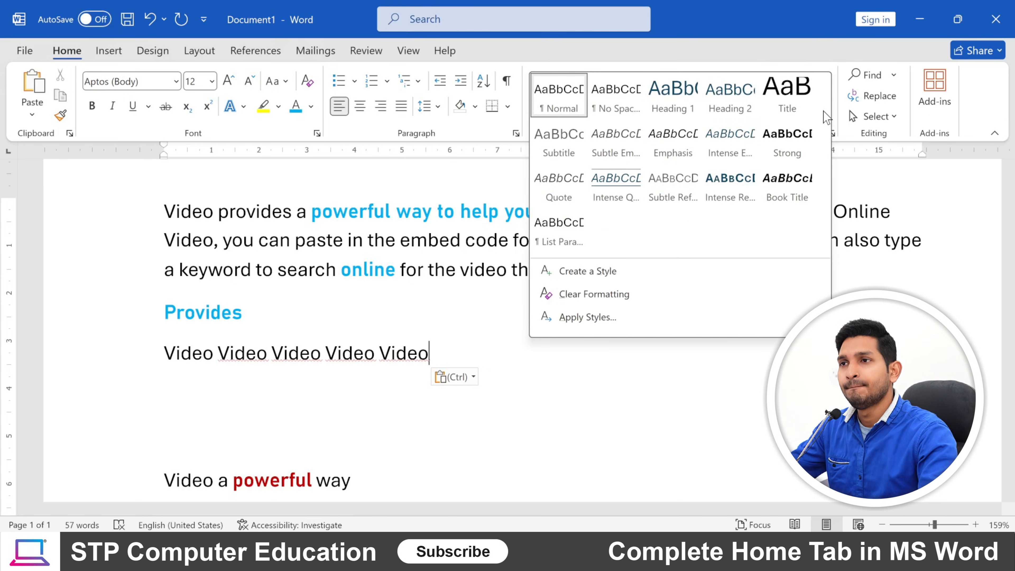
left_click(352, 283)
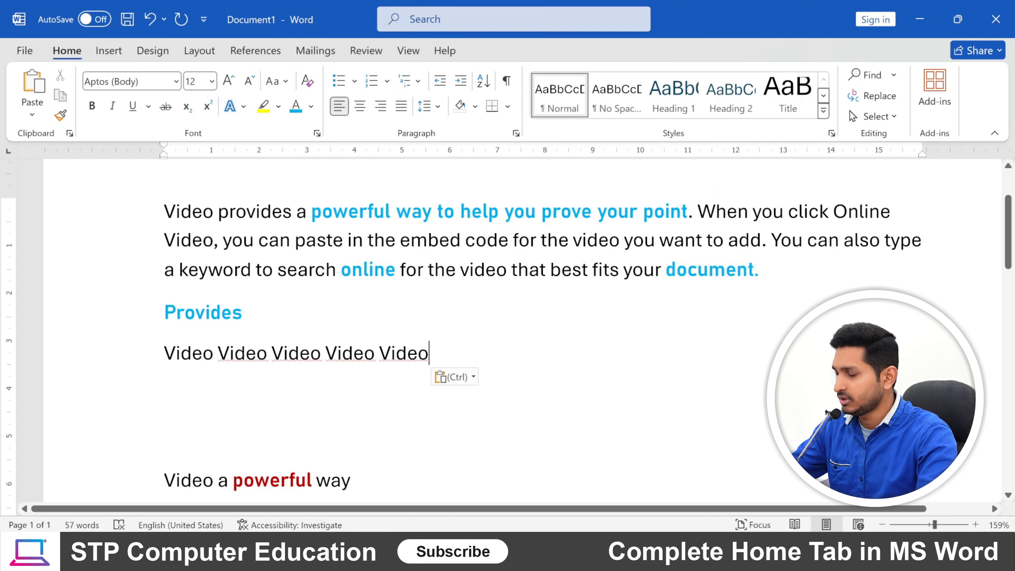
Delete all the text in the document and undo the deletion.
left_click(378, 265)
key("ctrl+a")
key("Delete")
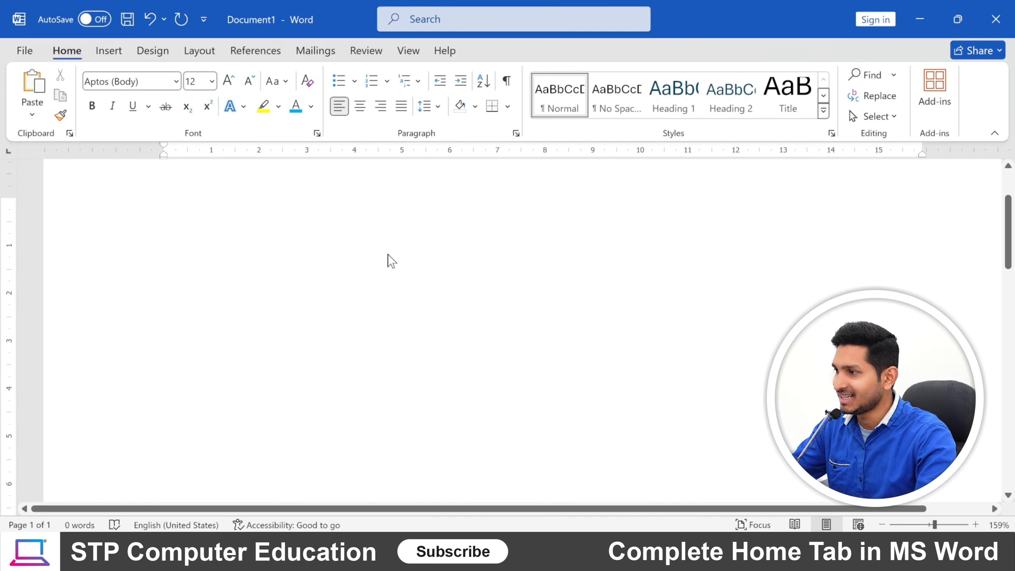
key("ctrl+z")
left_click(289, 330)
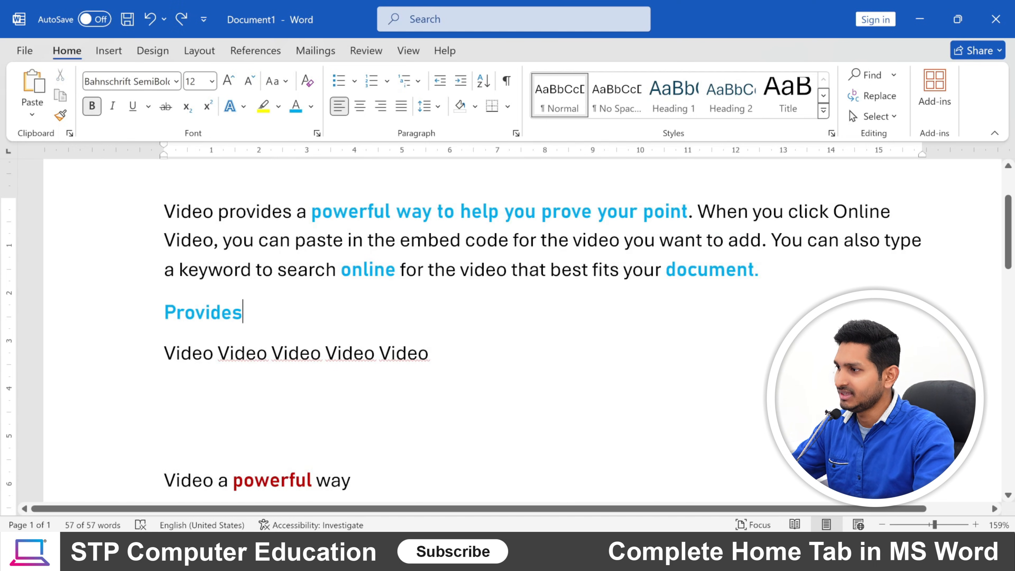
Select the entire document, including with the Select All command, and clear the selection each time.
key("ctrl+a")
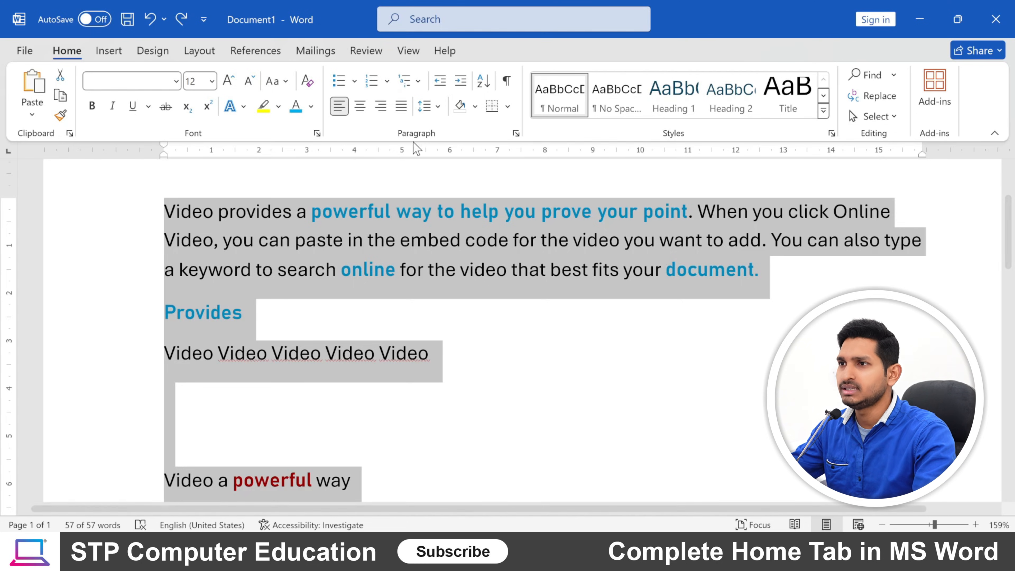
left_click(289, 338)
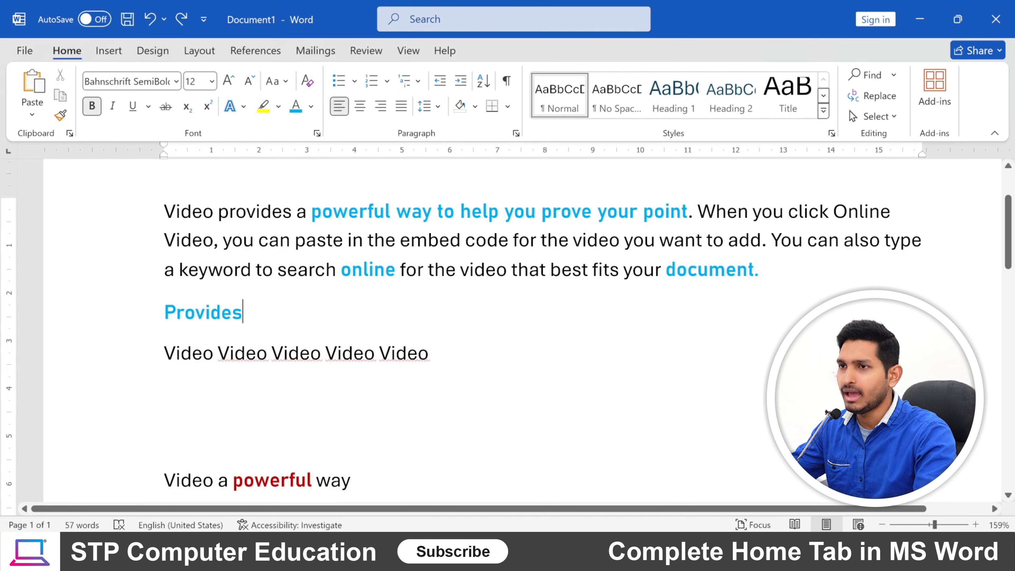
left_click(890, 121)
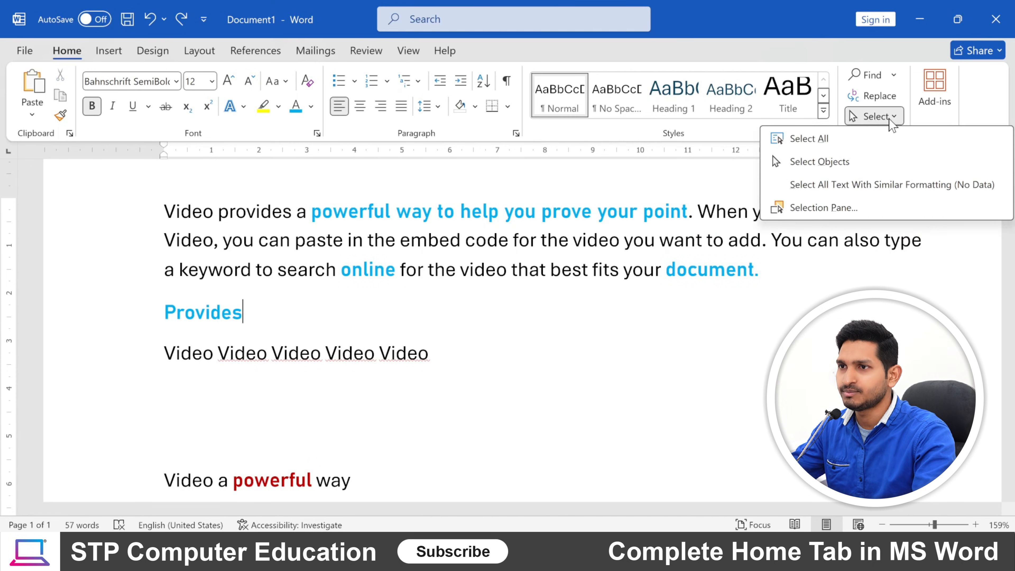
left_click(817, 141)
scroll(310, 312, "down", 5)
scroll(310, 311, "up", 5)
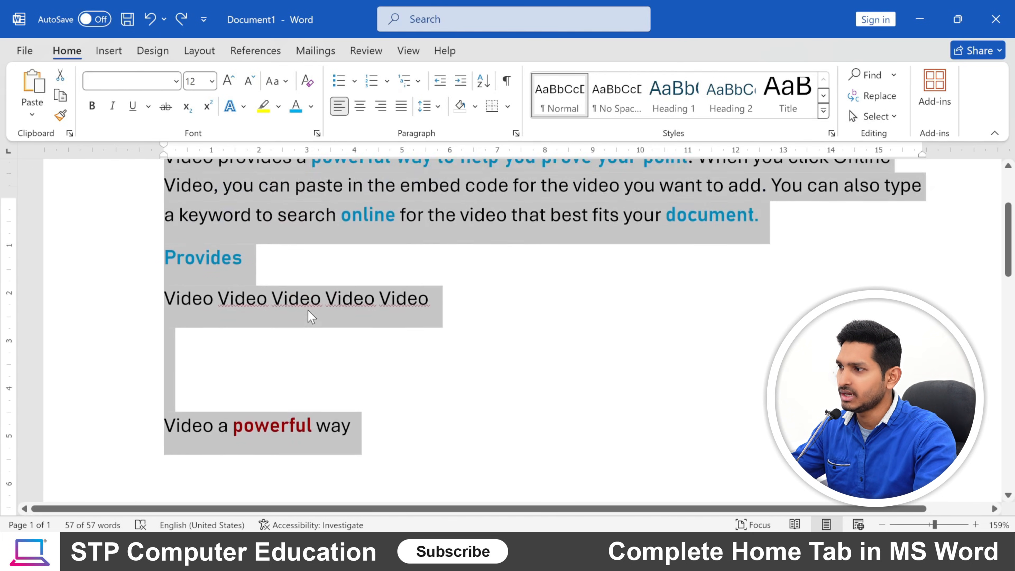
left_click(296, 310)
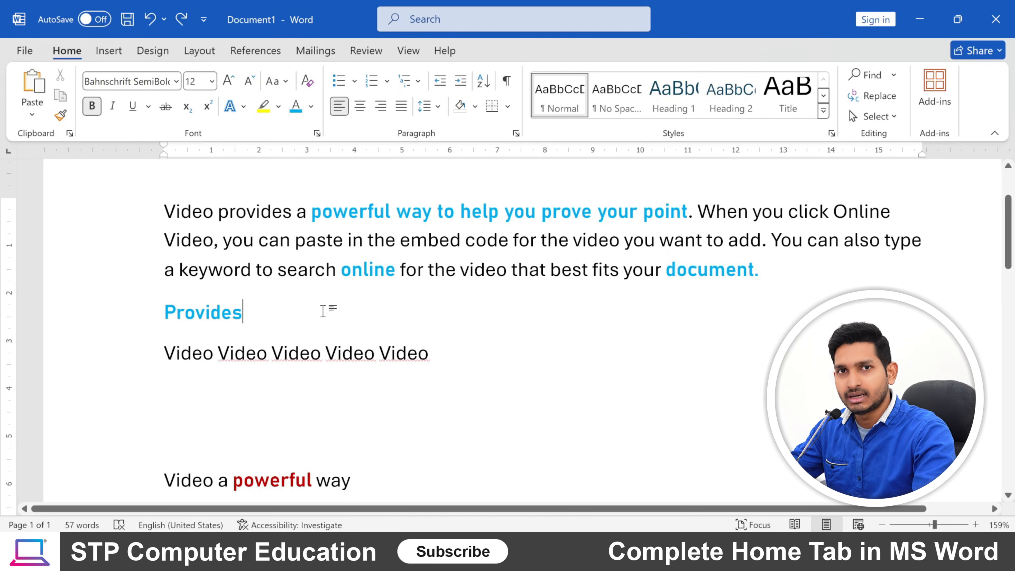
Delete the entire document content and generate one new paragraph of sample text with =rand(1).
key("ctrl+a")
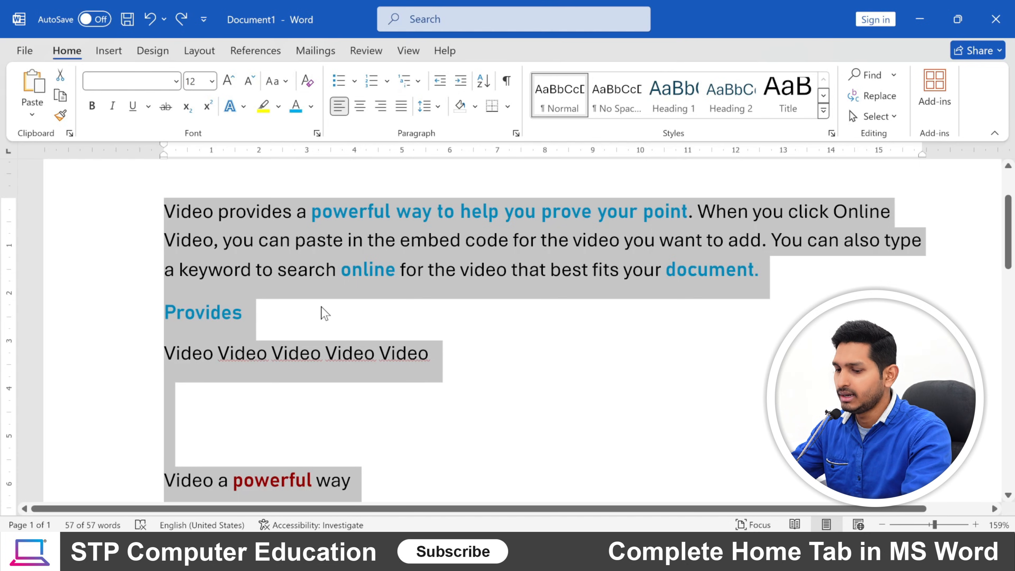
key("Delete")
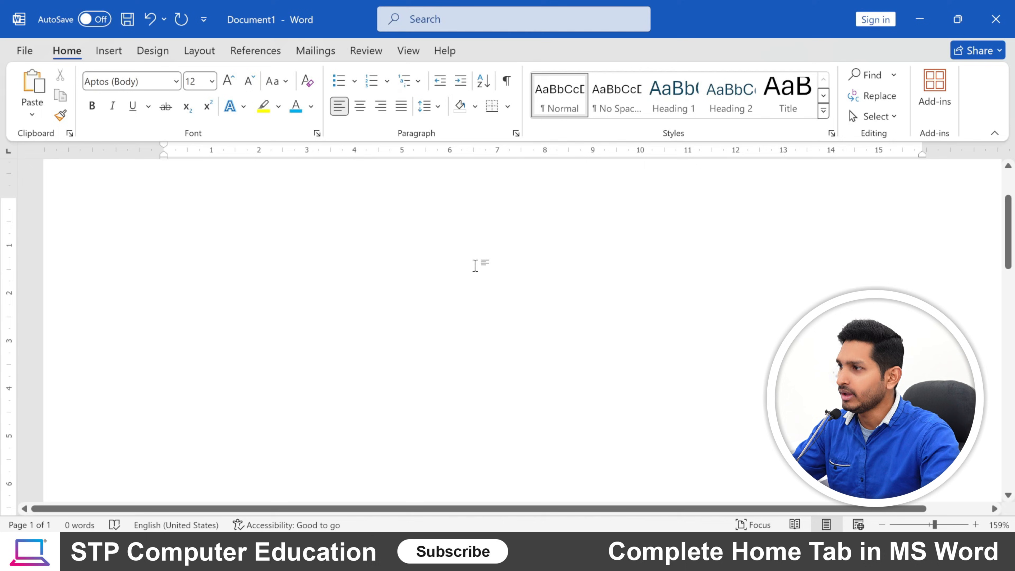
scroll(476, 265, "up", 3)
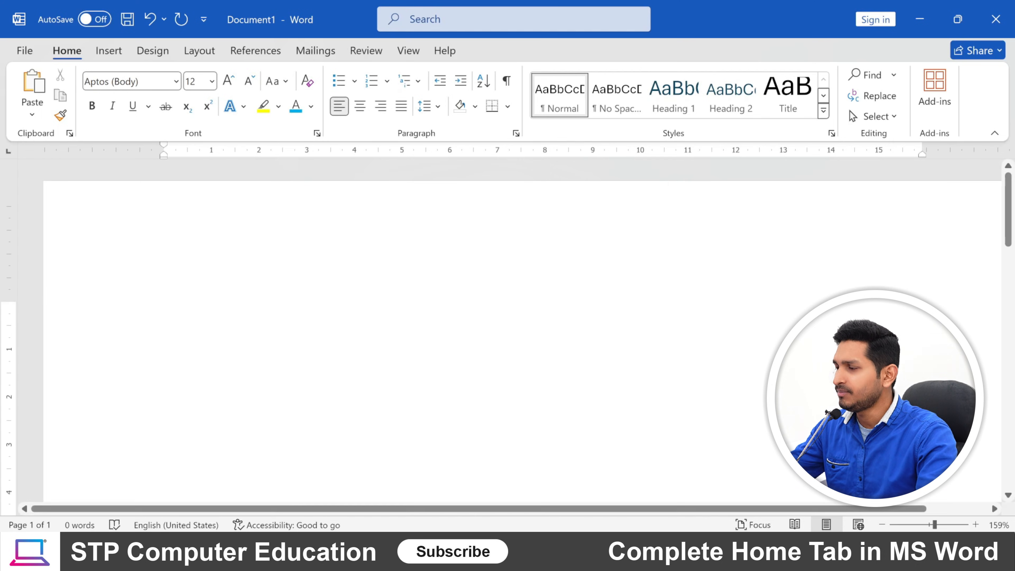
scroll(267, 254, "down", 2)
type("=")
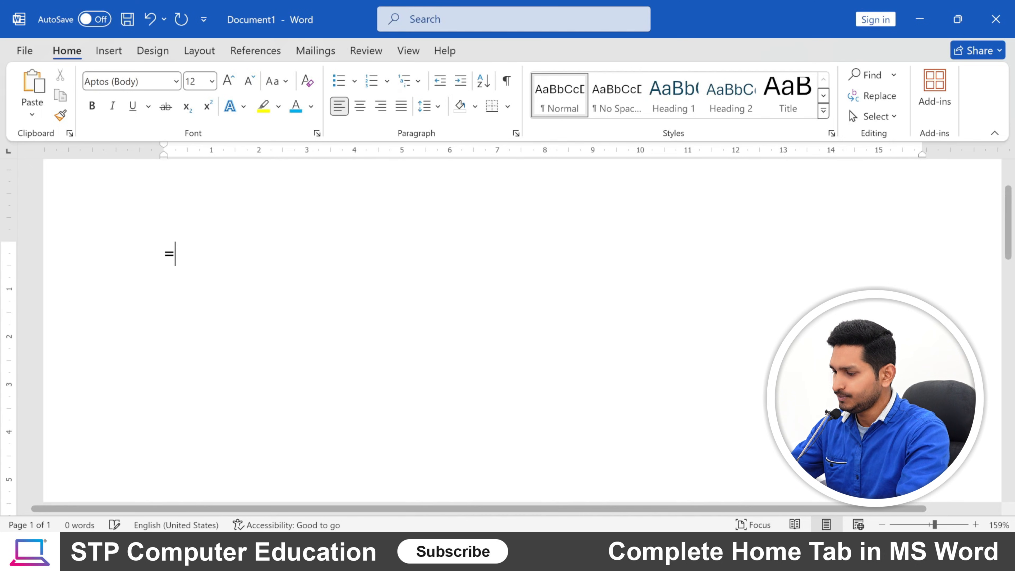
type("rand(1)")
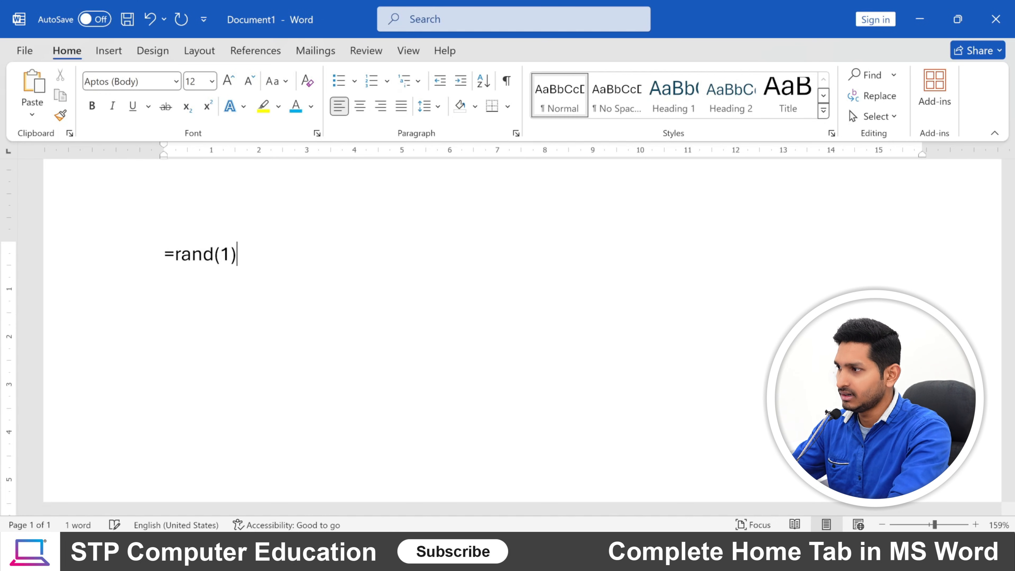
key("Return")
scroll(522, 330, "down", 1)
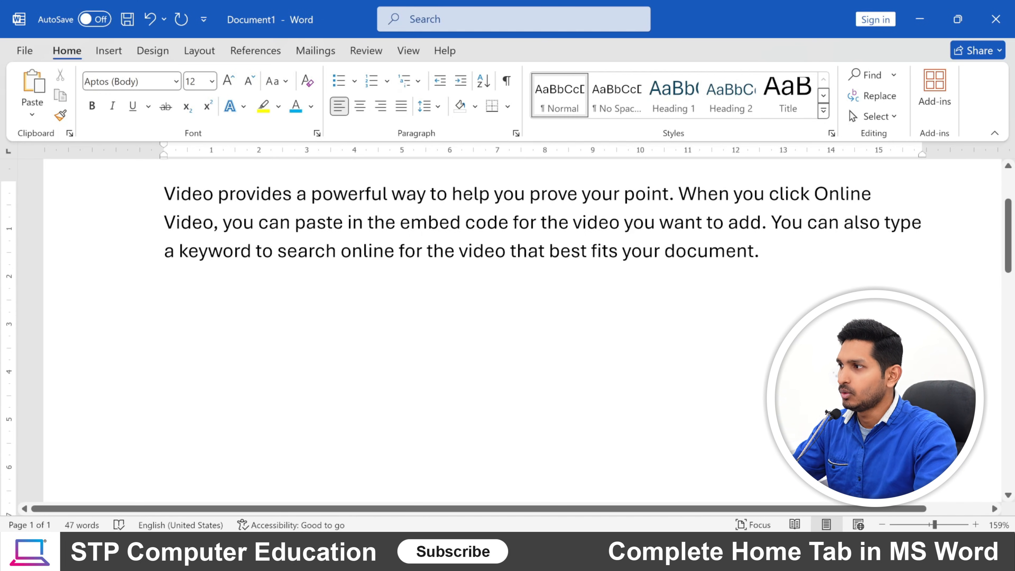
Insert a new line above the sample paragraph containing the text Heading.
scroll(506, 332, "up", 3)
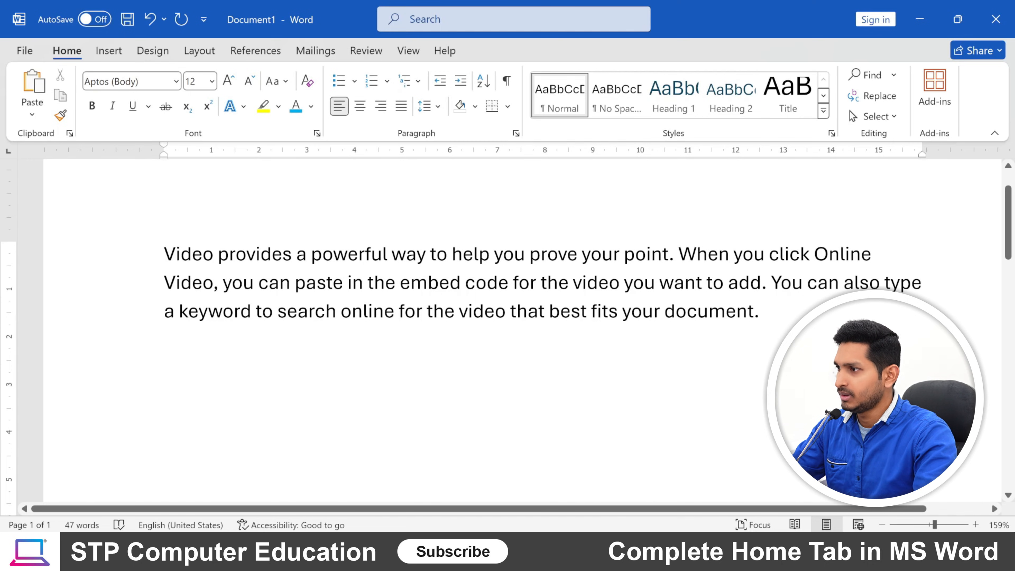
key("Return")
type("Heading")
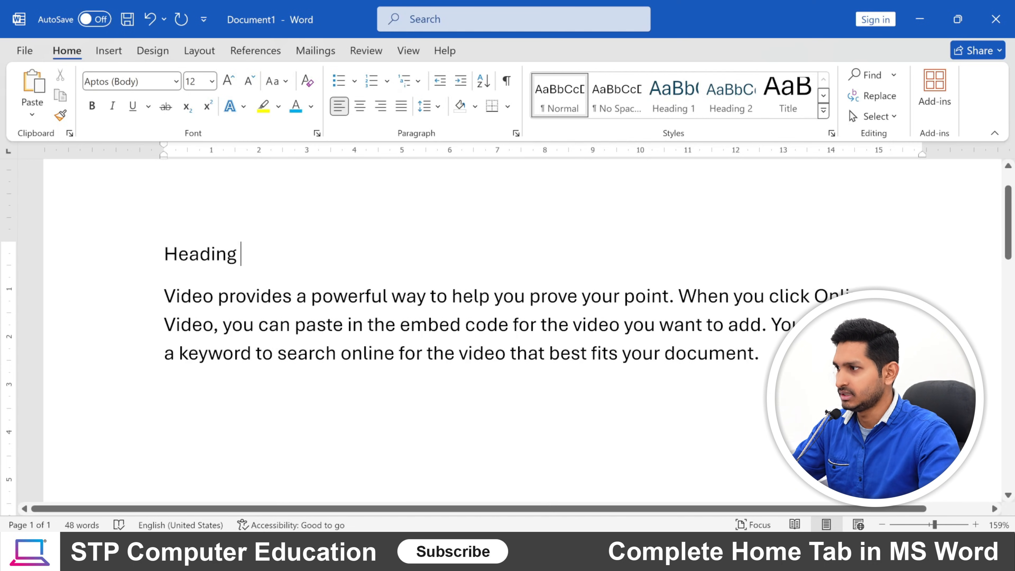
Select the word Heading above the paragraph and apply the Heading 1 style to it.
scroll(506, 332, "down", 3)
left_click_drag(268, 265, 194, 235)
left_click_drag(178, 194, 200, 198)
left_click(229, 236)
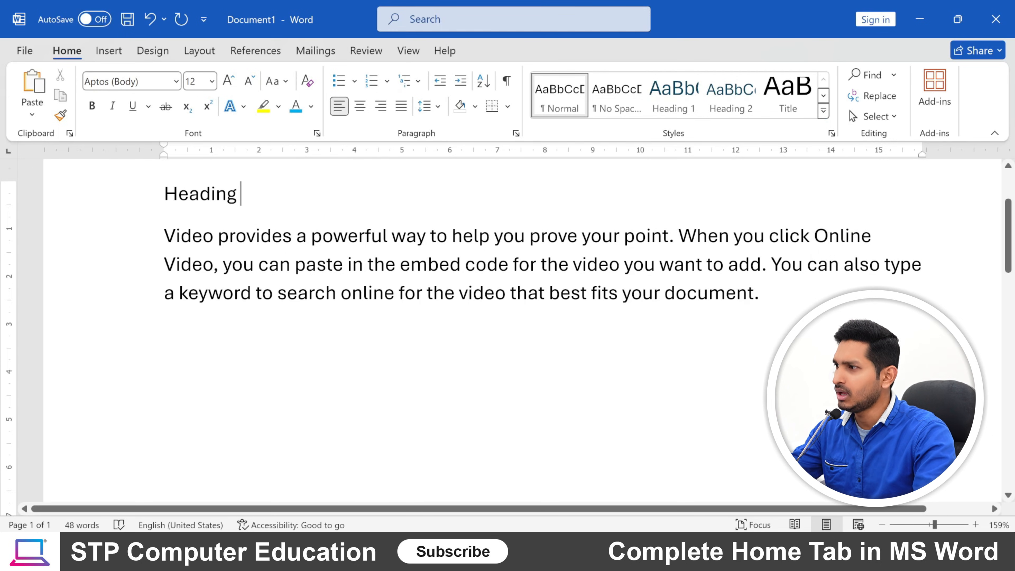
left_click_drag(164, 196, 237, 196)
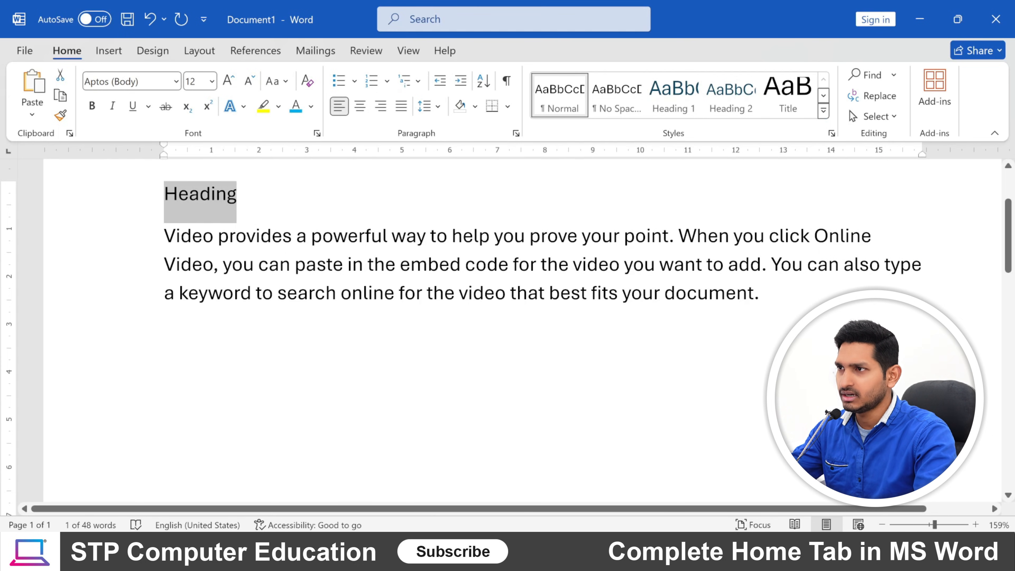
left_click(823, 112)
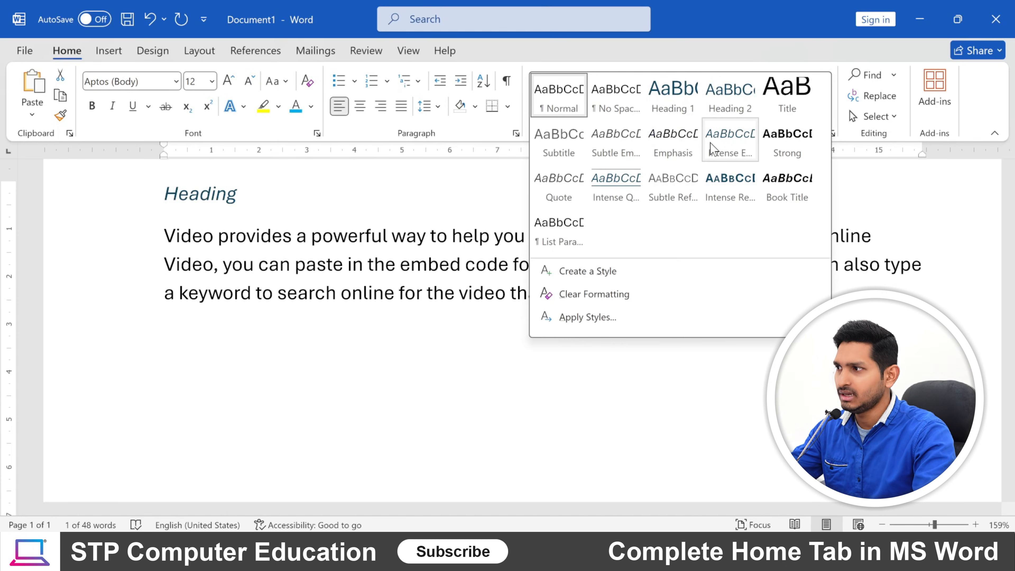
left_click(673, 100)
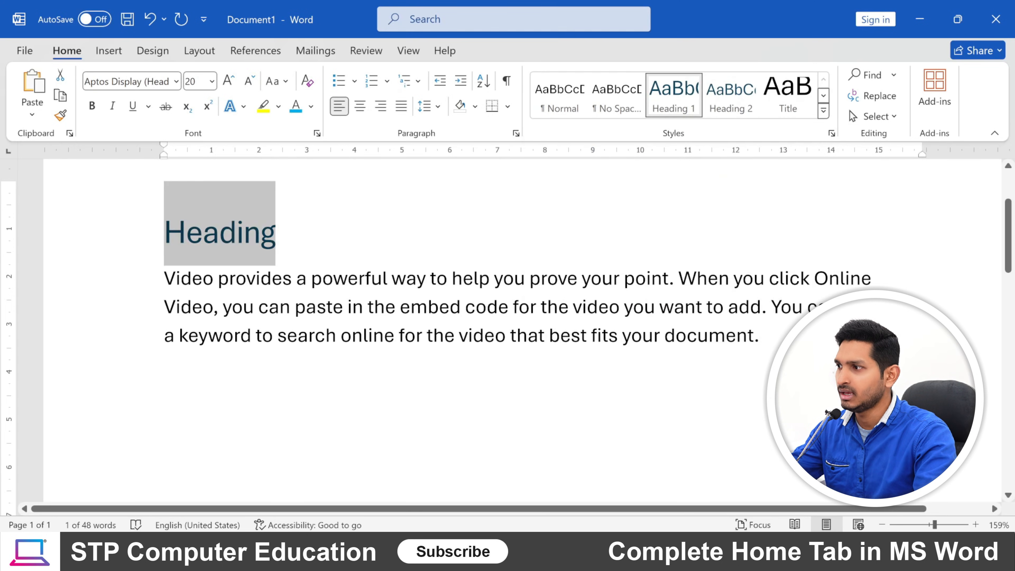
Apply the List Paragraph style to the whole sample paragraph below the heading and clear the selection.
left_click(243, 307)
left_click_drag(164, 277, 771, 348)
left_click(823, 110)
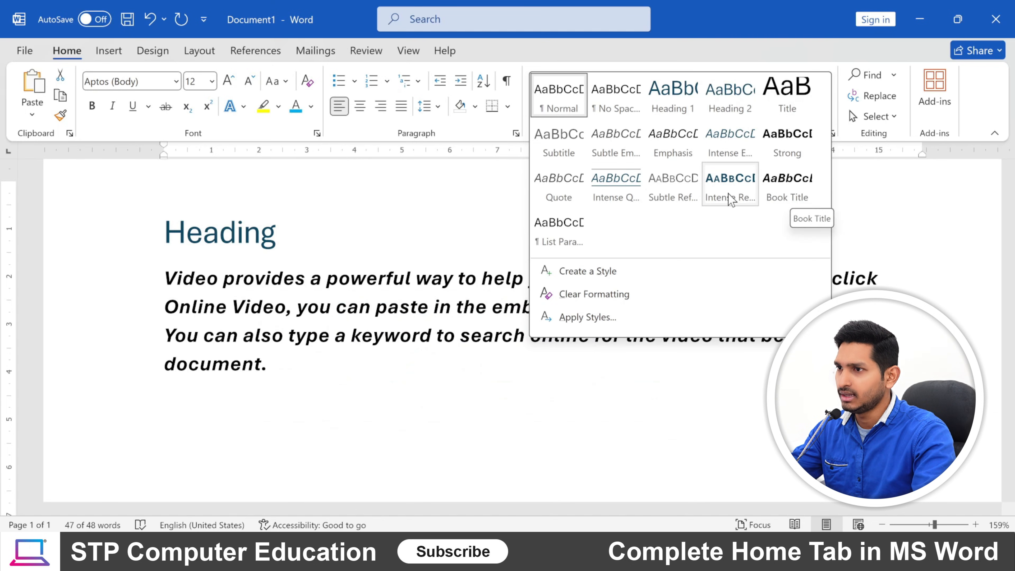
left_click(560, 236)
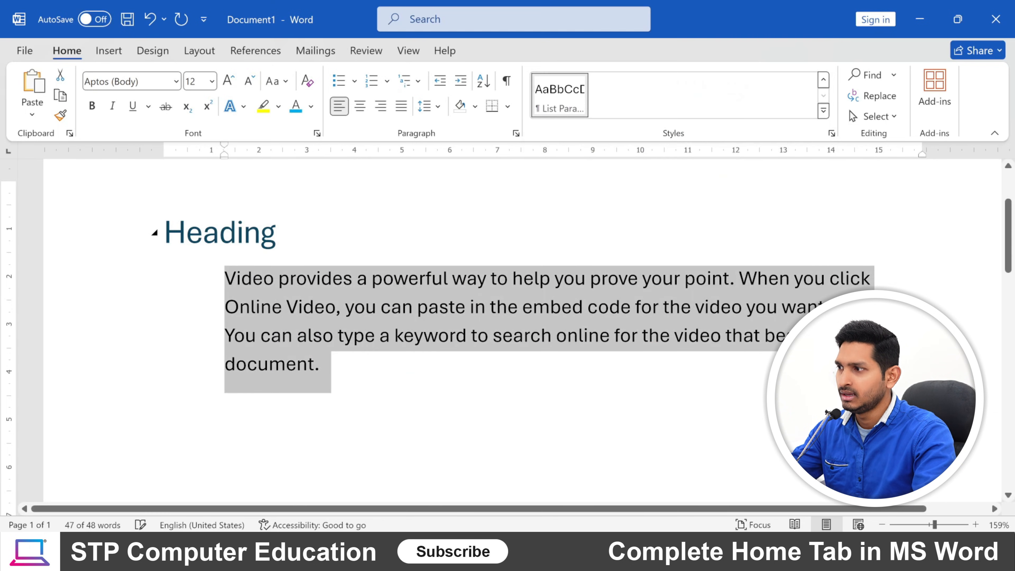
left_click(340, 367)
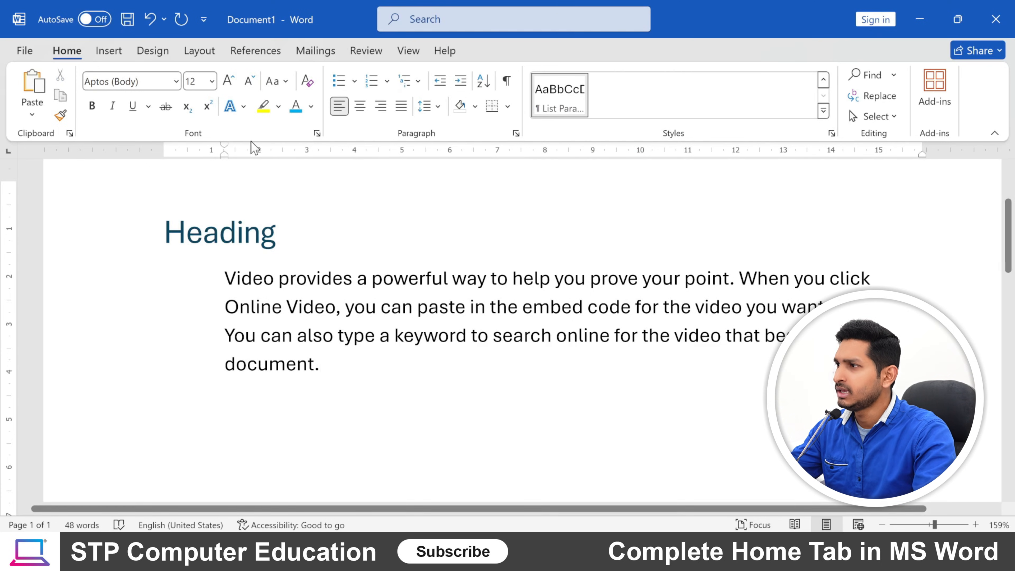
Browse the Text Effects presets and the Styles gallery previews, closing both without applying anything.
left_click(243, 106)
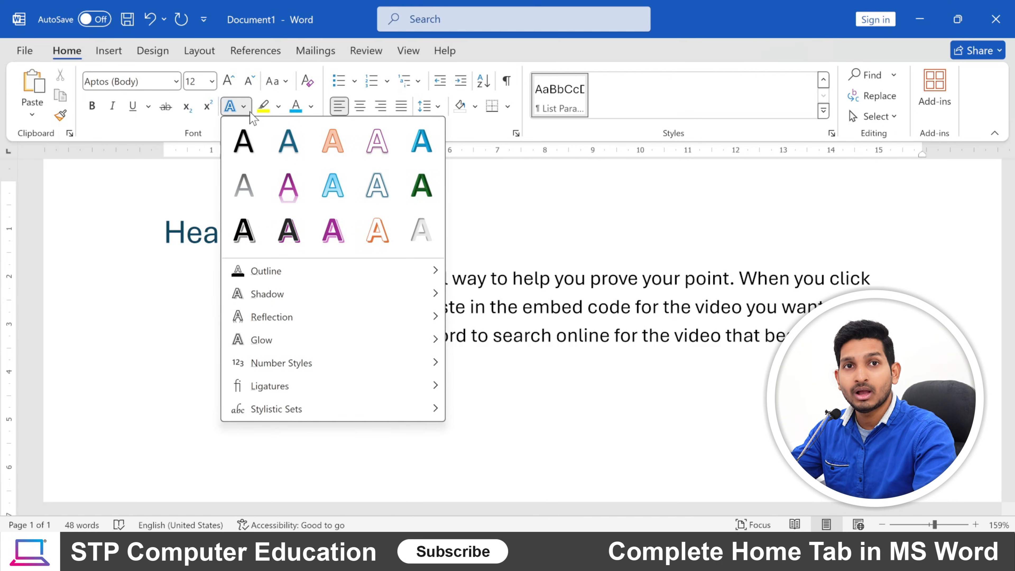
left_click(491, 317)
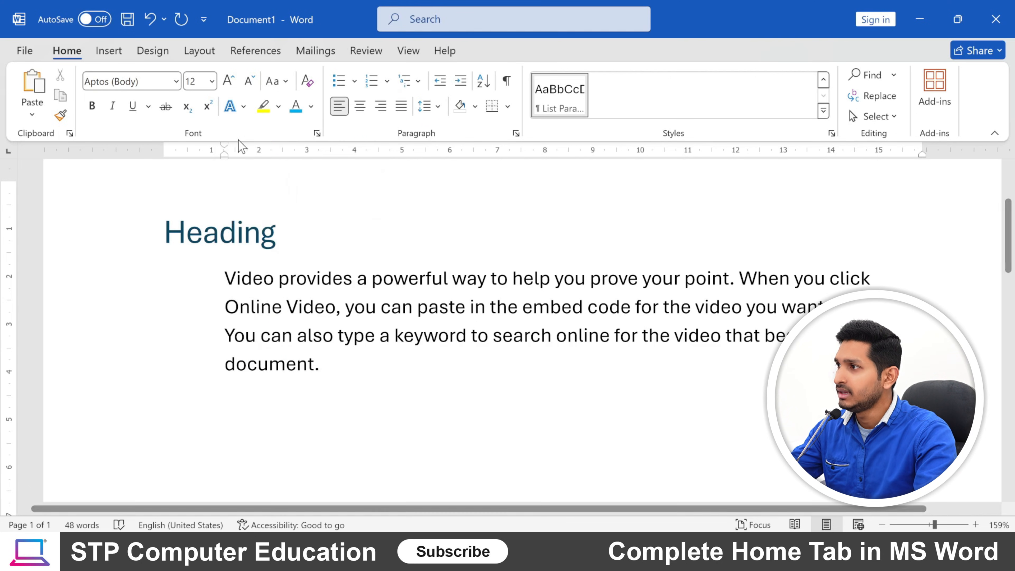
left_click(236, 106)
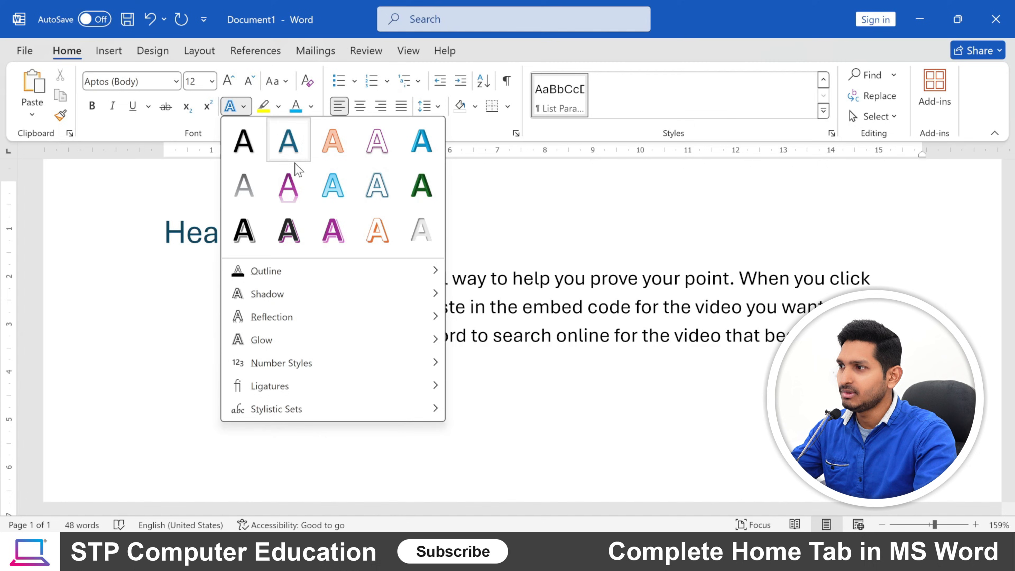
left_click(500, 323)
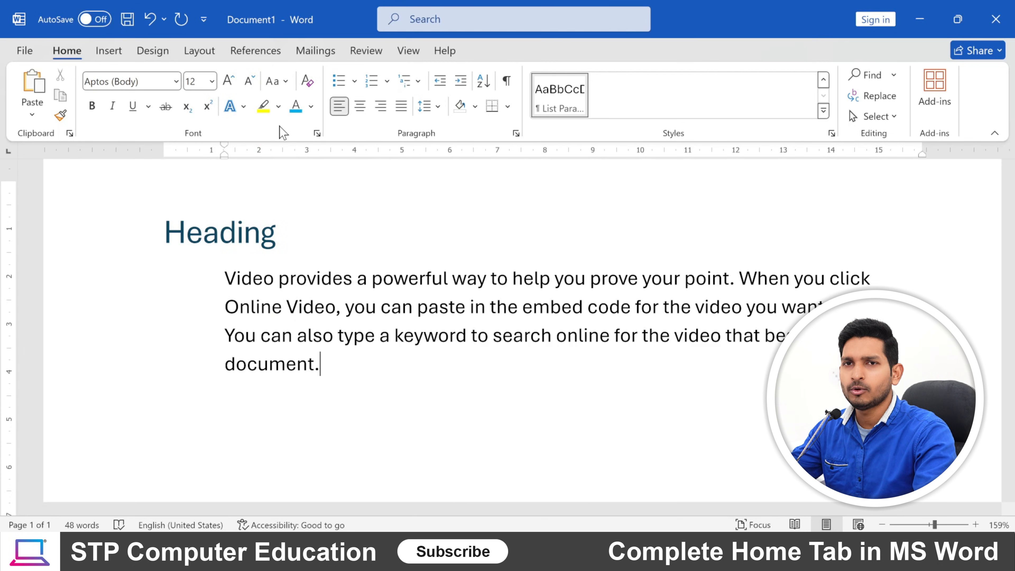
left_click(231, 106)
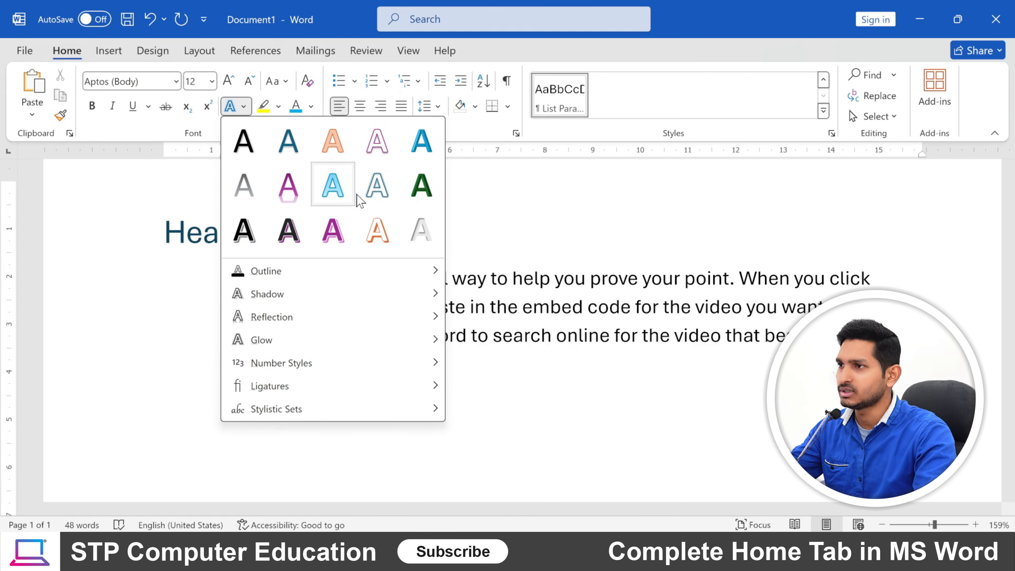
key("Escape")
left_click(823, 110)
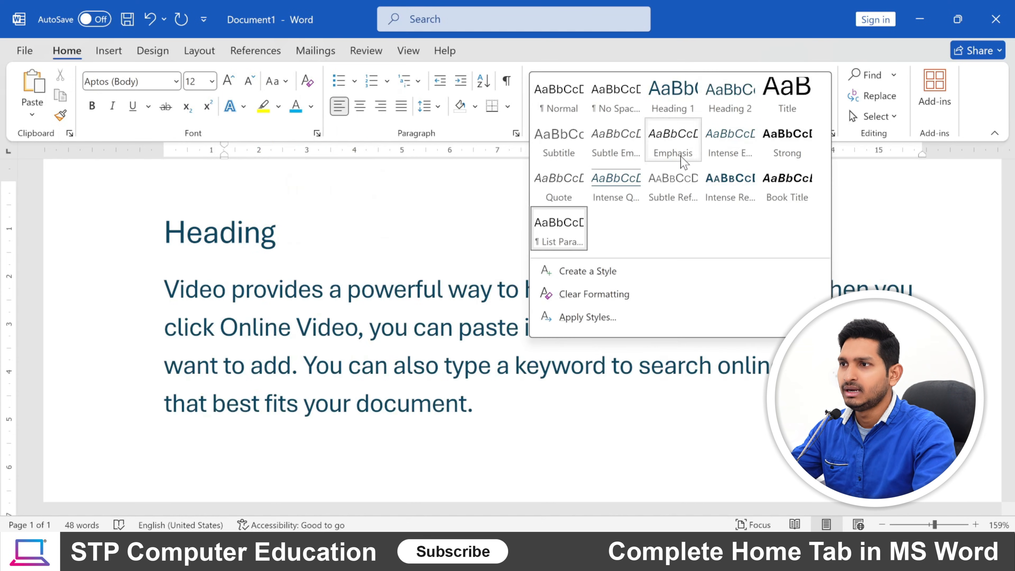
left_click(341, 267)
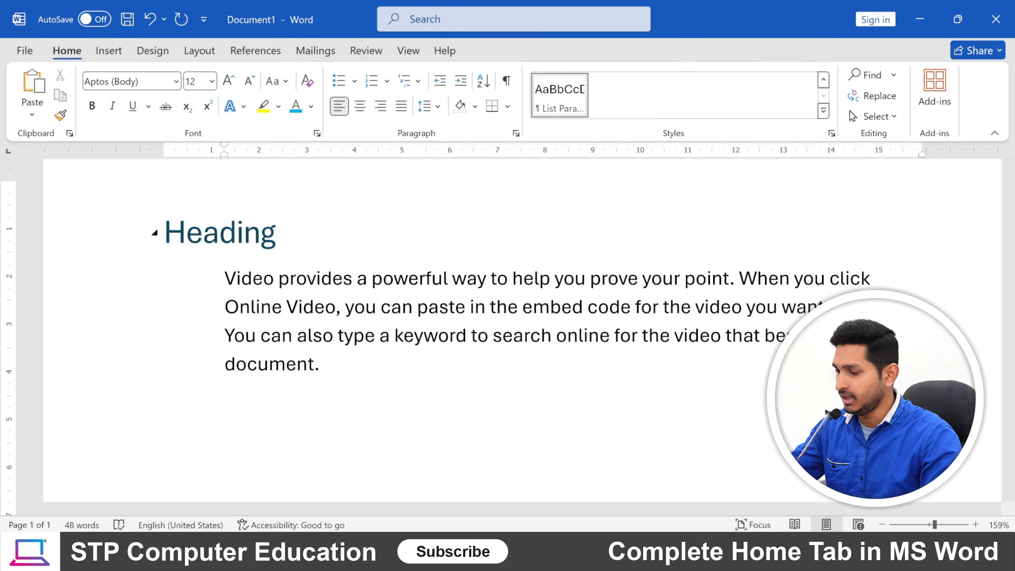
Delete all the document text and bring the Styles gallery back to its first row with the Normal style.
key("ctrl+a")
key("Delete")
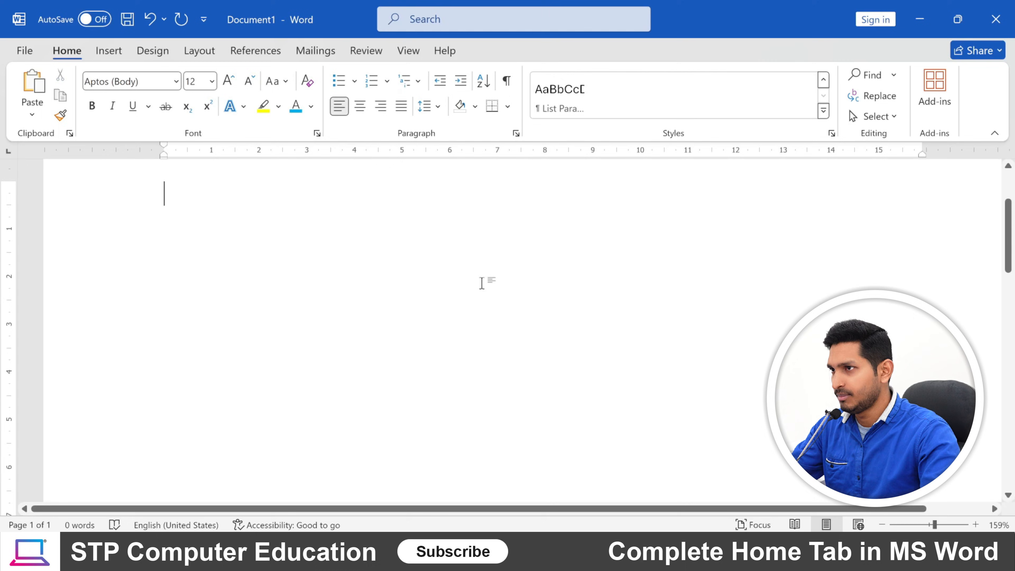
scroll(480, 281, "up", 2)
left_click(824, 79)
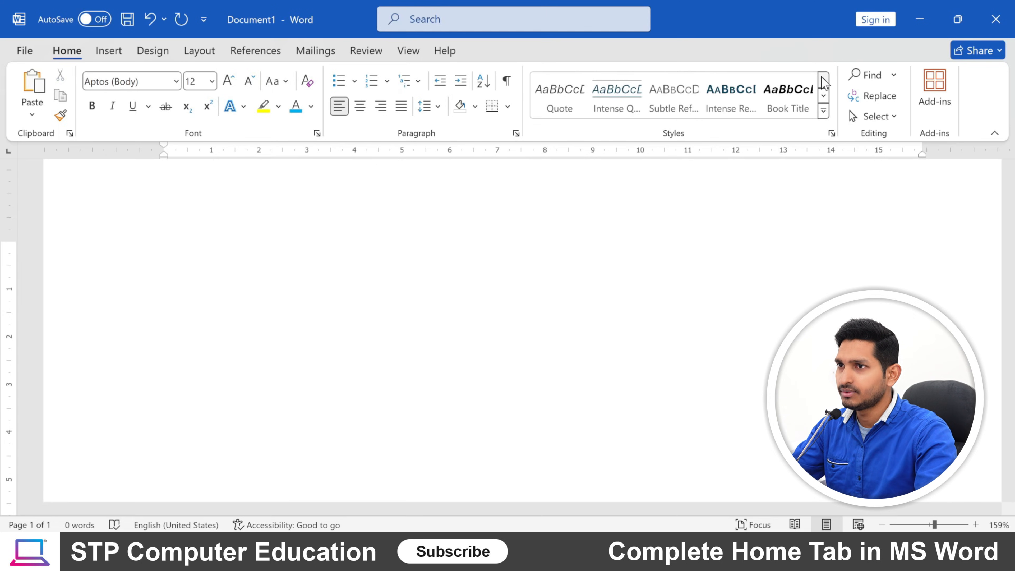
left_click(824, 80)
left_click(824, 80)
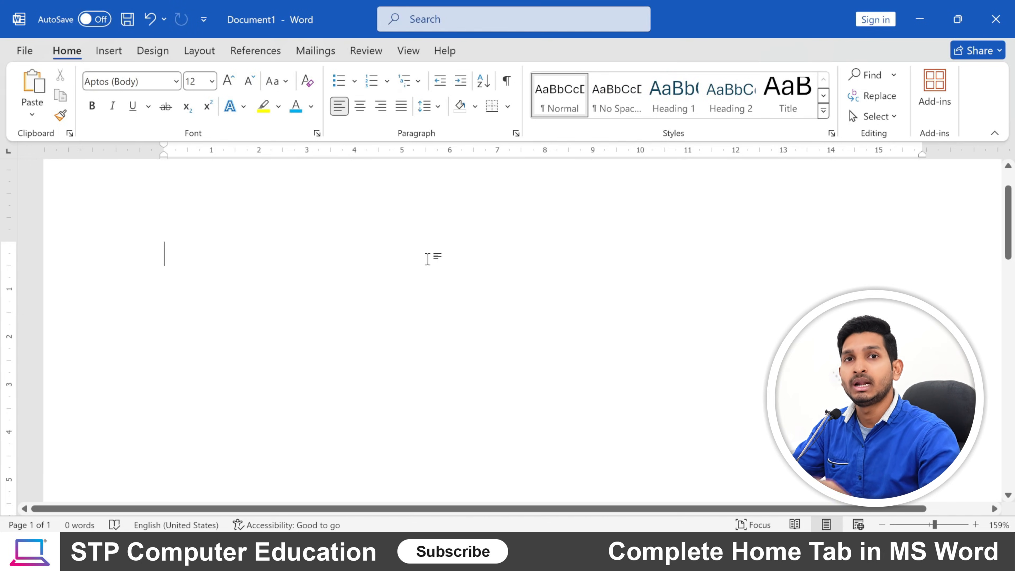
Enter the line Chapter 1 and generate one paragraph of sample text below it with =rand(1).
scroll(367, 243, "down", 1, "ctrl")
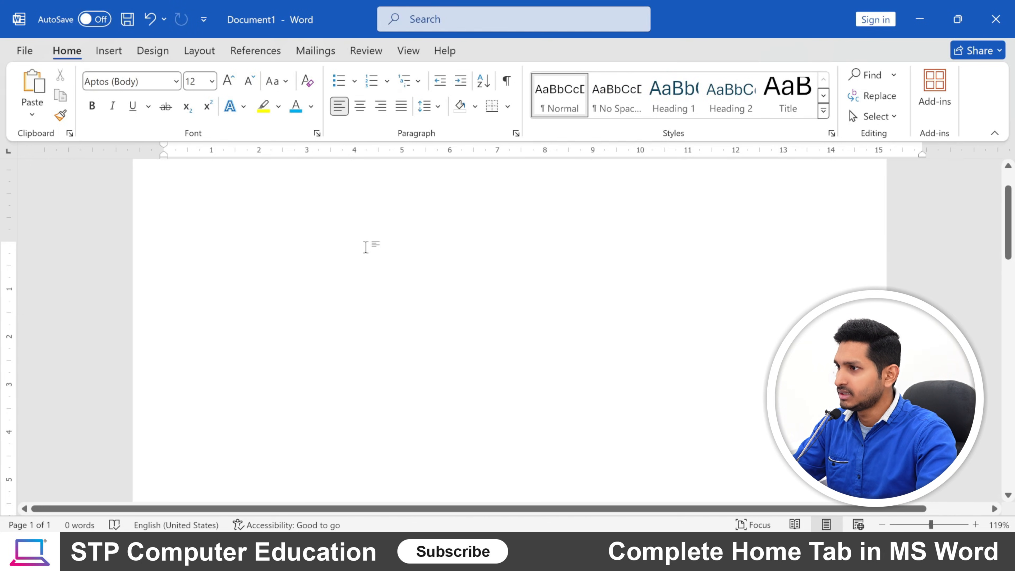
scroll(364, 246, "down", 4, "ctrl")
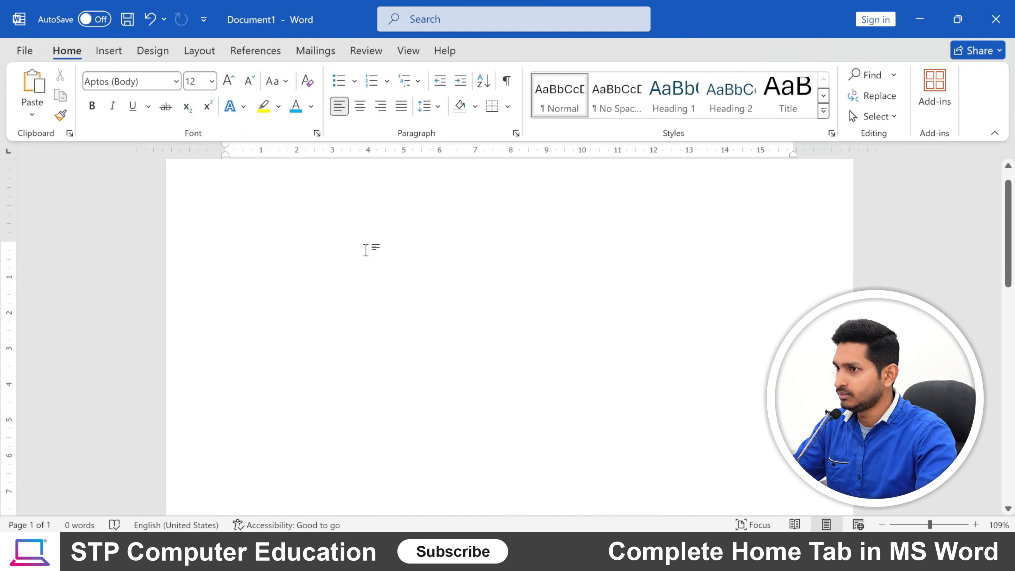
scroll(278, 256, "up", 4, "ctrl")
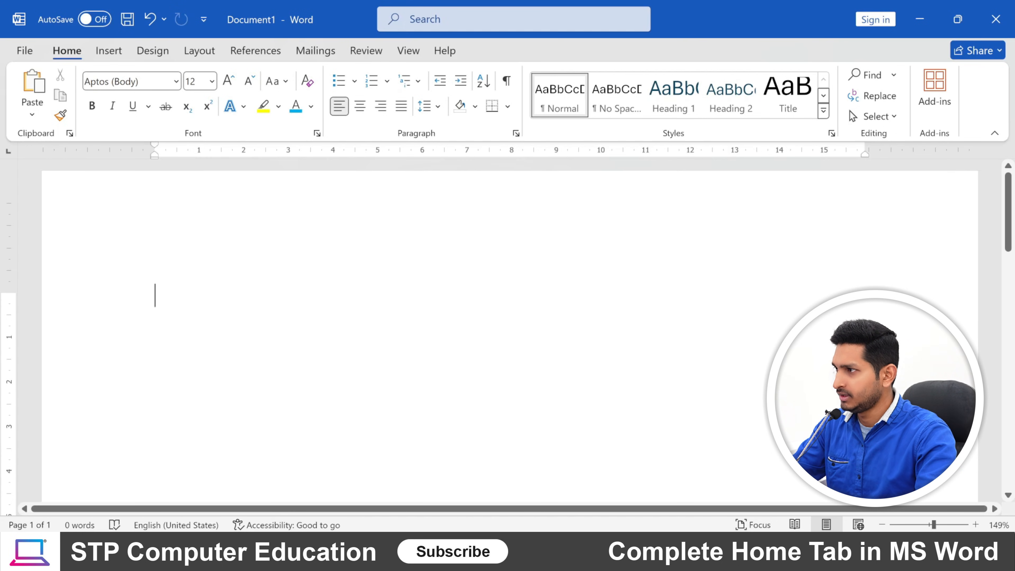
type("Chapter 1")
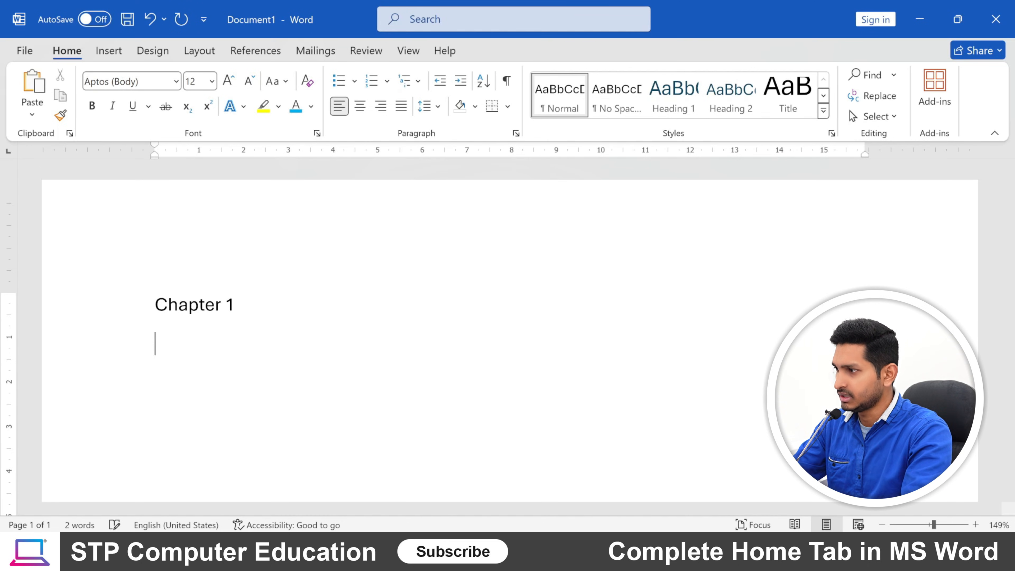
type("=rand")
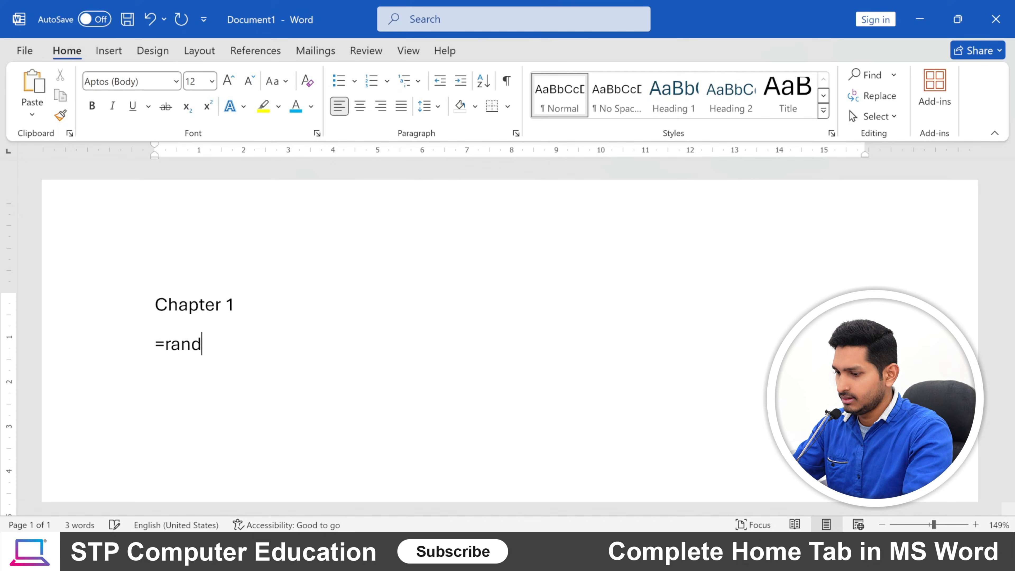
type("(1)")
key("Return")
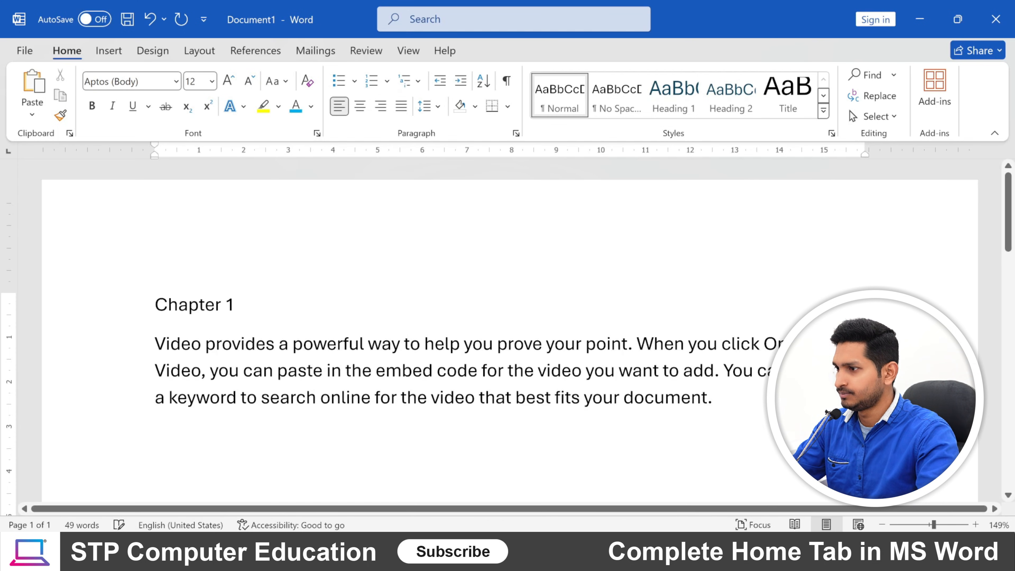
Copy the Chapter 1 line with its paragraph and paste it twice at the end of the document.
left_click_drag(719, 308, 156, 185)
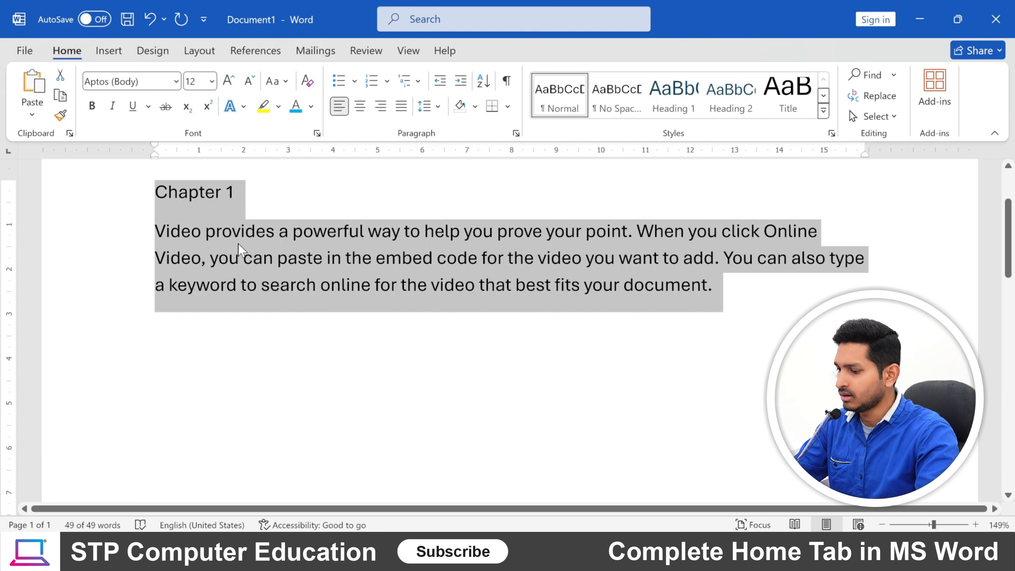
key("ctrl+c")
key("ctrl+End")
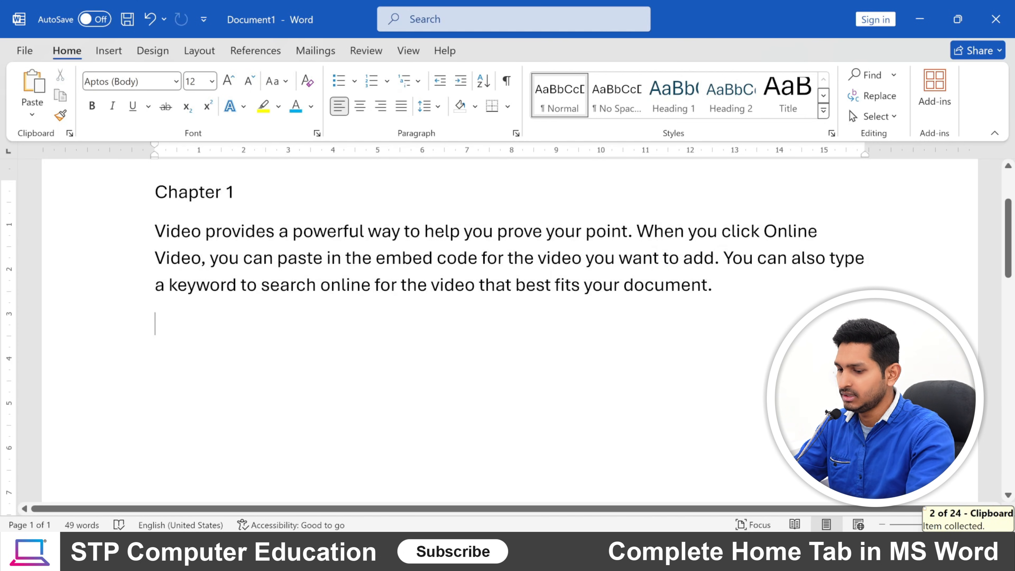
key("ctrl+v")
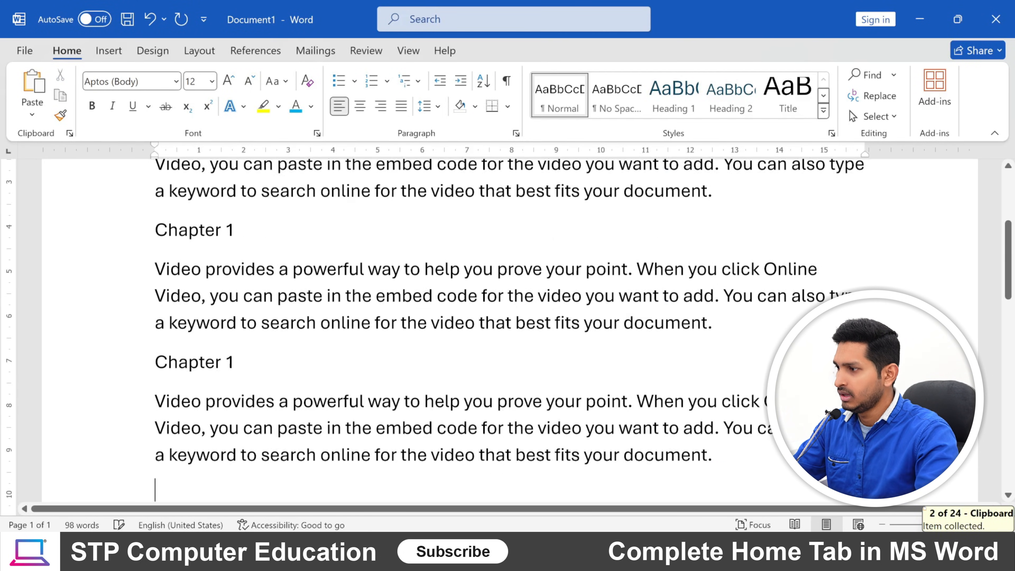
key("ctrl+v")
scroll(508, 332, "down", 3)
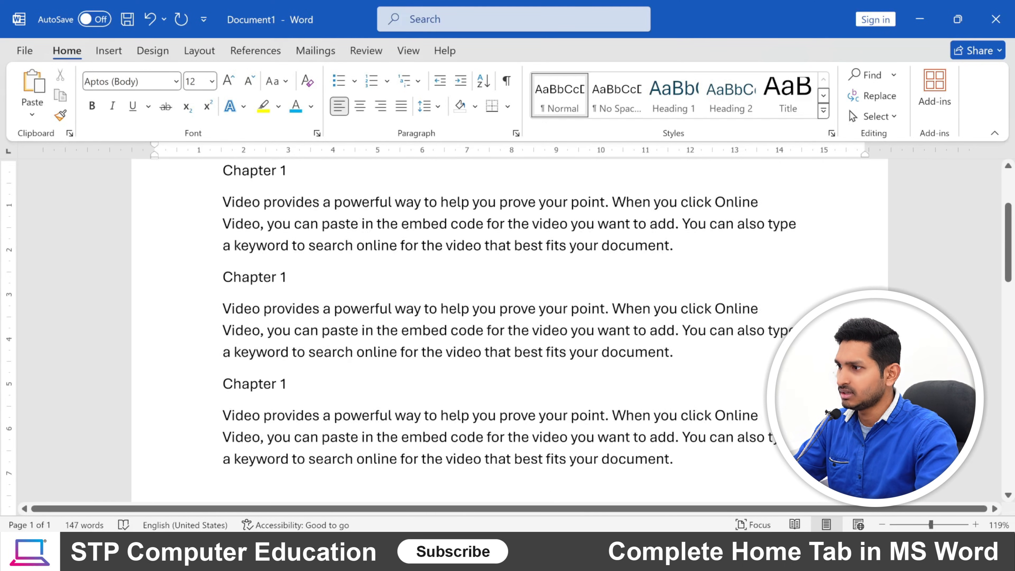
scroll(508, 332, "down", 1)
scroll(508, 332, "up", 1)
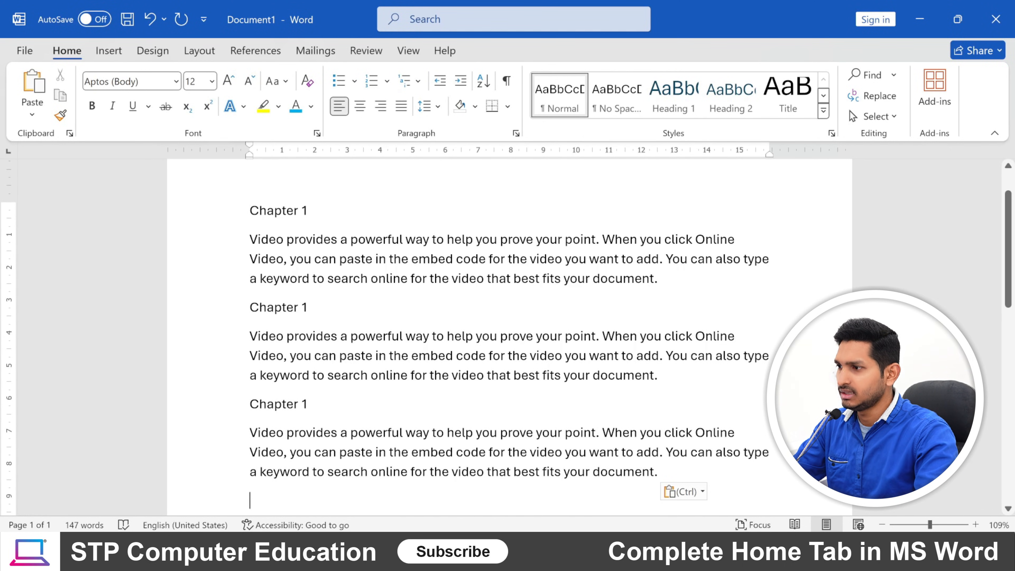
scroll(507, 332, "down", 1)
scroll(508, 331, "up", 1)
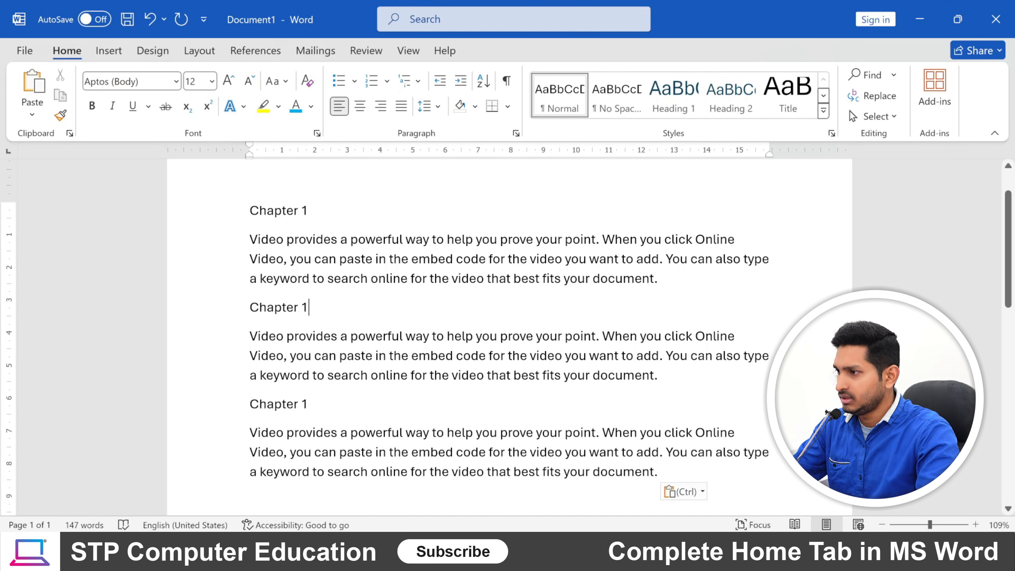
Renumber the second and third chapter lines as Chapter 2 and Chapter 3.
key("BackSpace")
type("2")
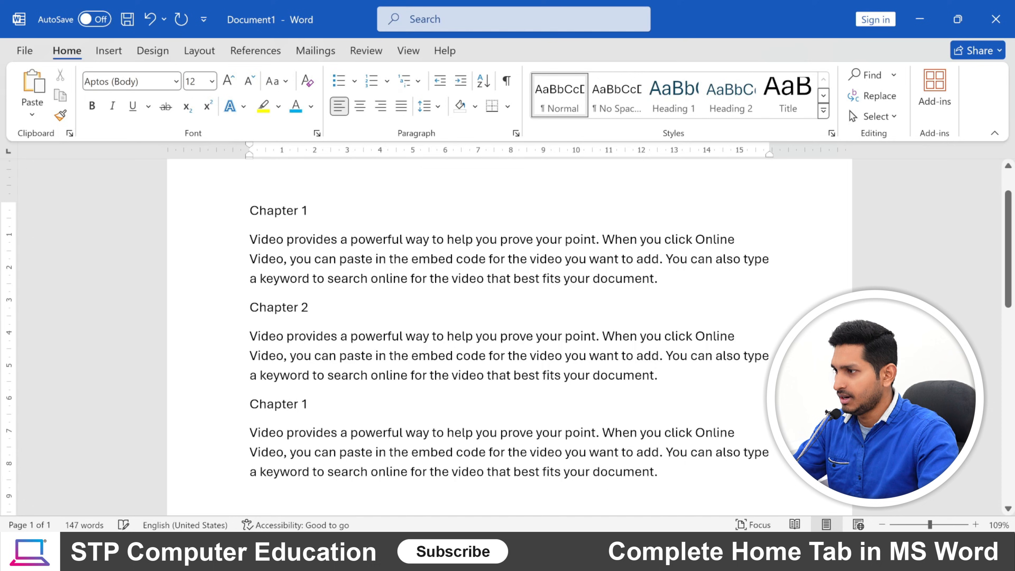
left_click(333, 410)
key("BackSpace")
type("3")
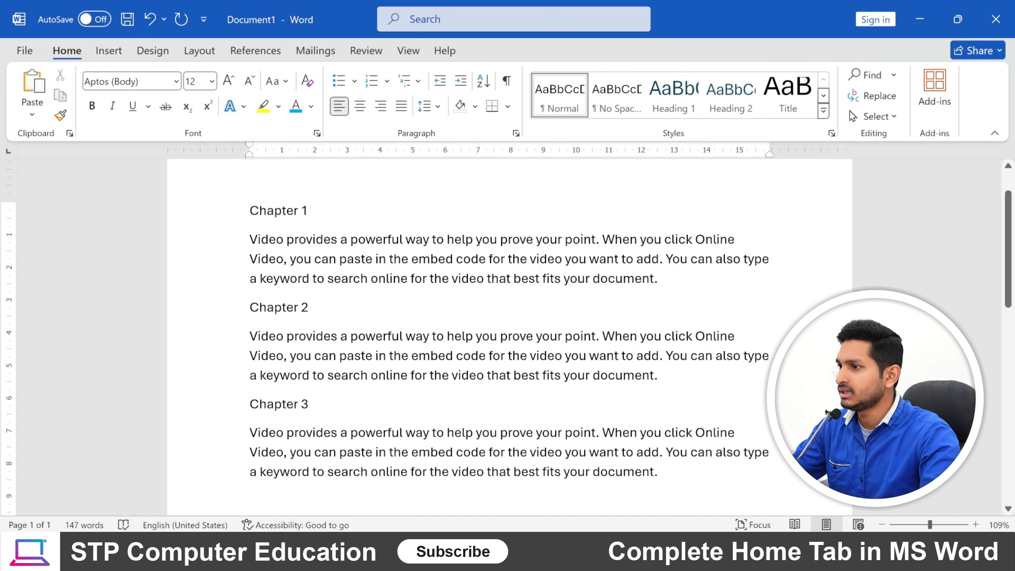
left_click_drag(250, 210, 339, 433)
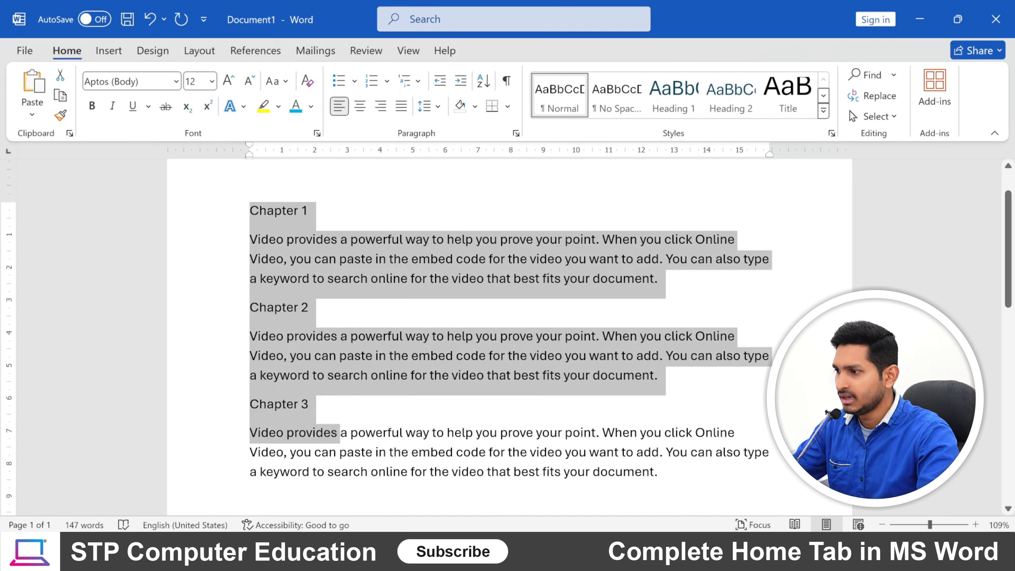
left_click(383, 433)
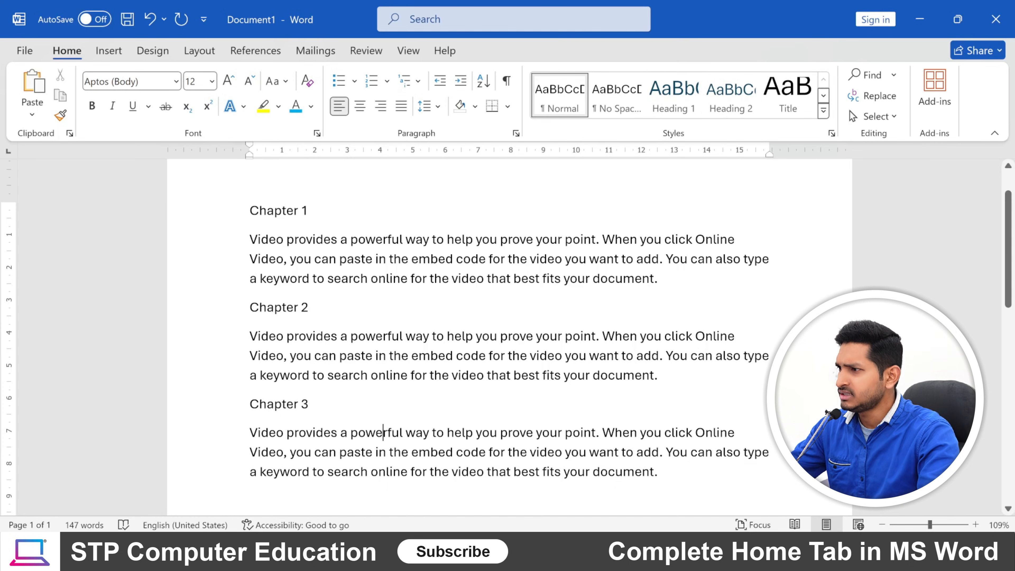
Format the Chapter 1 line as bold, 16 pt text in the orange theme color.
left_click_drag(250, 210, 316, 212)
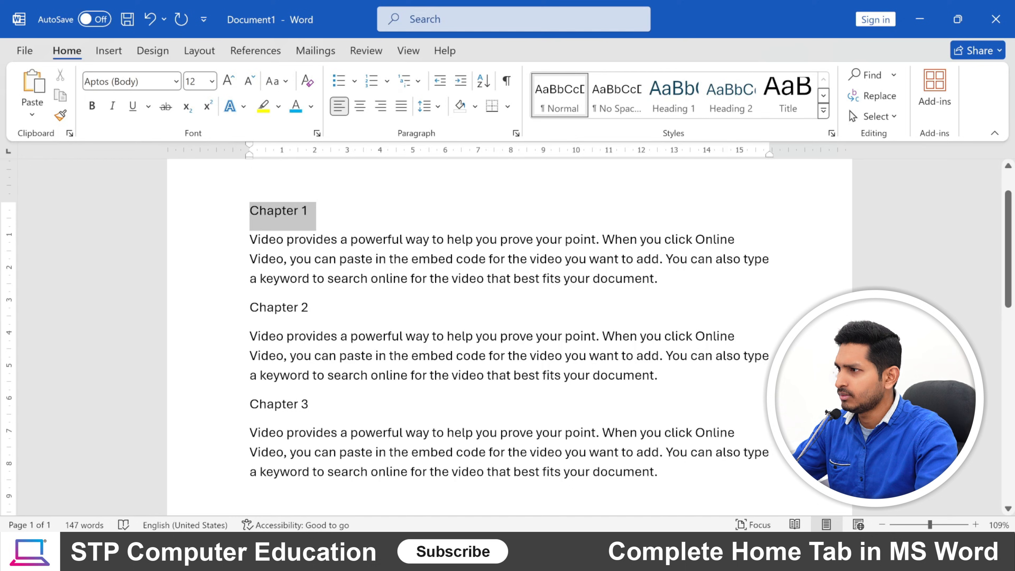
left_click(311, 106)
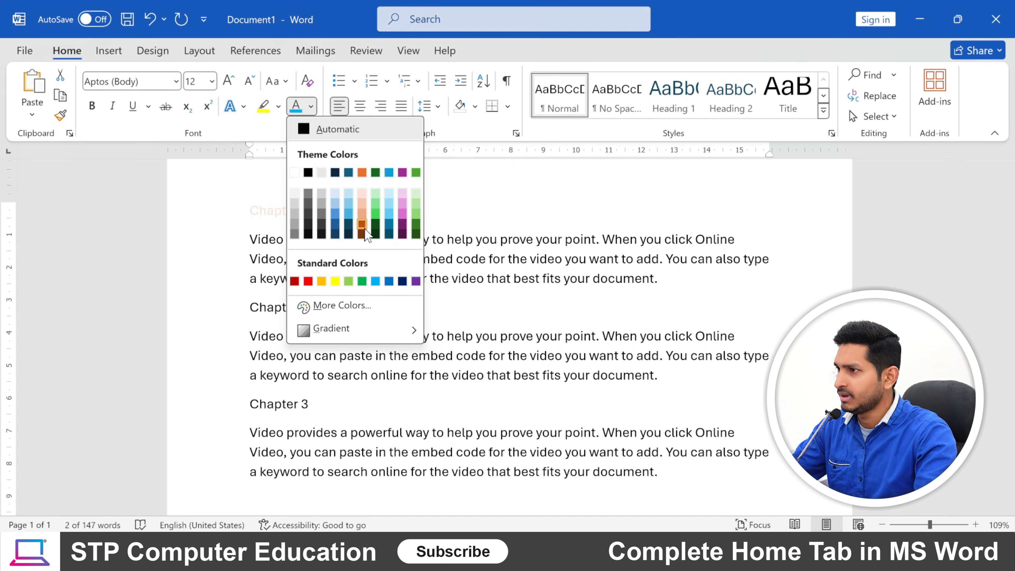
left_click(362, 173)
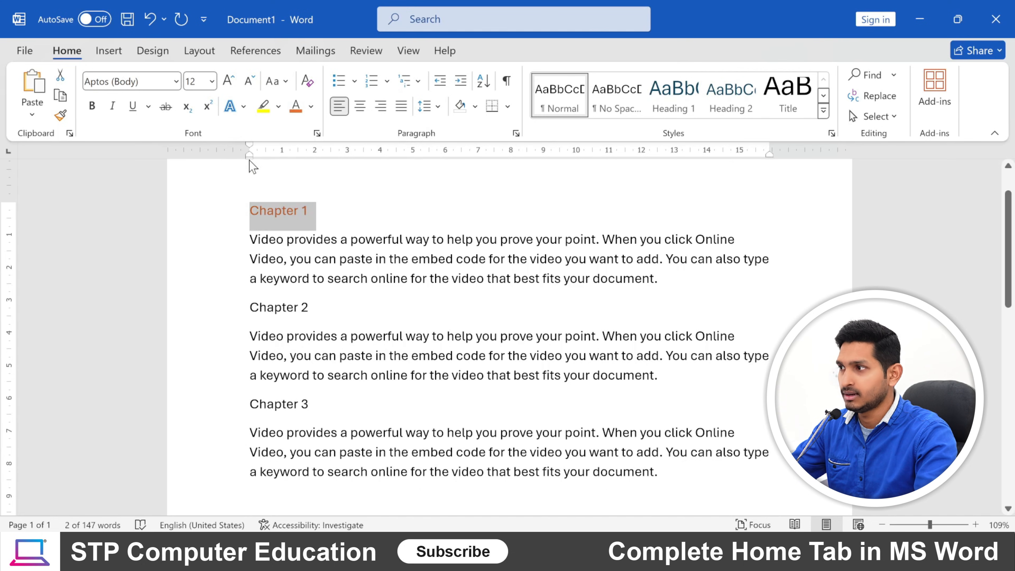
left_click(92, 106)
left_click(212, 82)
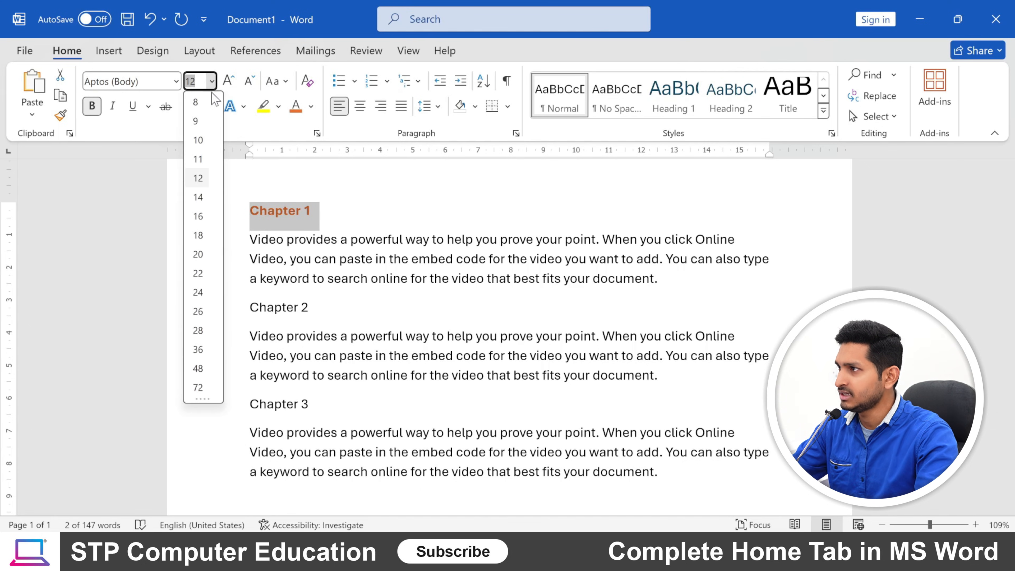
left_click(199, 216)
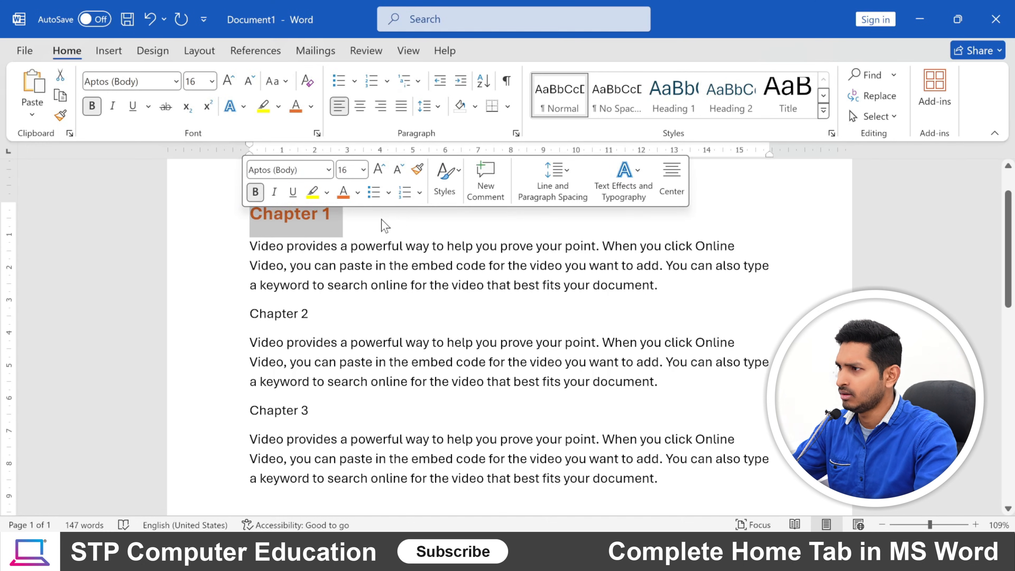
left_click(364, 224)
scroll(510, 336, "down", 1)
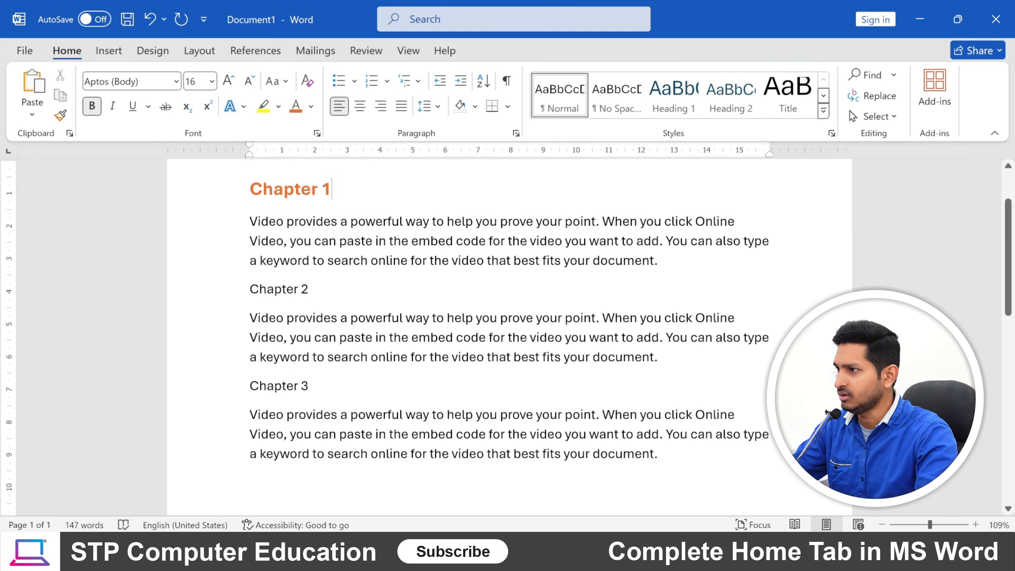
scroll(510, 336, "up", 1)
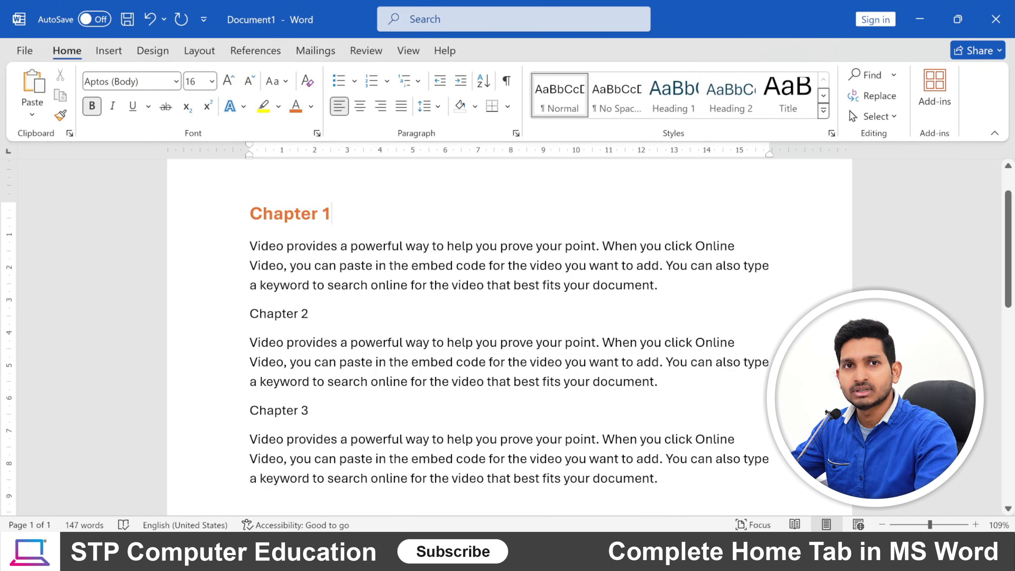
Copy the Chapter 1 heading's formatting onto the Chapter 2 and Chapter 3 lines.
left_click_drag(250, 313, 316, 313)
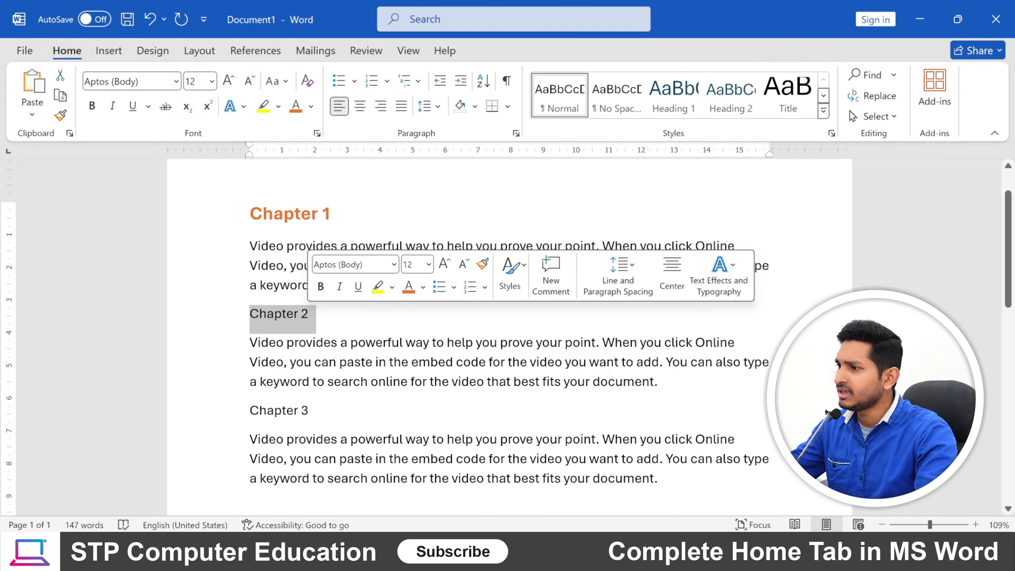
left_click(347, 315)
left_click(274, 213)
left_click_drag(274, 213, 300, 213)
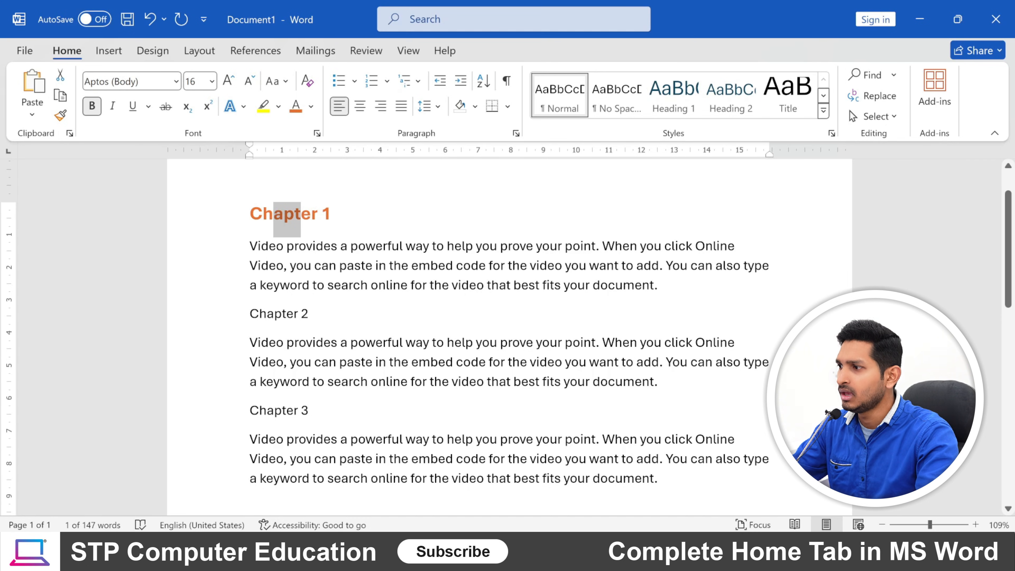
left_click_drag(250, 315, 332, 322)
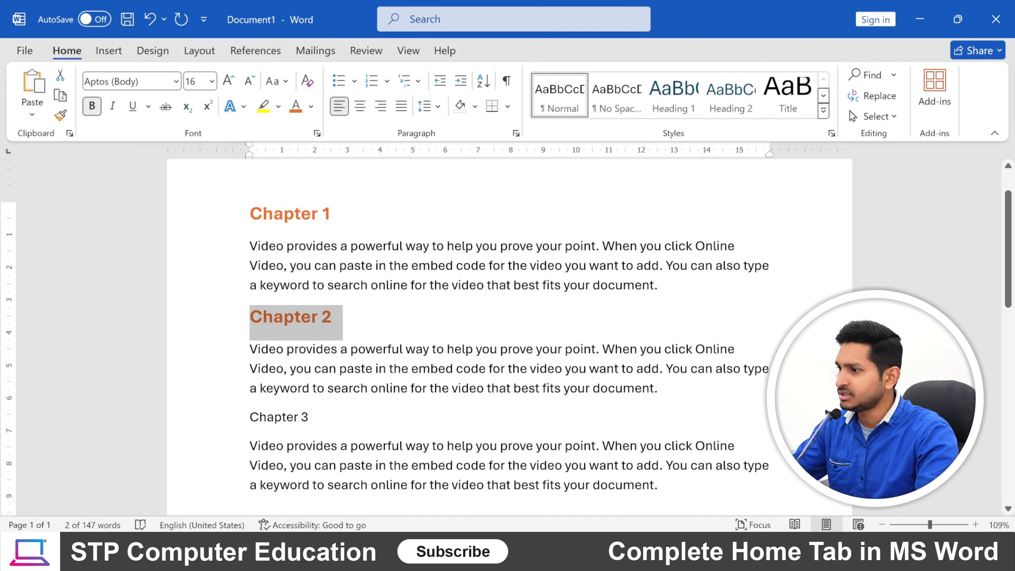
left_click_drag(250, 418, 309, 421)
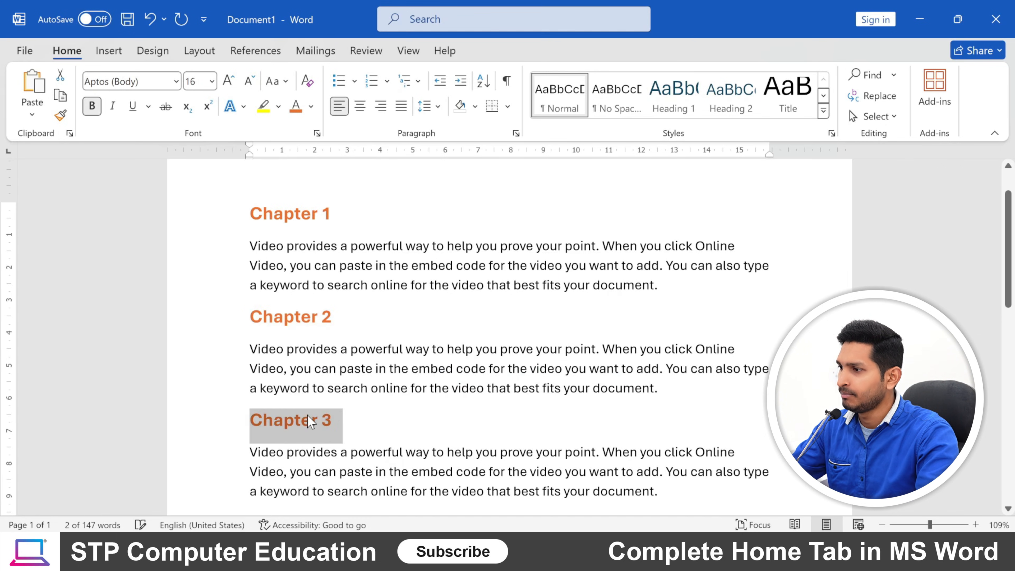
left_click(378, 416)
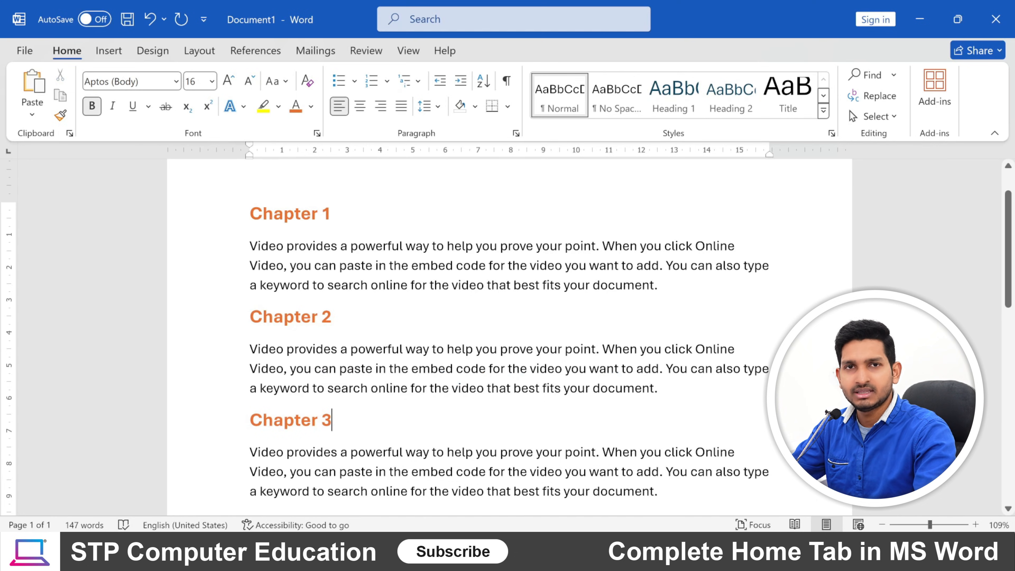
Italicize the paragraph under Chapter 1 and color its text medium gray from the theme colors.
scroll(507, 330, "down", 1)
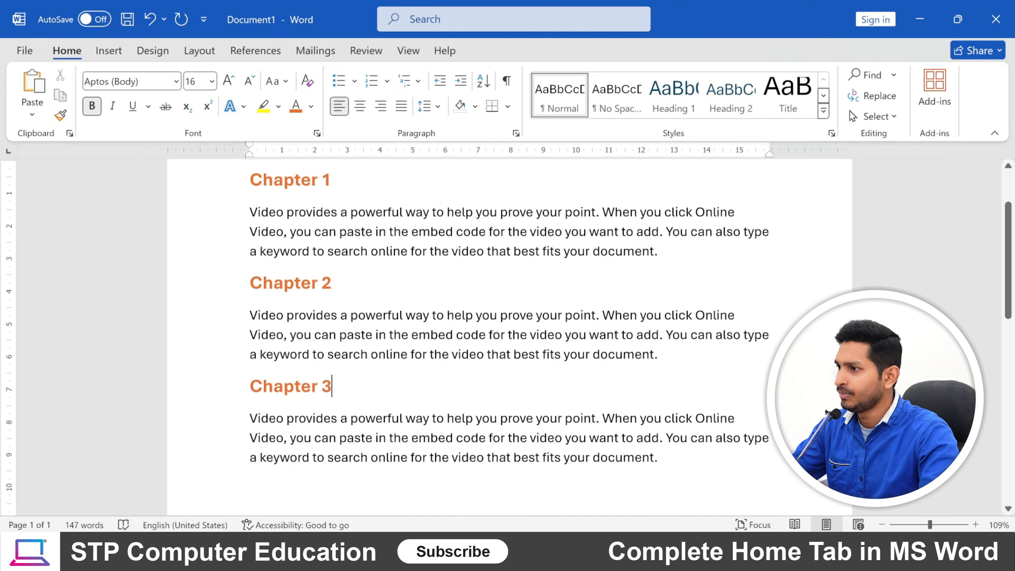
left_click_drag(249, 204, 661, 252)
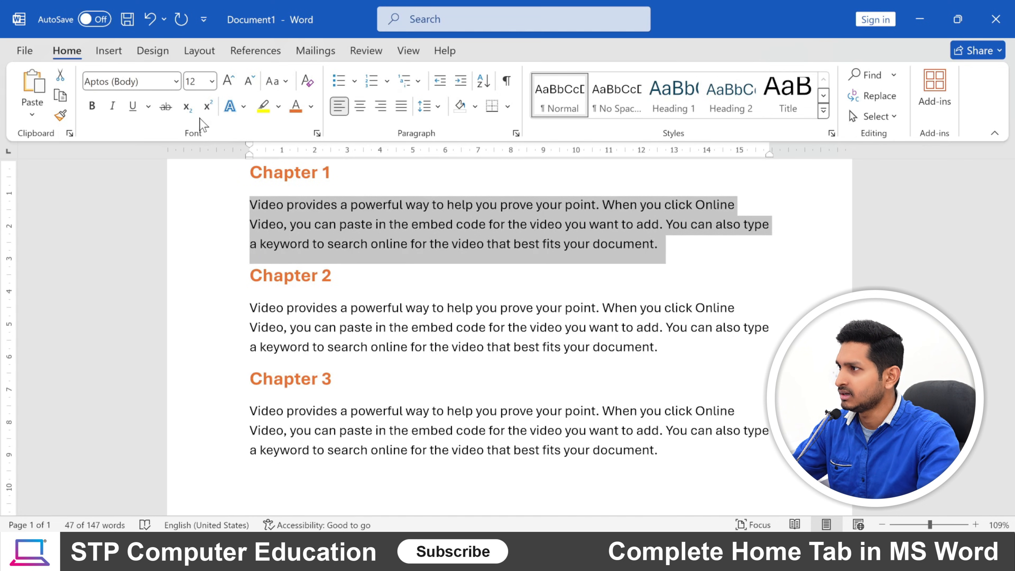
left_click(112, 106)
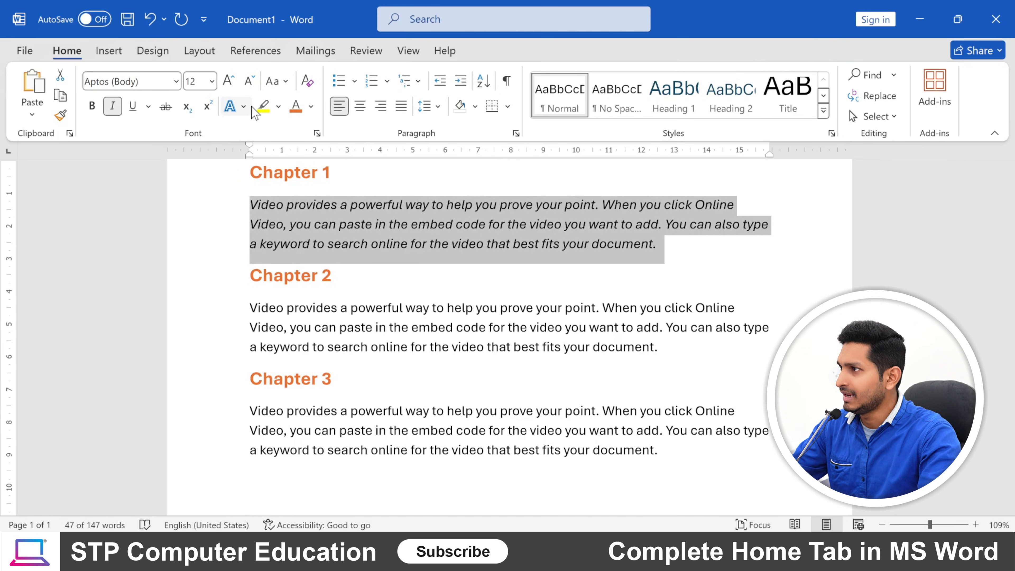
left_click(310, 106)
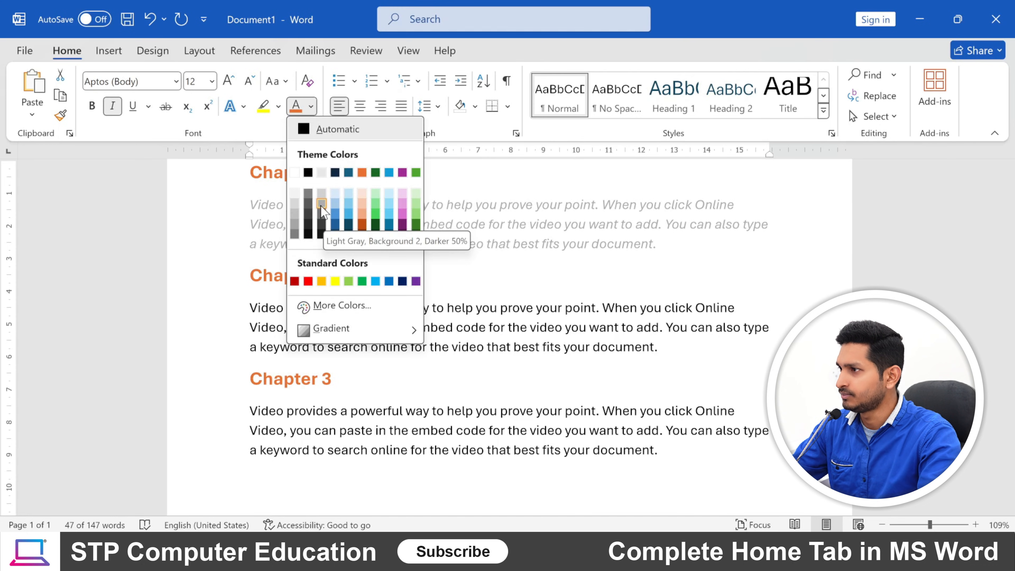
left_click(295, 234)
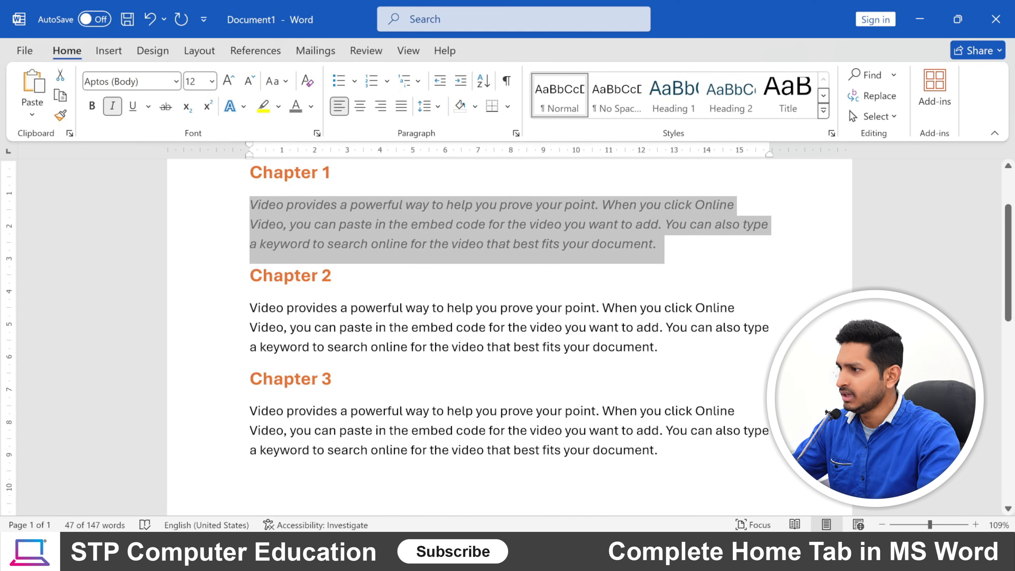
Give the paragraphs under Chapter 2 and Chapter 3 the same gray italic formatting as the Chapter 1 paragraph.
left_click_drag(250, 308, 663, 357)
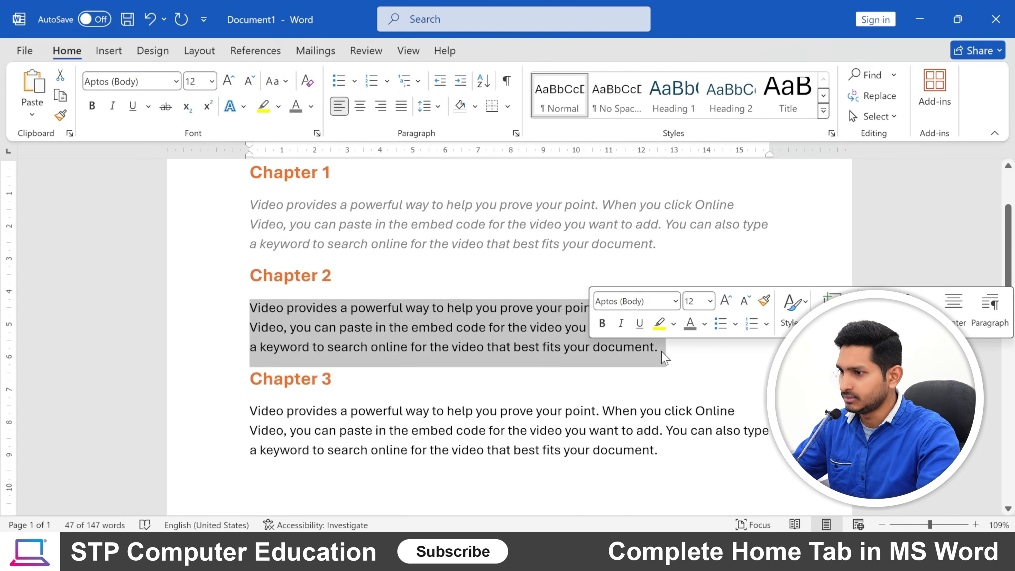
key("ctrl+i")
left_click_drag(250, 412, 664, 460)
key("ctrl+i")
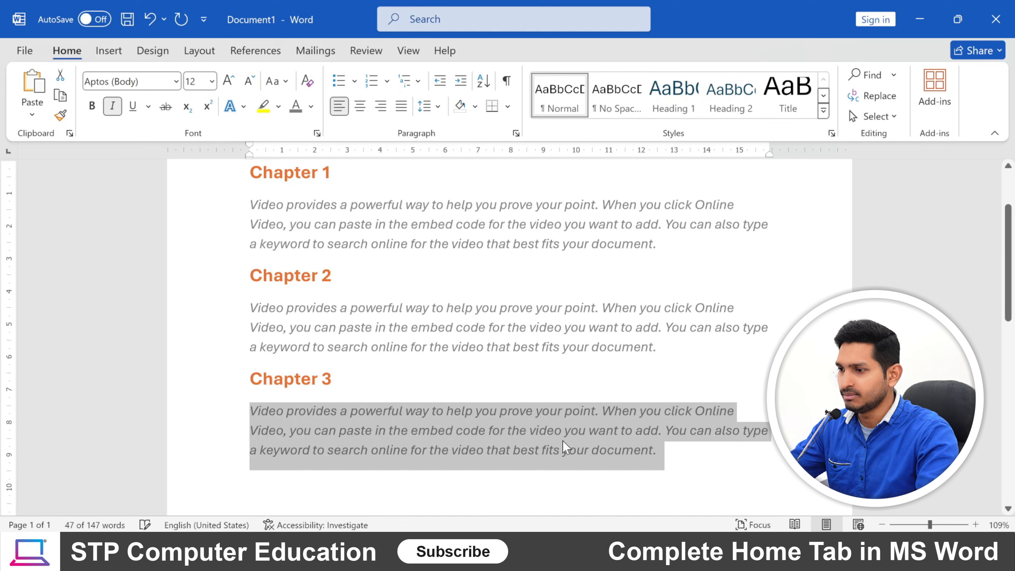
left_click(562, 439)
scroll(415, 370, "up", 2)
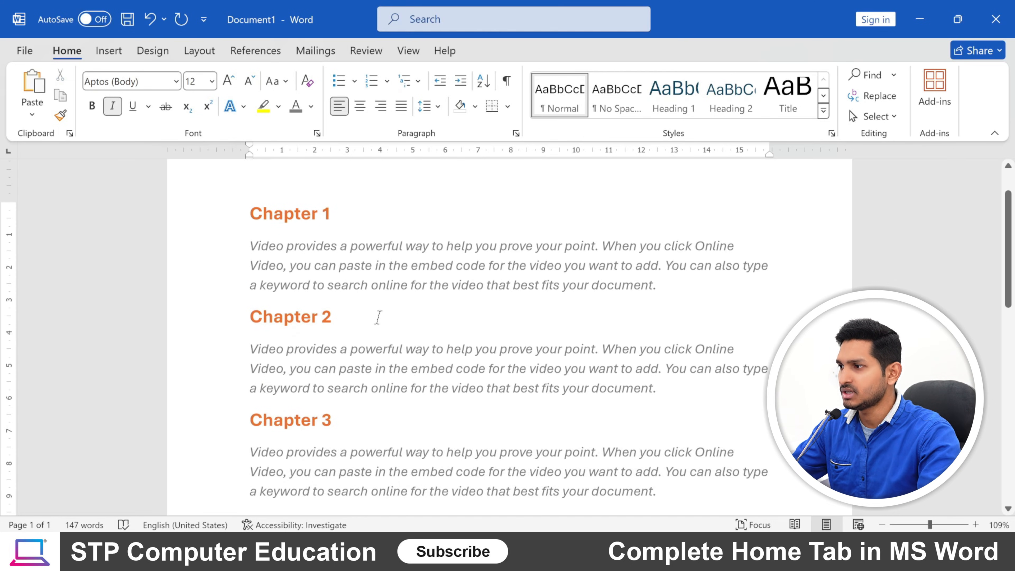
left_click(332, 317)
left_click(395, 259)
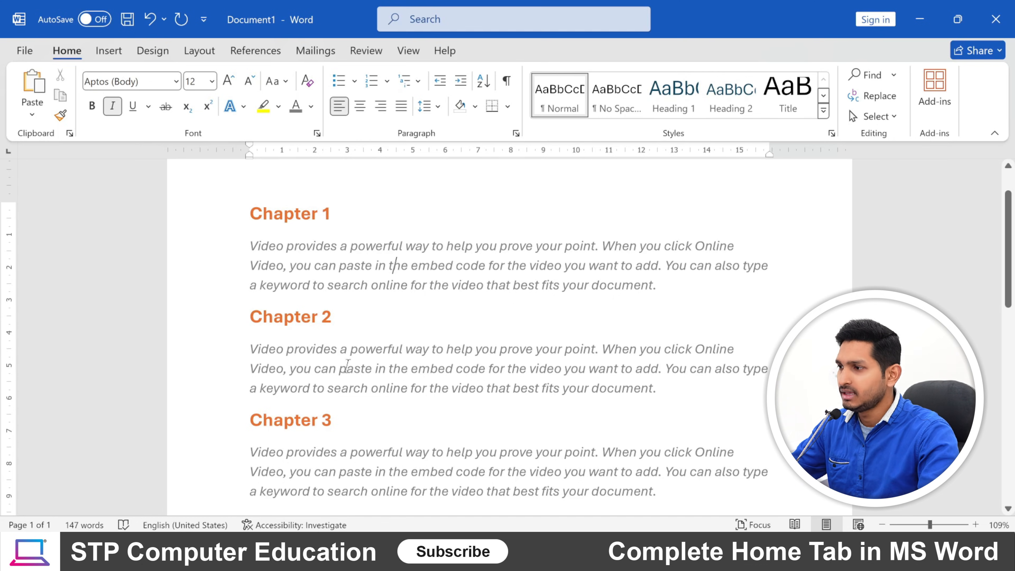
scroll(351, 367, "down", 2)
scroll(357, 364, "up", 2)
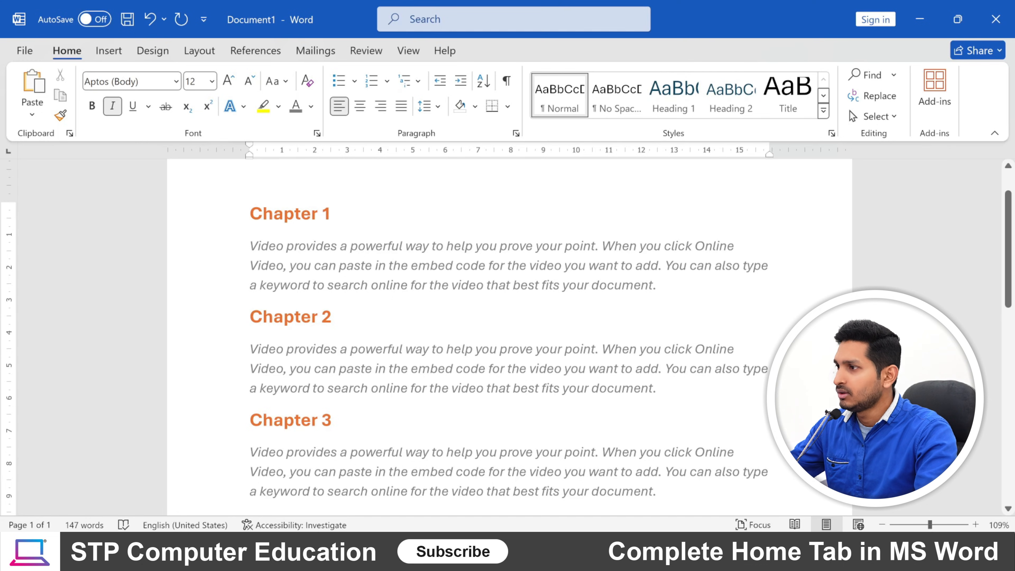
left_click_drag(263, 215, 311, 215)
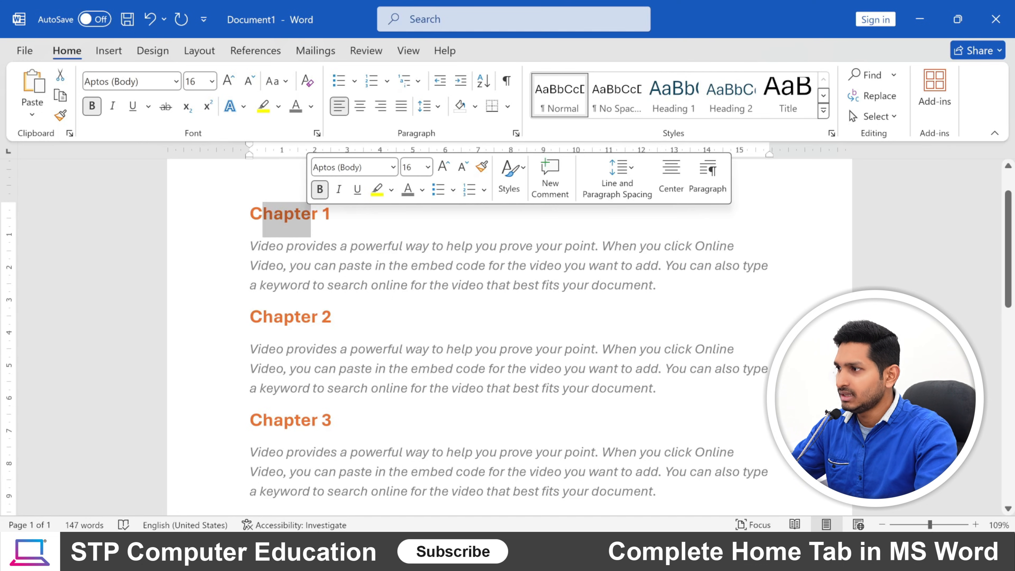
left_click(318, 215)
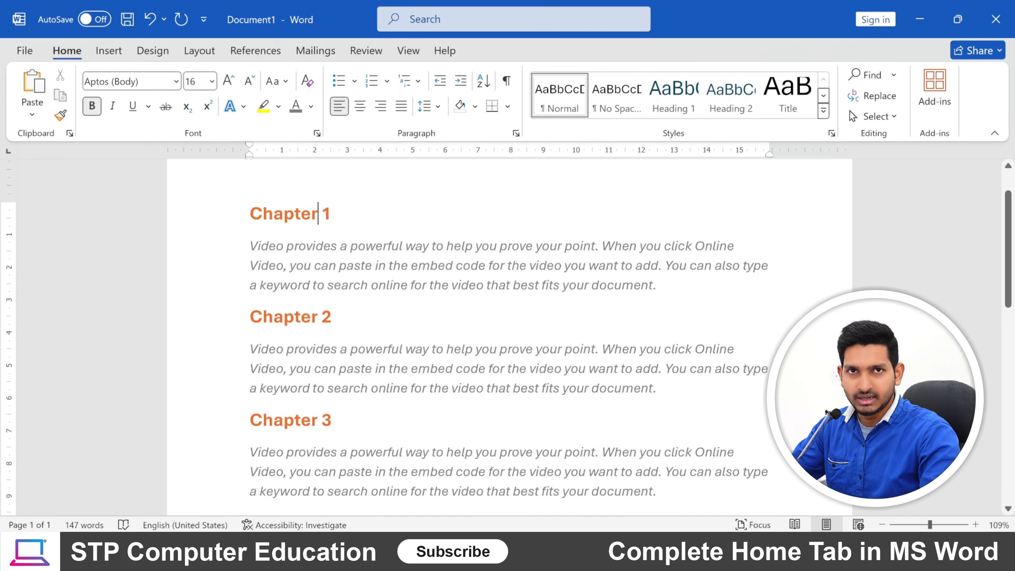
left_click(338, 213)
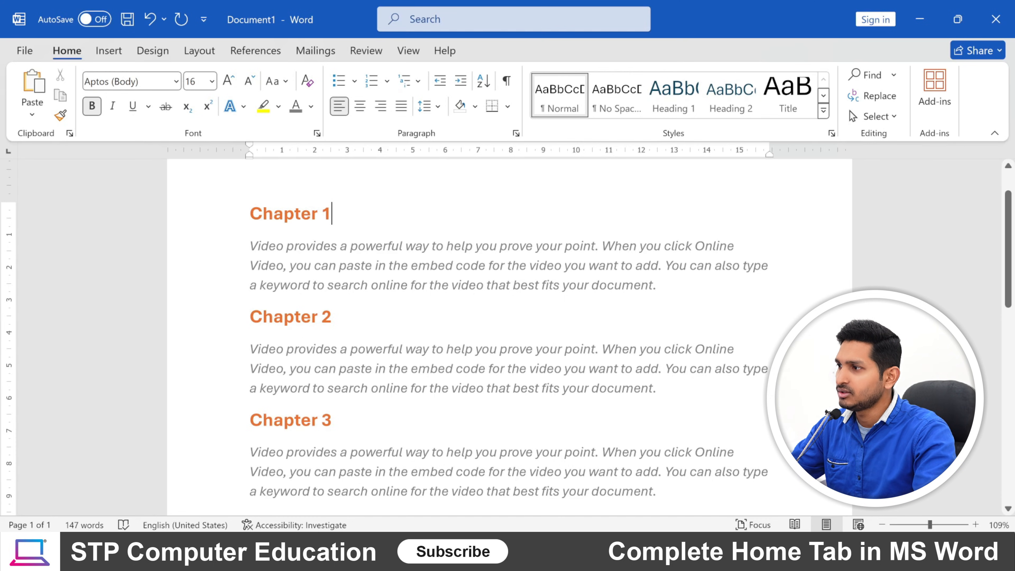
left_click_drag(250, 214, 338, 224)
left_click(339, 225)
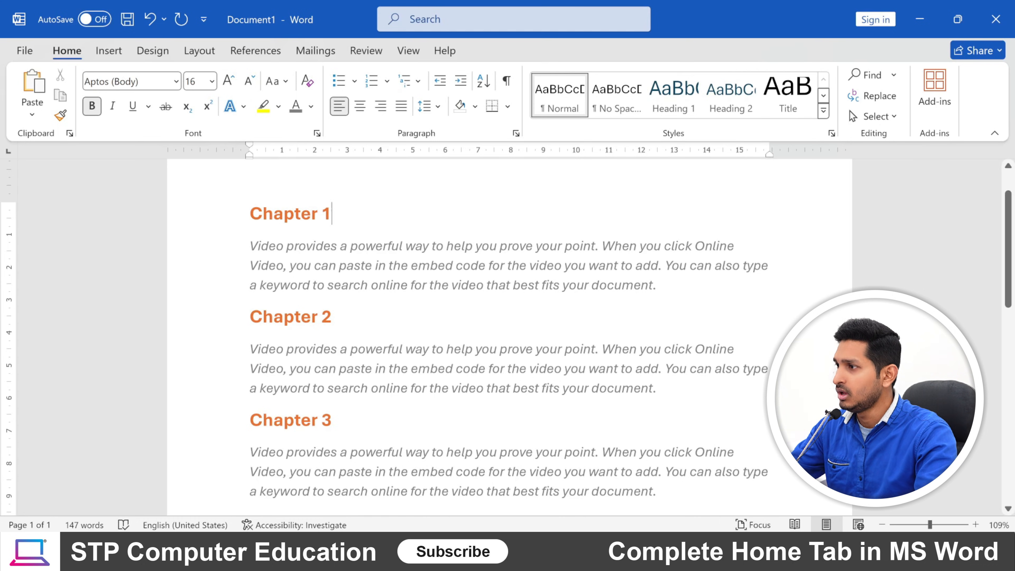
Change the Chapter 1 heading's font to Exotc350 Bd BT and its color to the dark teal theme color.
left_click_drag(250, 214, 340, 220)
left_click(176, 82)
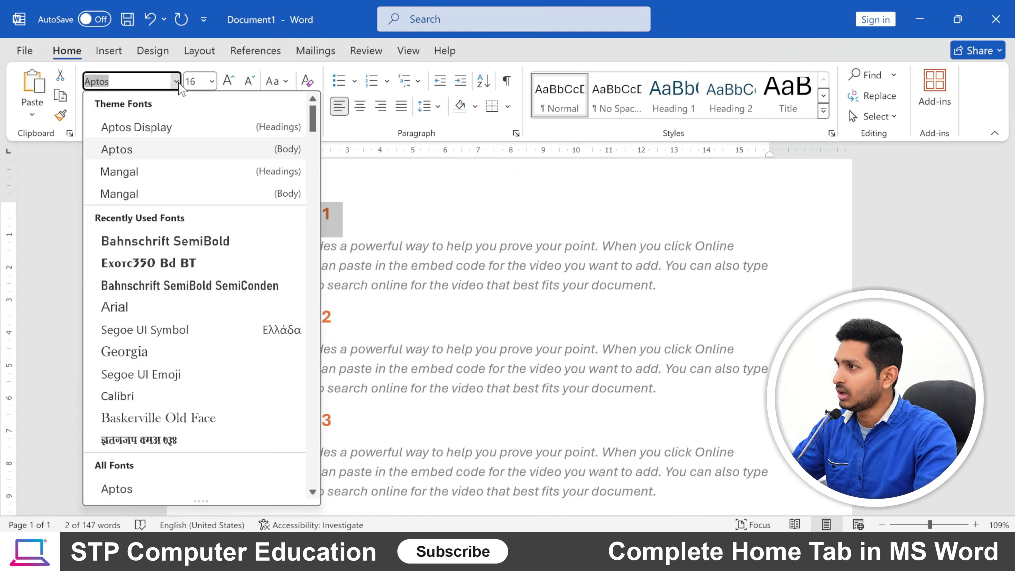
left_click(162, 264)
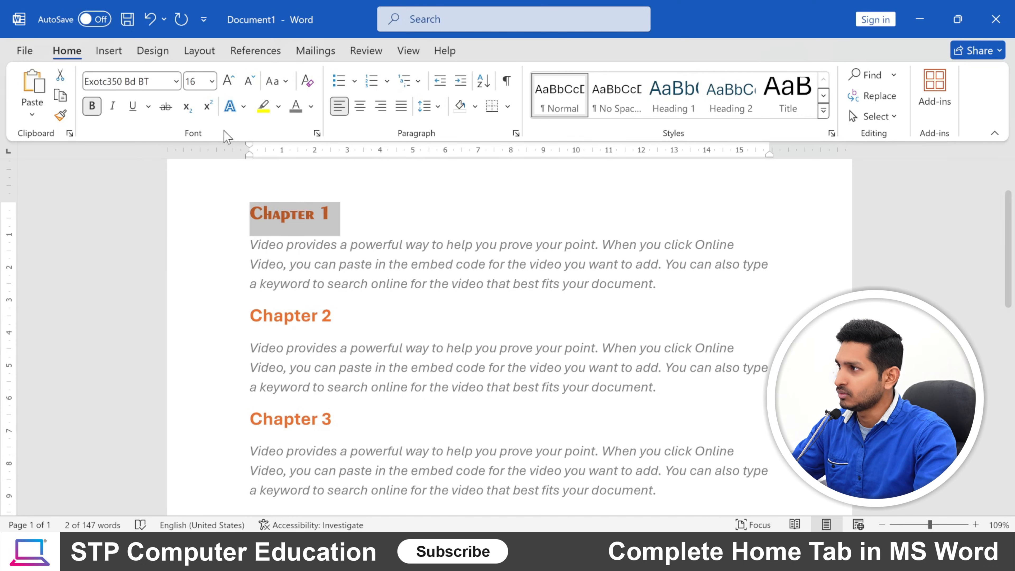
left_click(311, 107)
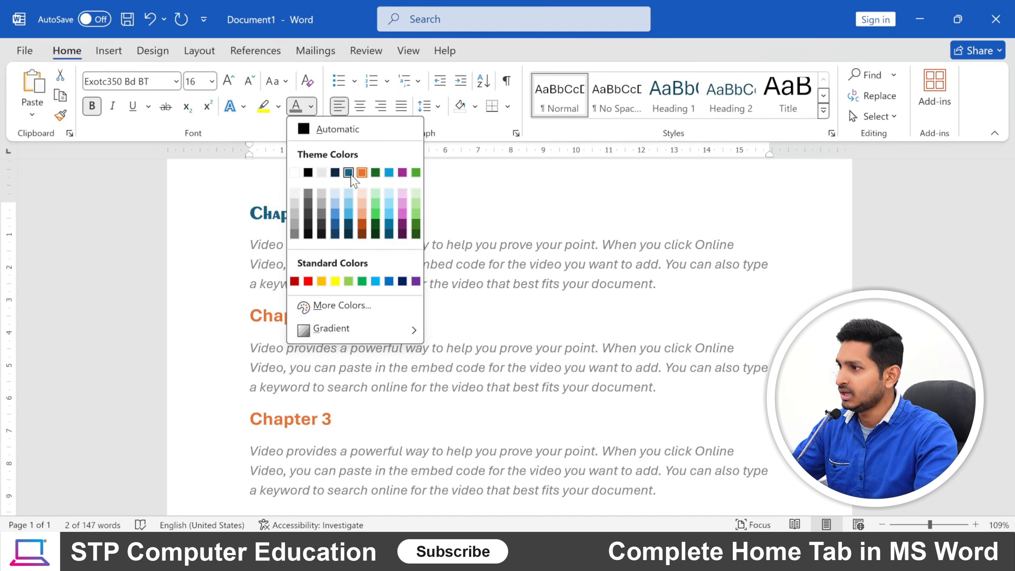
left_click(351, 175)
left_click(377, 224)
left_click(369, 265)
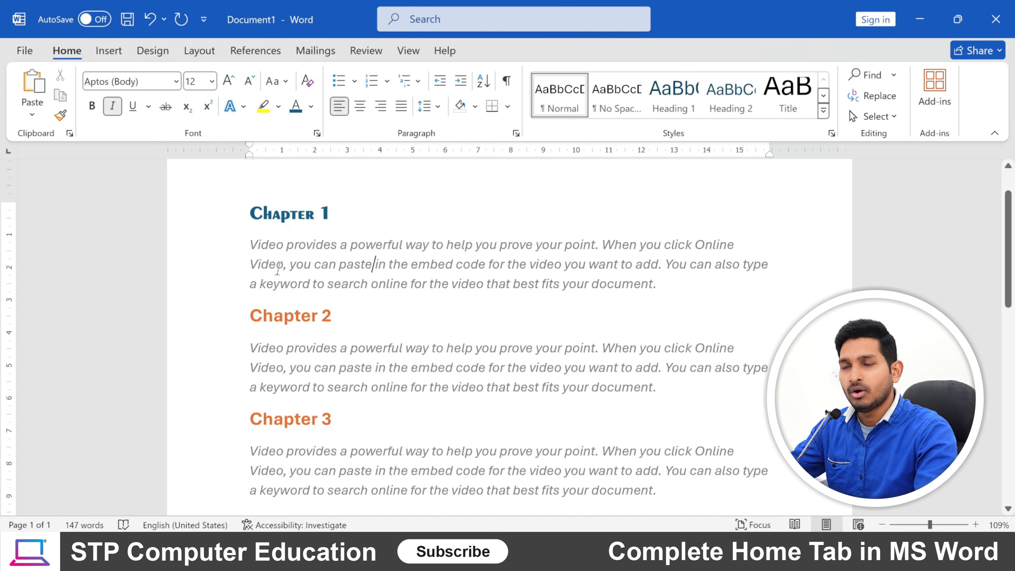
Copy the Chapter 1 heading's formatting and apply it to the word Chapter in the Chapter 2 and Chapter 3 headings.
scroll(362, 259, "down", 1)
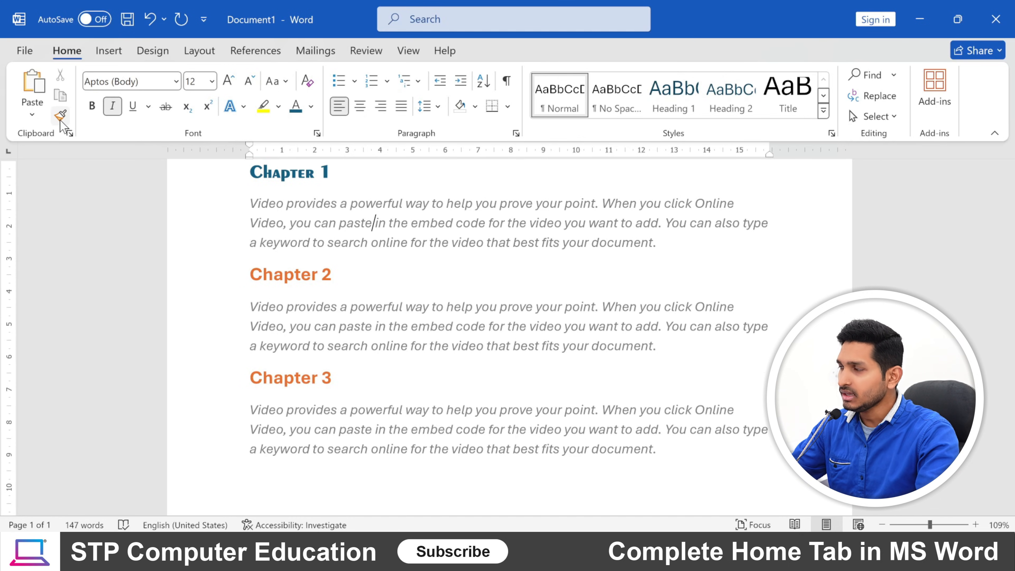
left_click(318, 275)
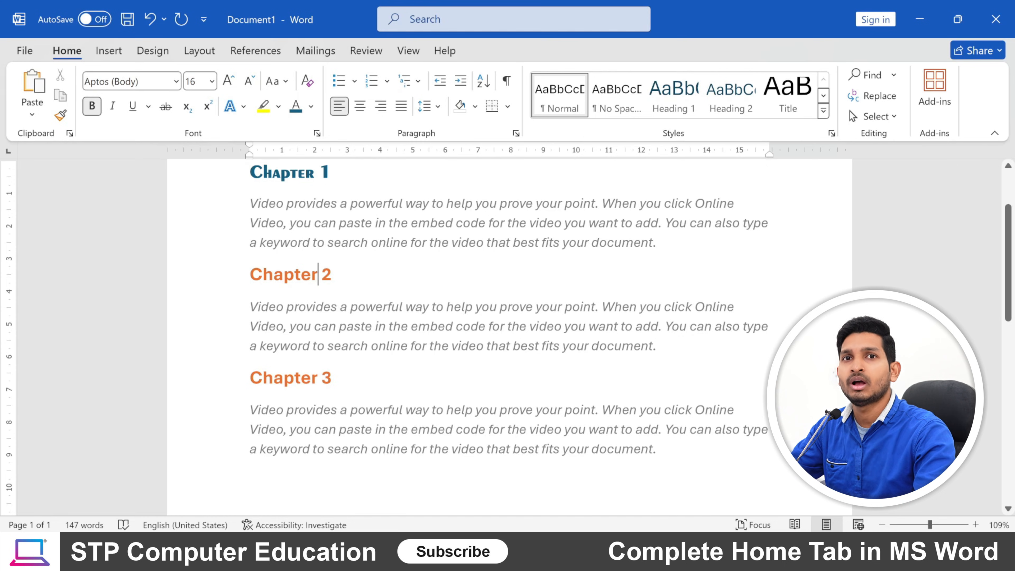
scroll(319, 276, "up", 1)
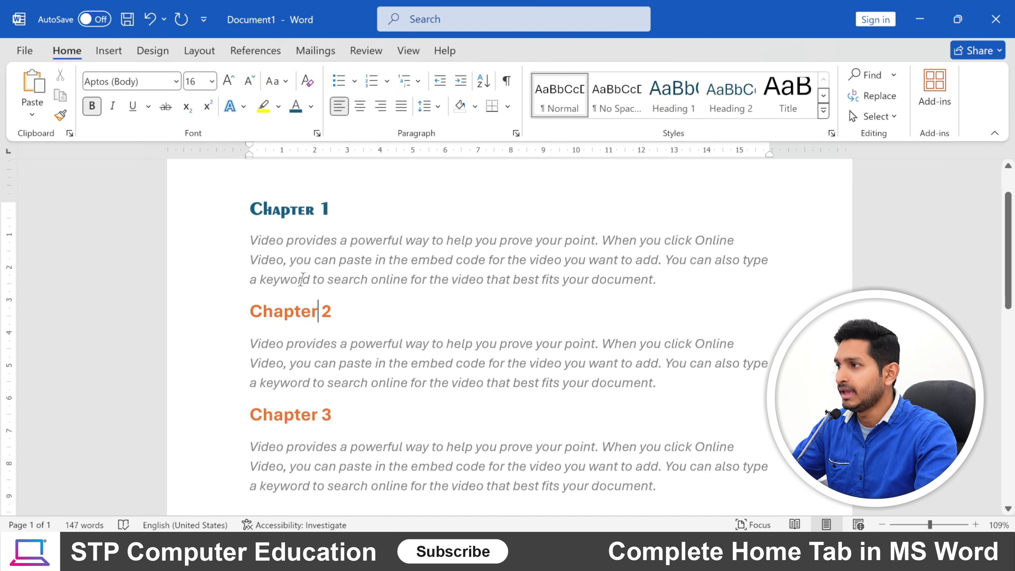
left_click_drag(250, 214, 341, 218)
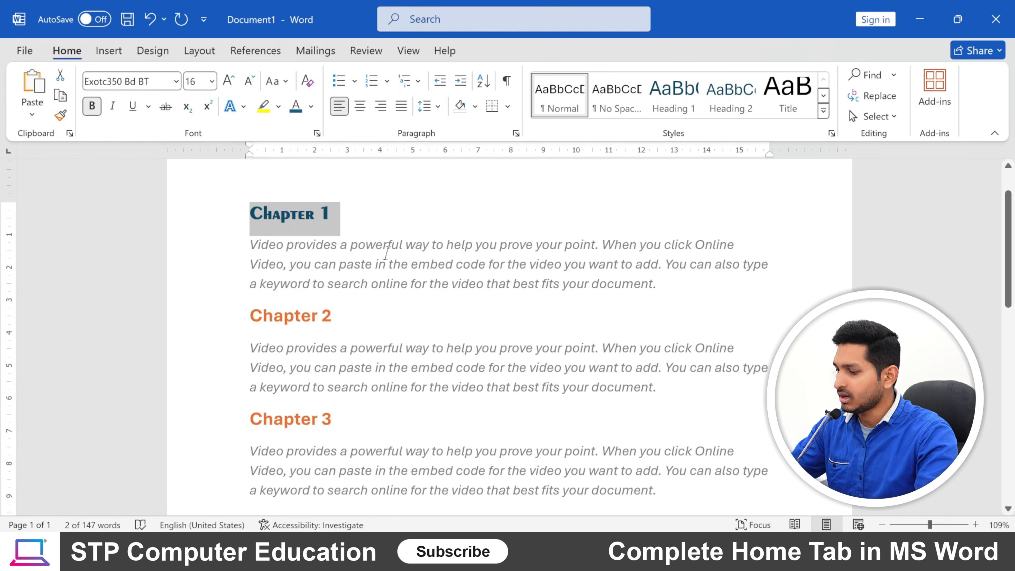
left_click(283, 315)
key("ctrl+alt+v")
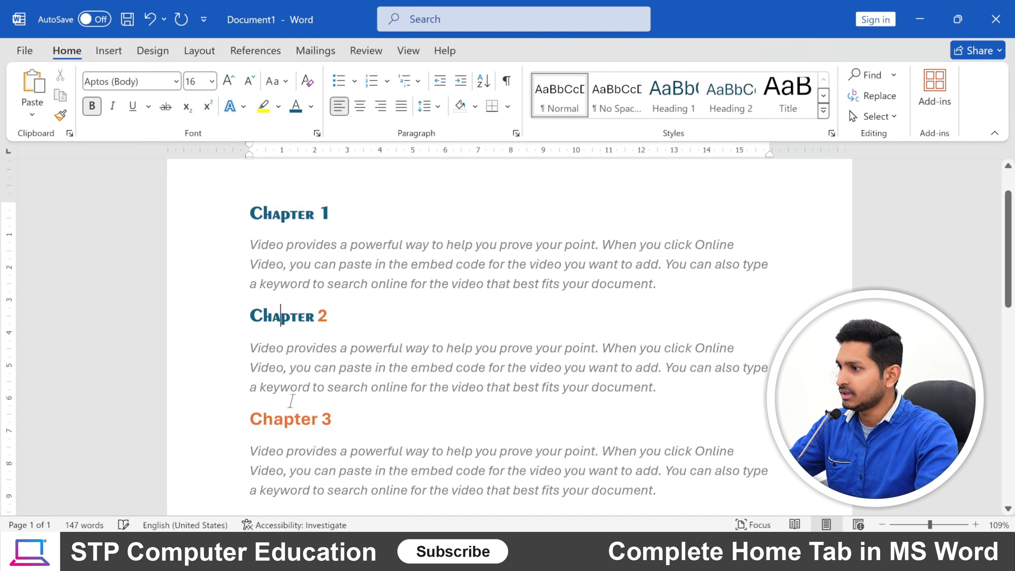
key("ctrl+alt+v")
Apply the copied heading formatting to the entire Chapter 2 and Chapter 3 lines, including their numbers.
left_click(319, 316)
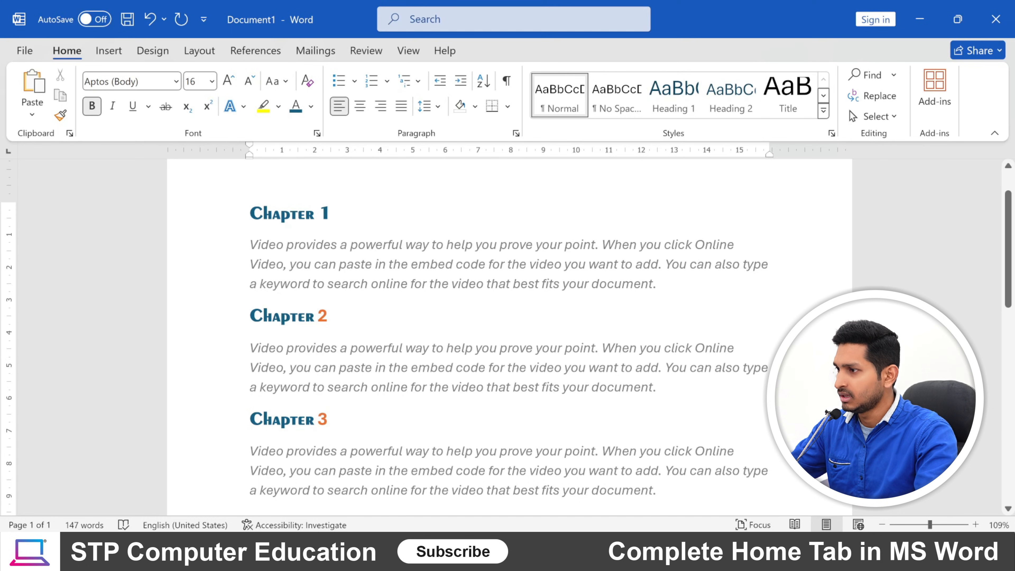
left_click_drag(338, 320, 228, 323)
key("ctrl+alt+v")
left_click_drag(338, 424, 248, 424)
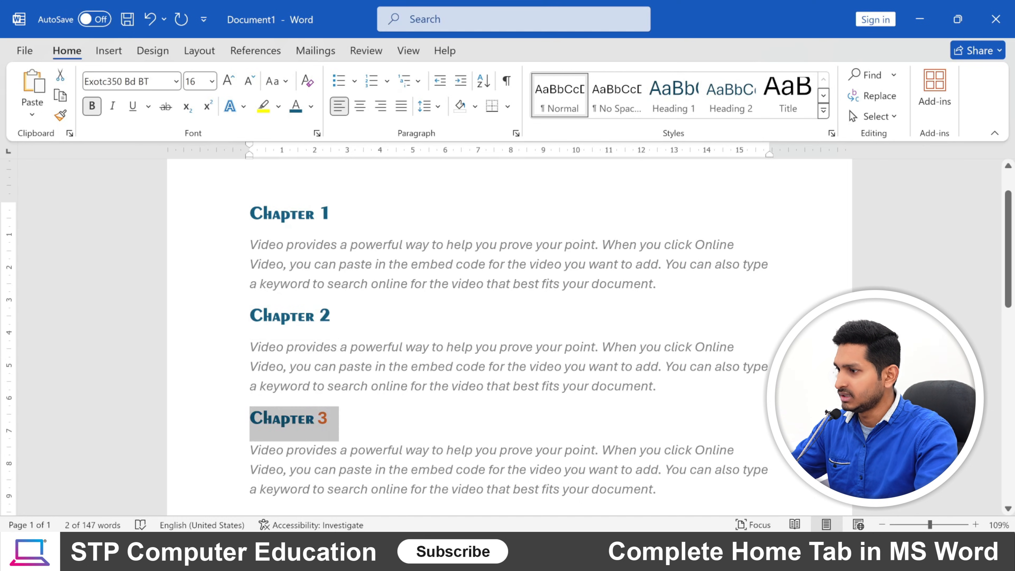
key("ctrl+alt+v")
left_click(353, 418)
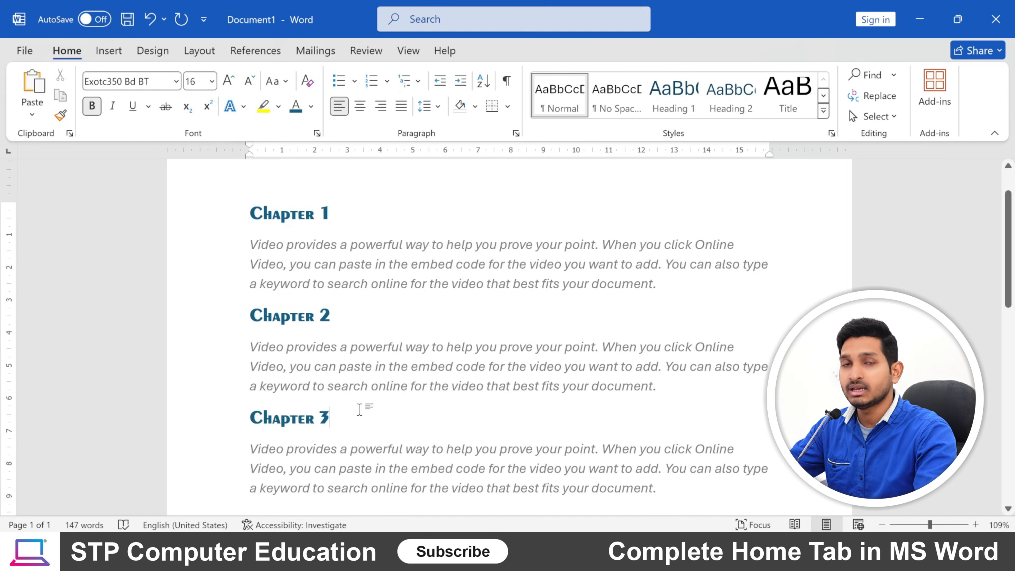